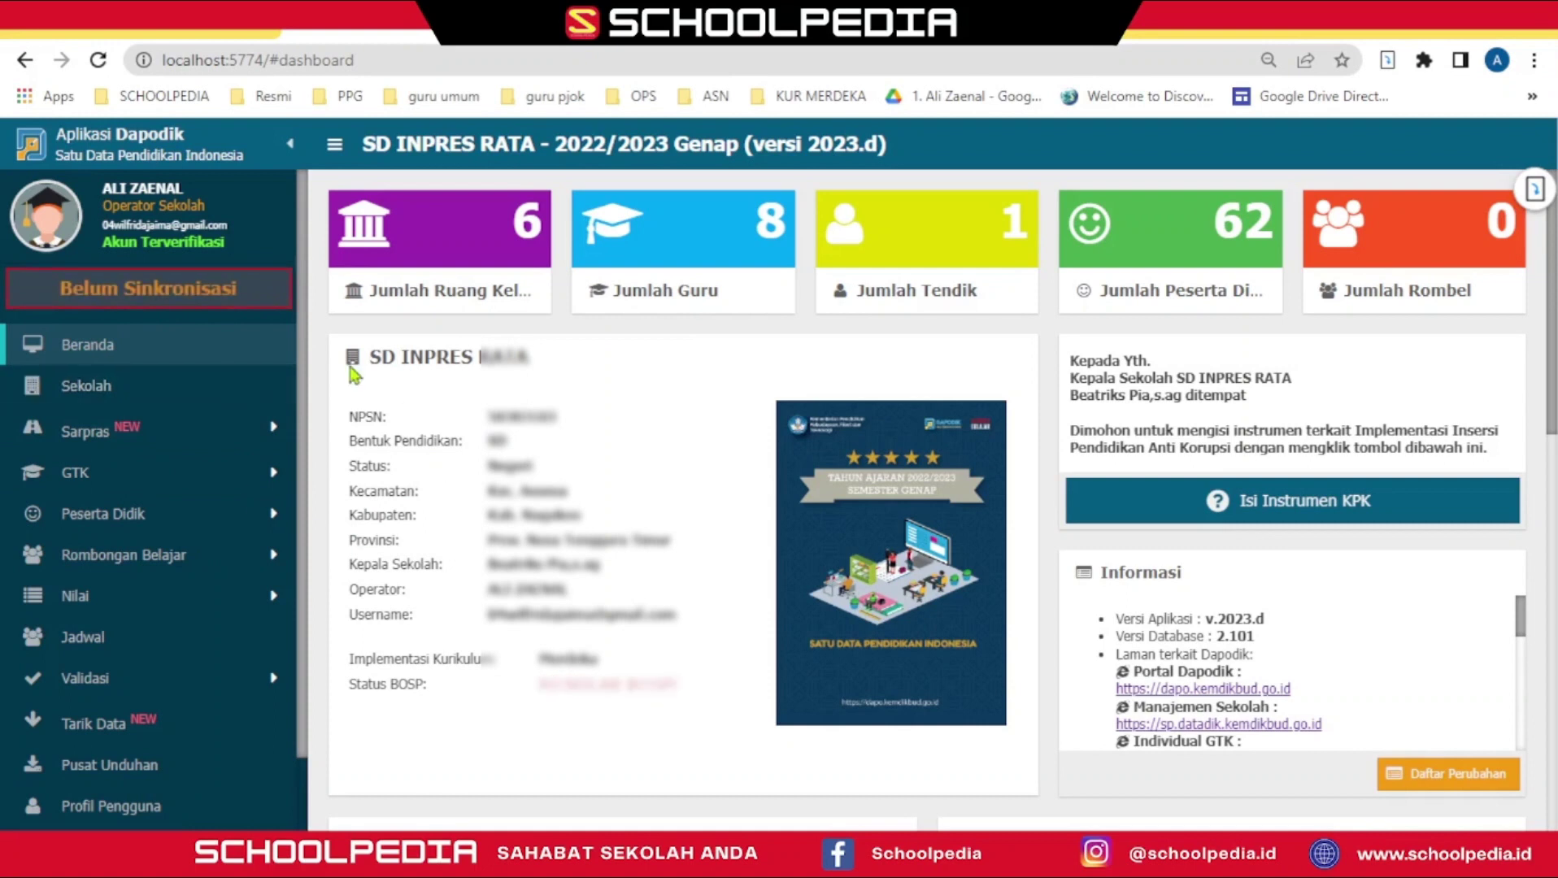
Step: Open the Sekolah data and set Waktu penyelenggaraan to Pagi/6 hari in Data Periodik
left_click(106, 388)
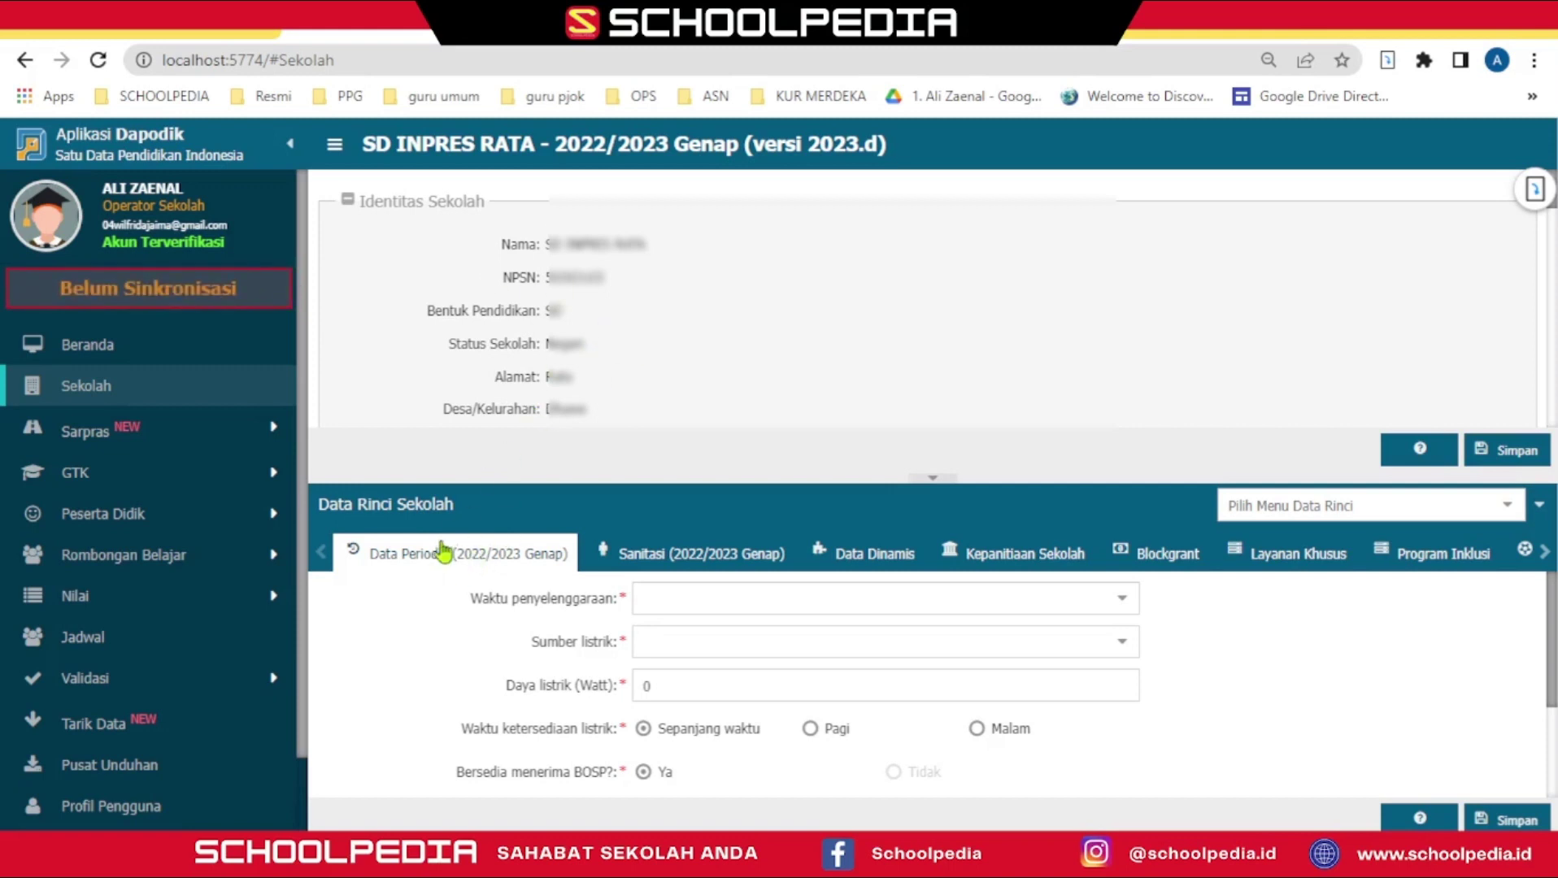
left_click(1112, 610)
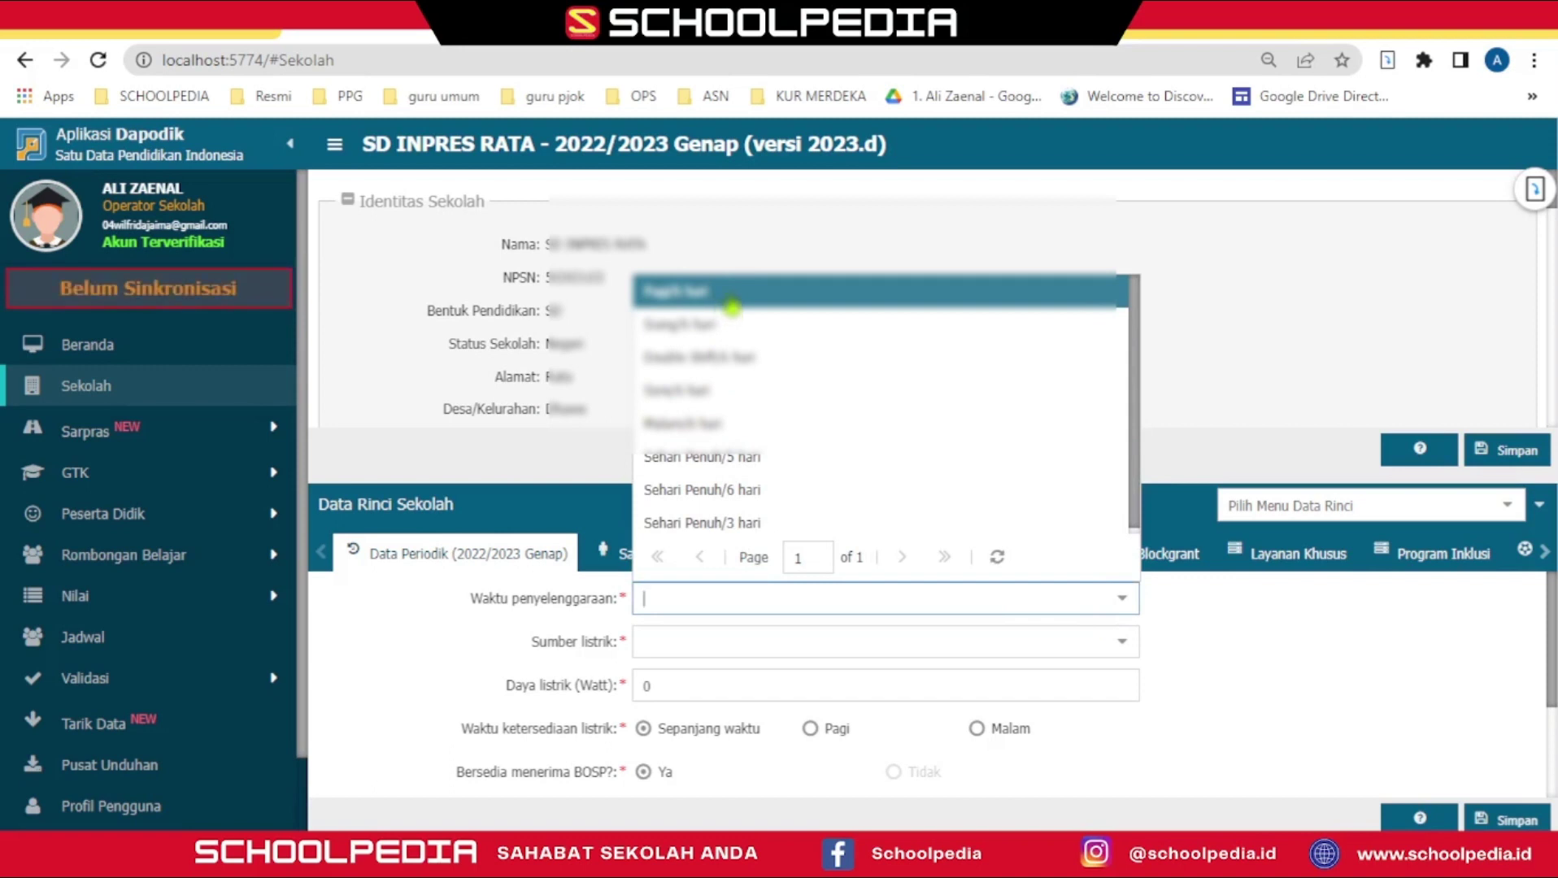
left_click(732, 300)
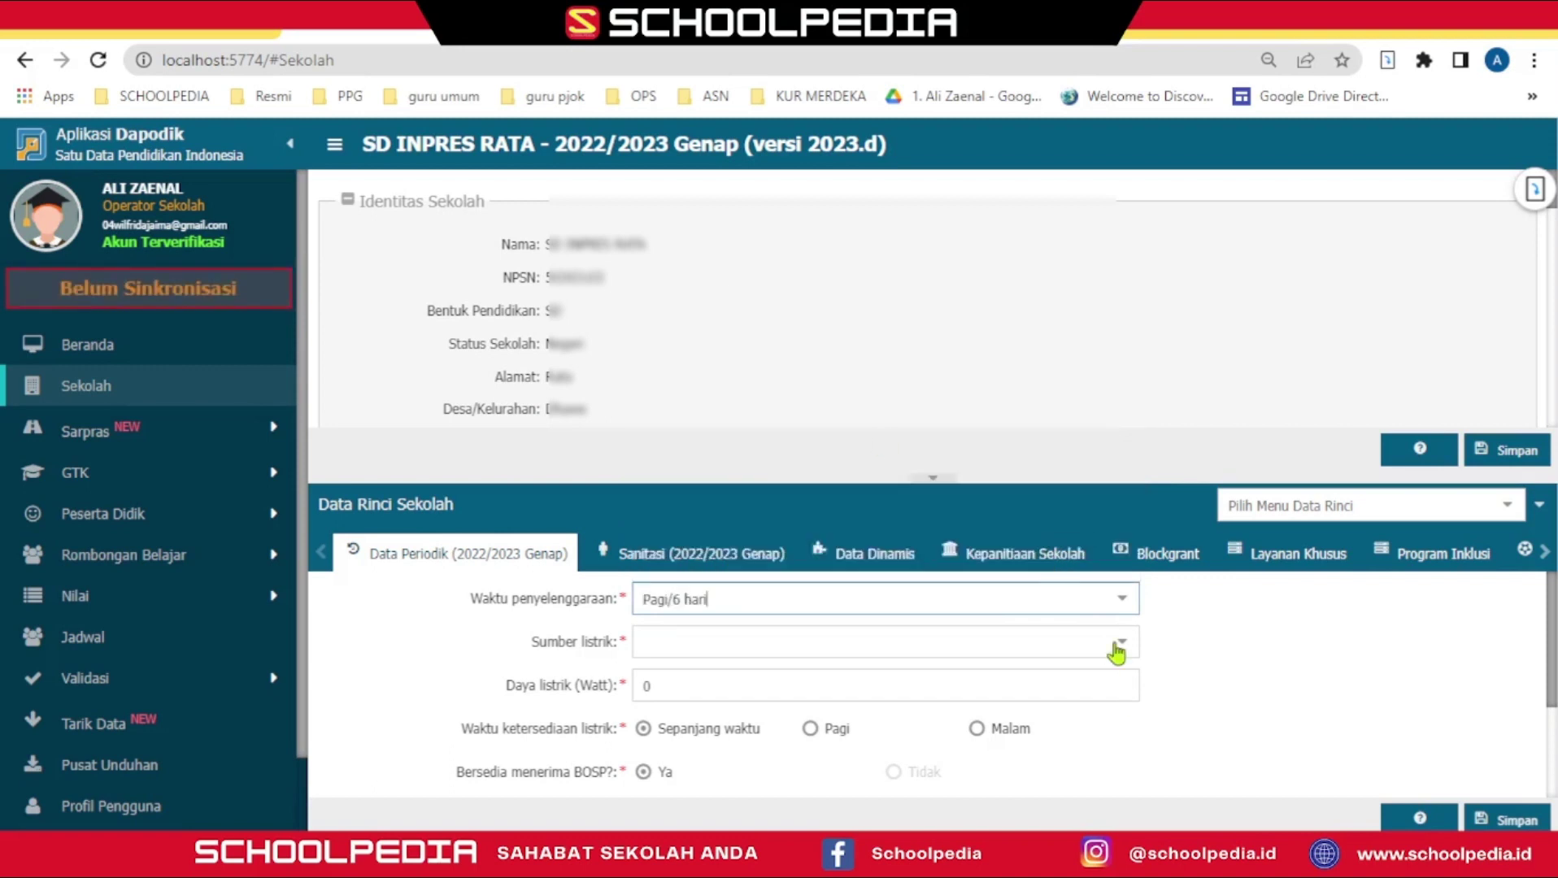
Step: Set Sumber listrik to PLN and Daya listrik to 4400 watts in the periodic data
left_click(1116, 648)
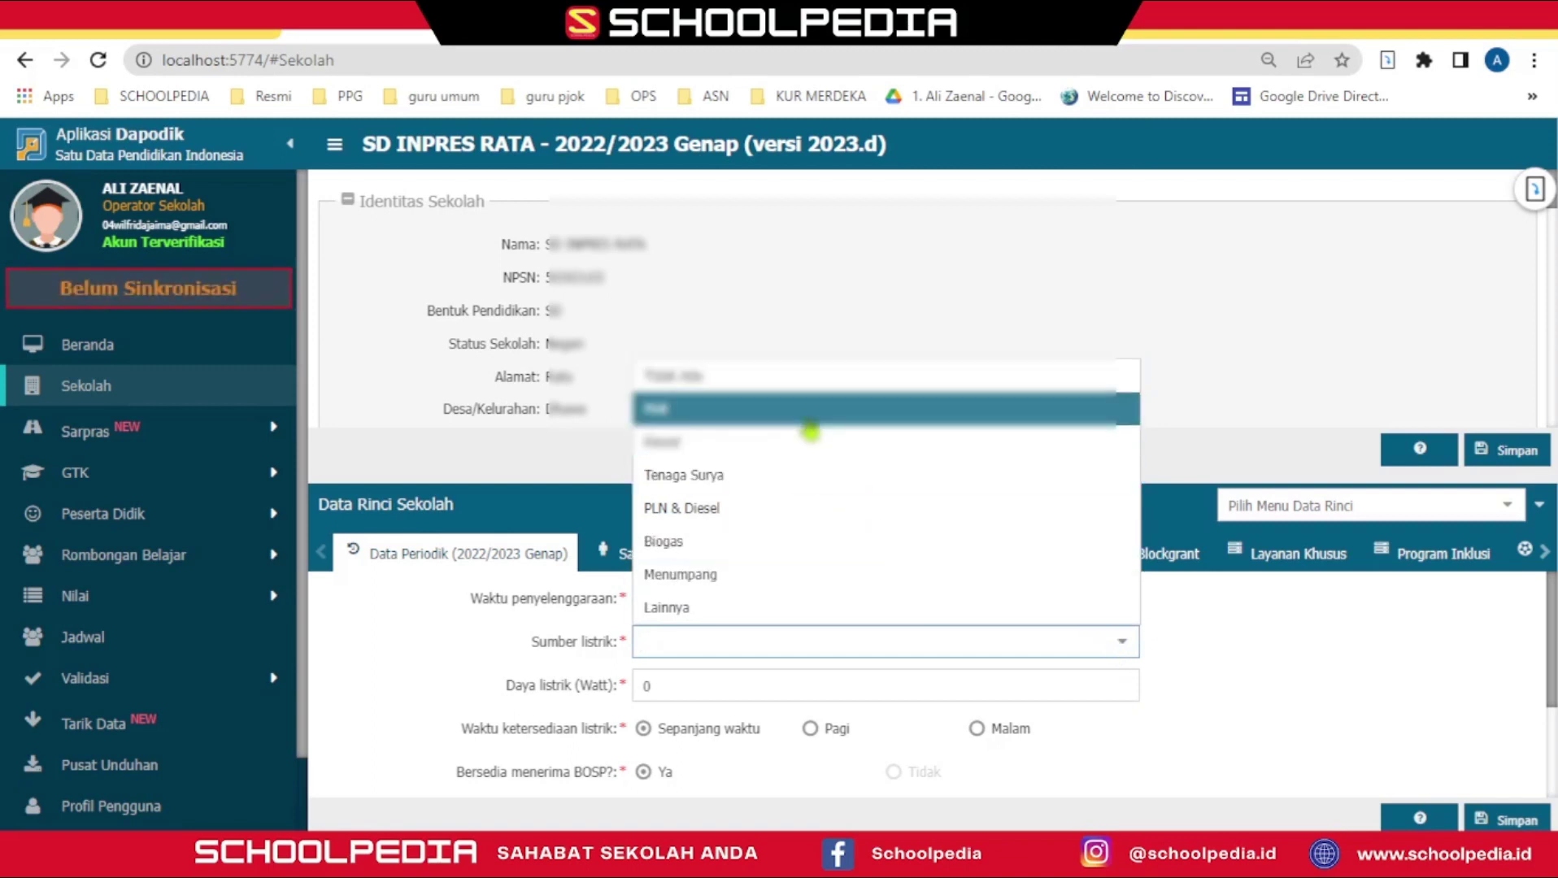
left_click(811, 427)
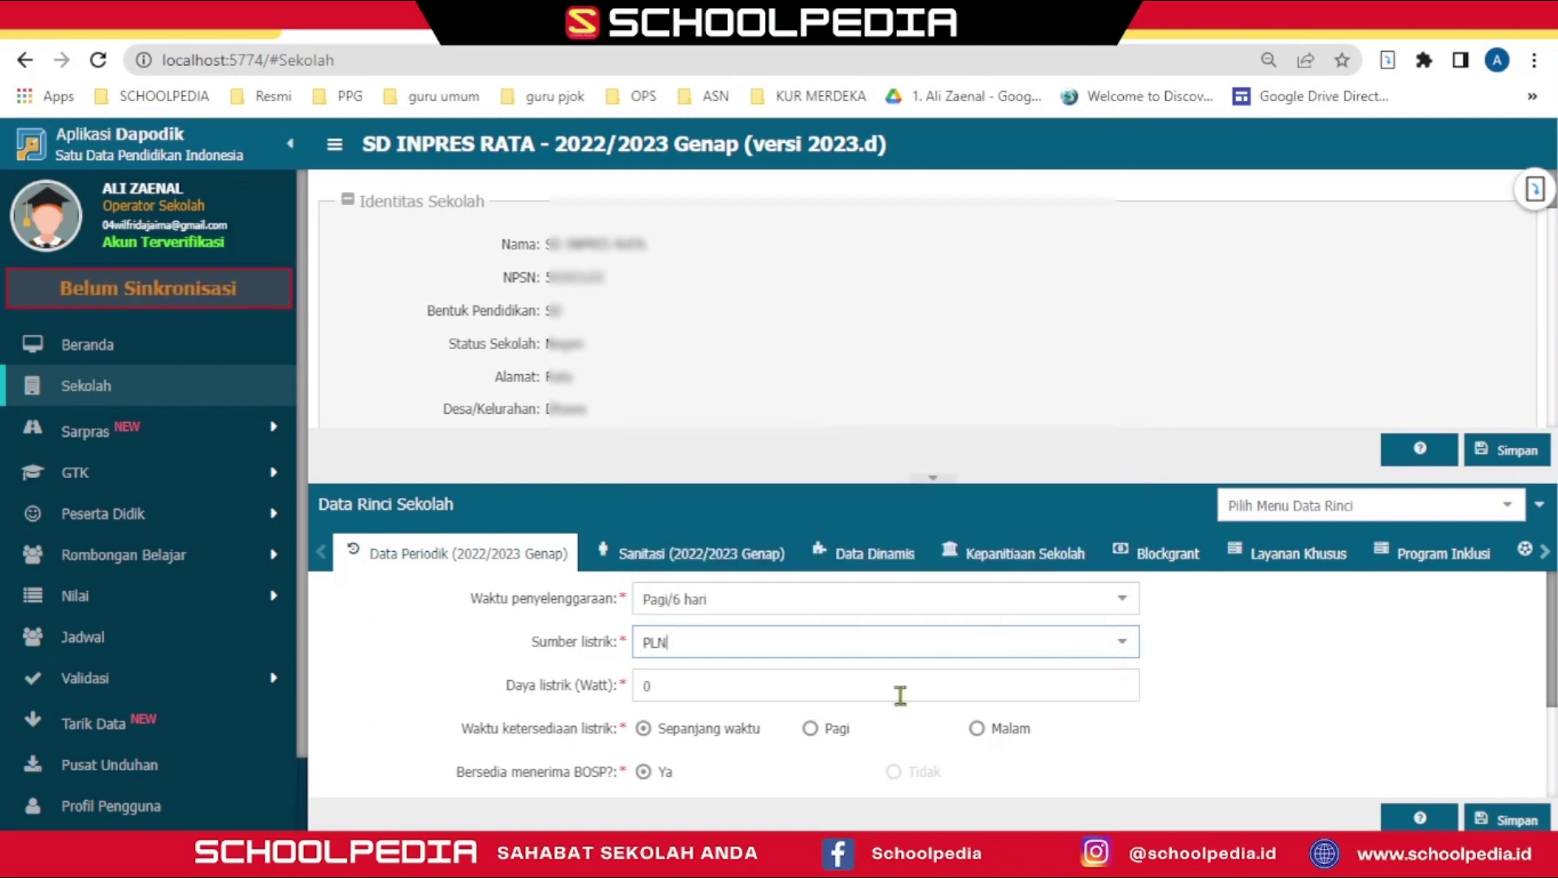
left_click(637, 678)
double_click(637, 678)
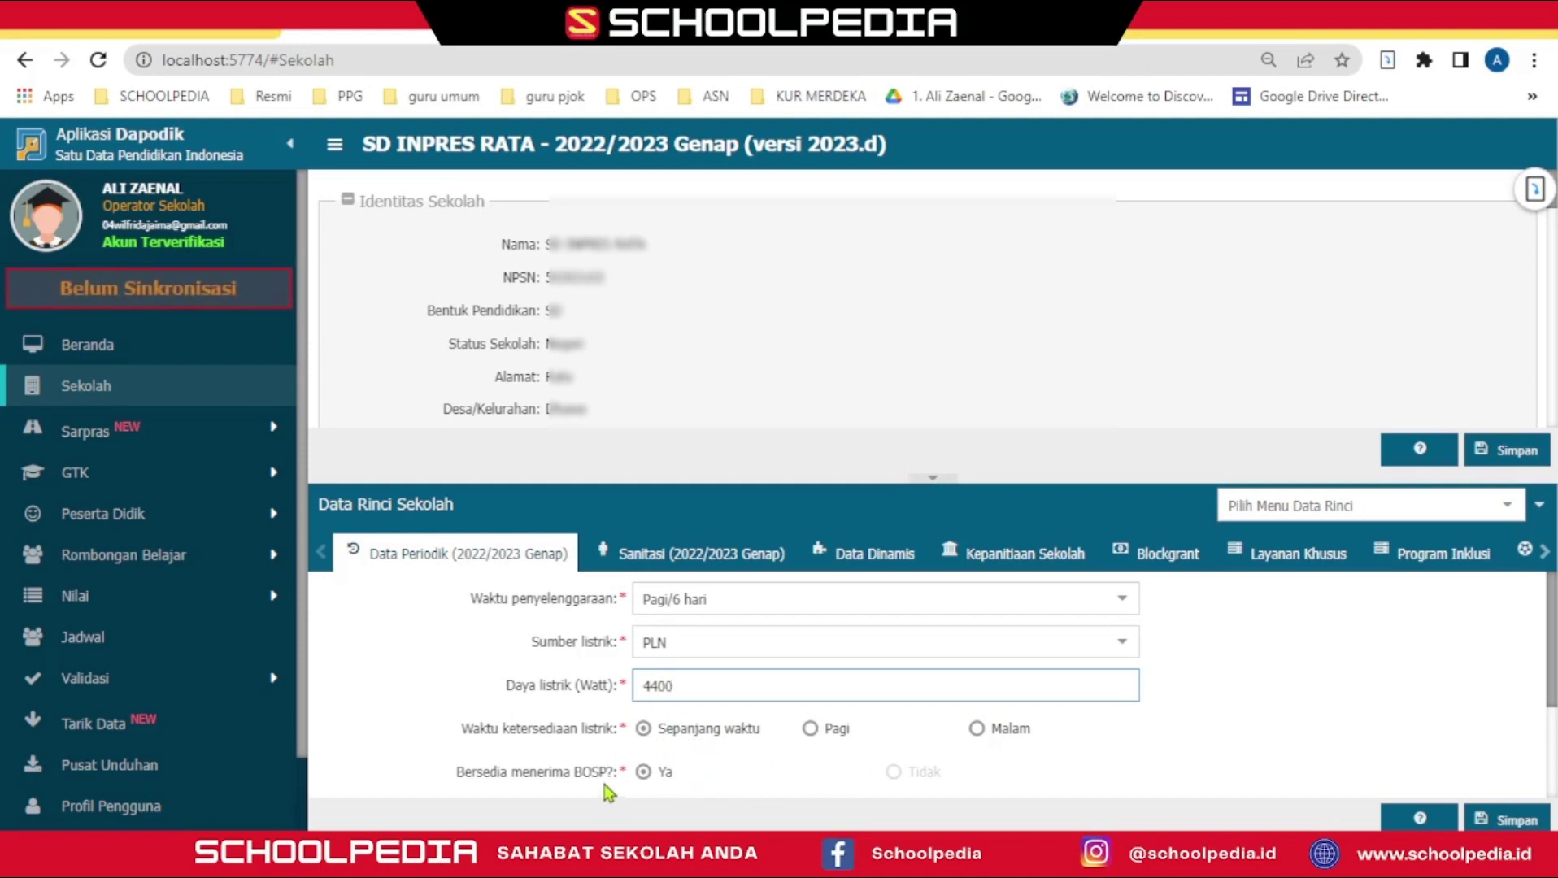
Step: Set Sertifikasi ISO to Belum Bersertifikat in the periodic data
scroll(993, 754, "down", 1)
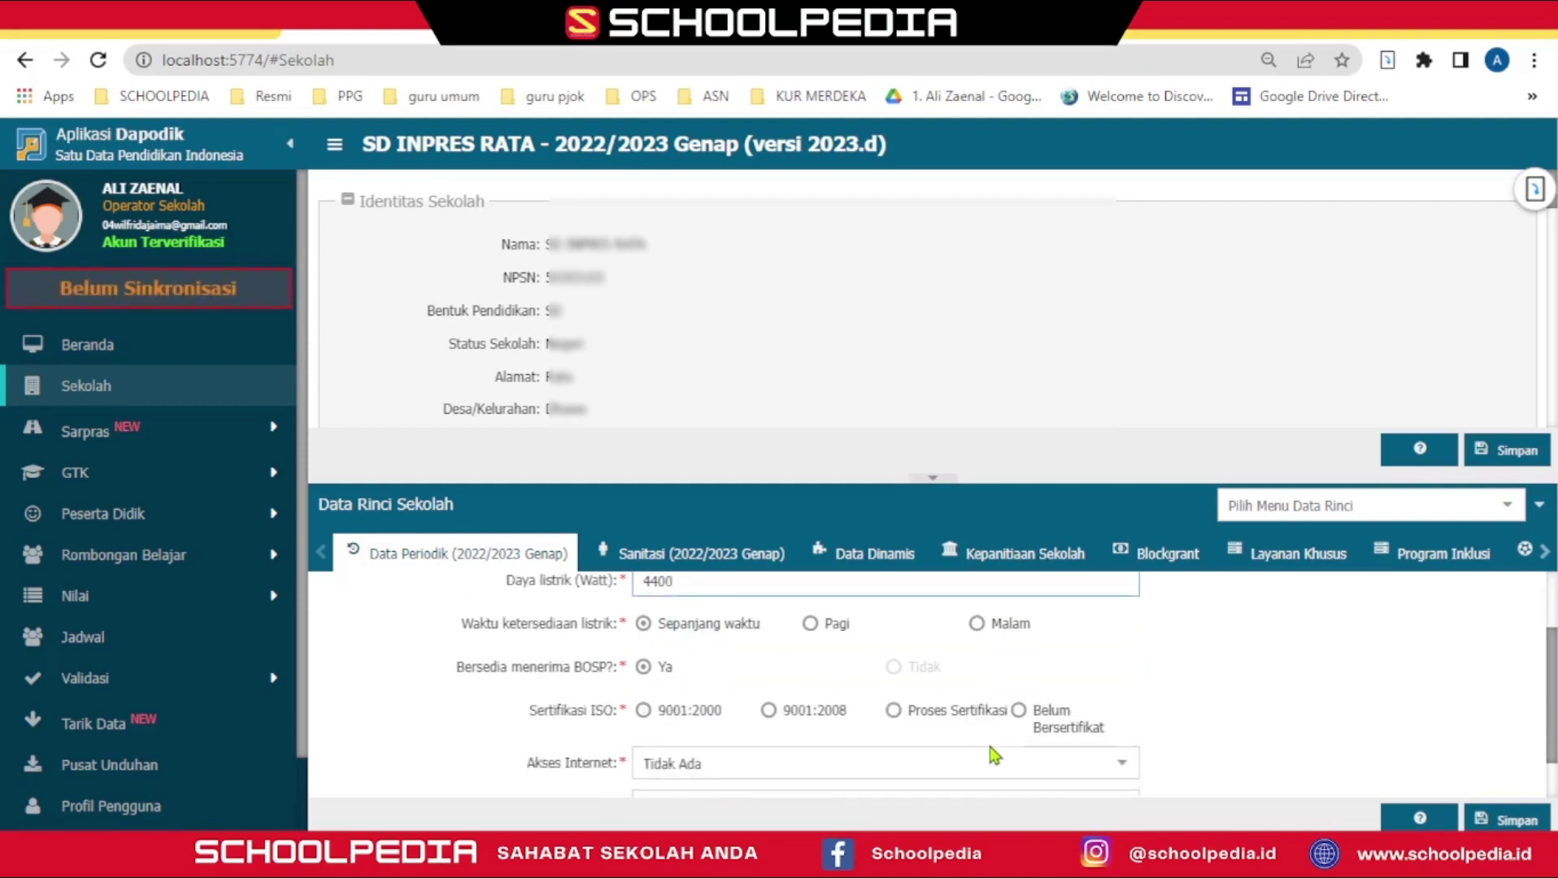
scroll(992, 755, "down", 1)
scroll(747, 703, "up", 1)
scroll(679, 704, "down", 1)
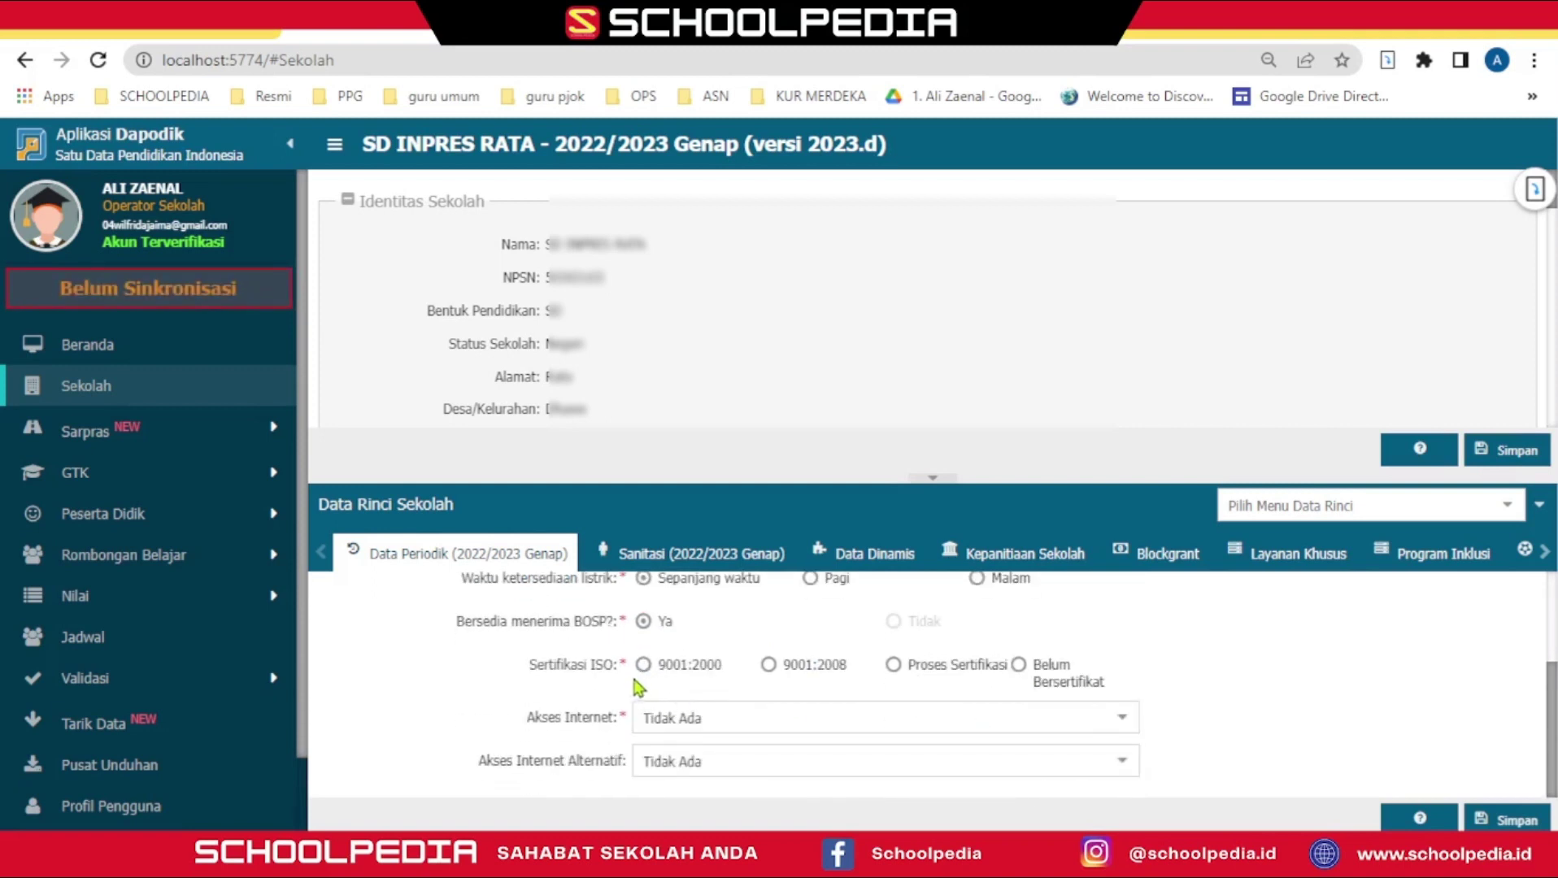
left_click(1018, 665)
Step: Set Akses Internet to Telkomsel Flash with Tidak Ada as the alternative, and save the periodic data
left_click(1109, 724)
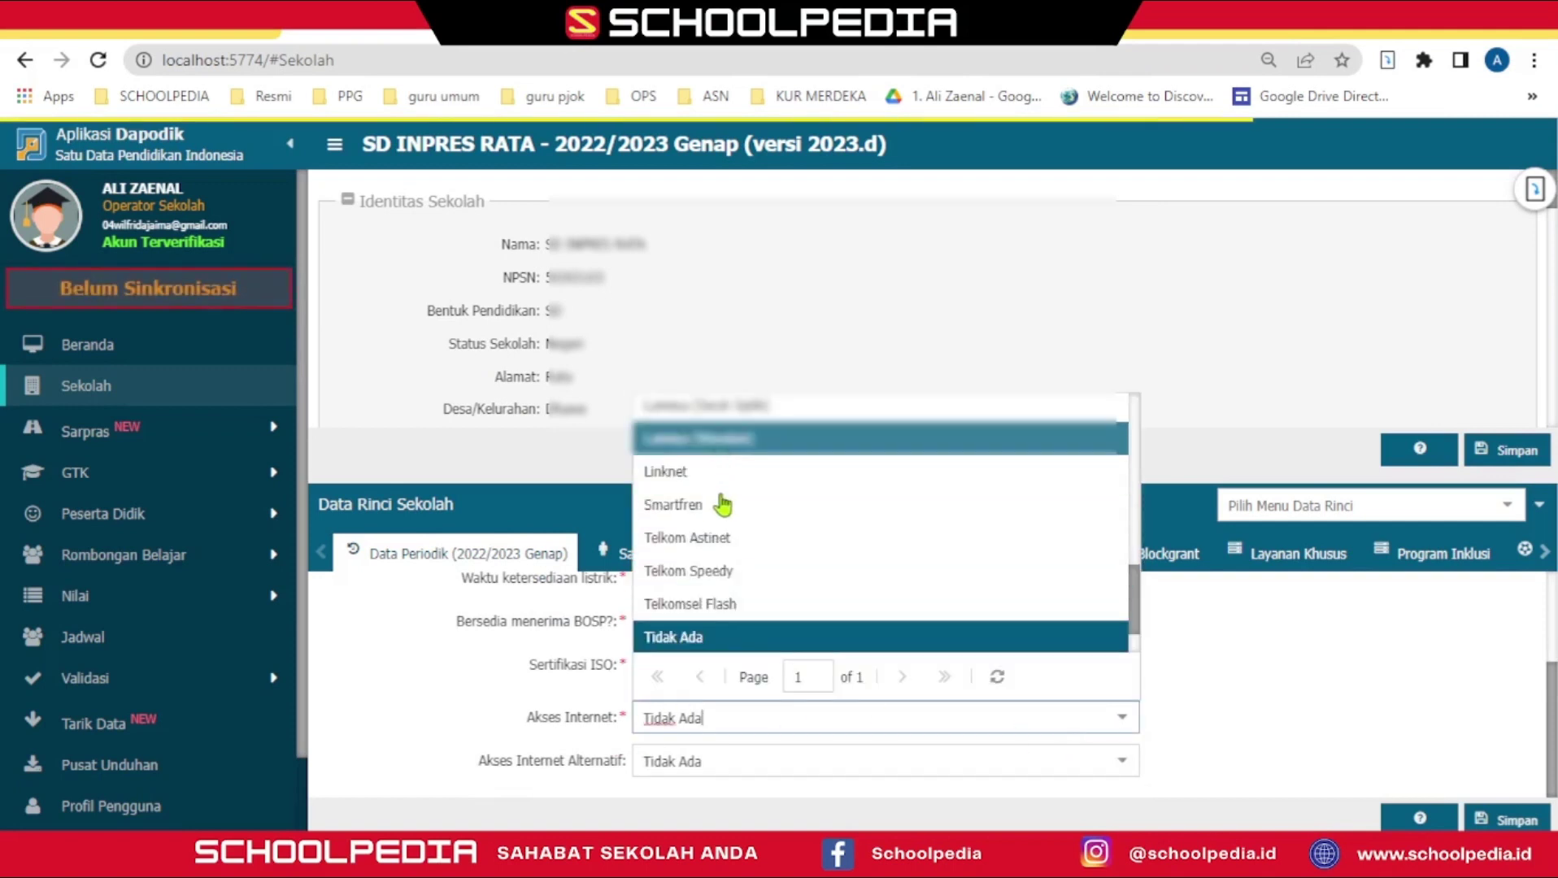
left_click(727, 606)
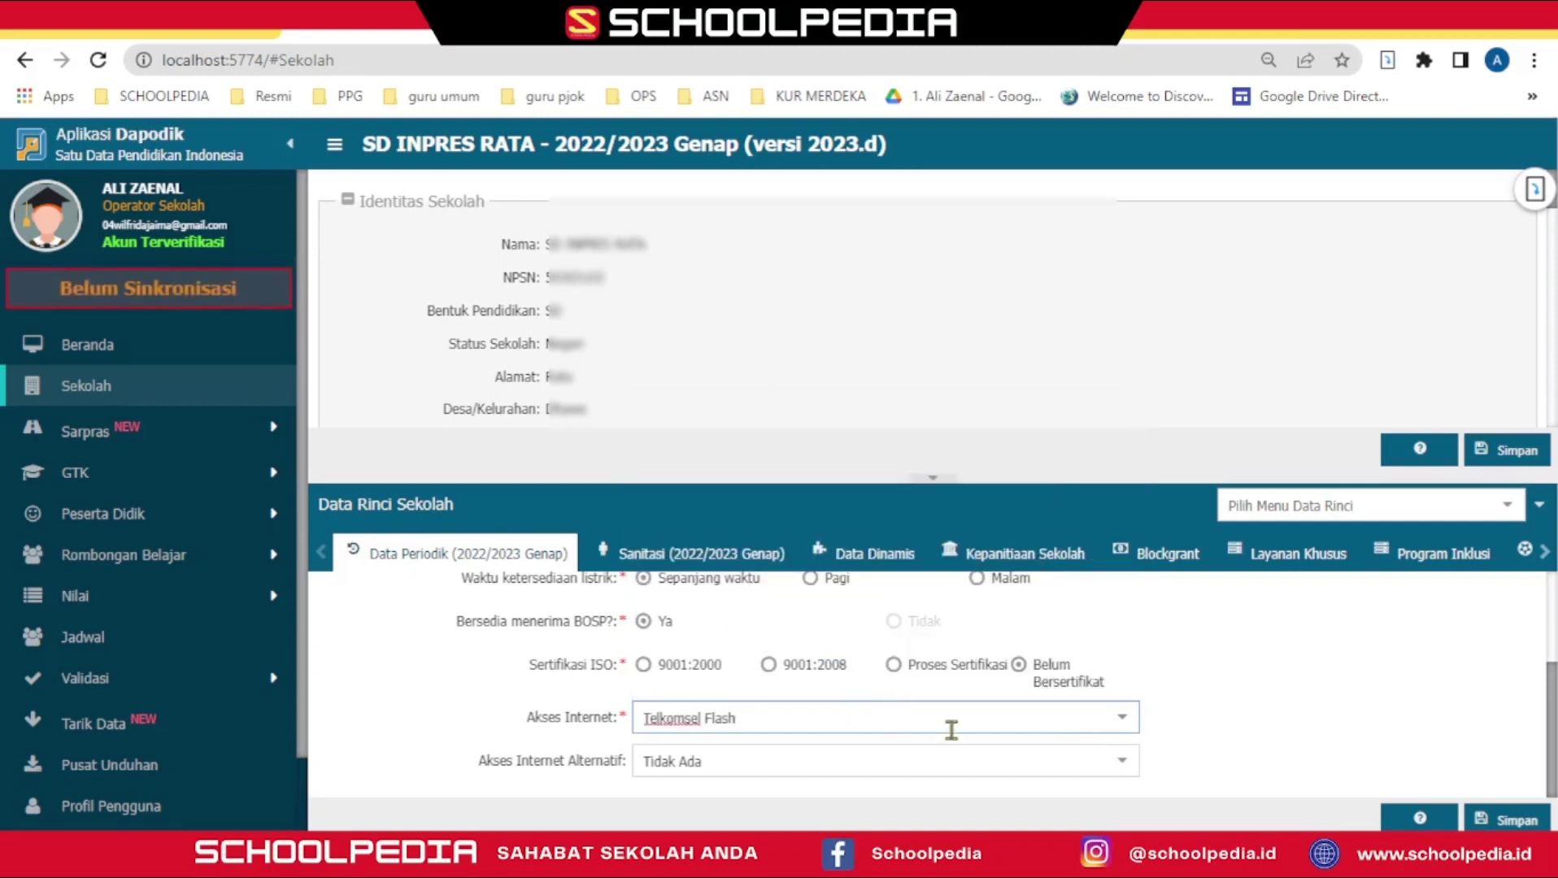
left_click(1107, 769)
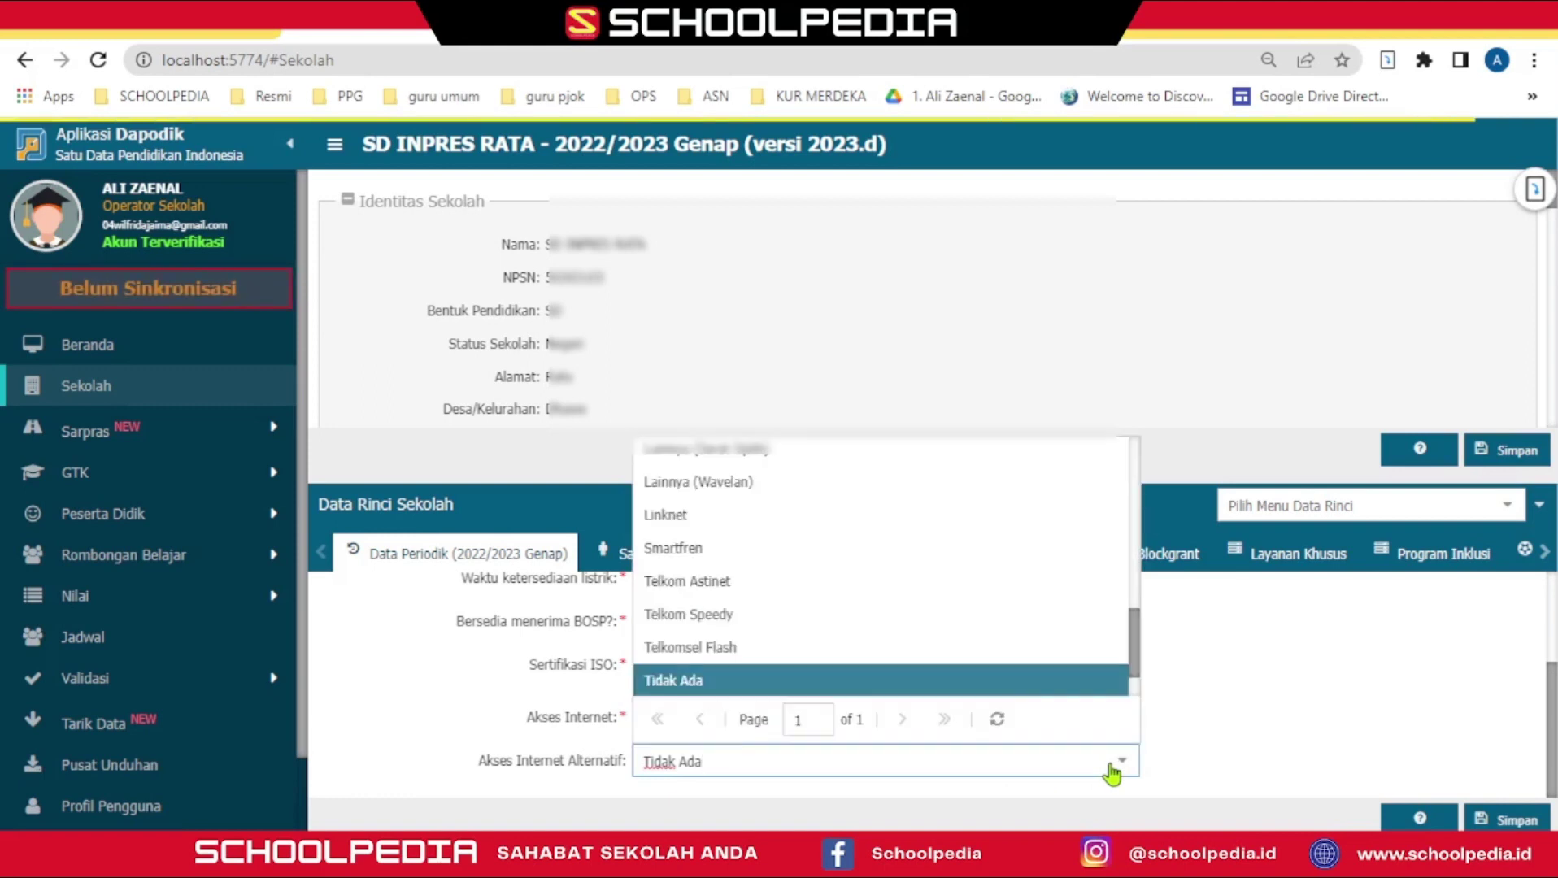
left_click(949, 685)
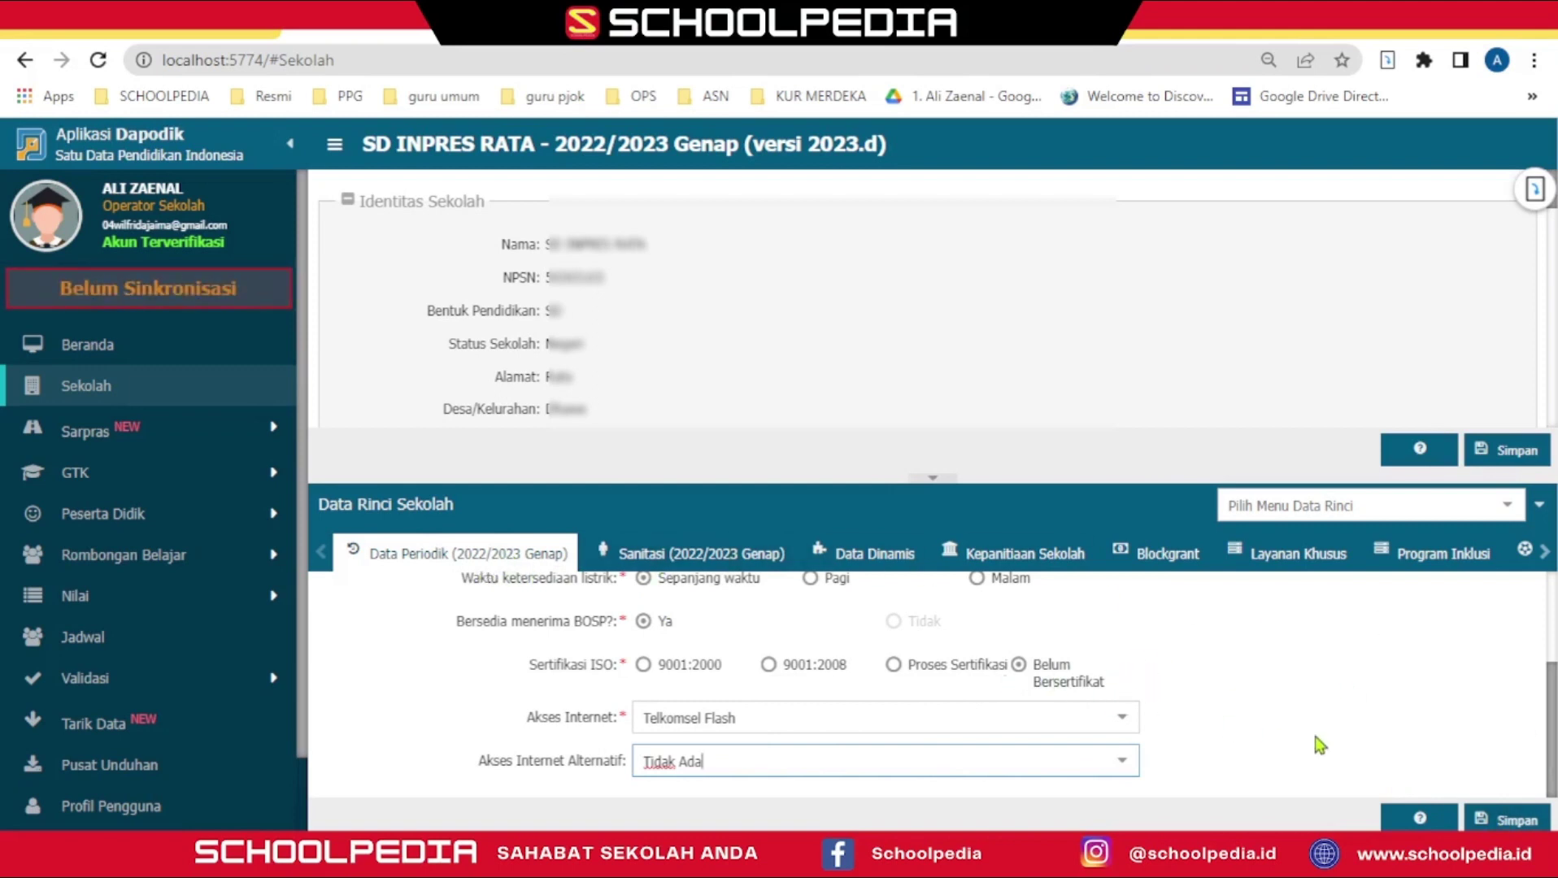
left_click(1505, 819)
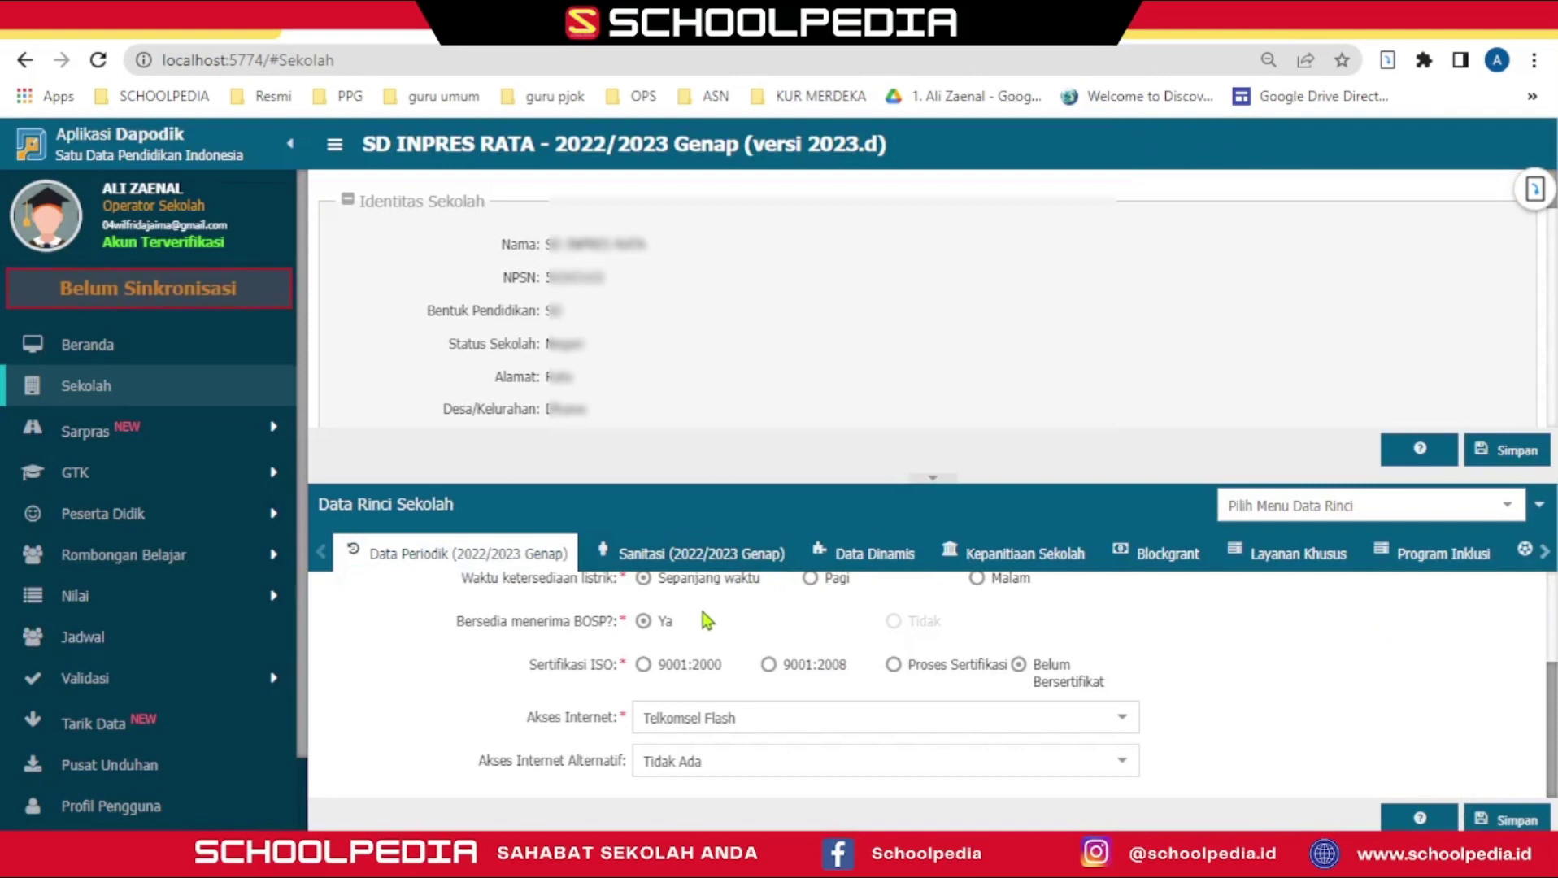
Step: Open the Sanitasi (2022/2023 Genap) form and set Sumber air to Sumur terlindungi
left_click(685, 559)
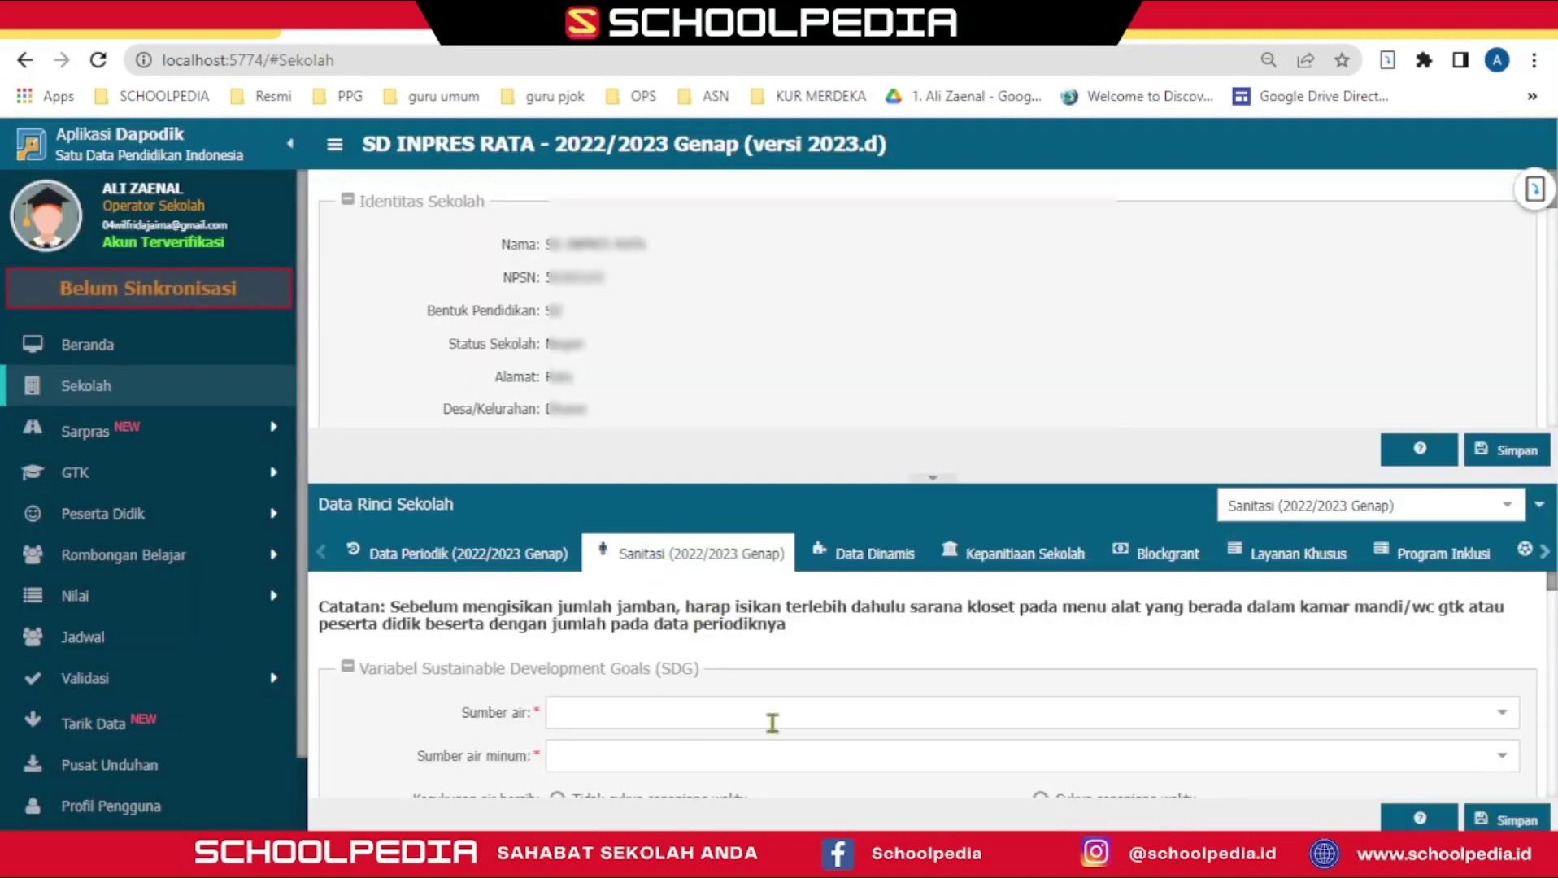
left_click(1501, 713)
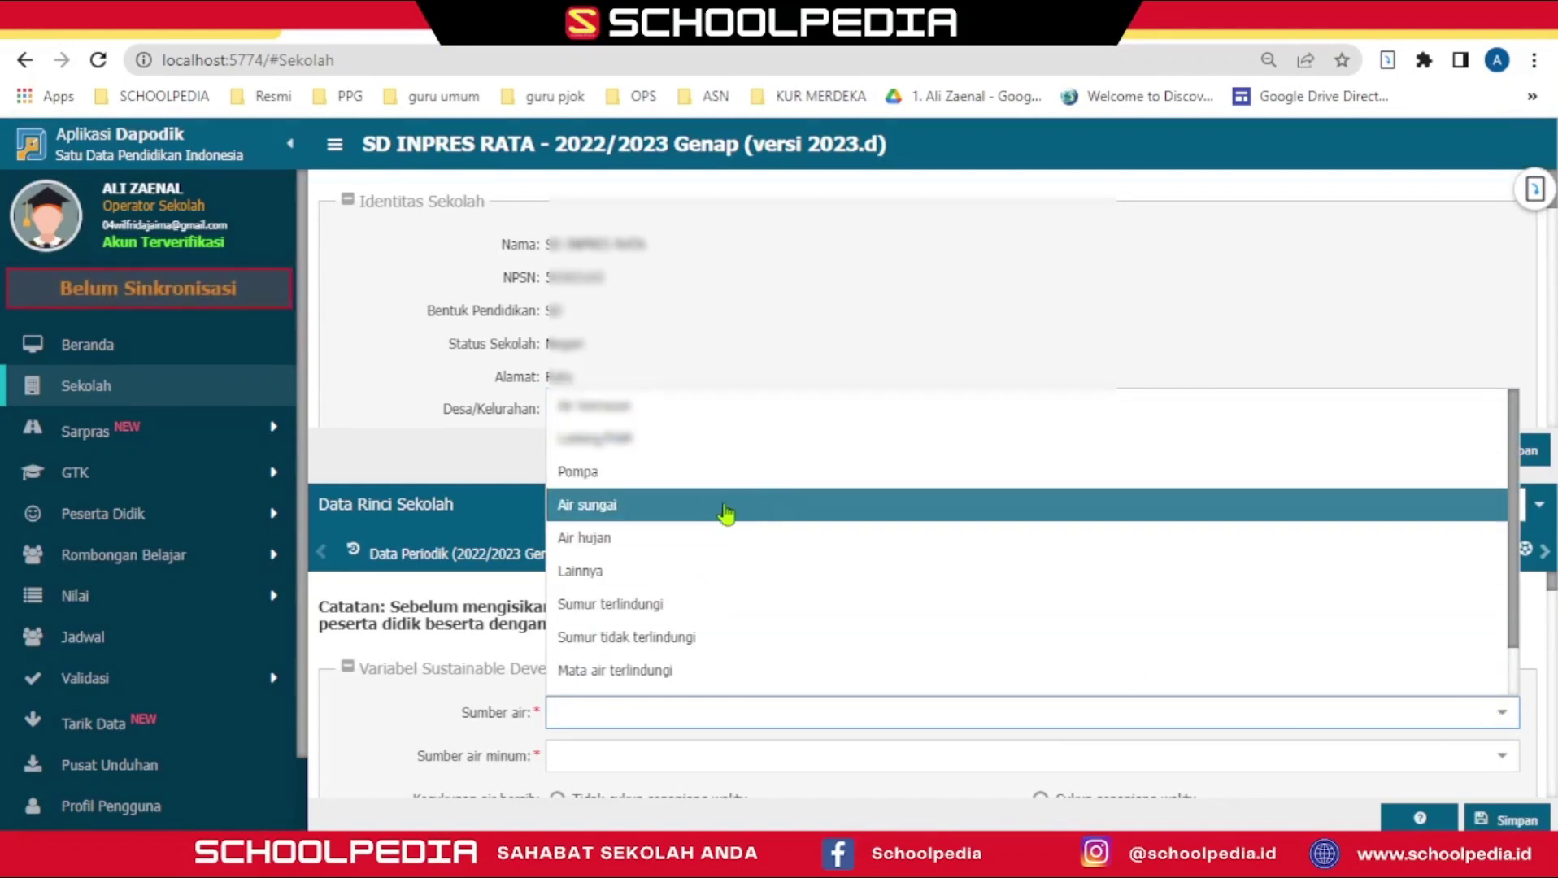
left_click(655, 614)
scroll(853, 739, "down", 1)
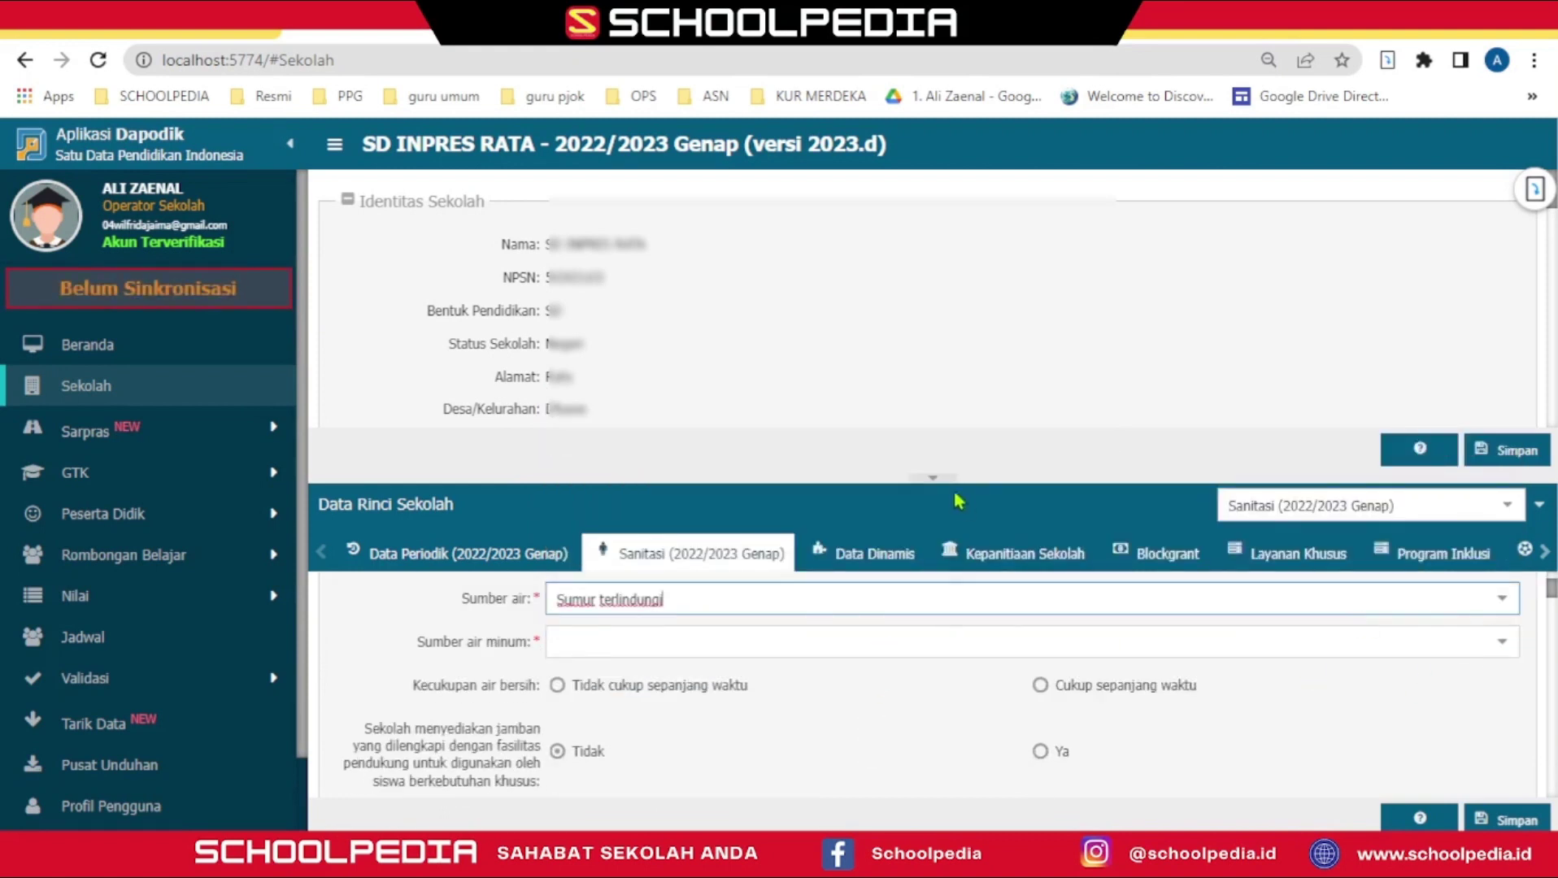
Step: Enlarge the detail form, then set Sumber air minum to Disediakan oleh siswa and Kecukupan air bersih to Cukup sepanjang waktu
left_click_drag(935, 482, 963, 352)
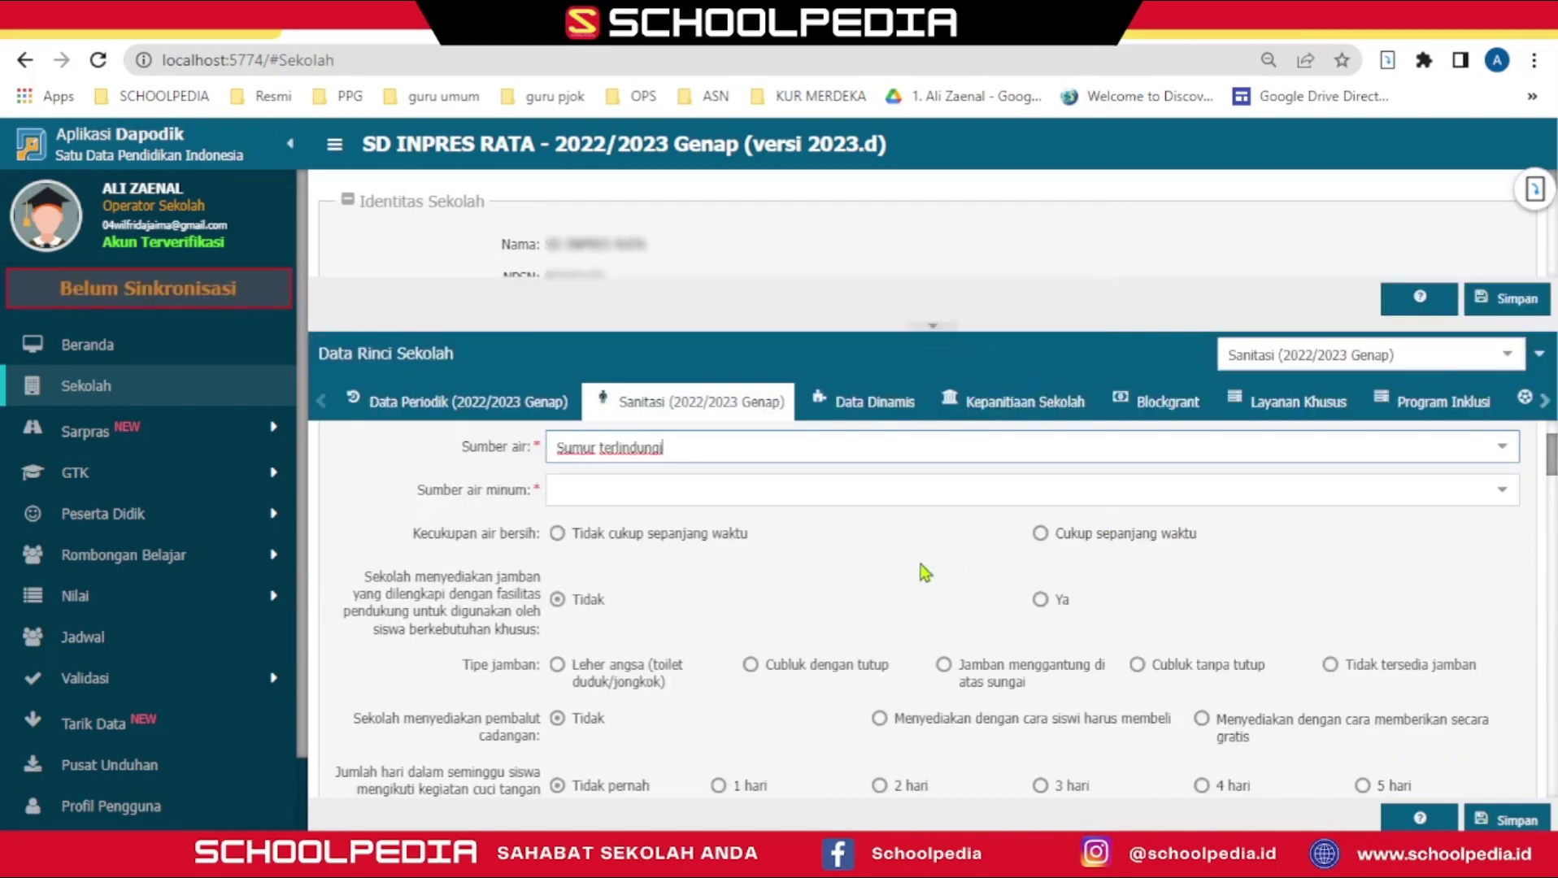
left_click(1499, 499)
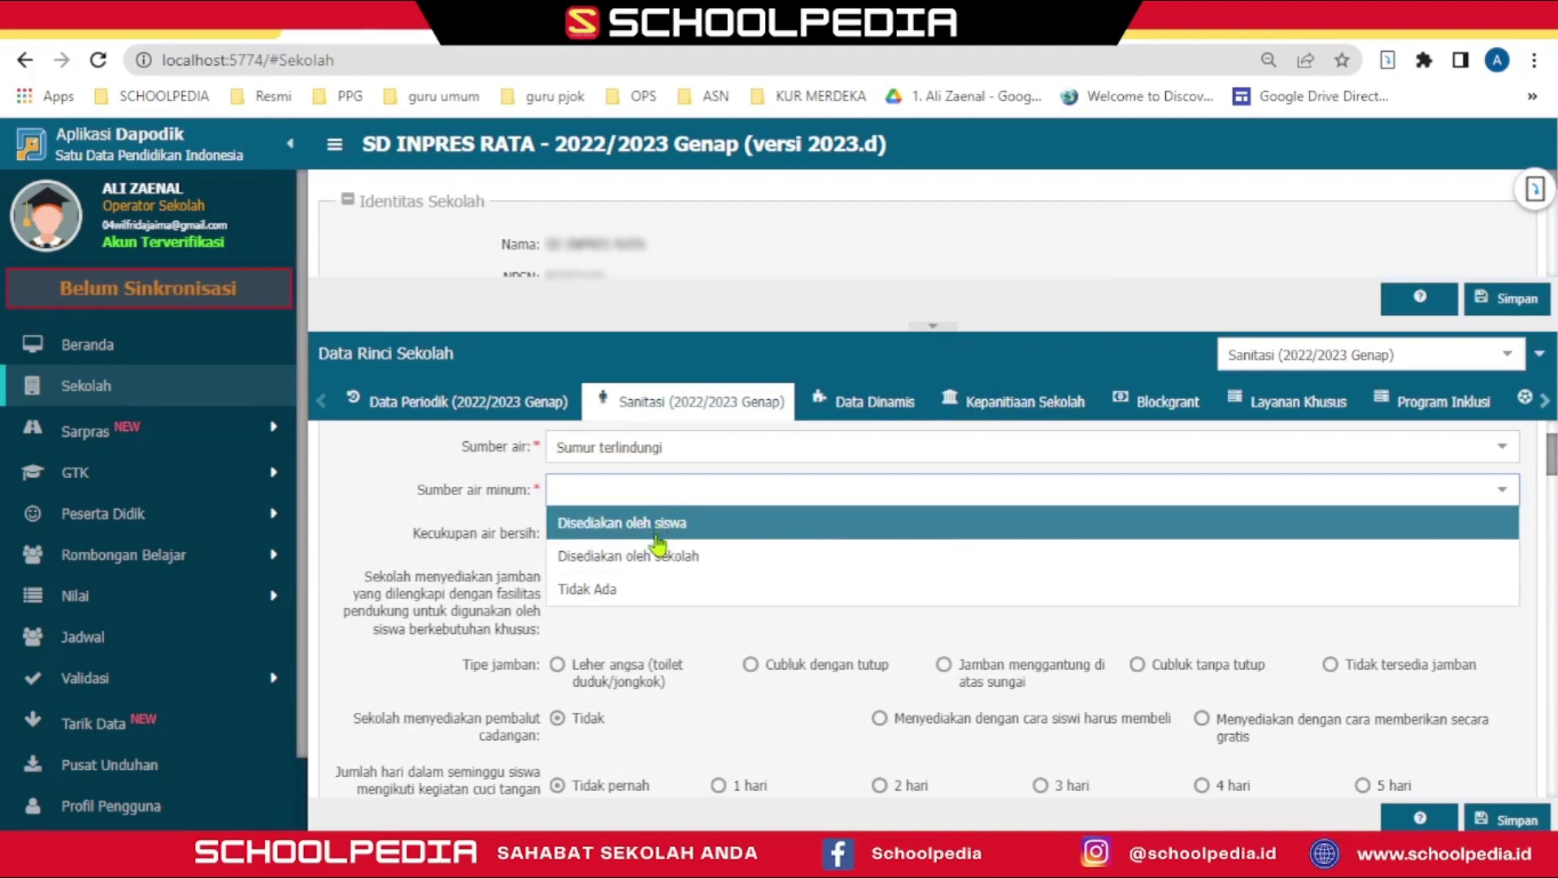
left_click(650, 524)
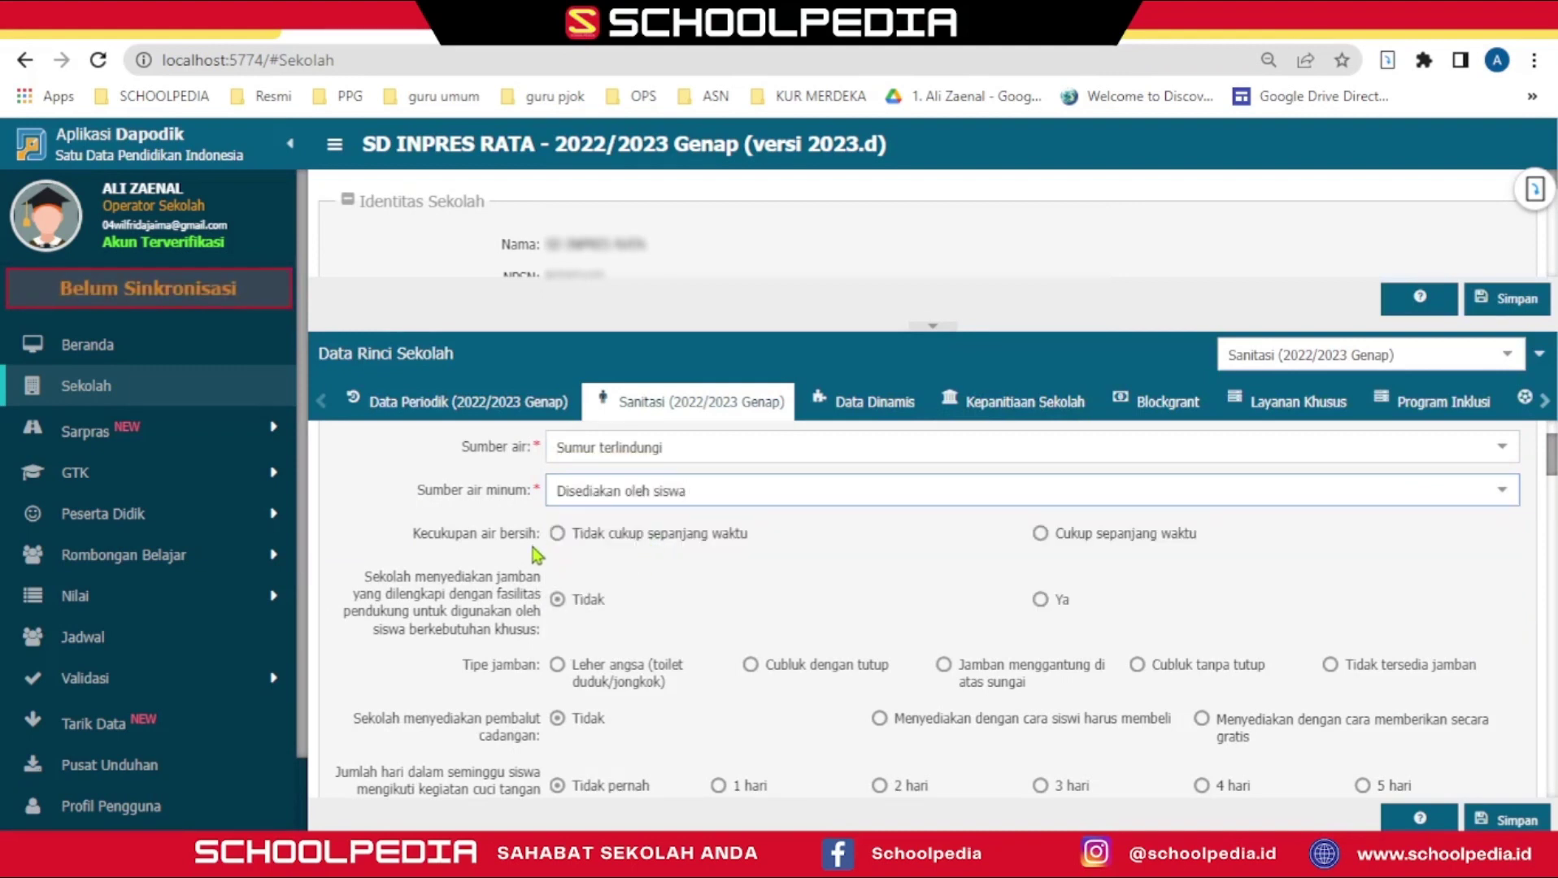
left_click(1039, 534)
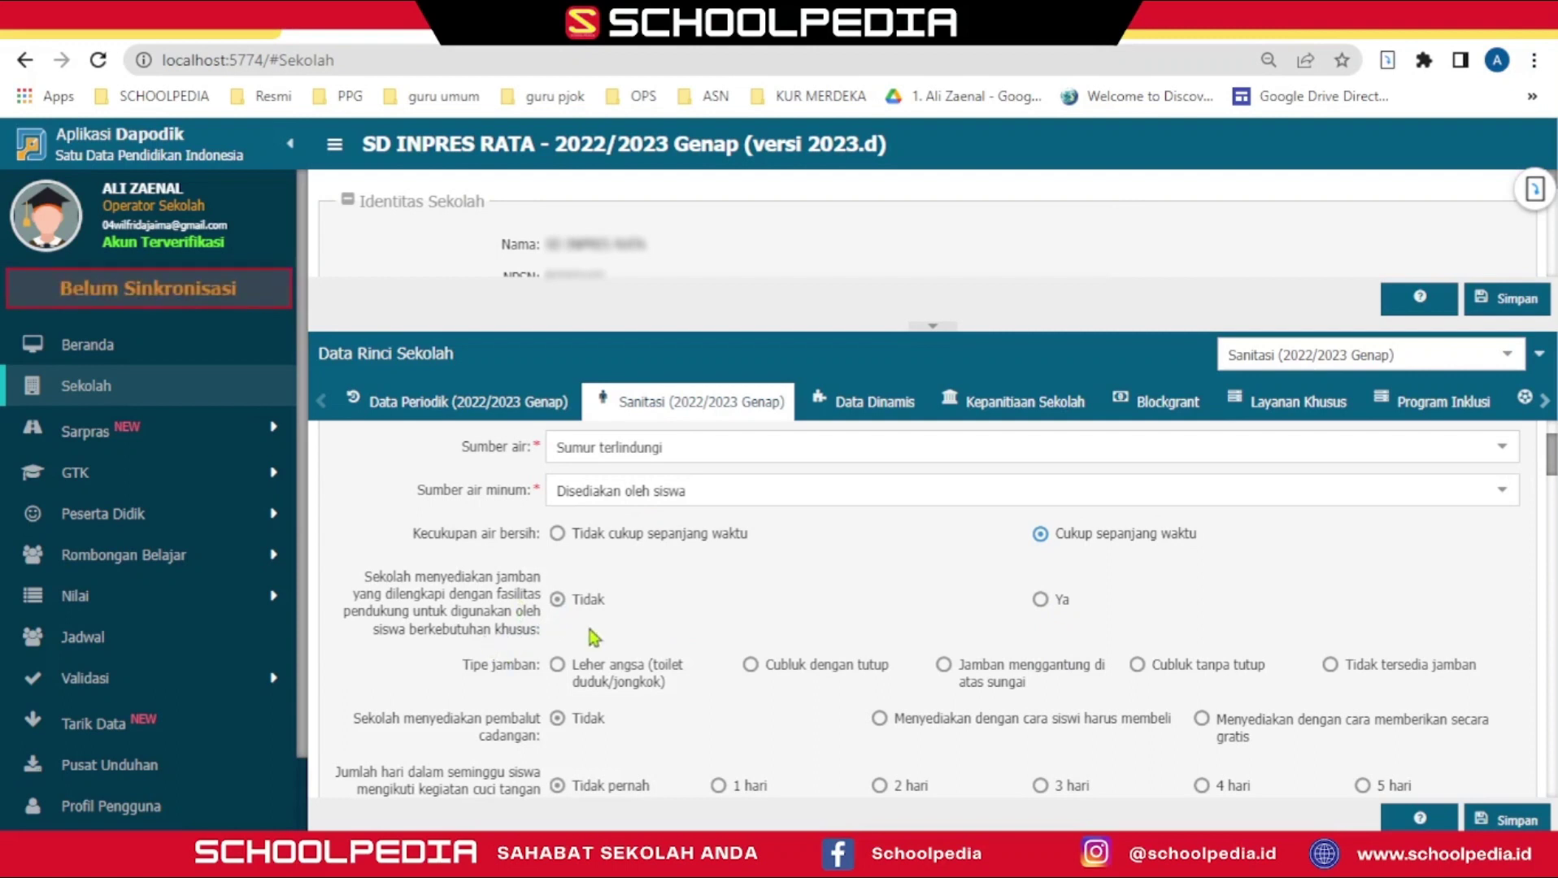
Step: Set Tipe jamban to Leher angsa and the weekly group handwashing days to 5 hari
scroll(591, 637, "down", 1)
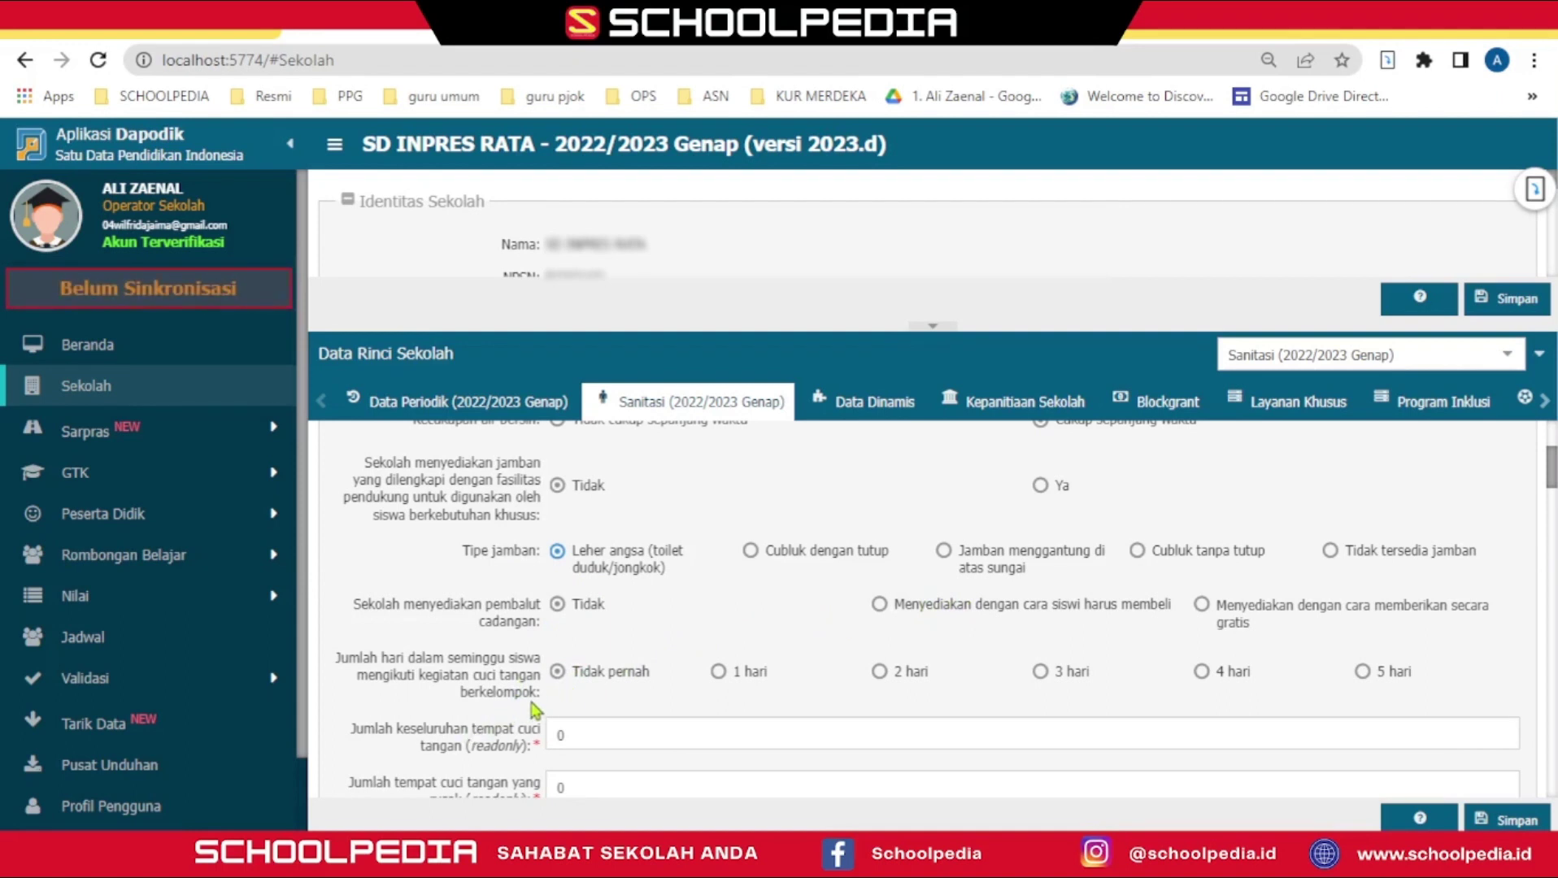
left_click(1361, 671)
scroll(637, 699, "down", 1)
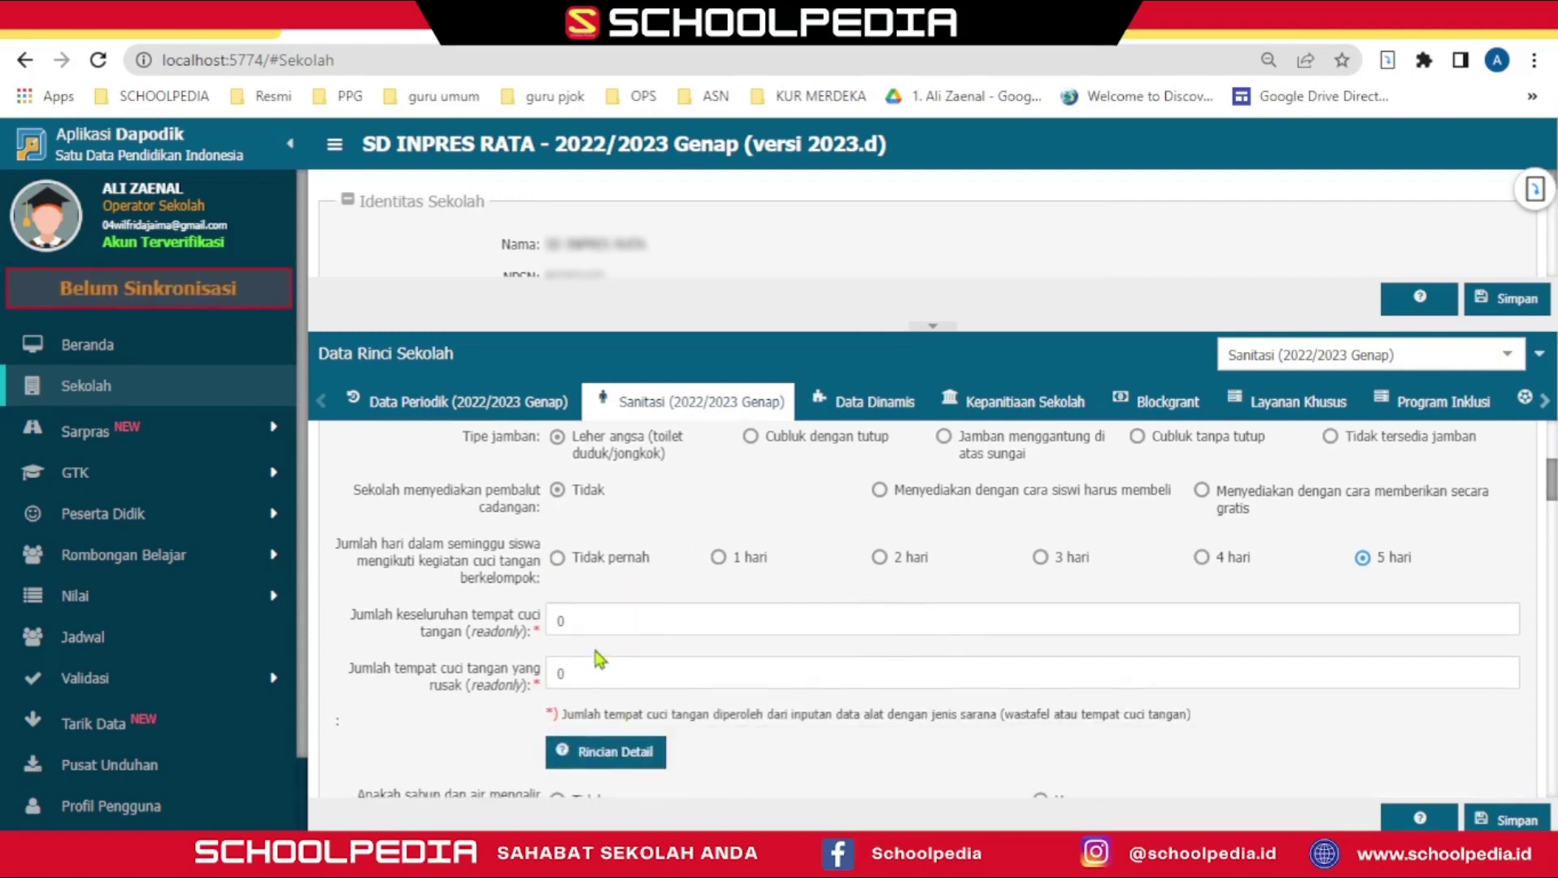
Step: Examine the read-only handwashing station counts and the note explaining which input data they come from
scroll(600, 659, "down", 1)
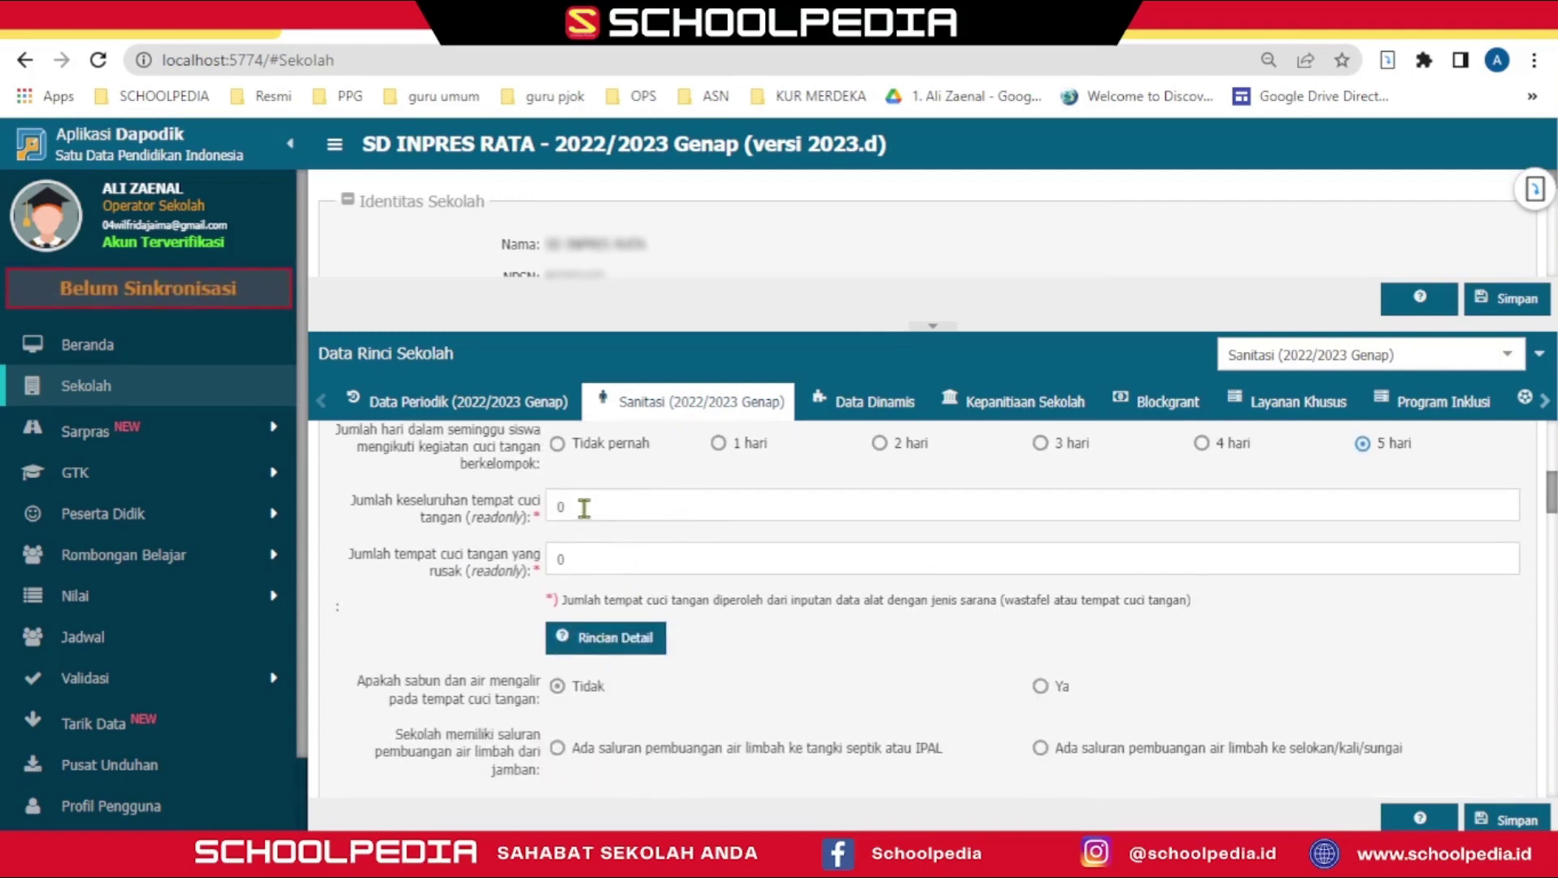
left_click_drag(584, 507, 531, 521)
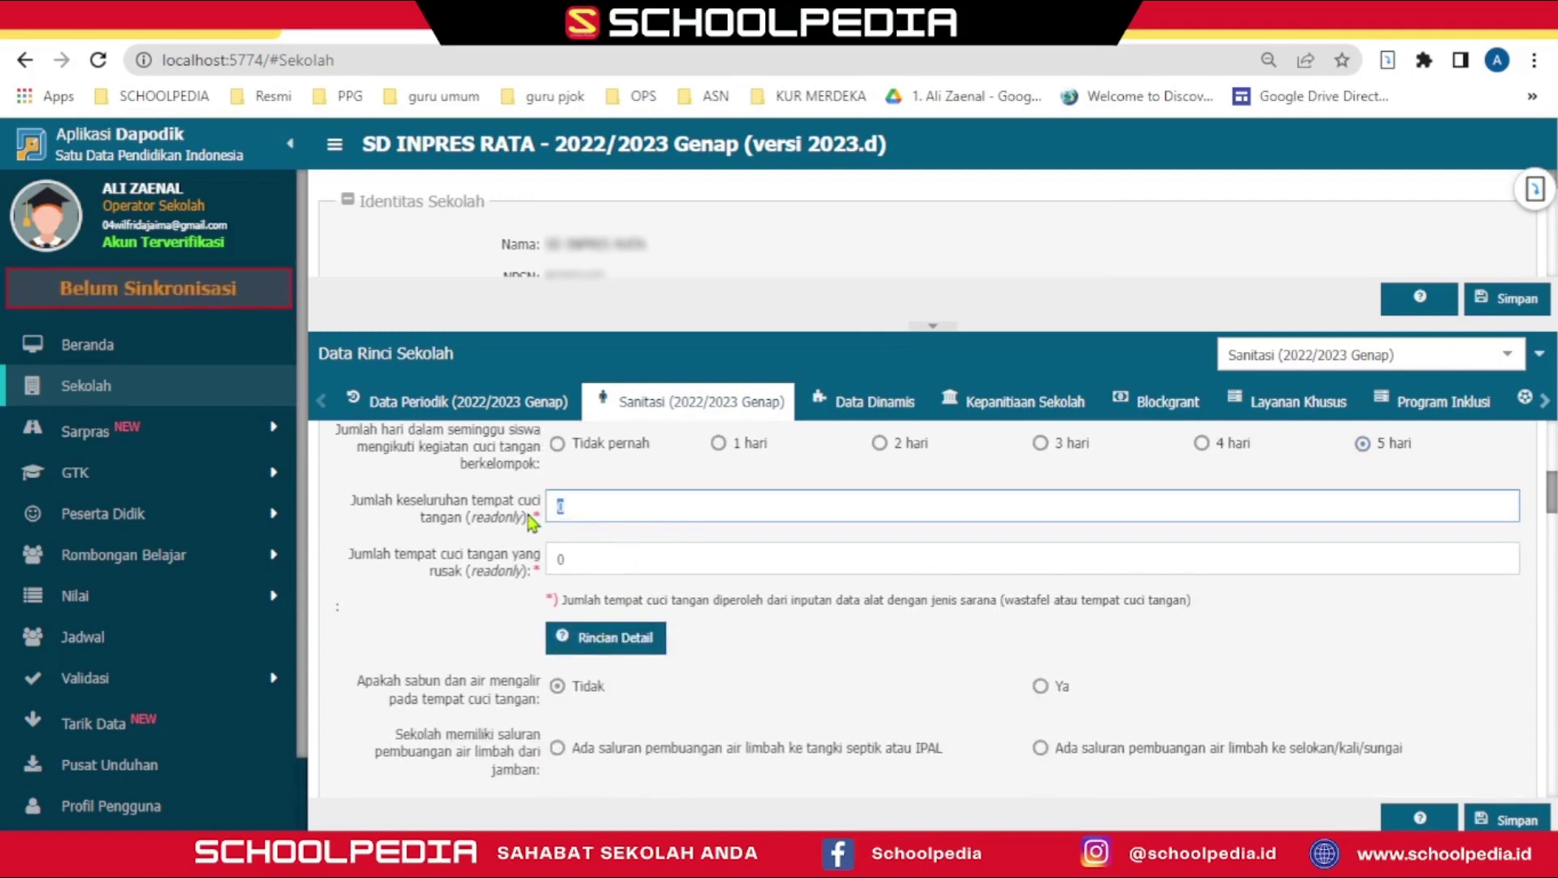
left_click(577, 509)
left_click(524, 522)
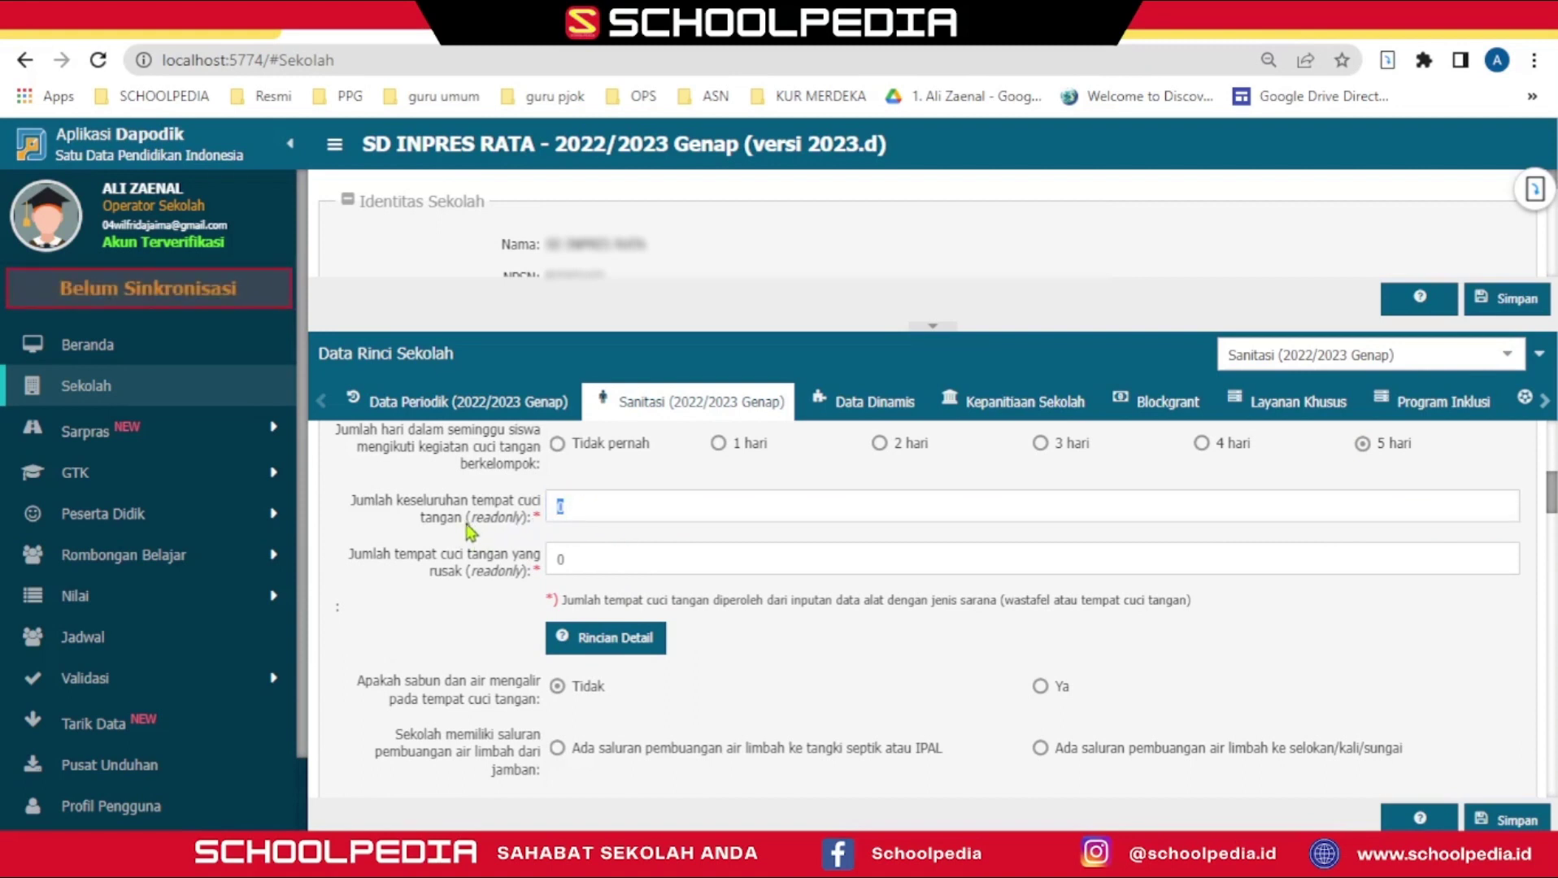
left_click(479, 527)
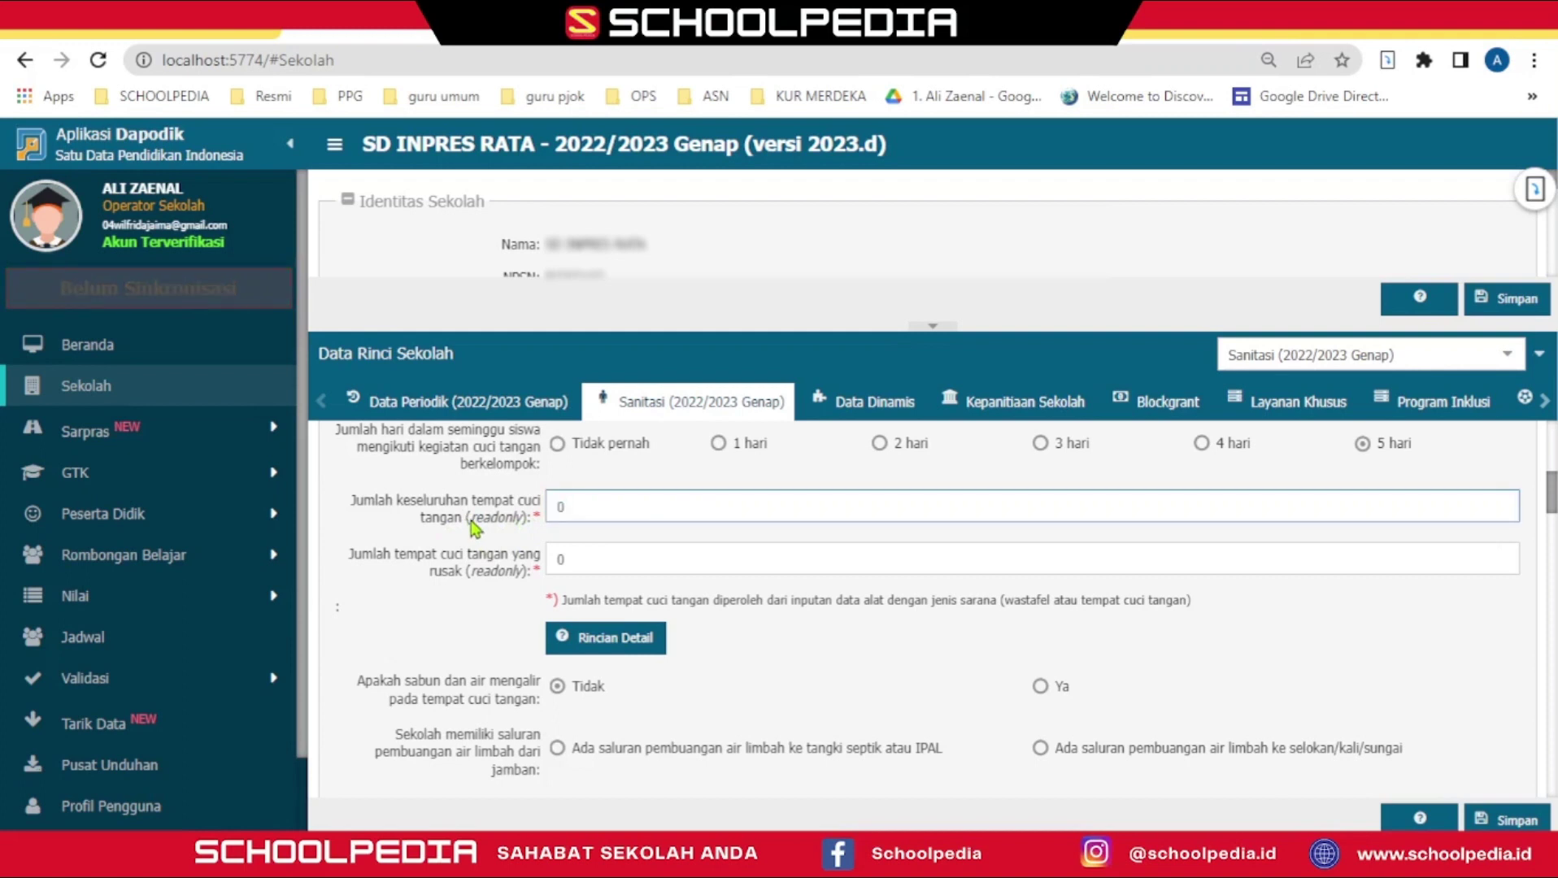
left_click(526, 517)
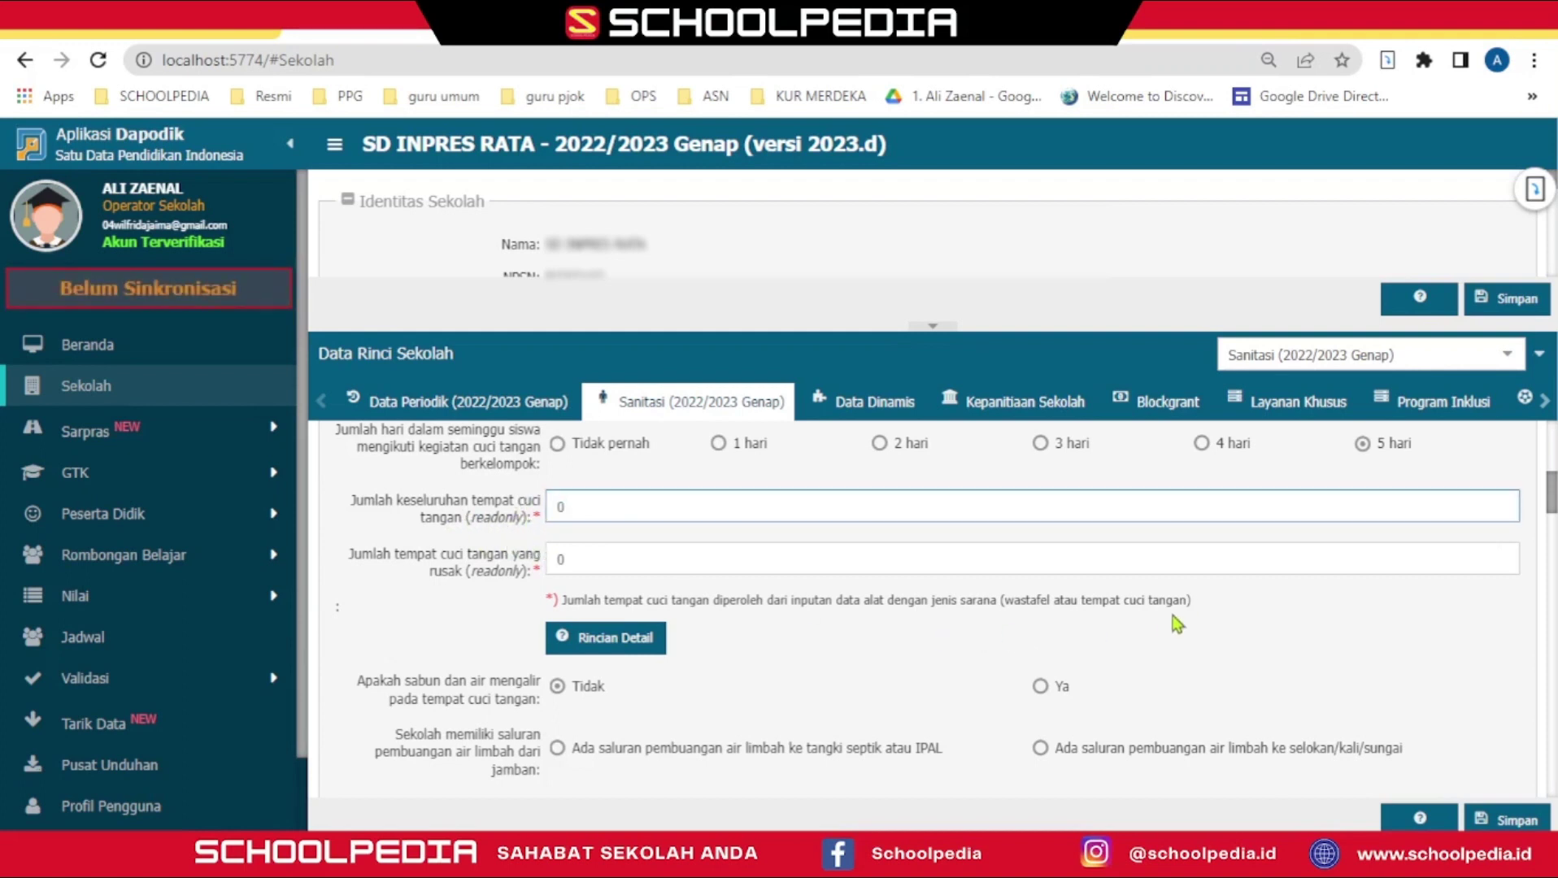
left_click_drag(1189, 600, 619, 602)
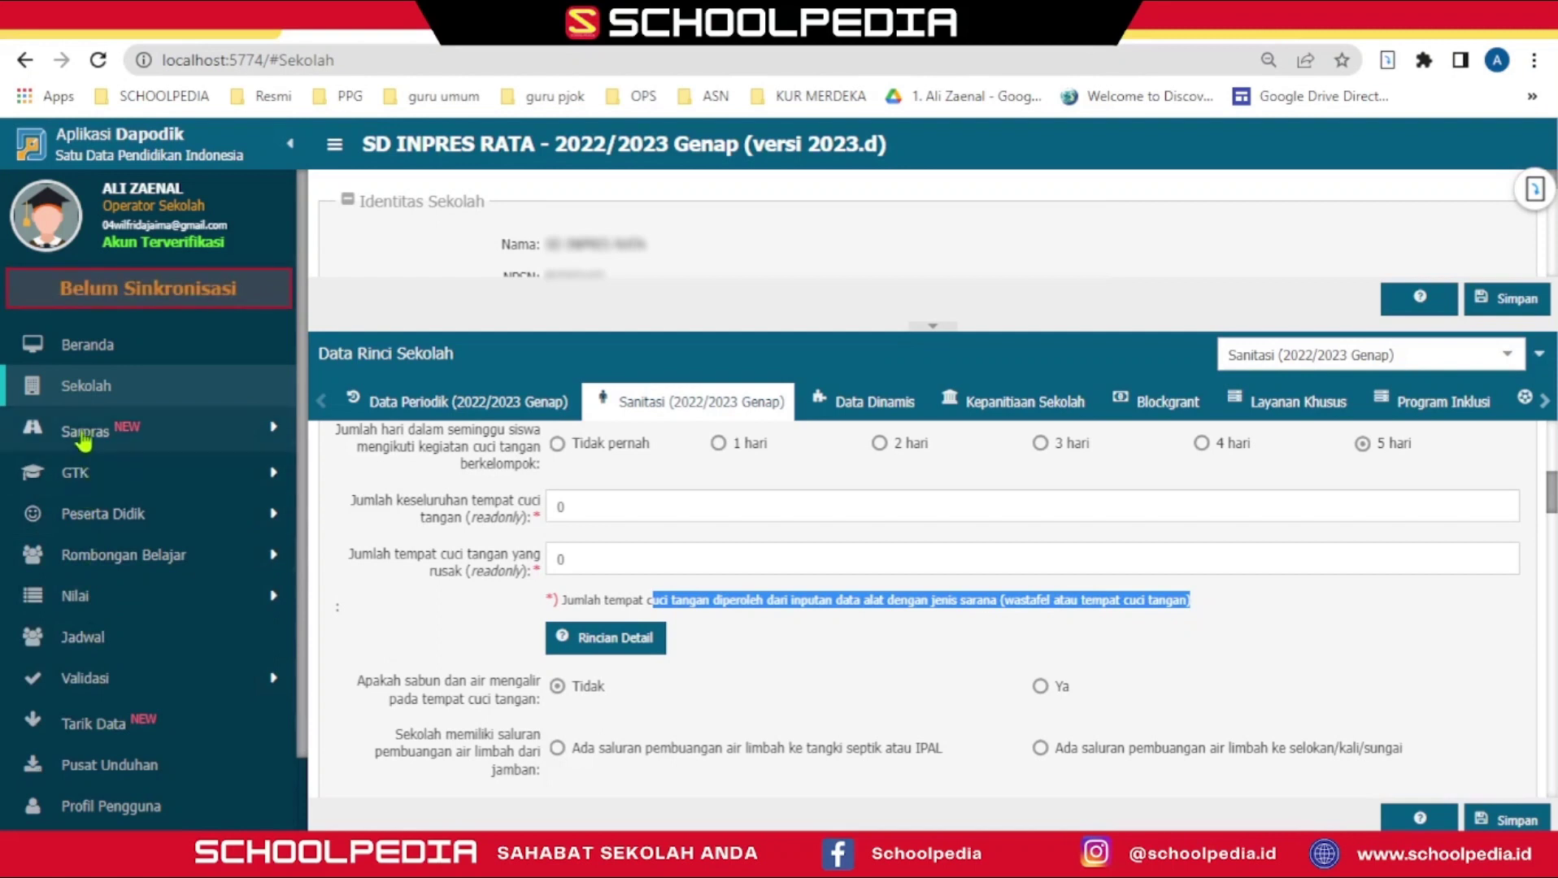
Step: Answer Ya for soap and running water at handwashing stations, and choose toilet wastewater drainage to tangki septik atau IPAL
scroll(621, 646, "down", 2)
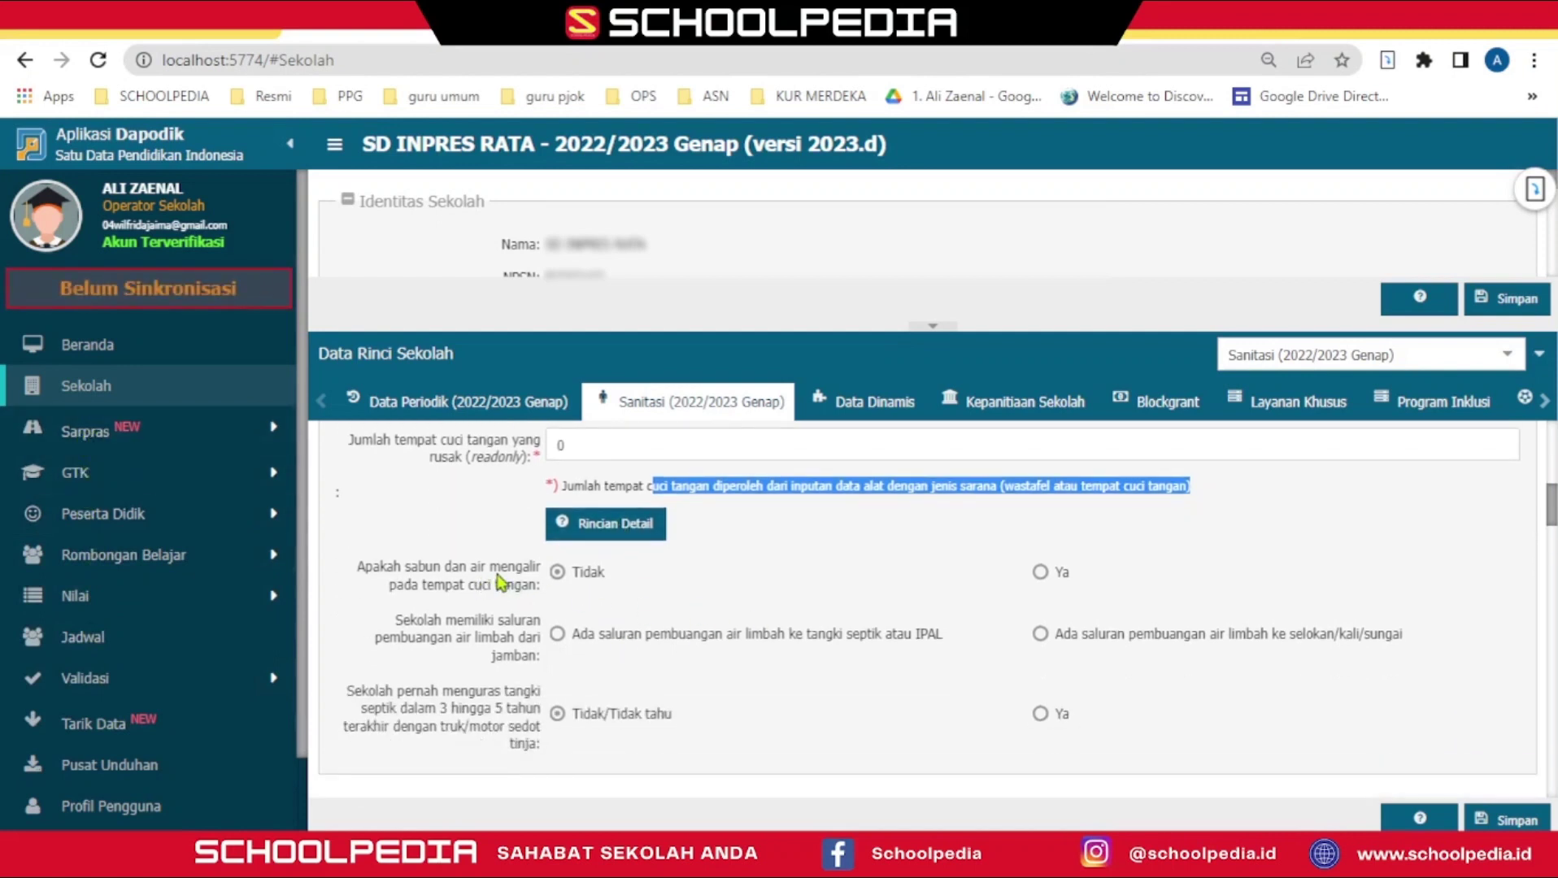
left_click(1042, 575)
left_click(558, 634)
Step: Under Stratifikasi UKS, answer Ya for drainage ditches, trash bins in every classroom, and mirrors in every girls' toilet unit
scroll(578, 713, "down", 2)
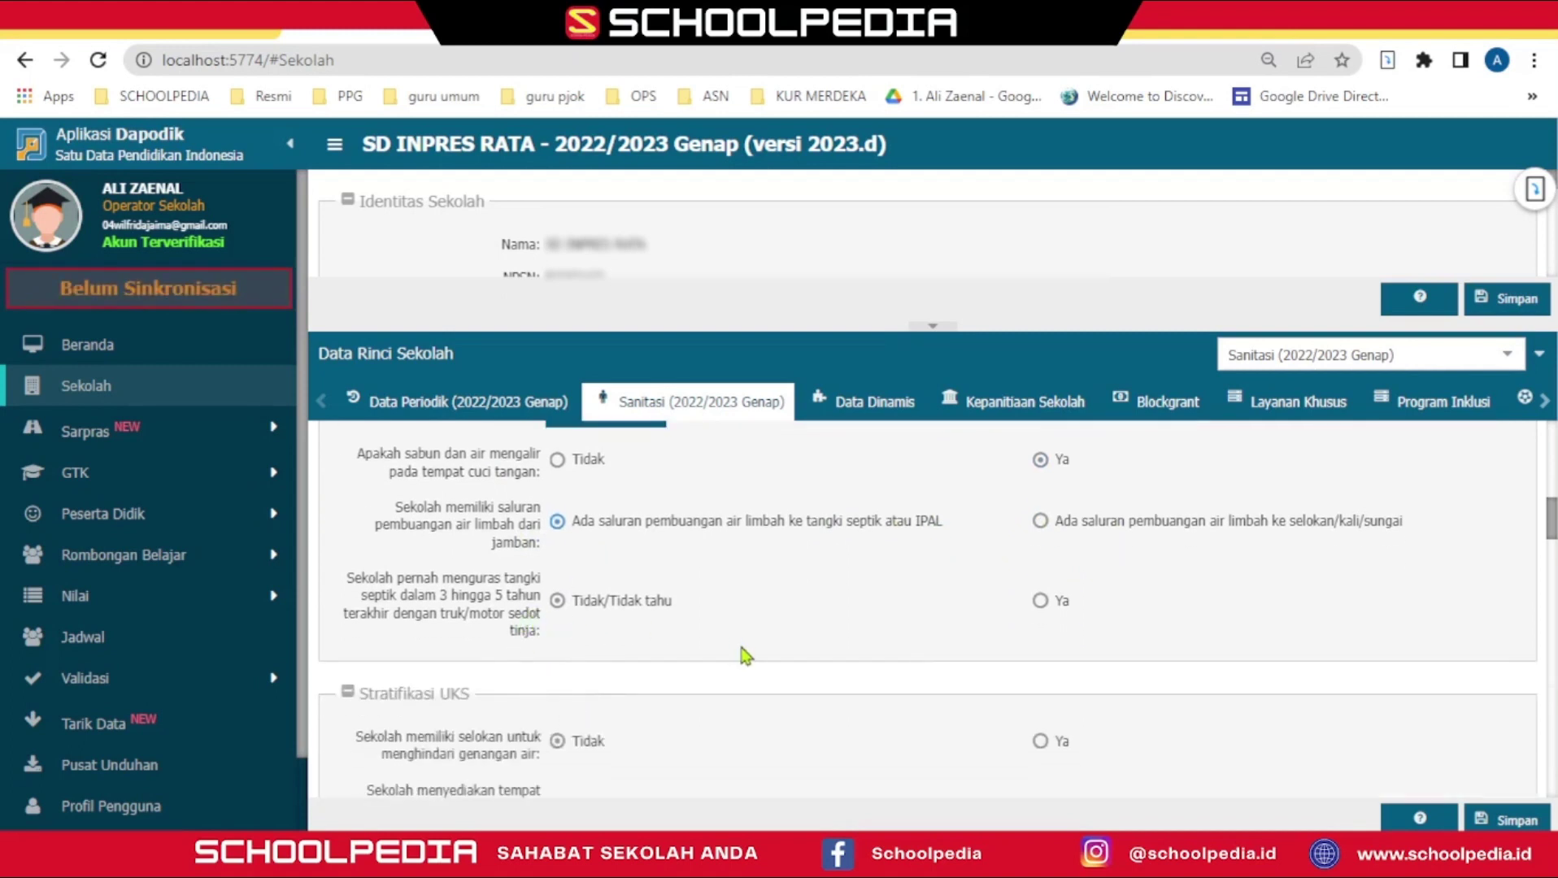
scroll(741, 650, "down", 4)
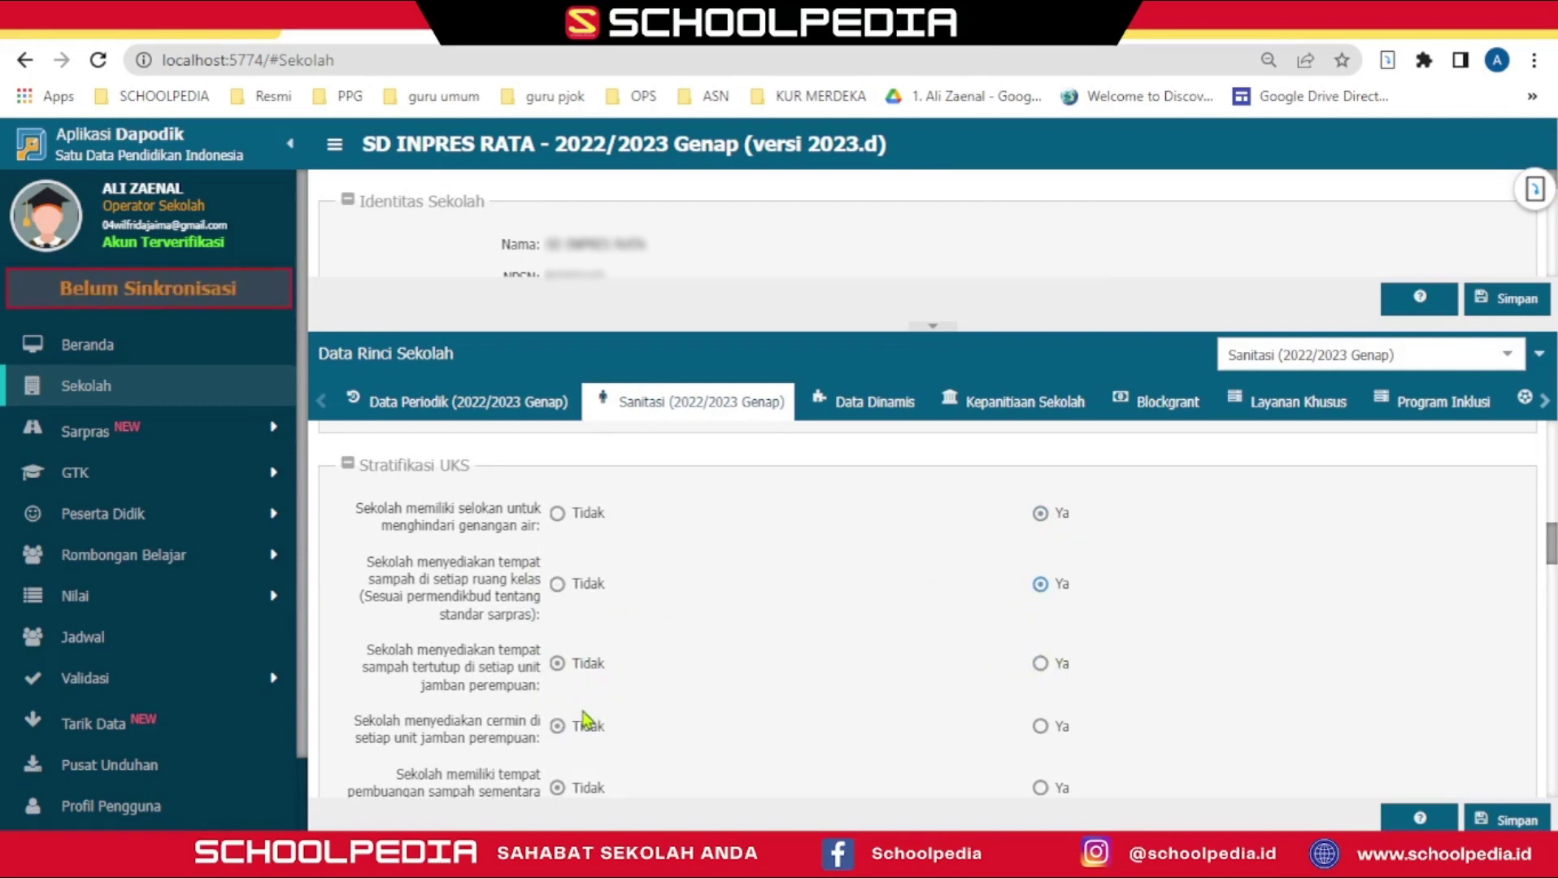
scroll(569, 707, "down", 1)
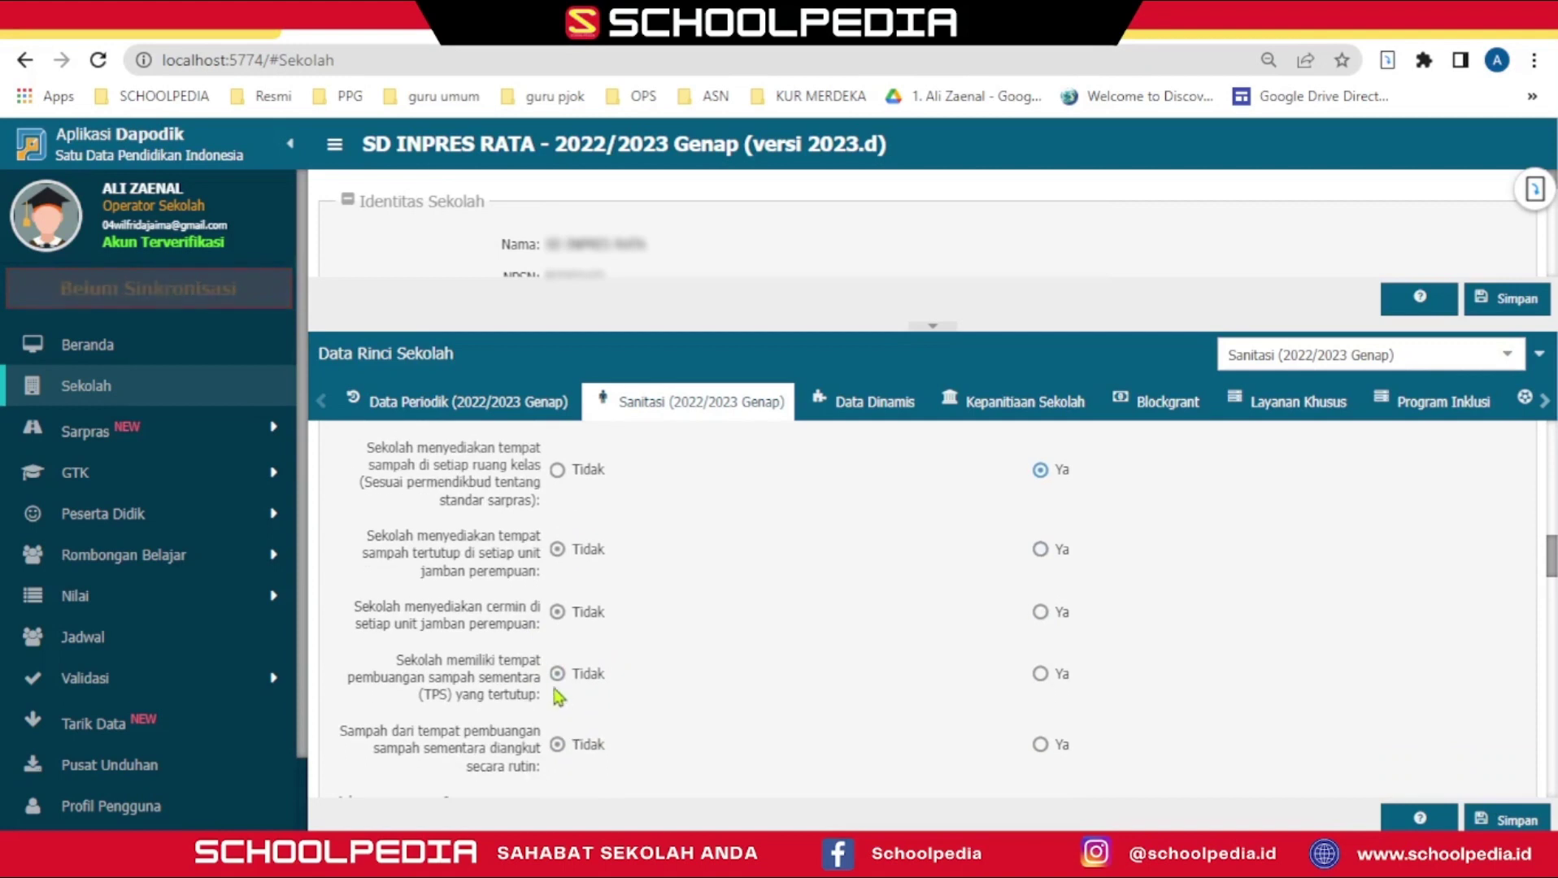
left_click(1040, 613)
scroll(617, 679, "down", 1)
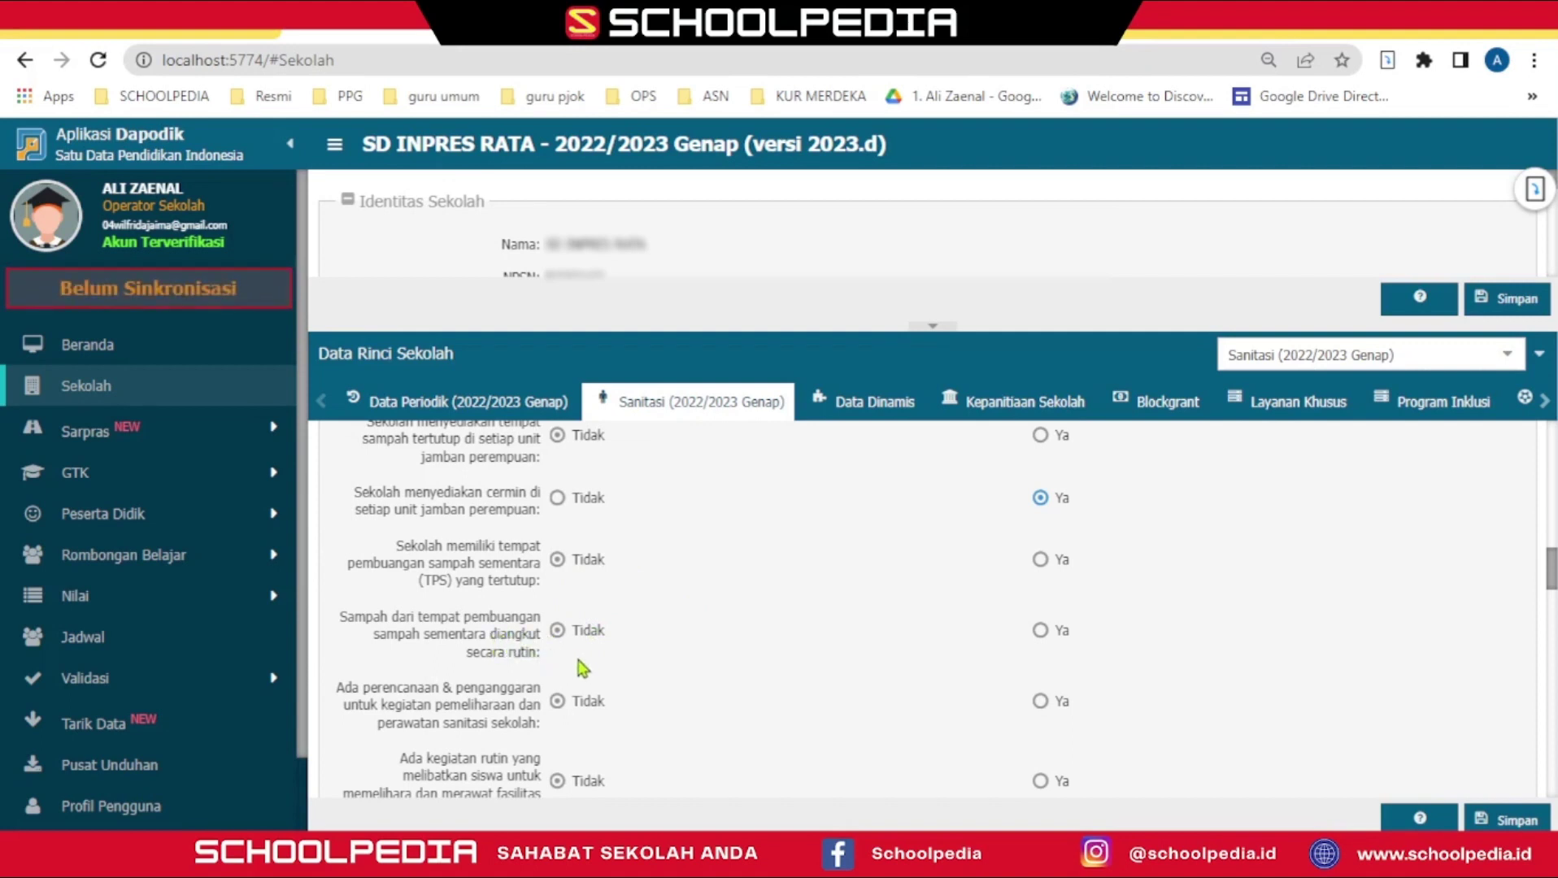
Step: Answer Ya for routine activities involving students in maintaining the school's sanitation facilities
scroll(546, 715, "down", 3)
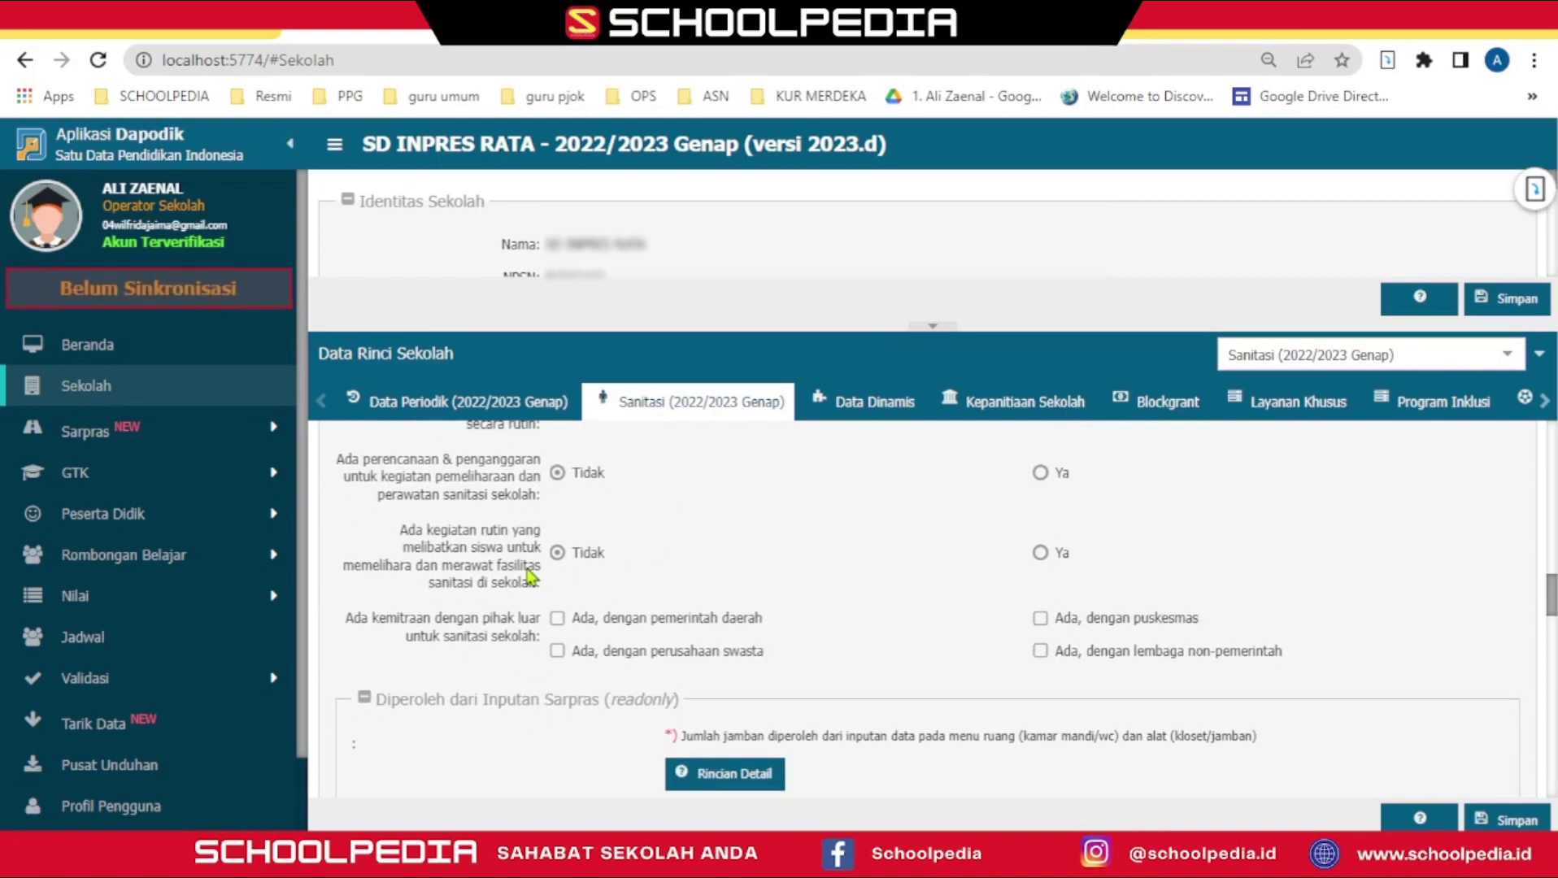
left_click(1041, 554)
scroll(950, 656, "down", 1)
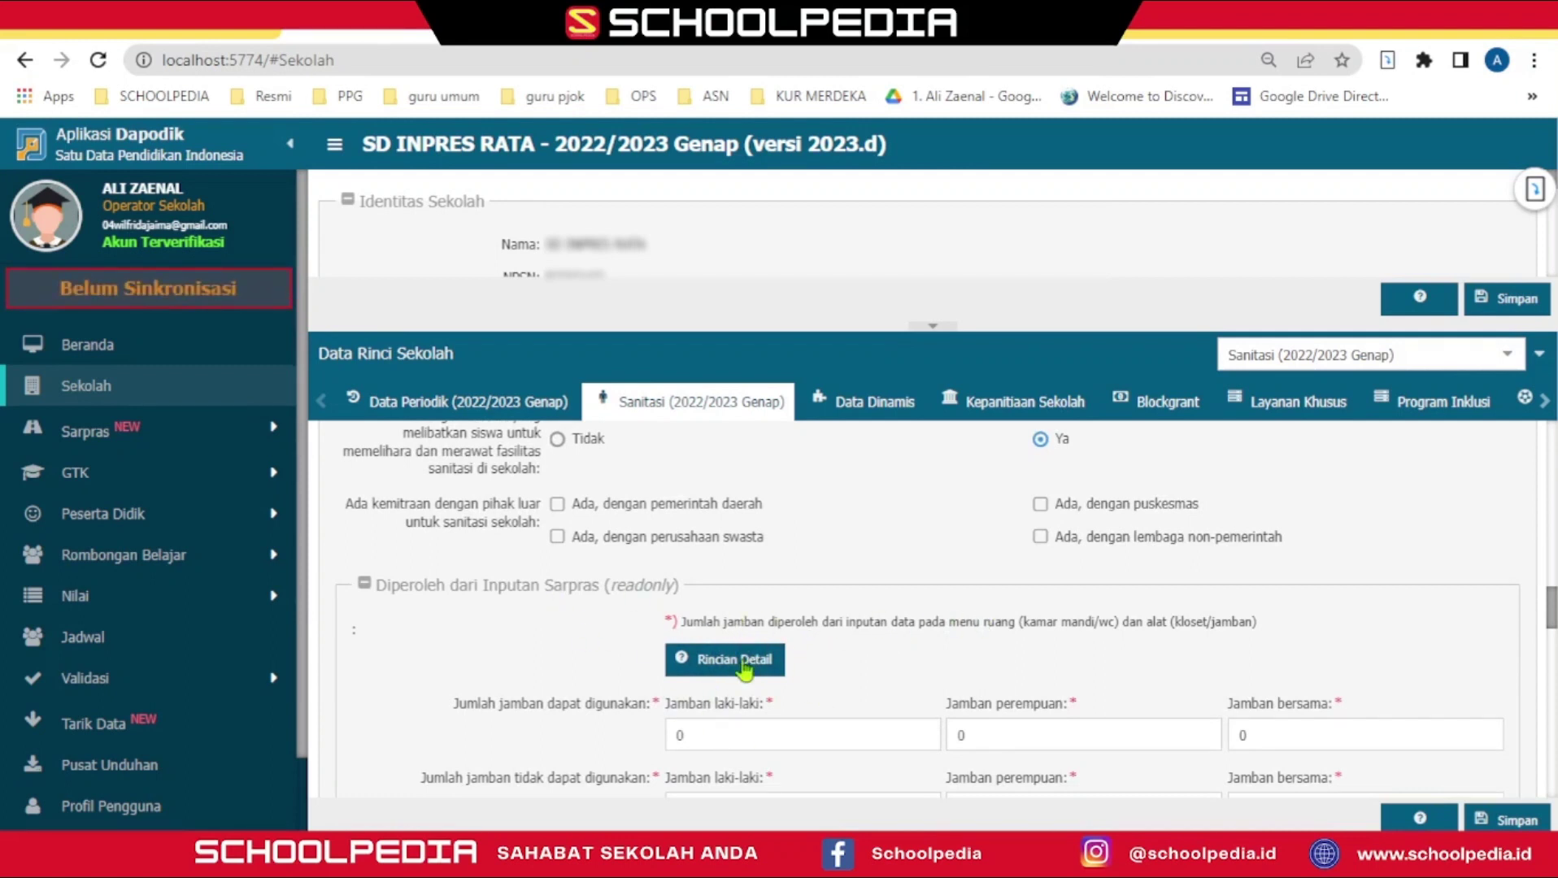
Step: Examine the read-only usable and unusable toilet counts under Diperoleh dari Inputan Sarpras and the note on their source
scroll(801, 723, "down", 3)
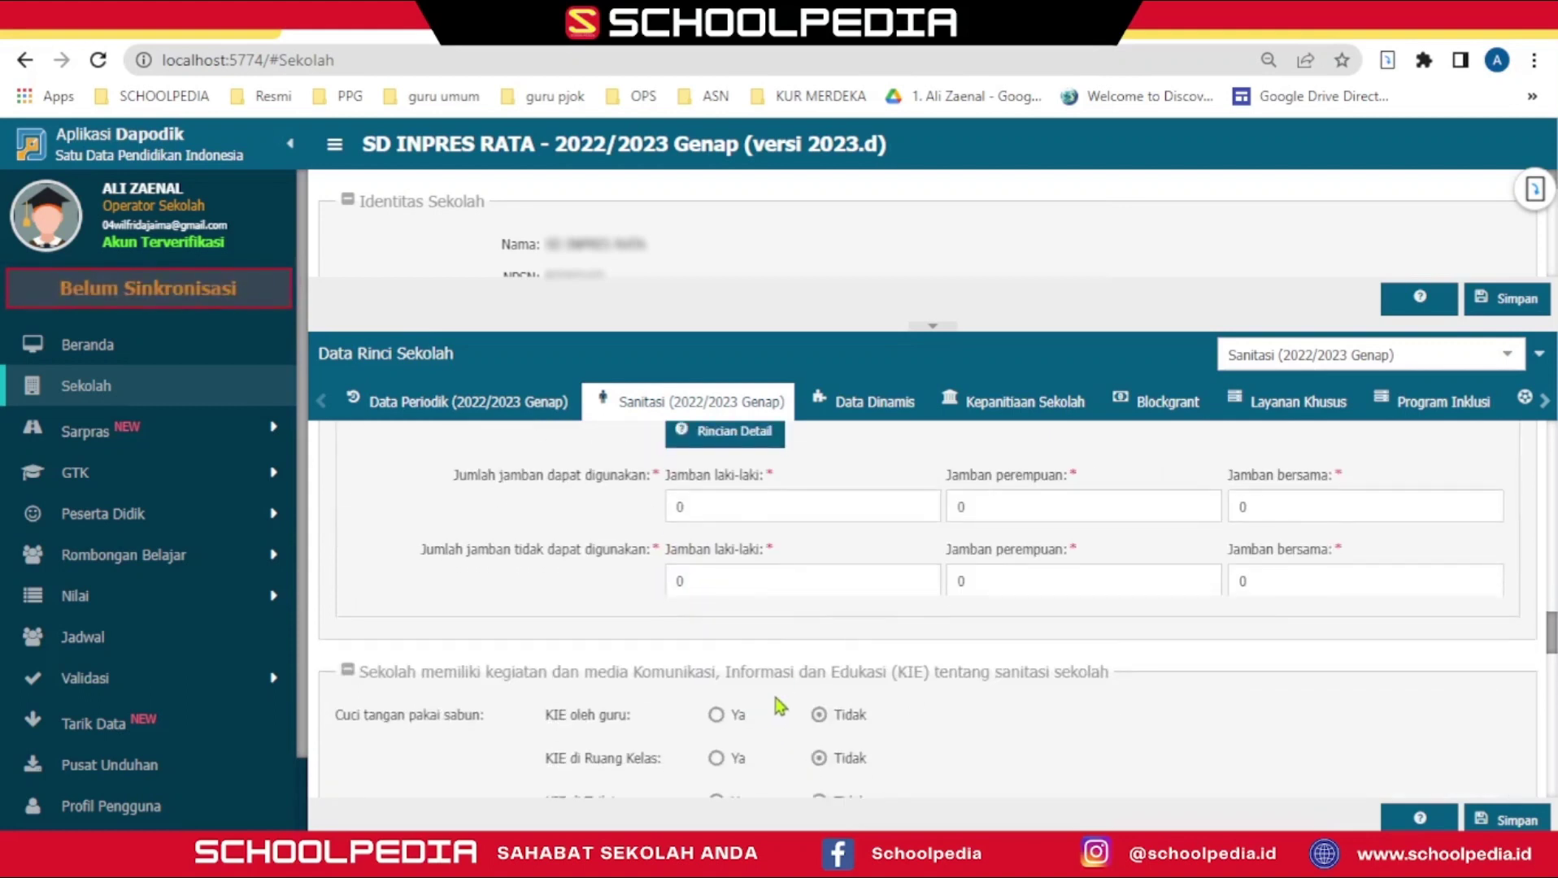
scroll(746, 614, "up", 3)
scroll(716, 682, "down", 2)
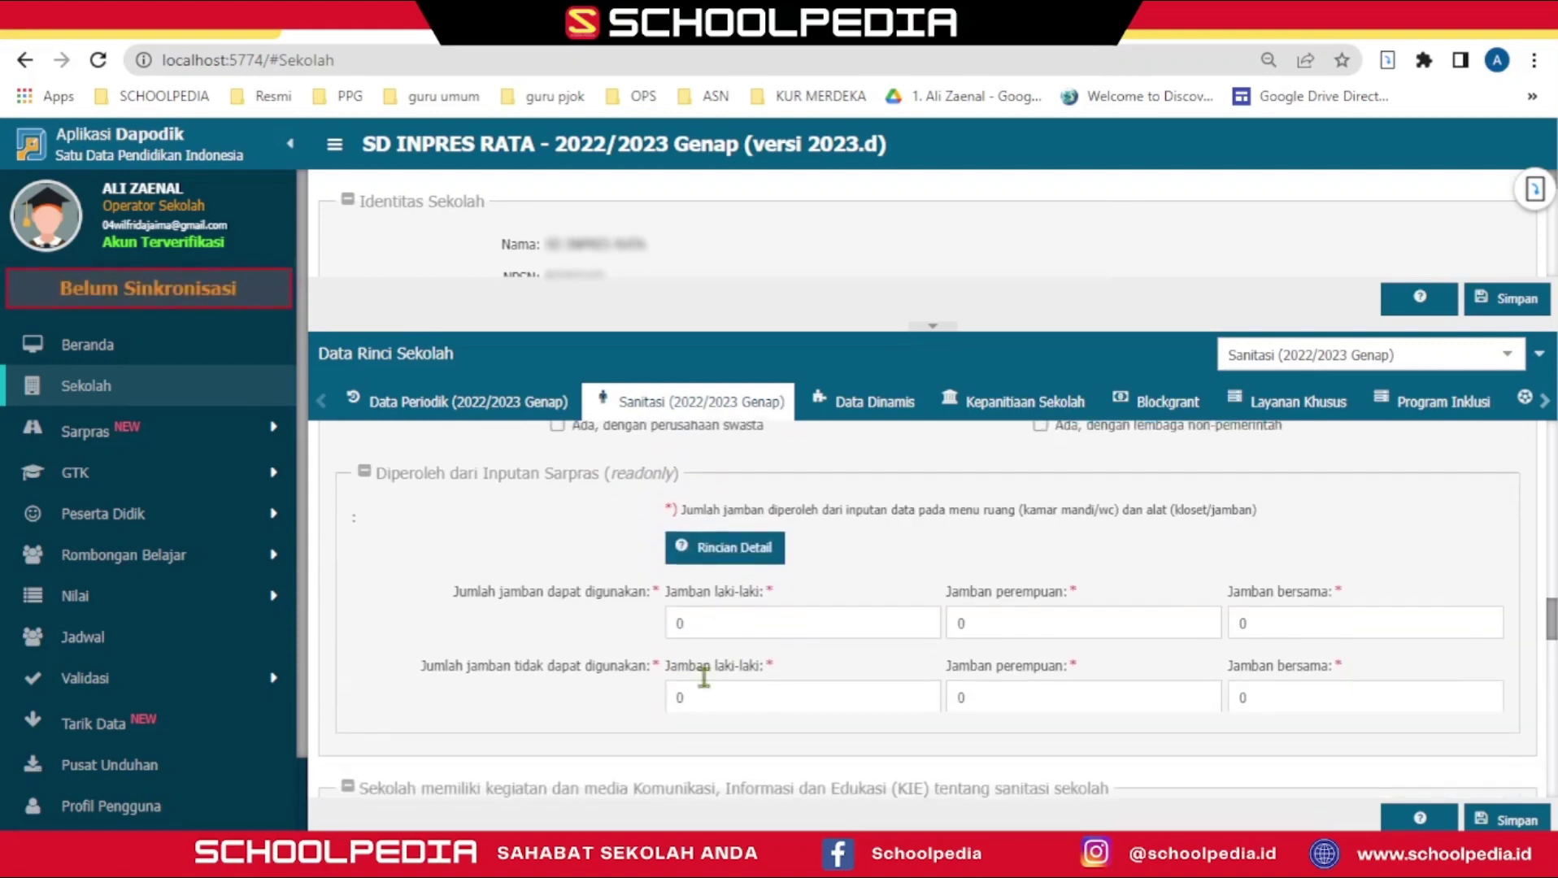
left_click_drag(616, 478, 683, 478)
scroll(805, 630, "down", 2)
scroll(806, 630, "up", 3)
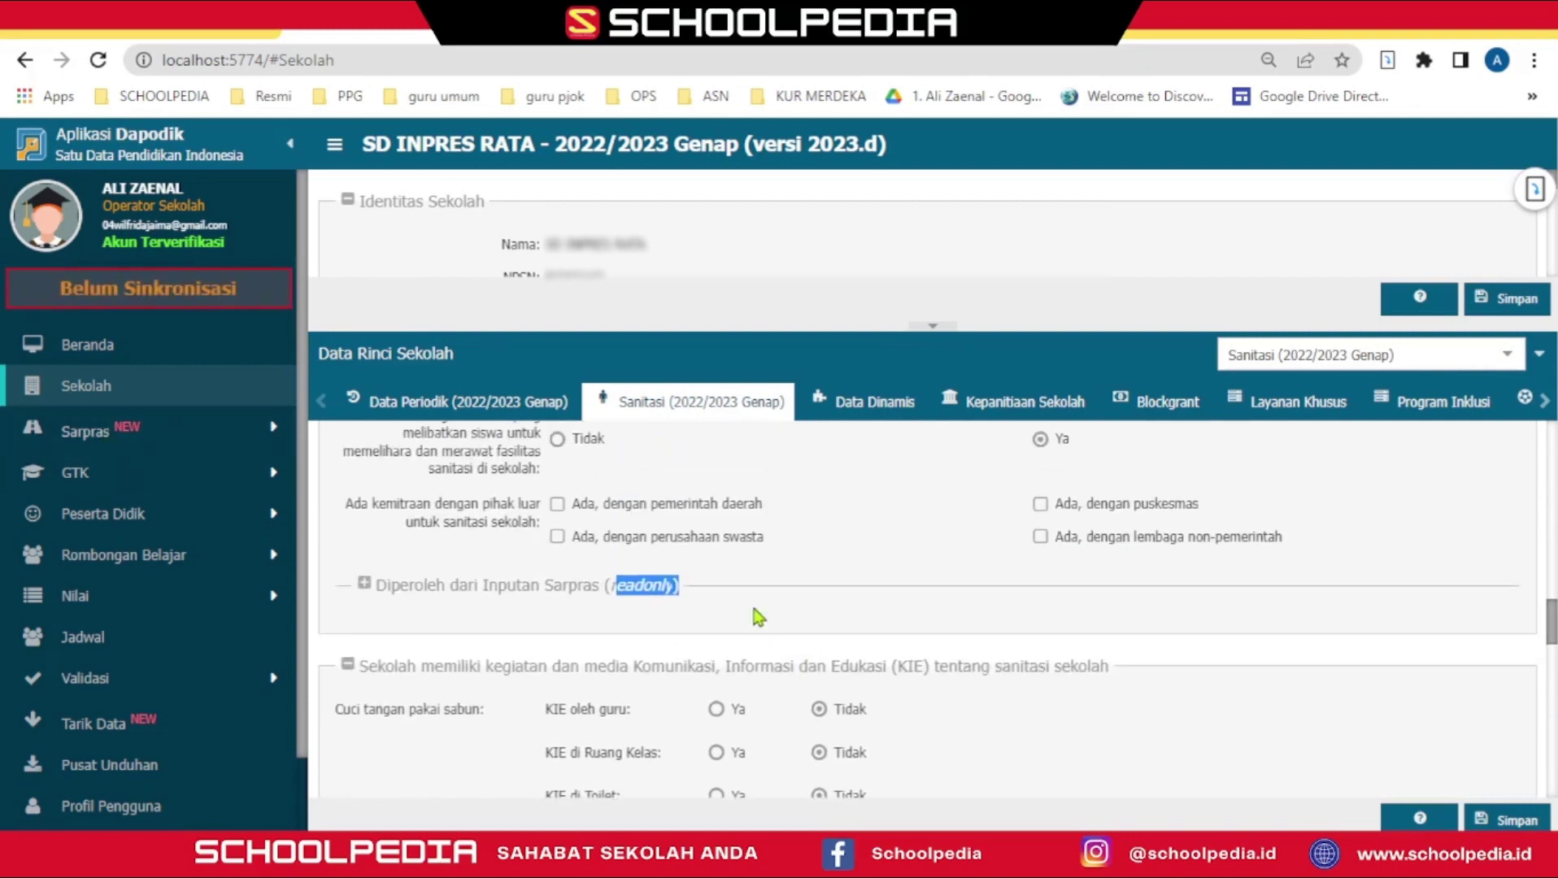
scroll(757, 618, "down", 1)
left_click(365, 471)
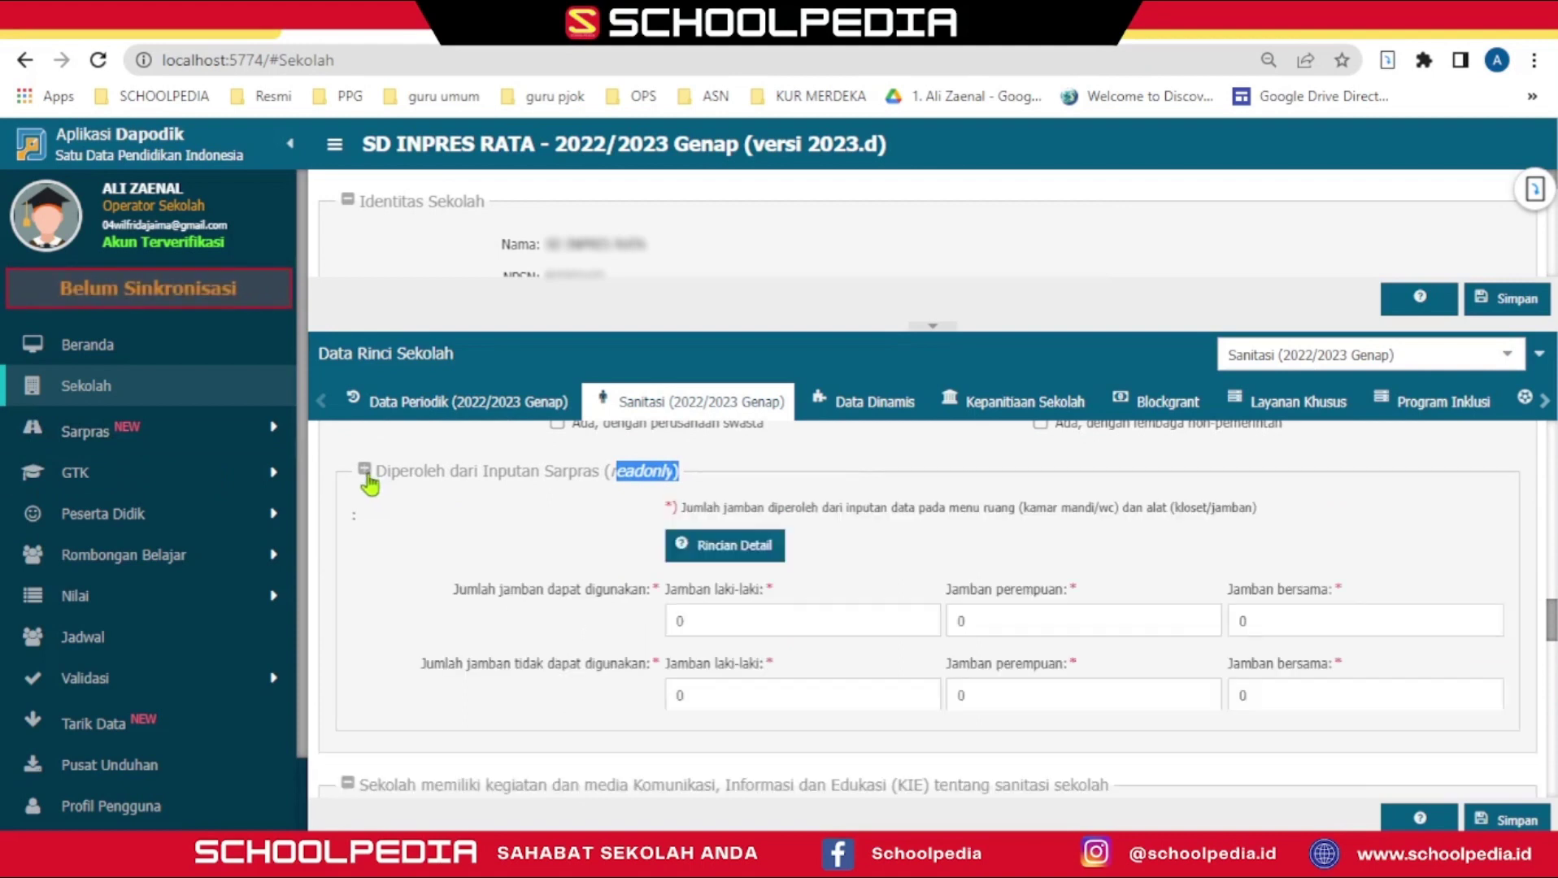
left_click(704, 626)
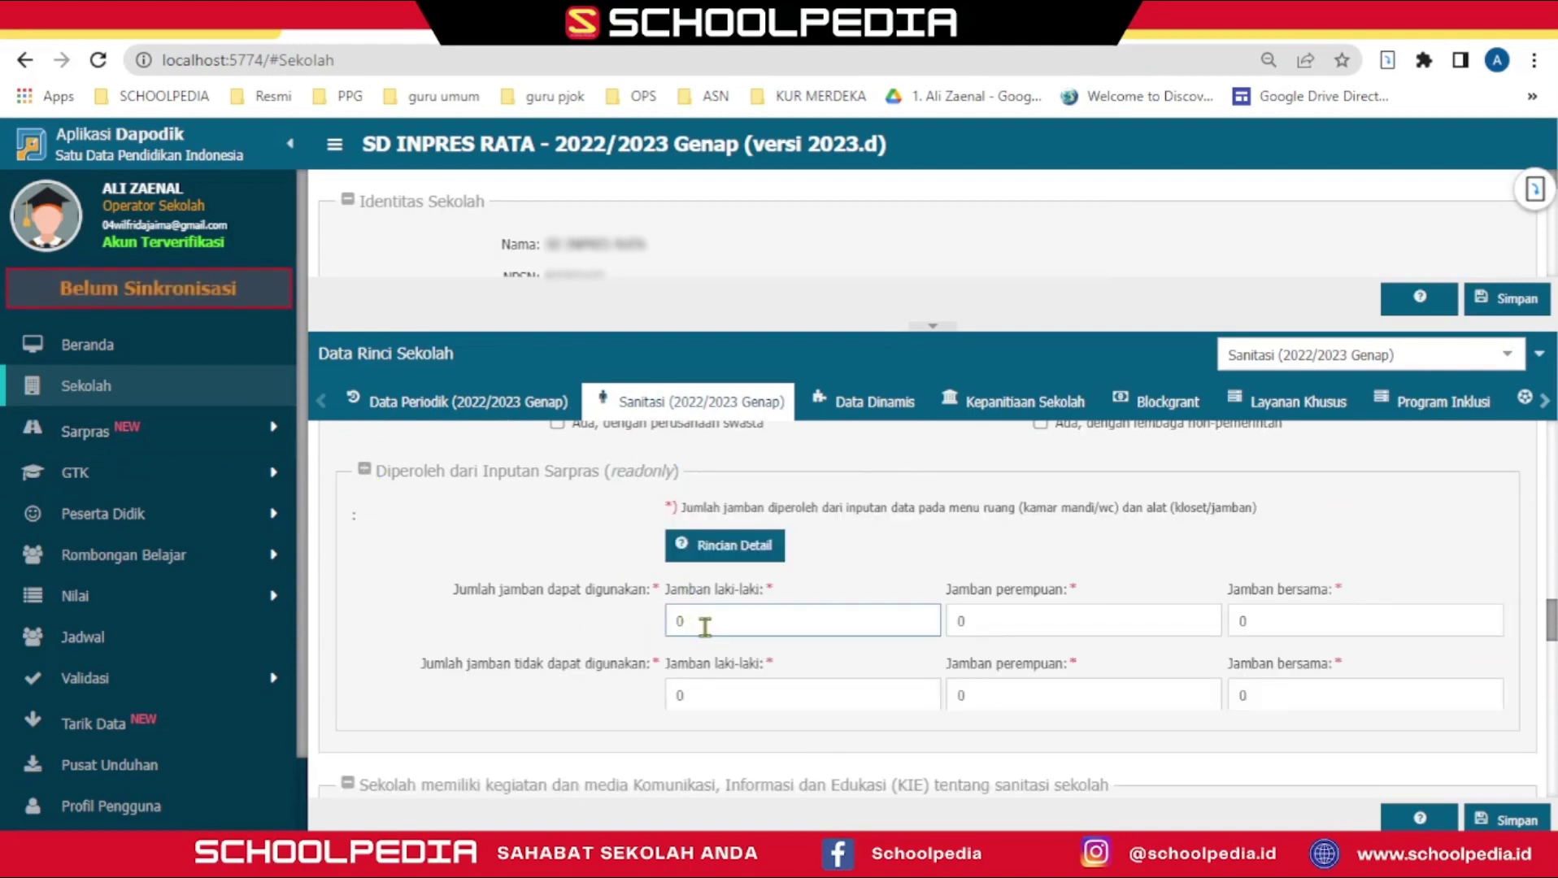
Step: Review the KIE questions on school sanitation, from Cuci tangan pakai sabun to Ayo minum air, and save the sanitation data
scroll(704, 626, "down", 3)
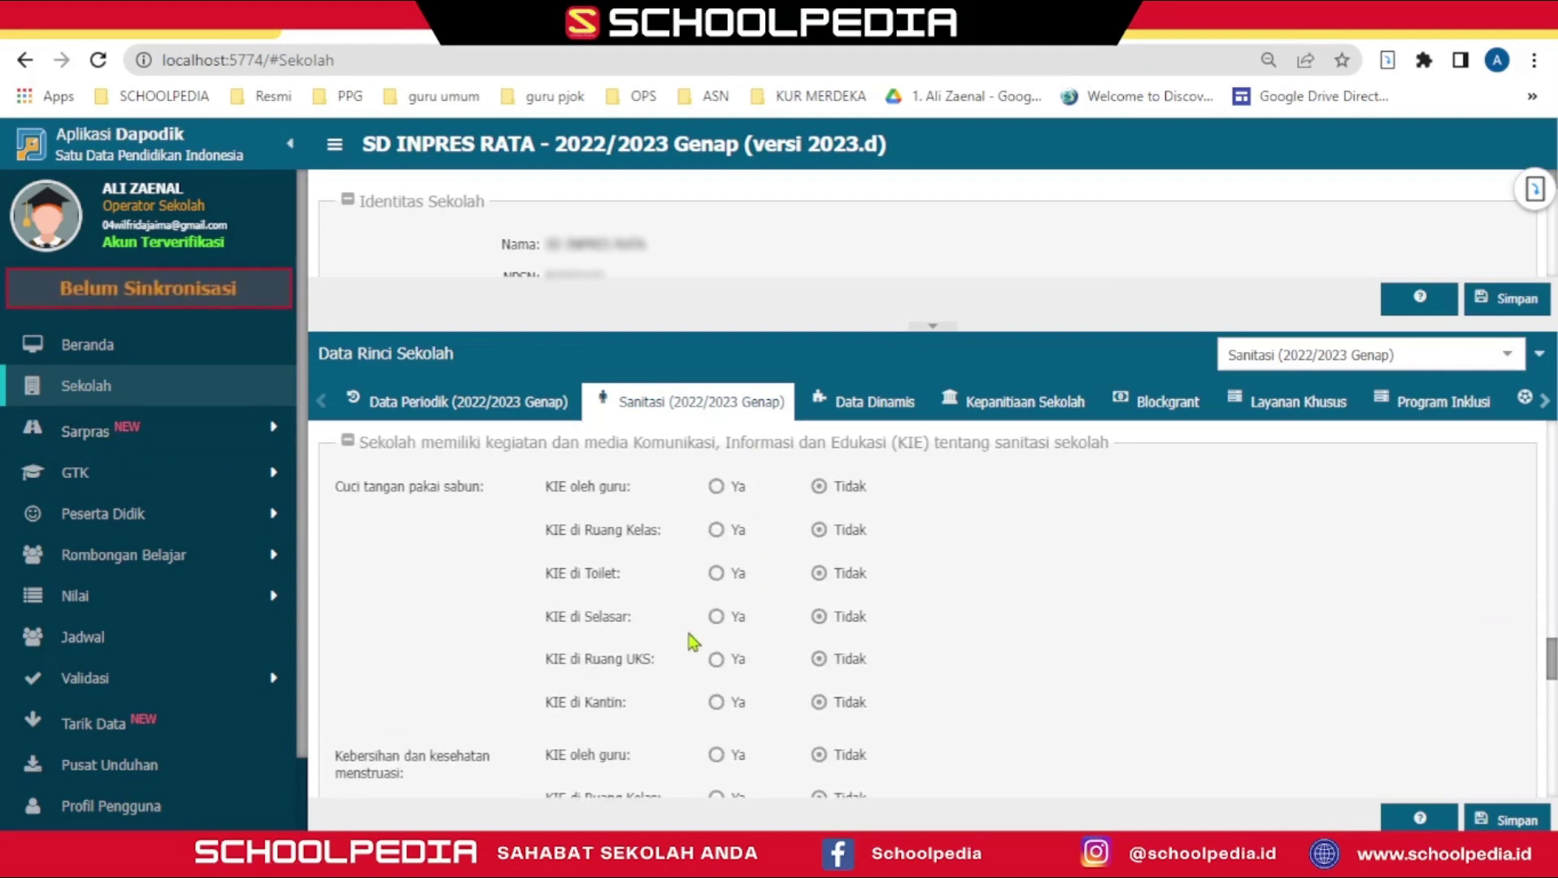
scroll(594, 542, "up", 4)
scroll(594, 542, "down", 2)
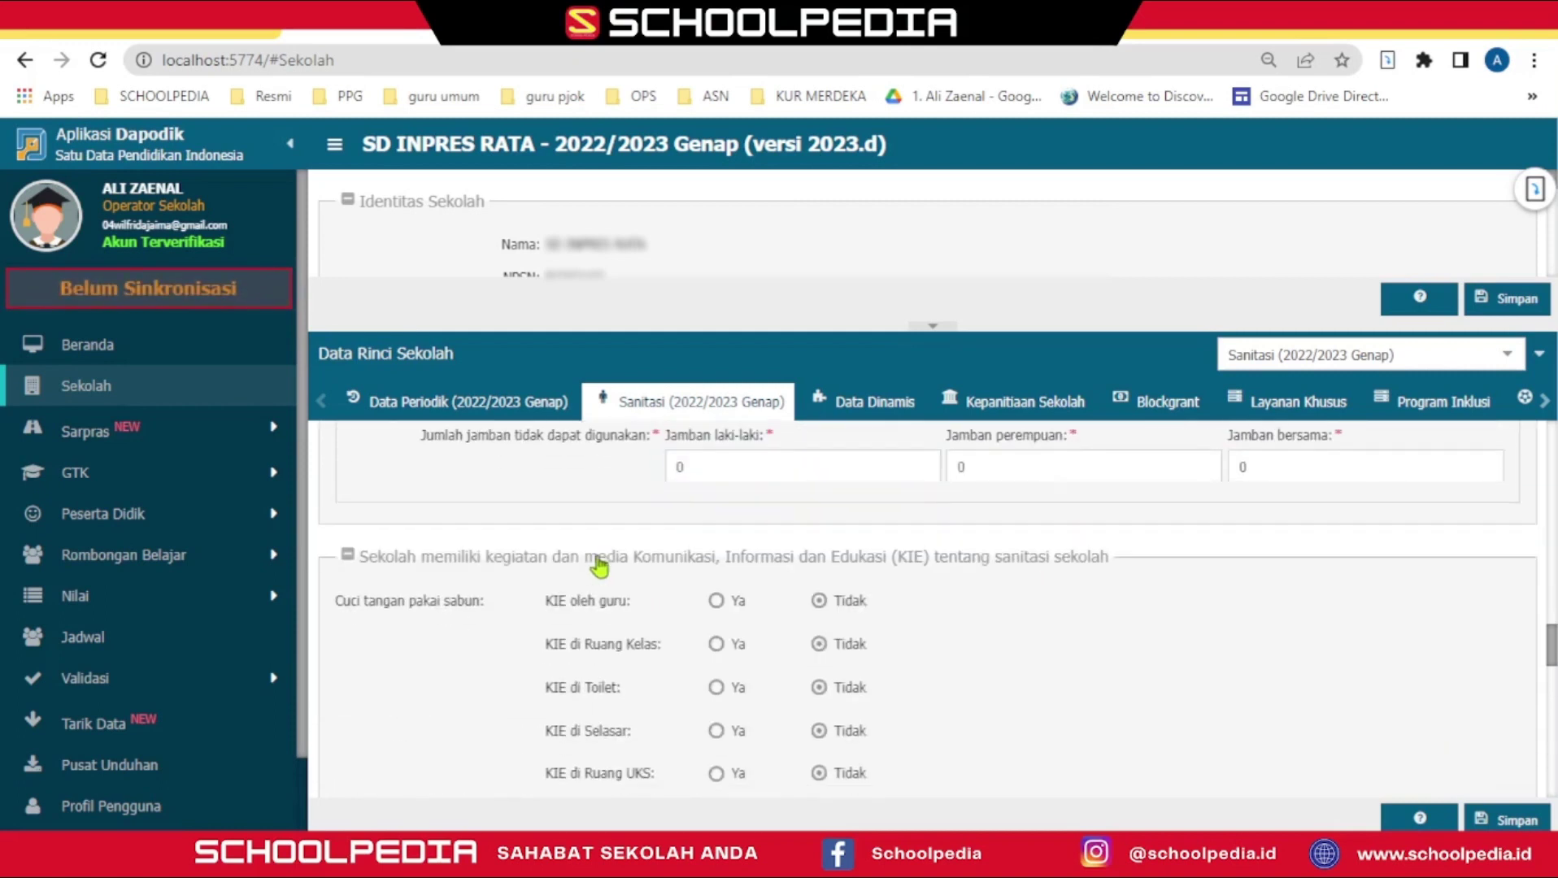
scroll(716, 587, "down", 1)
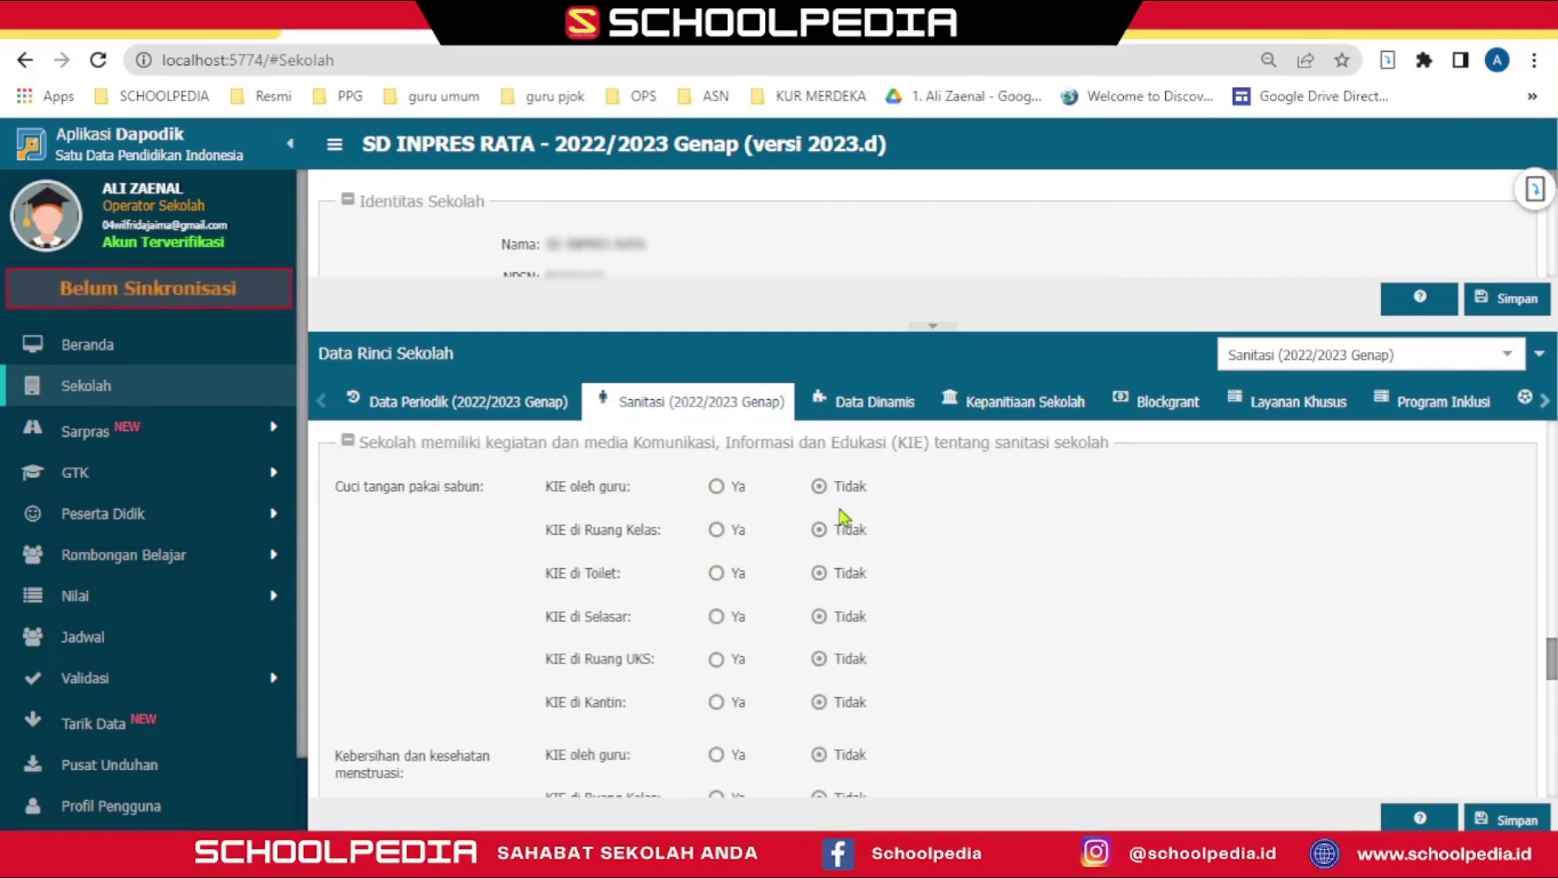
scroll(756, 594, "down", 2)
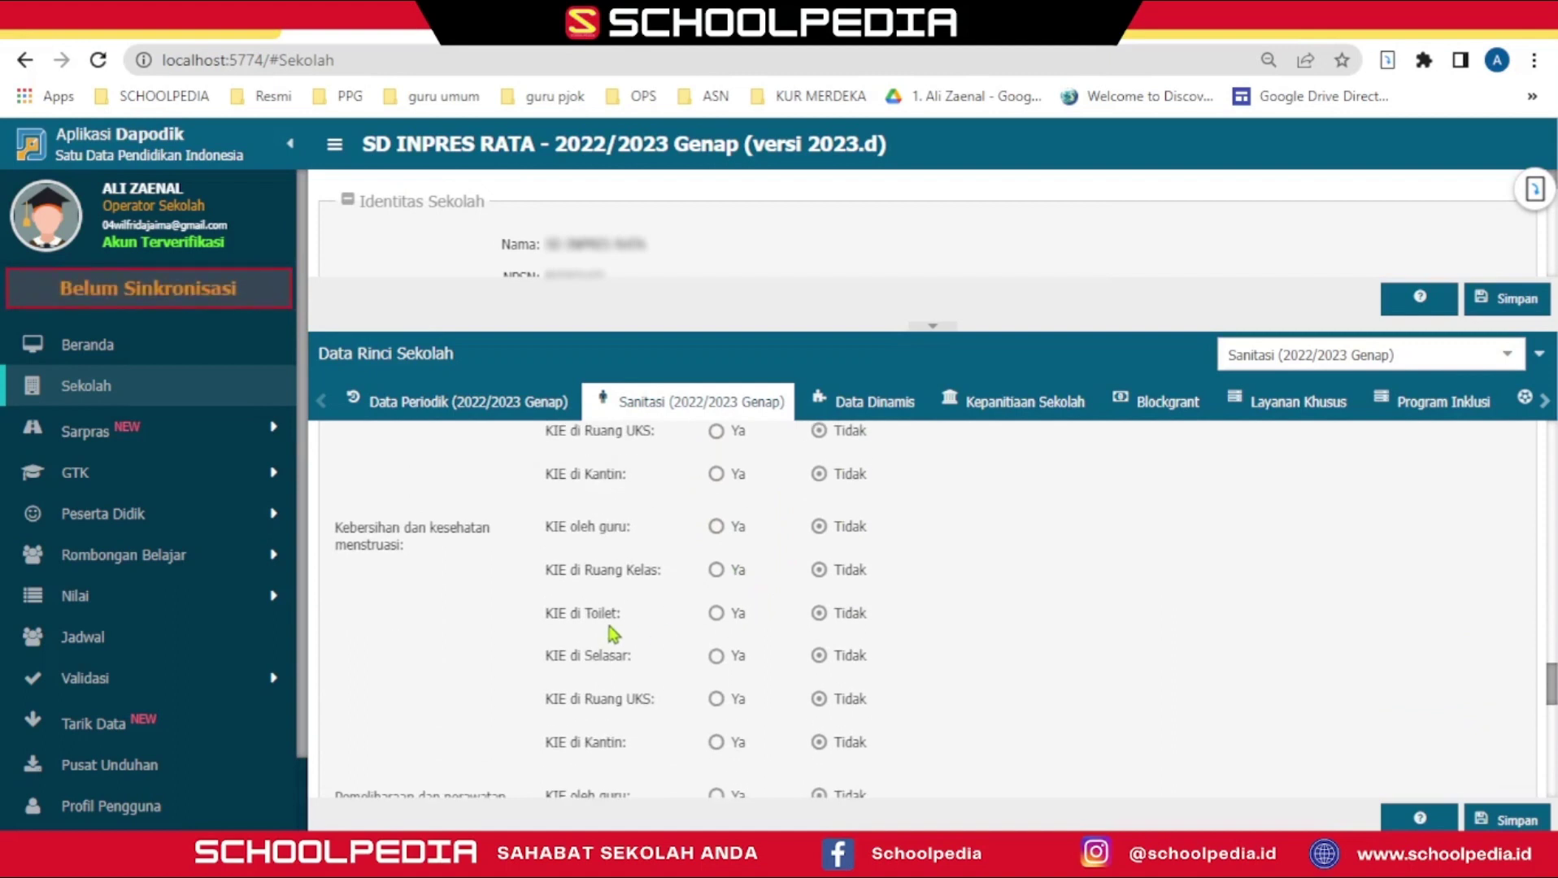
scroll(683, 591, "down", 1)
scroll(661, 605, "up", 1)
scroll(504, 584, "down", 4)
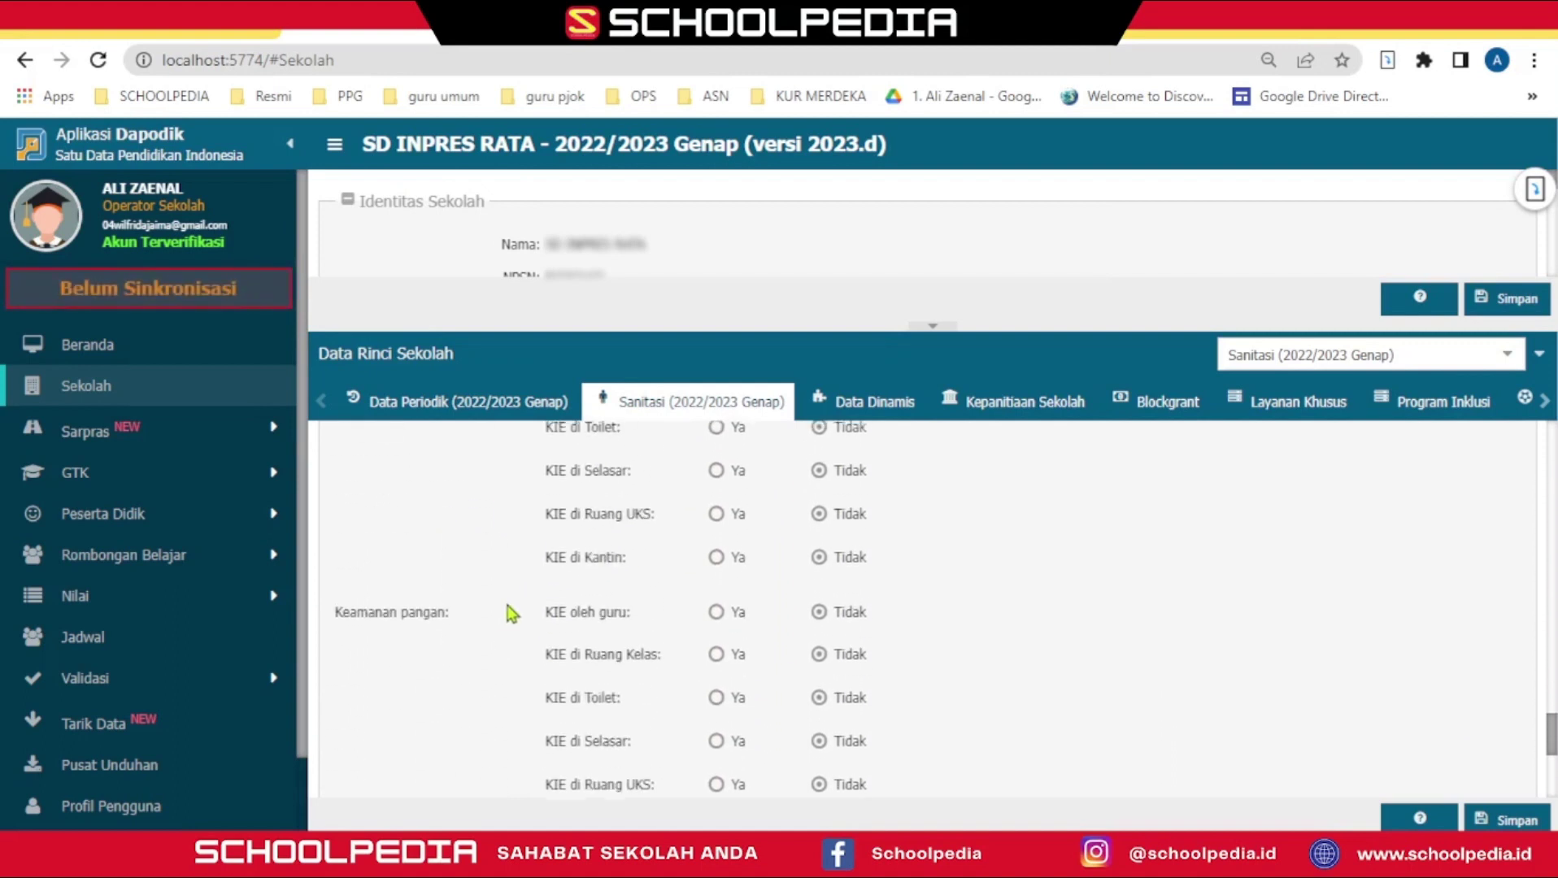
scroll(513, 603, "up", 3)
scroll(515, 608, "down", 3)
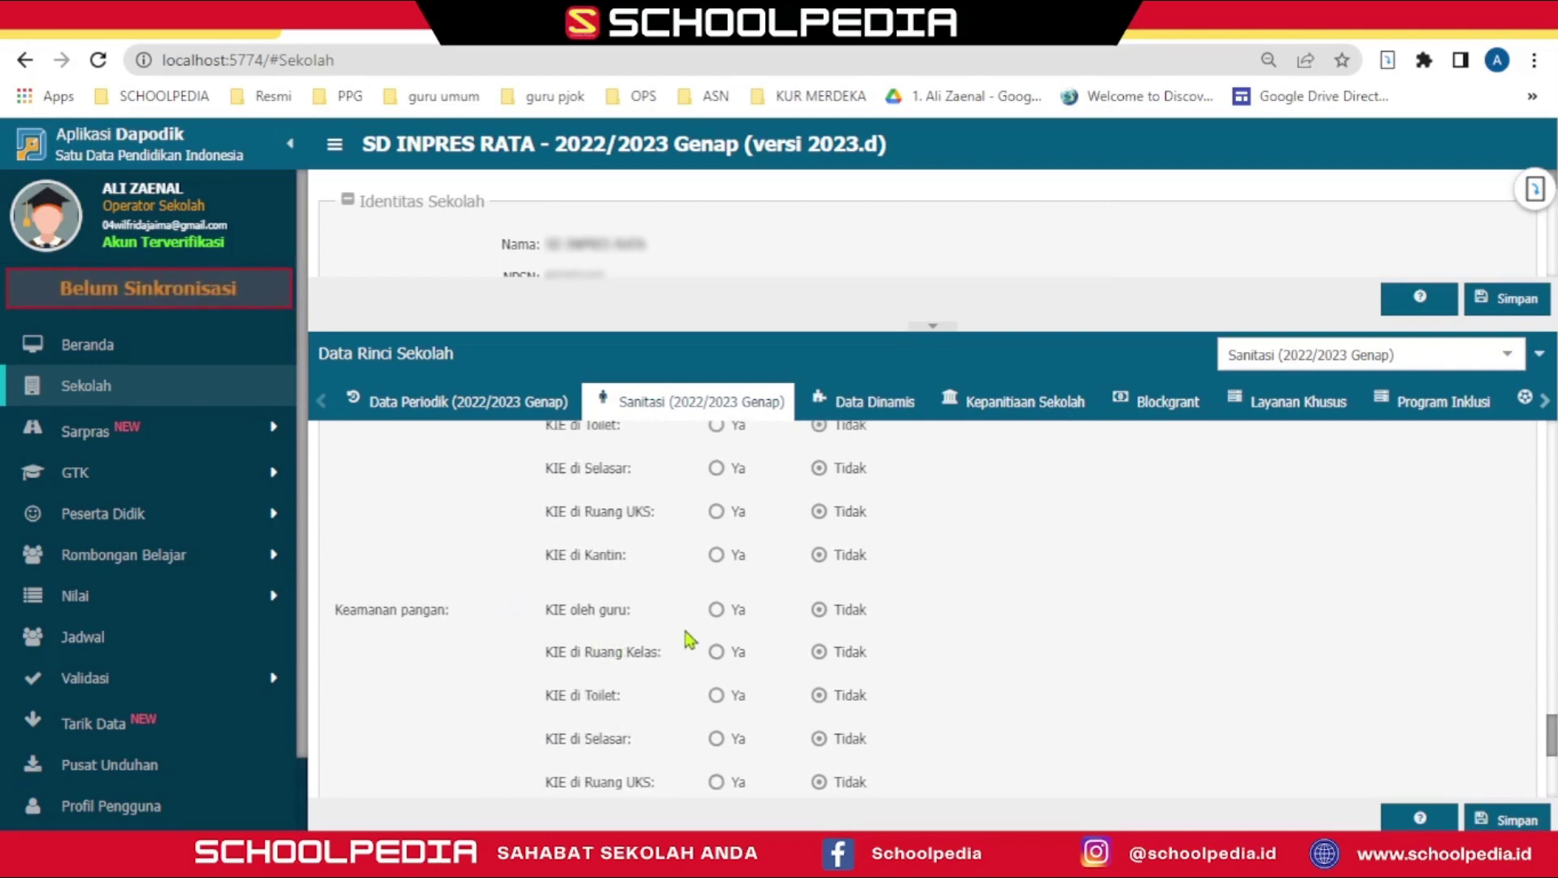
scroll(707, 642, "down", 5)
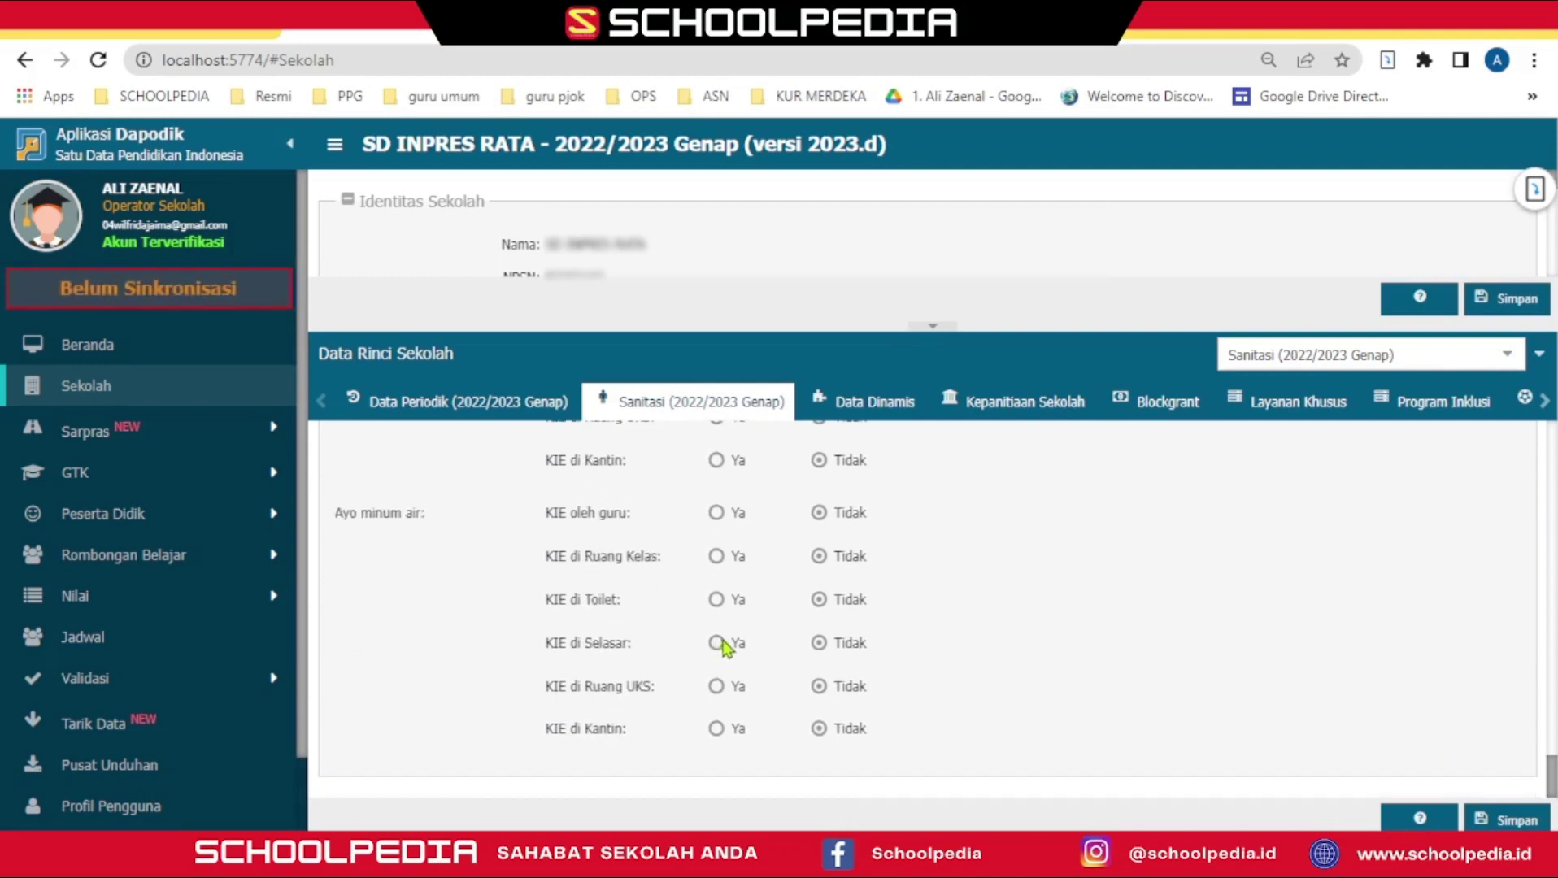
left_click(1536, 821)
Step: Check Data Dinamis for questions available to a new entry, and close the entry form without adding anything
left_click(869, 411)
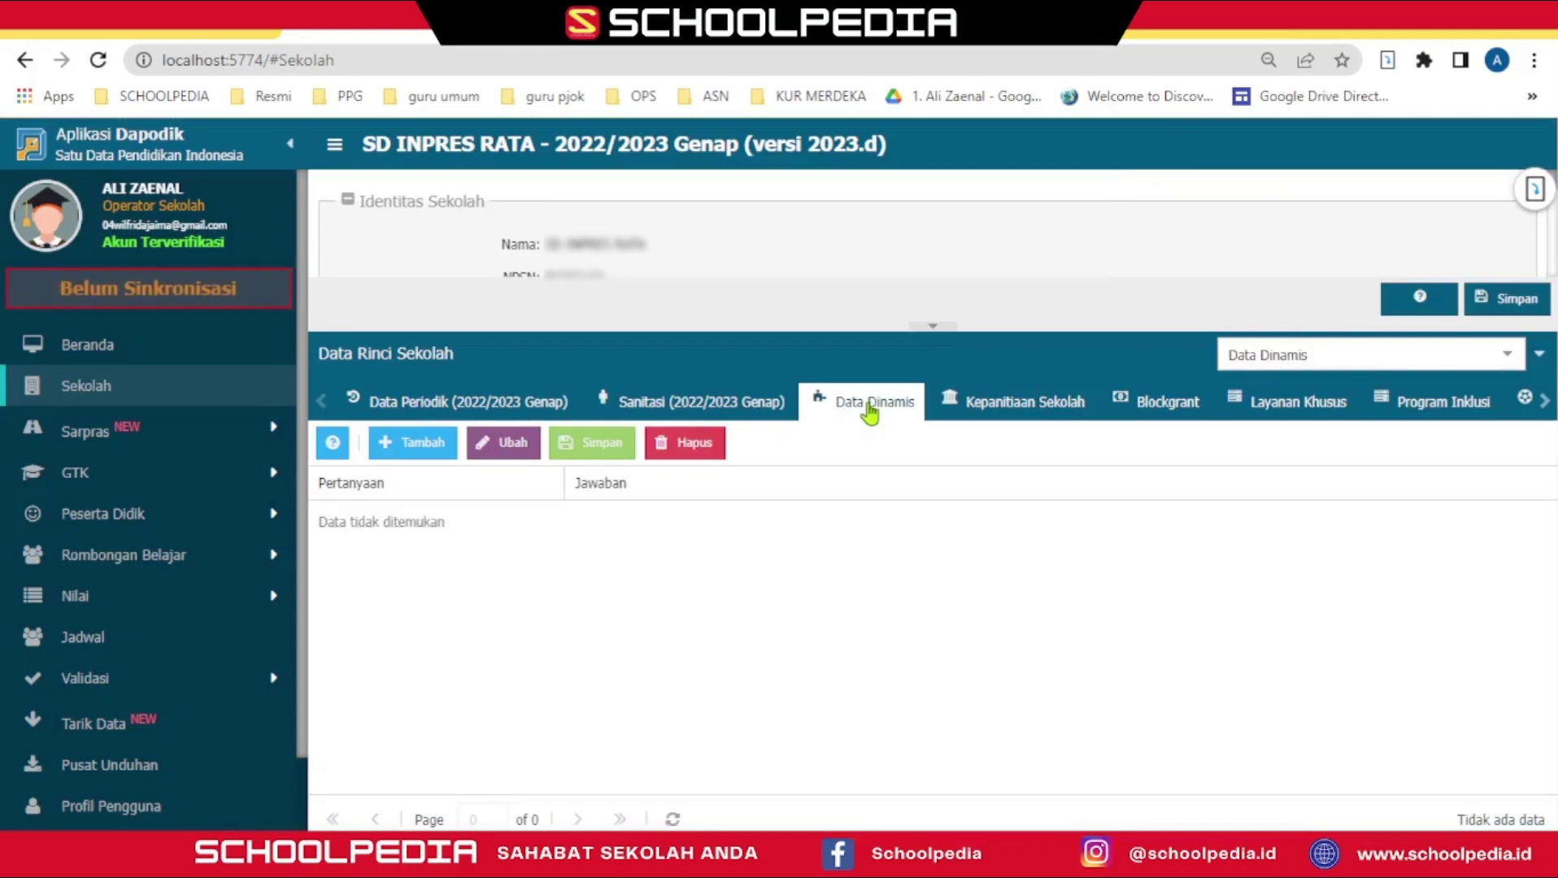
left_click(418, 443)
left_click(1031, 398)
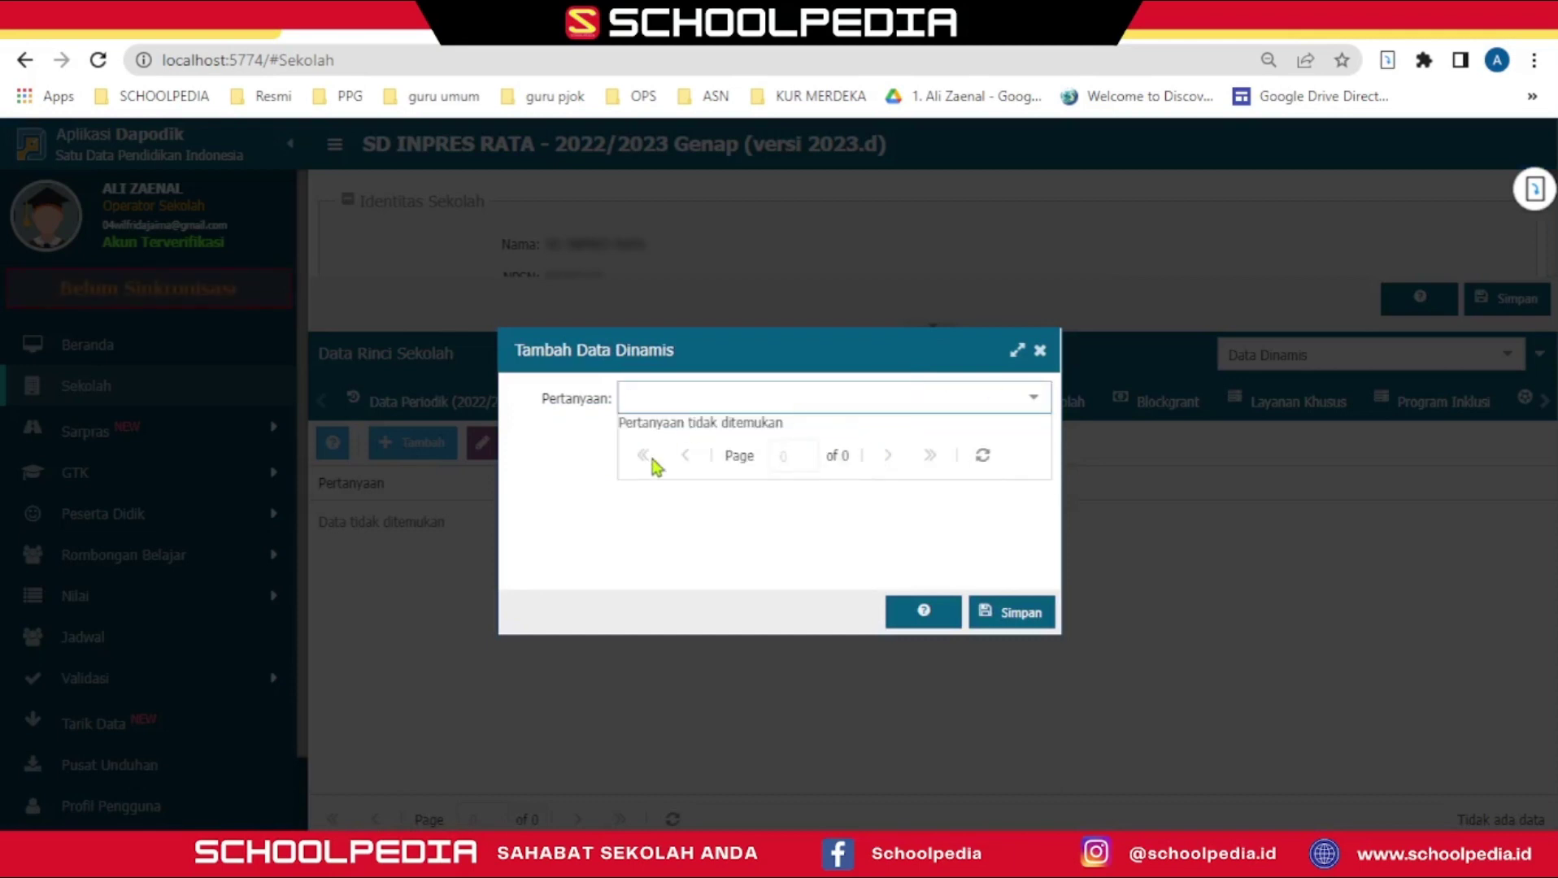
left_click(1040, 351)
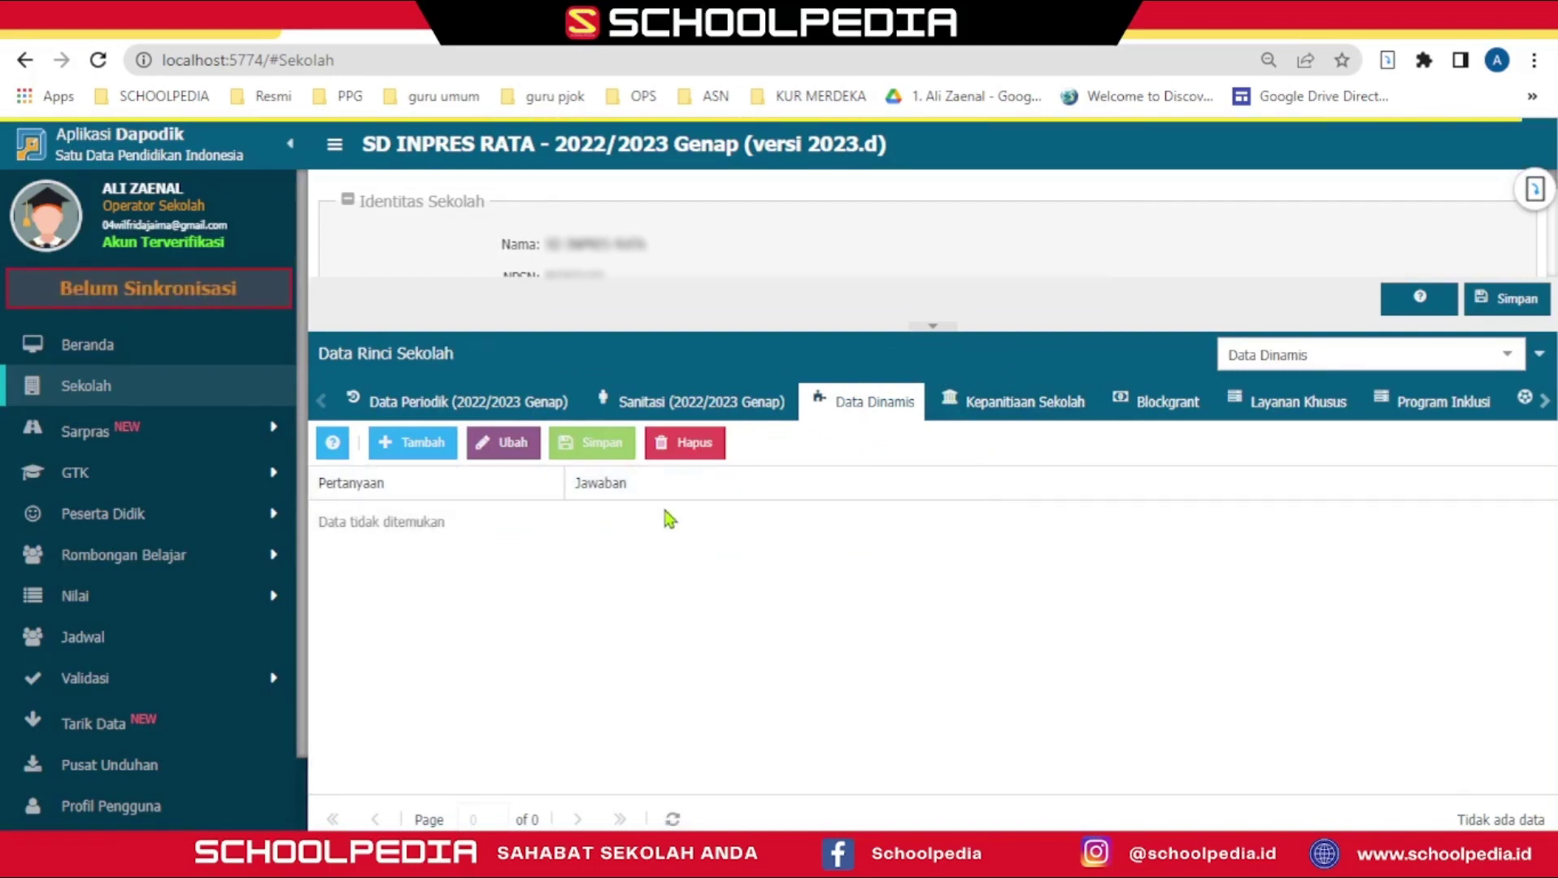
Step: Look through the school's Kepanitiaan Sekolah, Blockgrant, Layanan Khusus and Program Inklusi records
left_click(1012, 416)
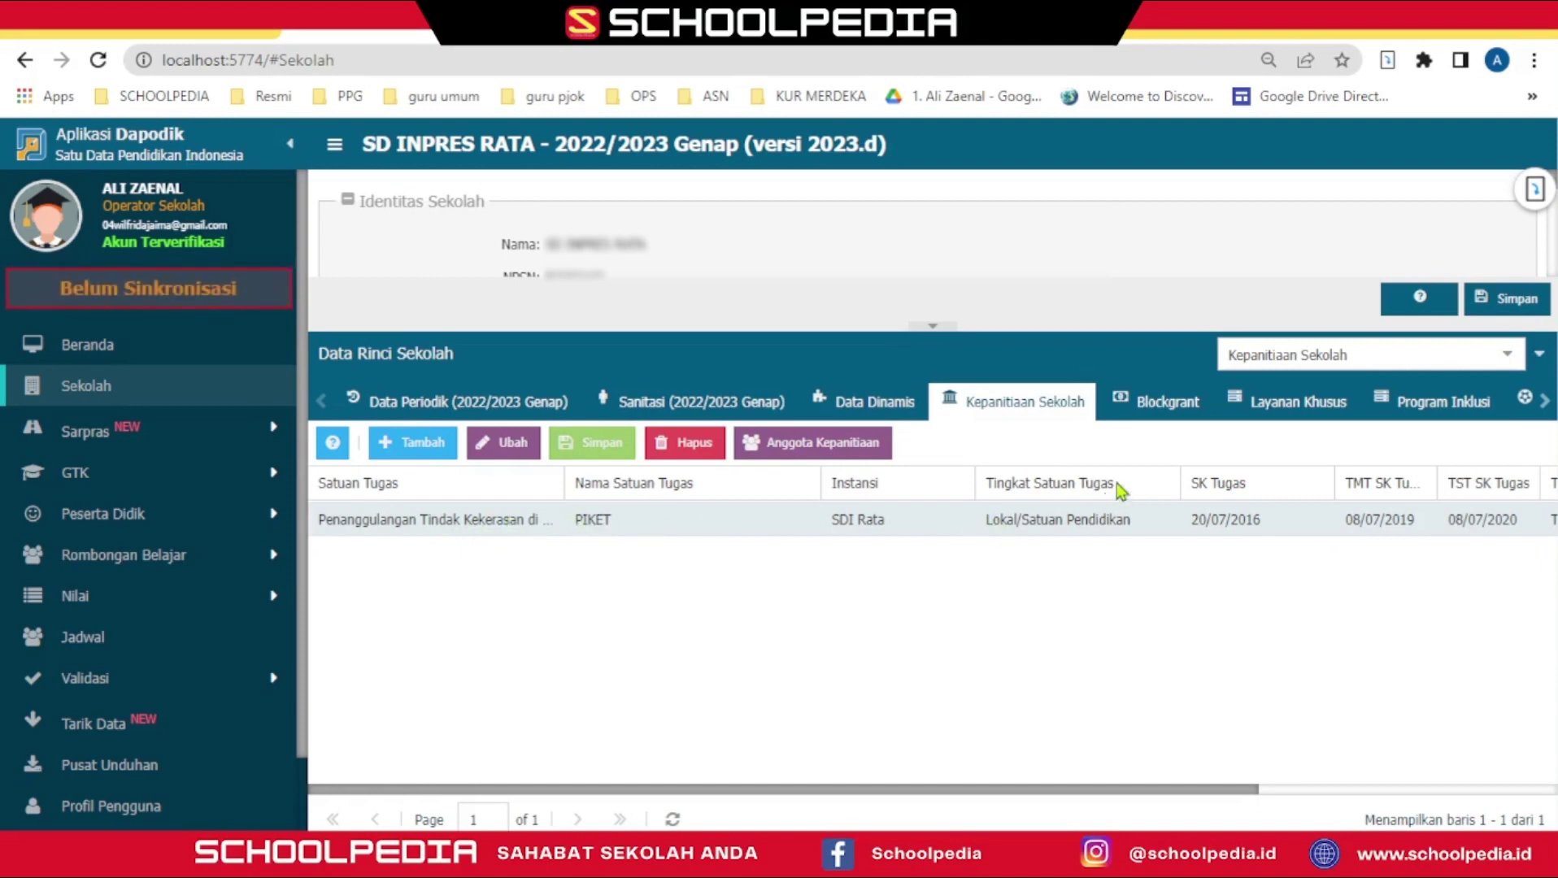
left_click(1180, 407)
left_click(1259, 415)
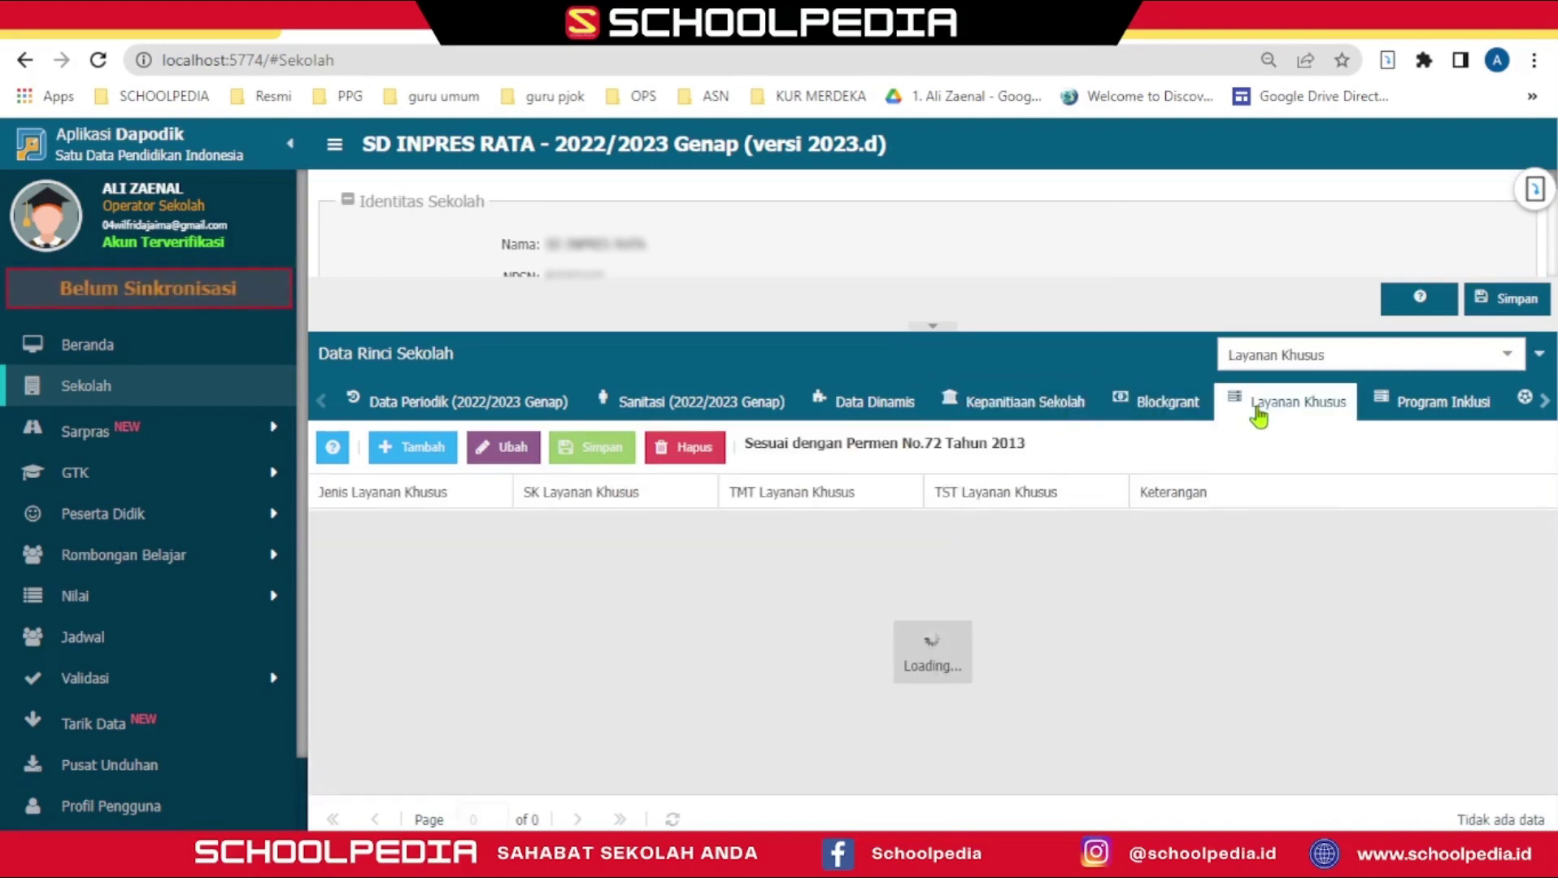
left_click(1380, 408)
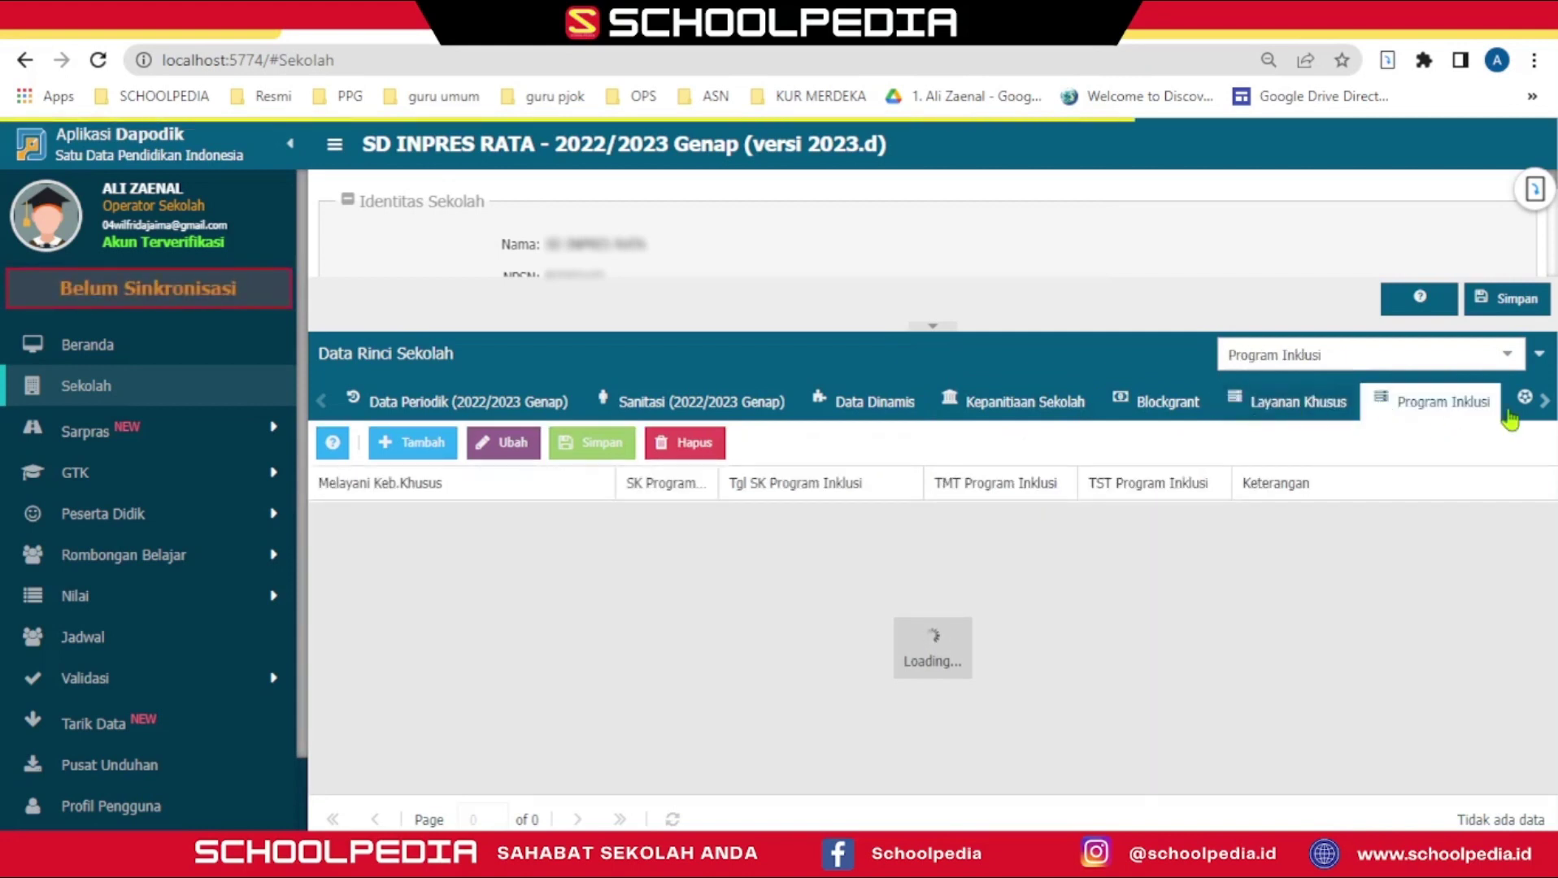
Step: Look through the school's Ekstrakurikuler, Penyelenggara Pondok Pesantren and Akreditasi data
left_click(1542, 401)
left_click(1544, 405)
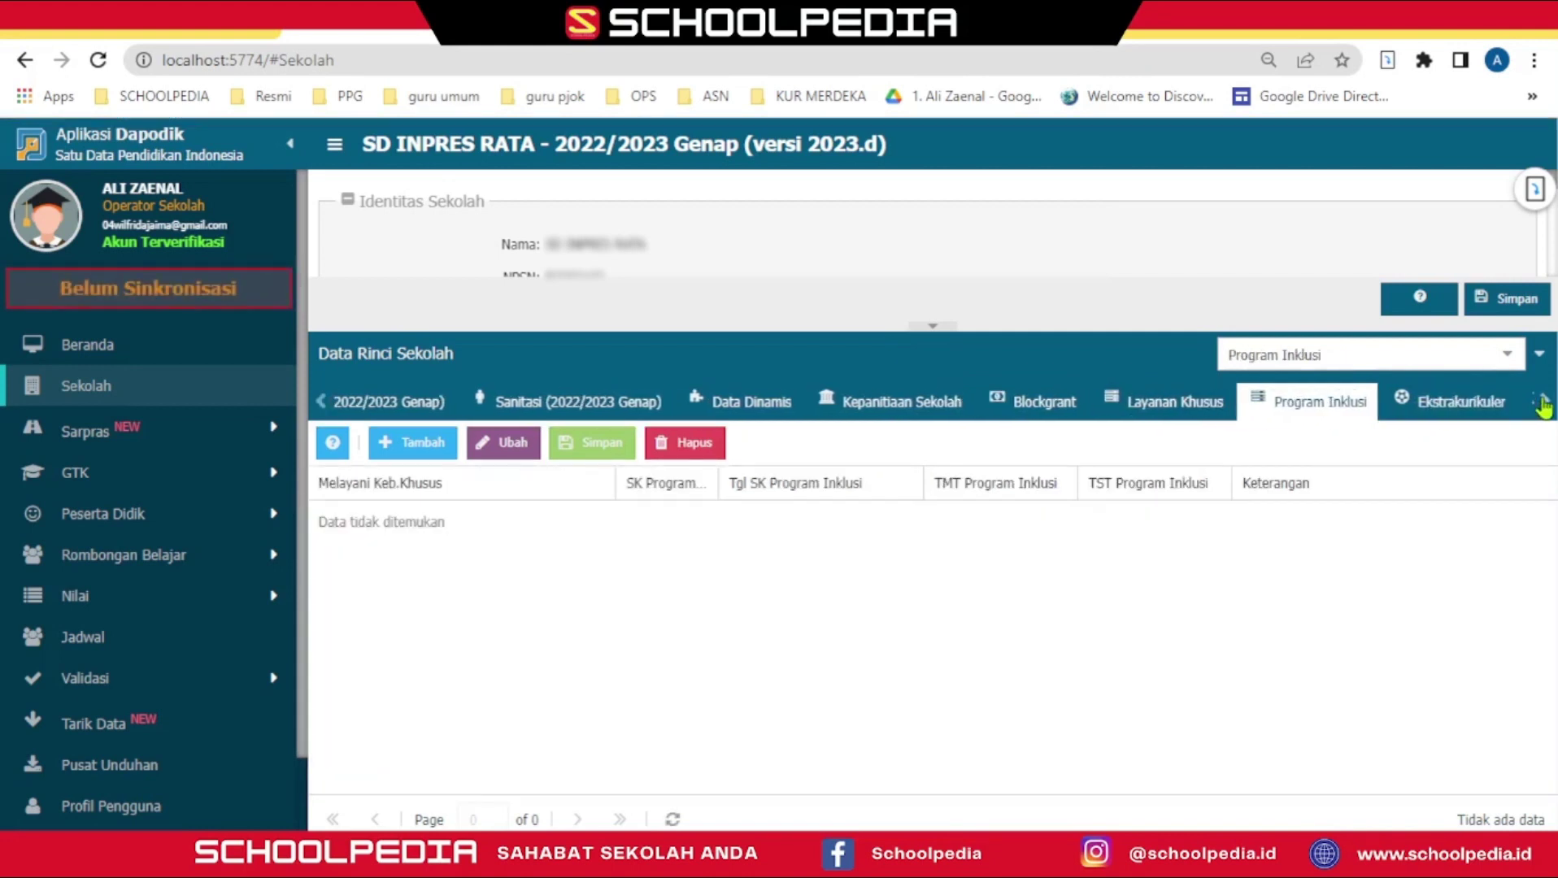
left_click(1544, 405)
left_click(1544, 405)
left_click(1544, 405)
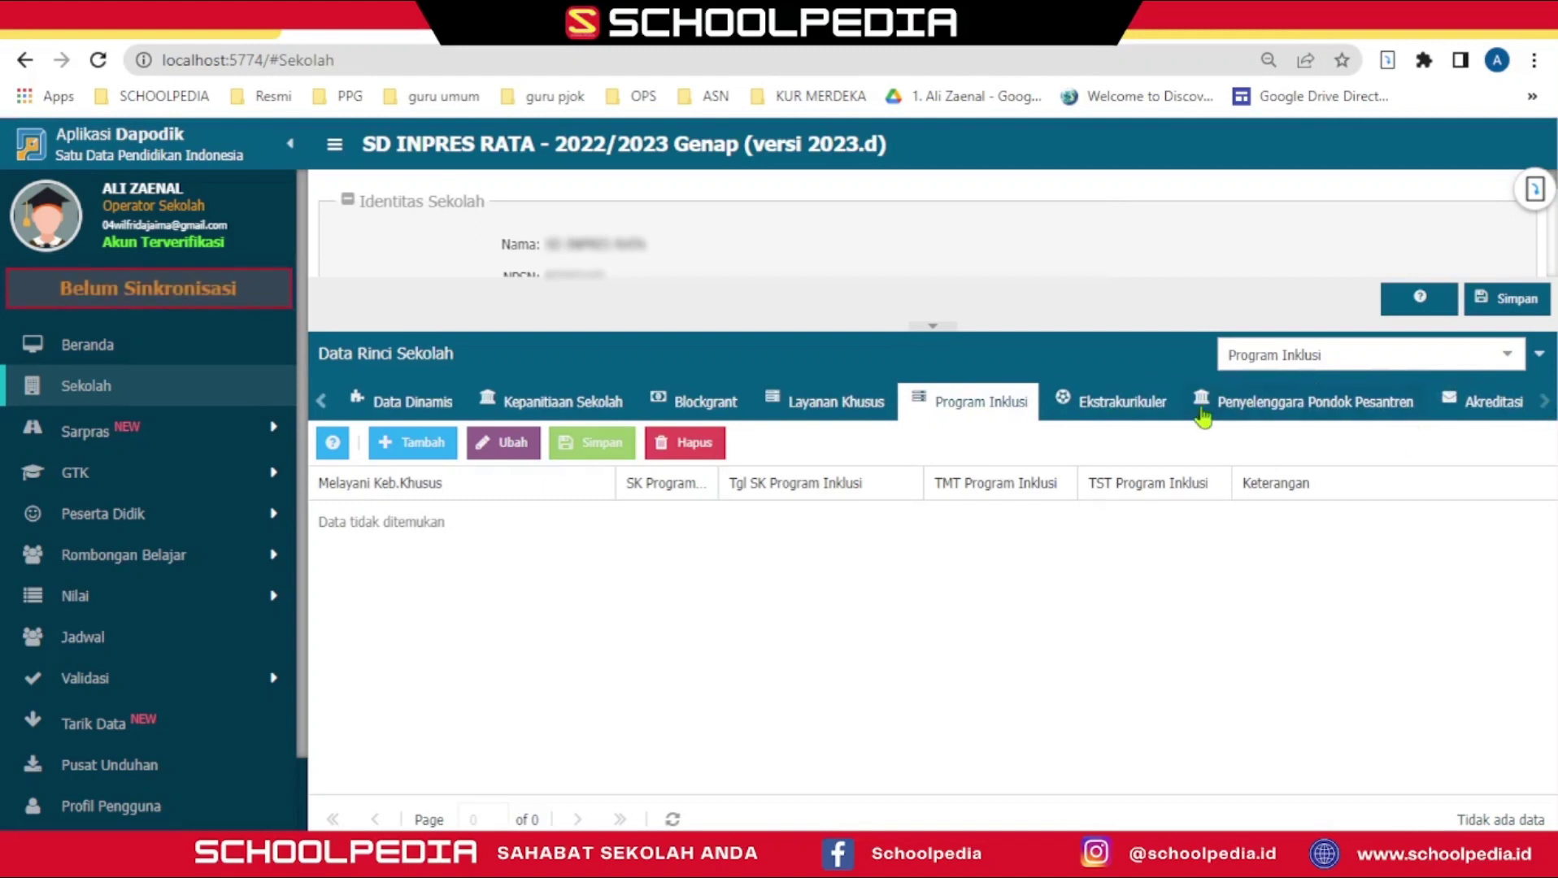
left_click(1149, 404)
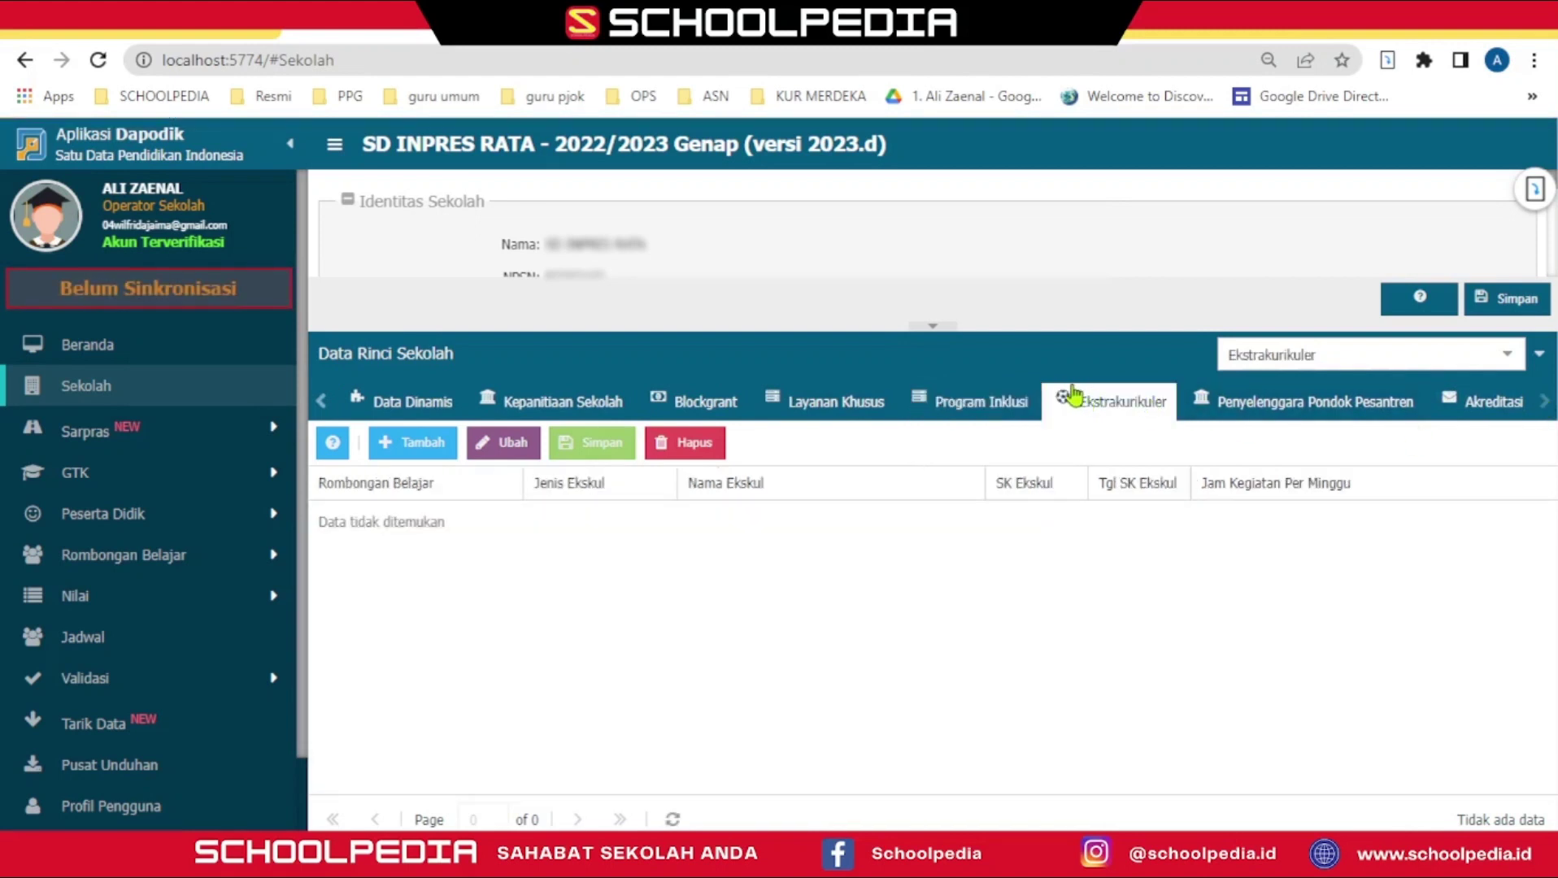
left_click(1314, 411)
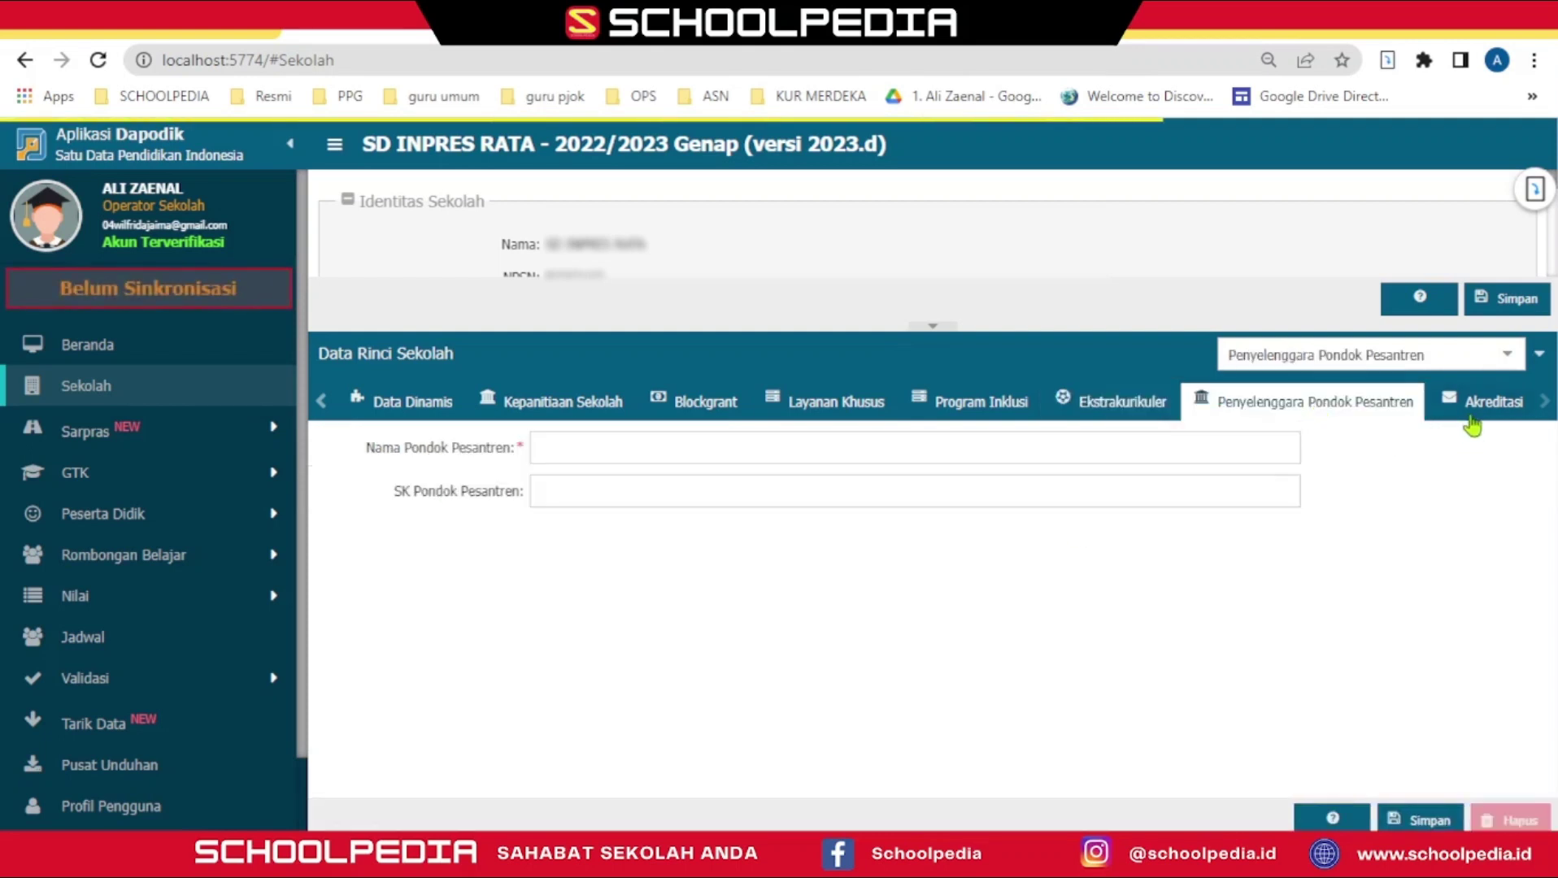
left_click(1471, 415)
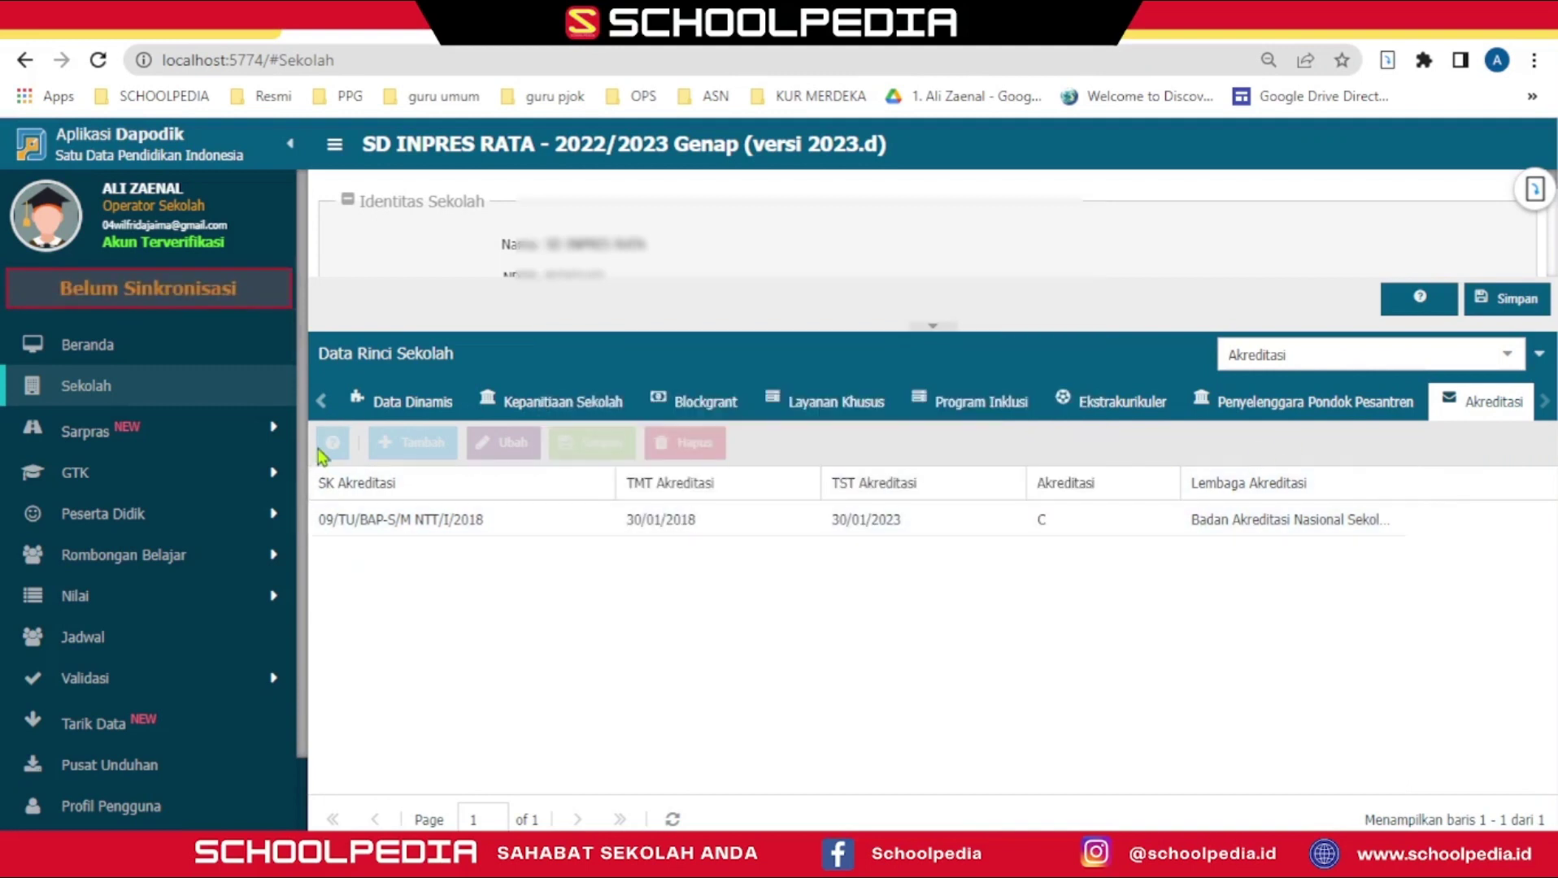
Step: In the Tanah & Bangunan data under Sarpras, copy the previous semester's periodic data with Salin Data Periodik
left_click(105, 436)
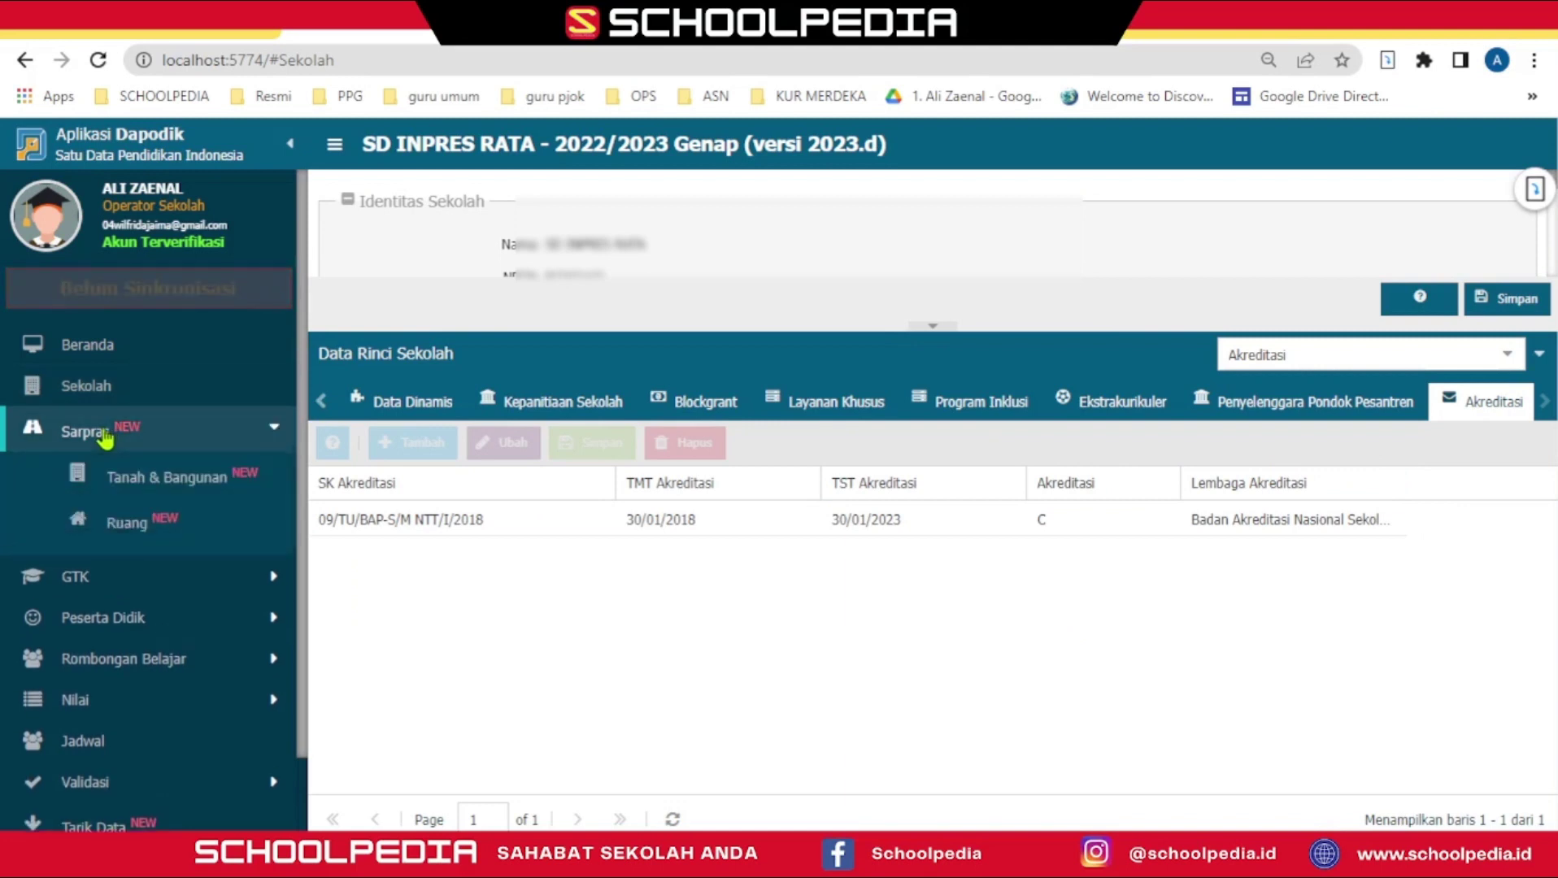
left_click(168, 487)
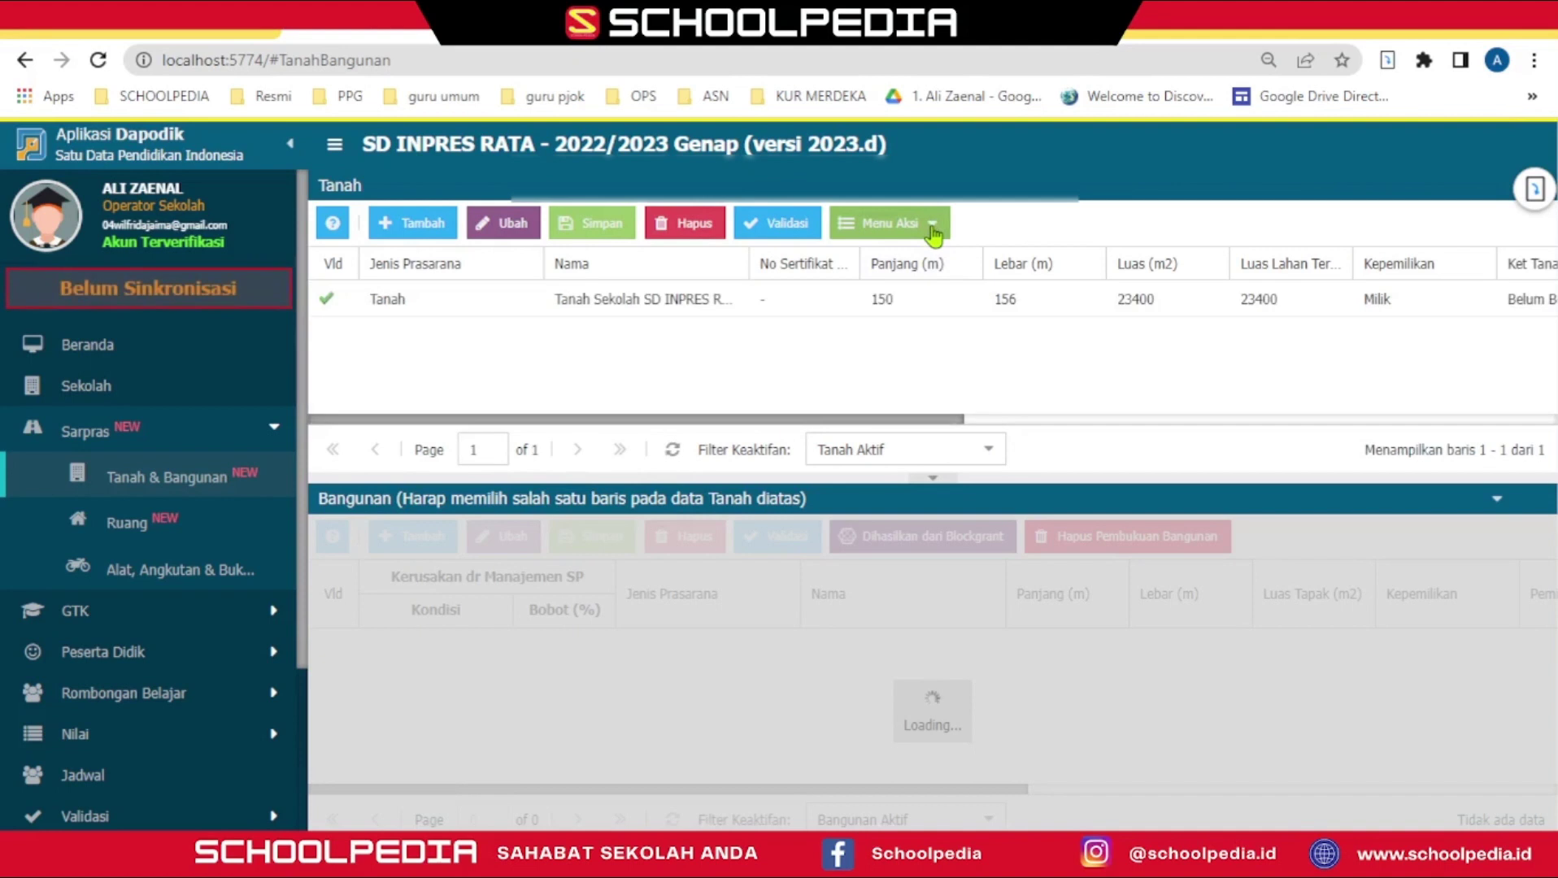
left_click(914, 232)
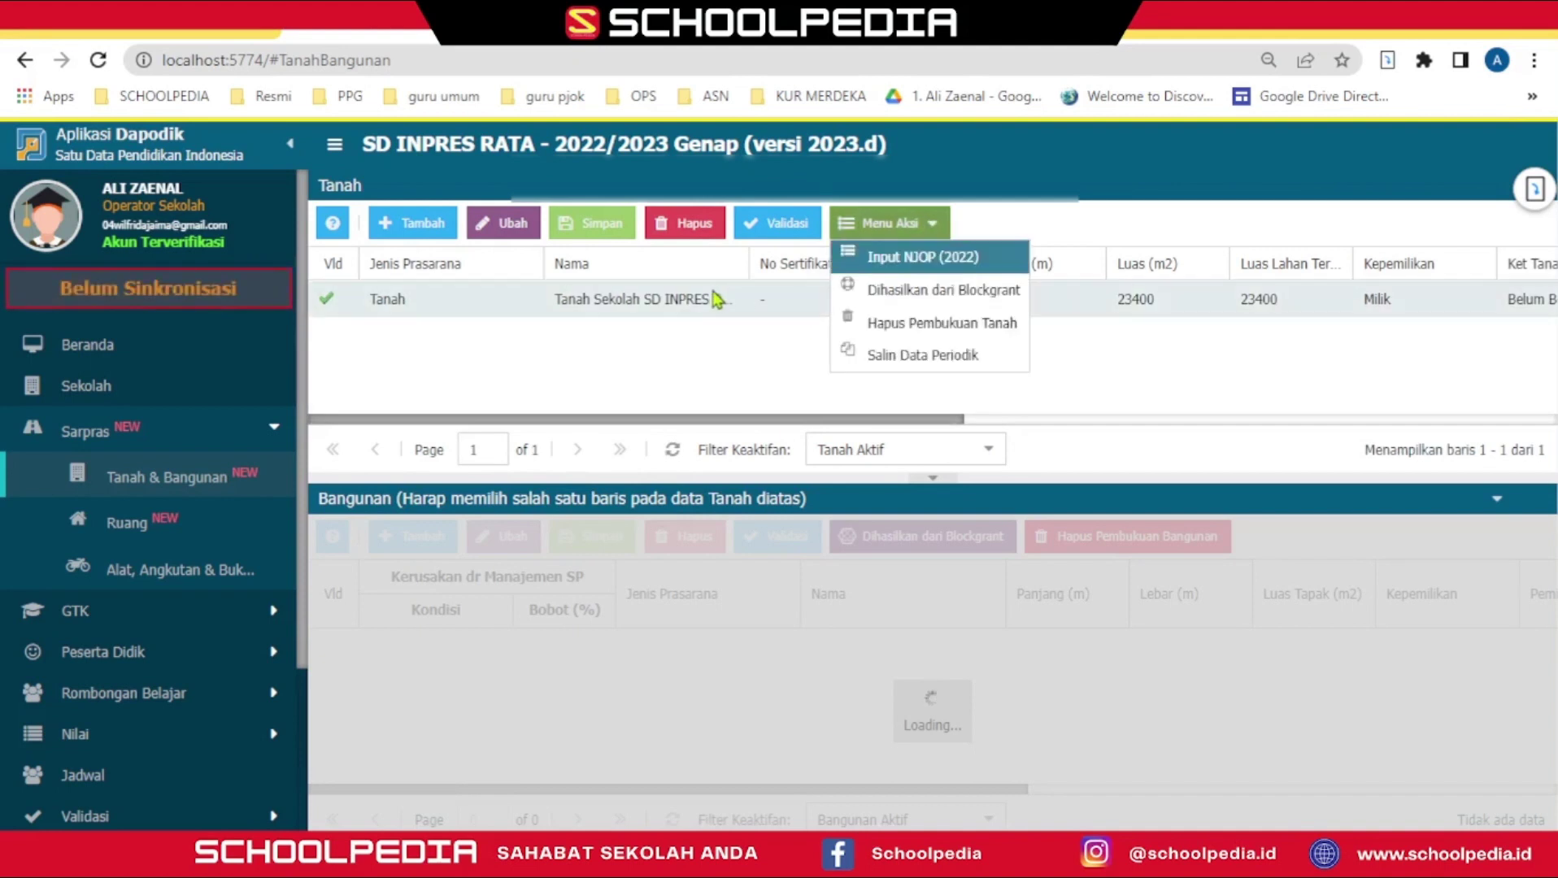
left_click(933, 228)
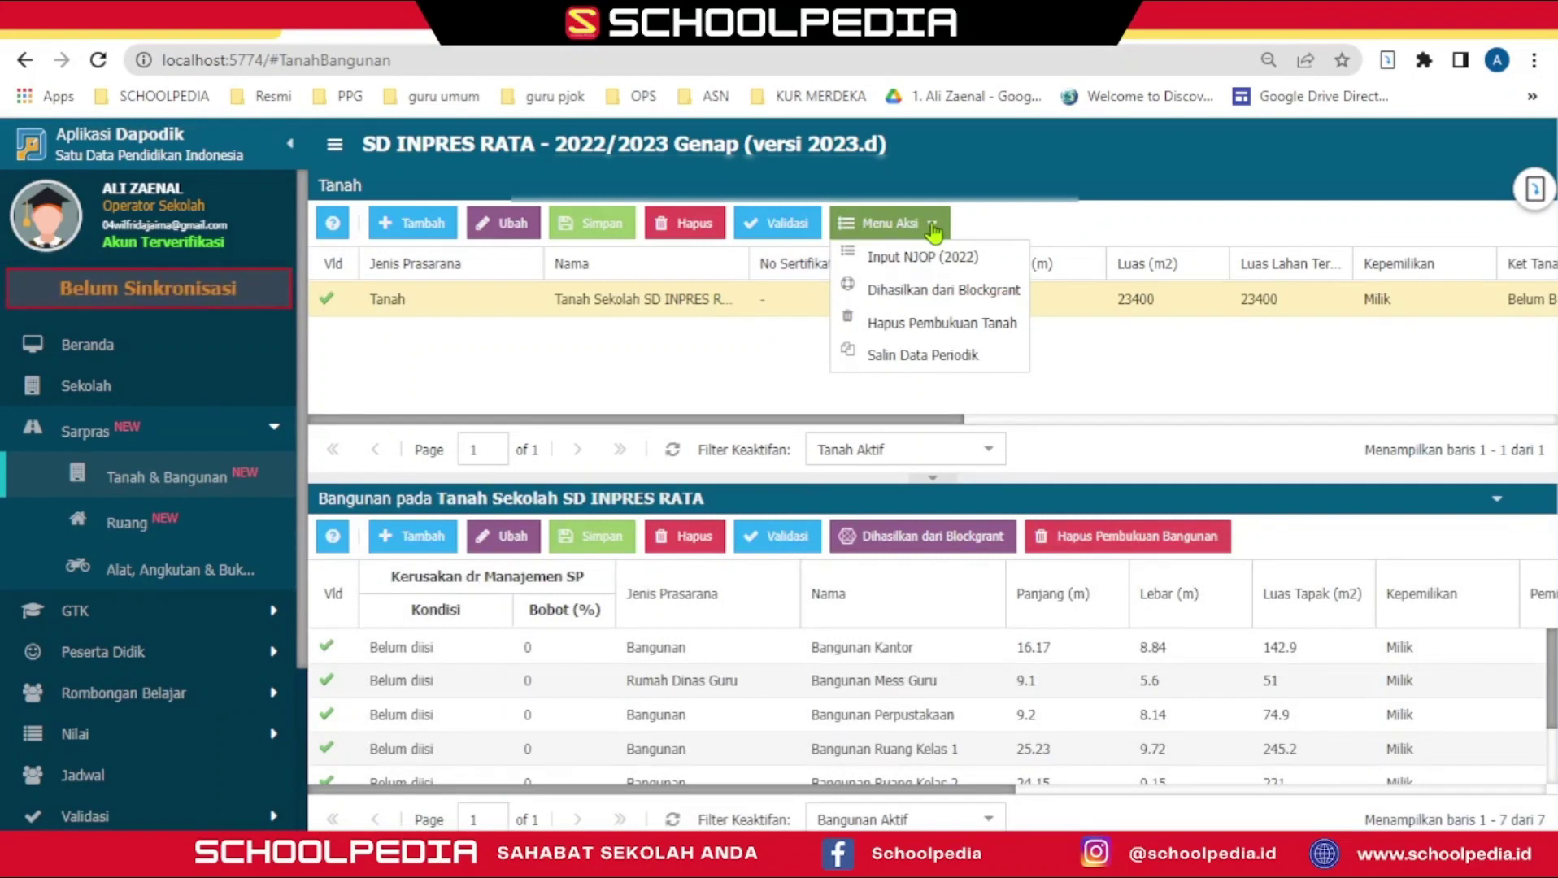
left_click(935, 361)
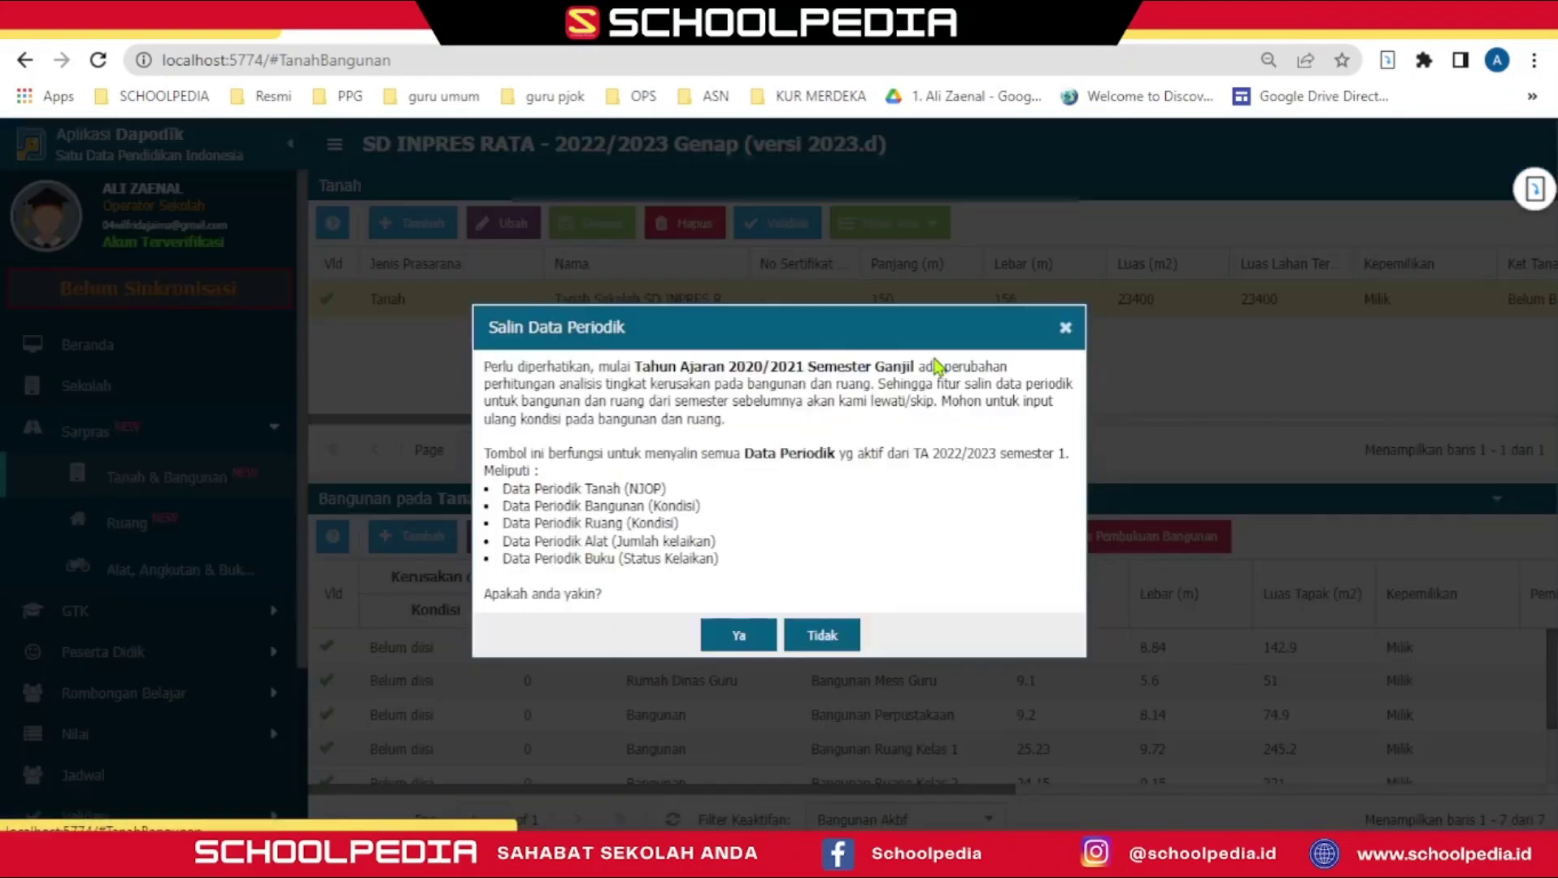
left_click(738, 635)
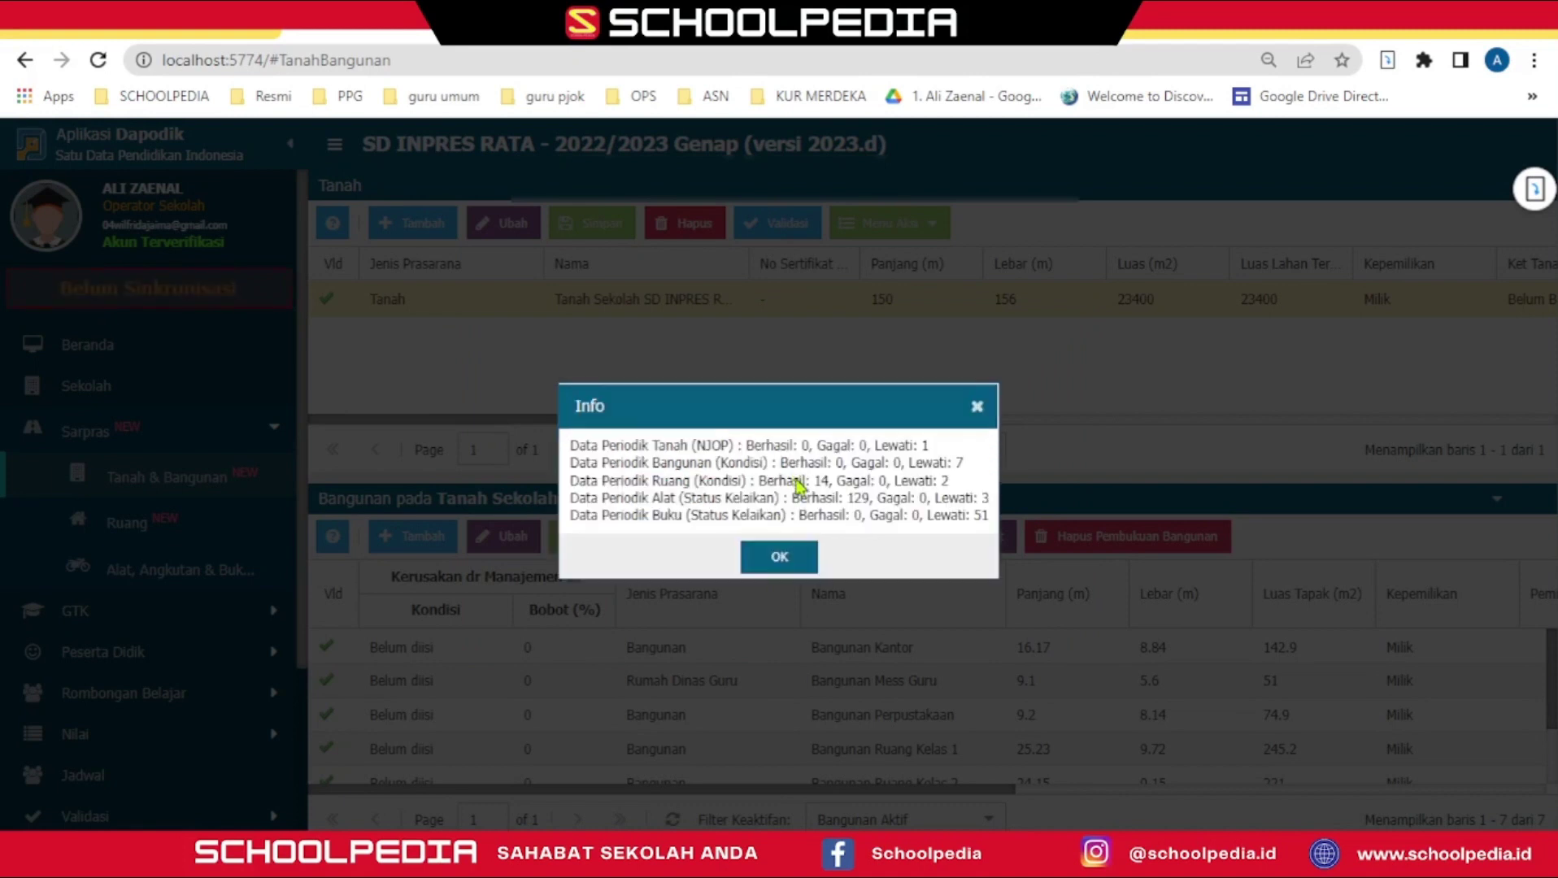
left_click(780, 558)
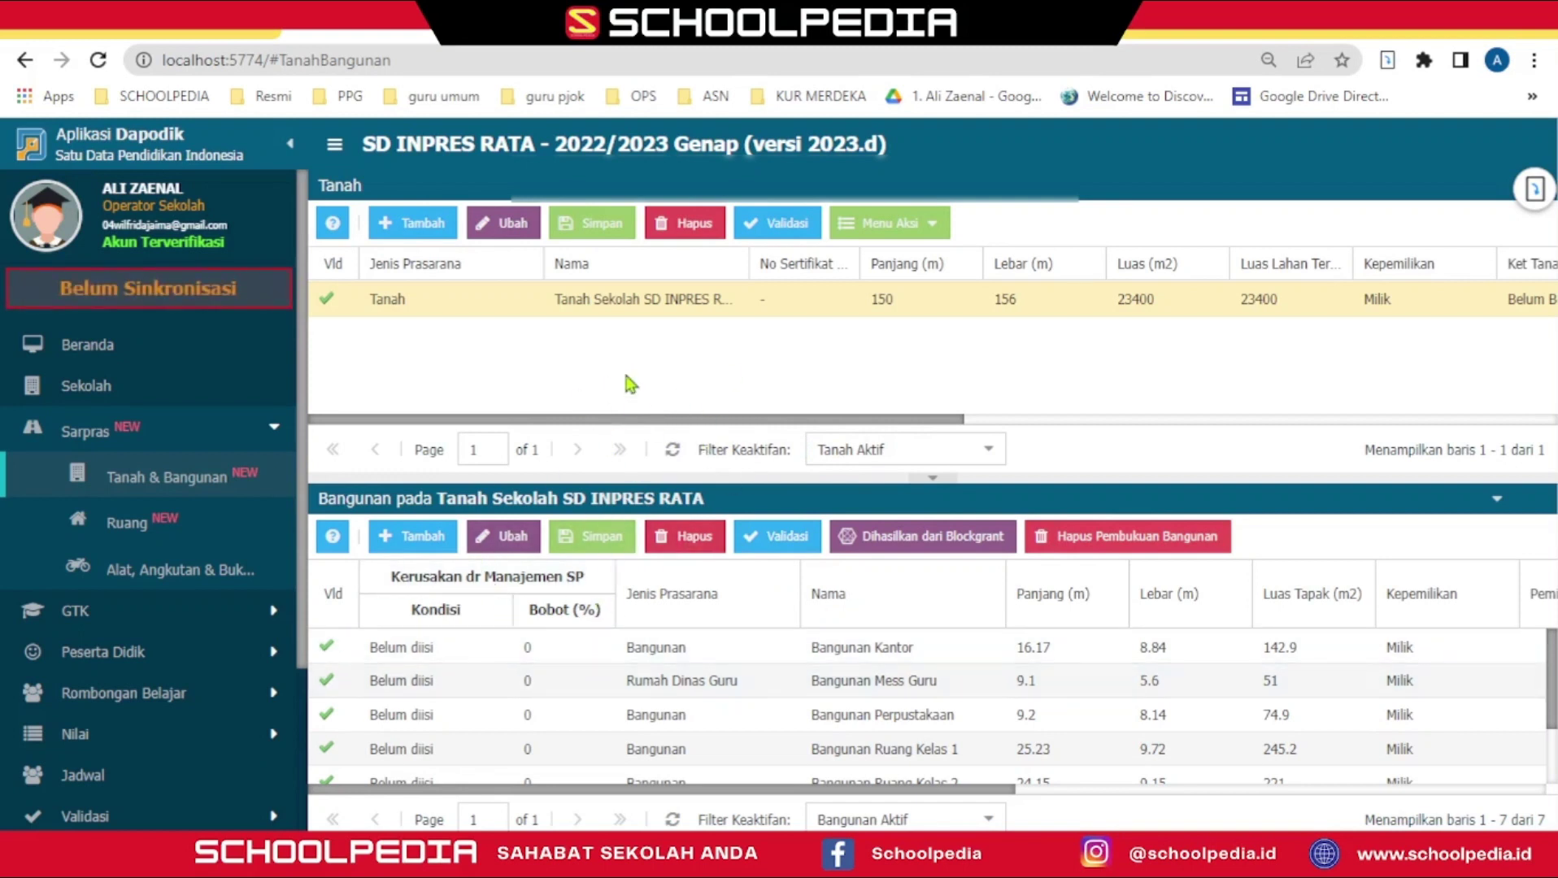
Step: Examine the Kondisi and Bobot values of the buildings on the school's land
left_click(611, 303)
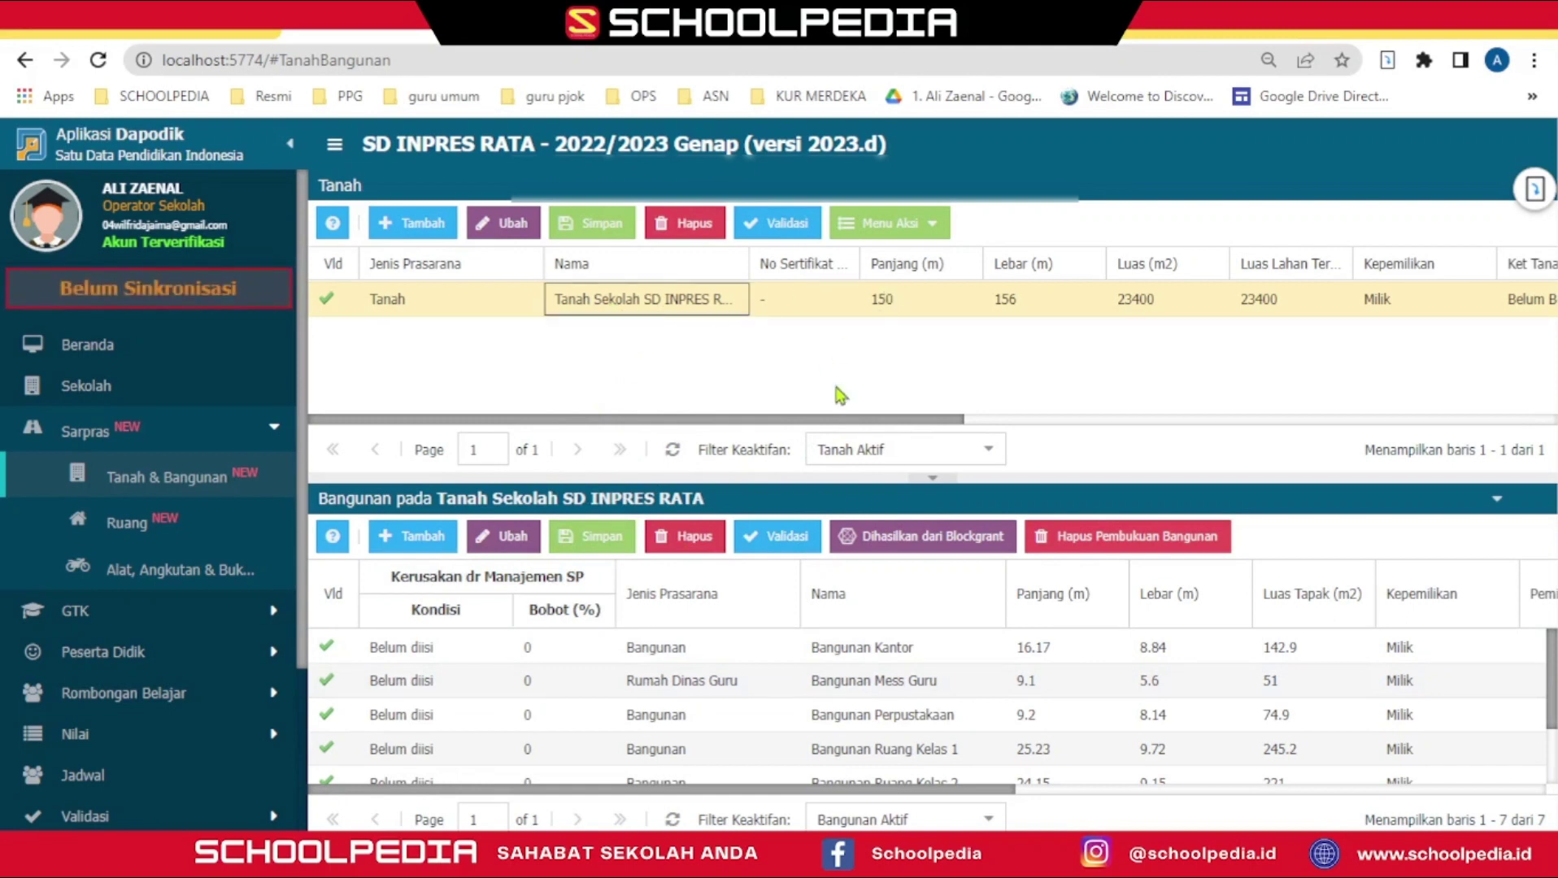
left_click(451, 659)
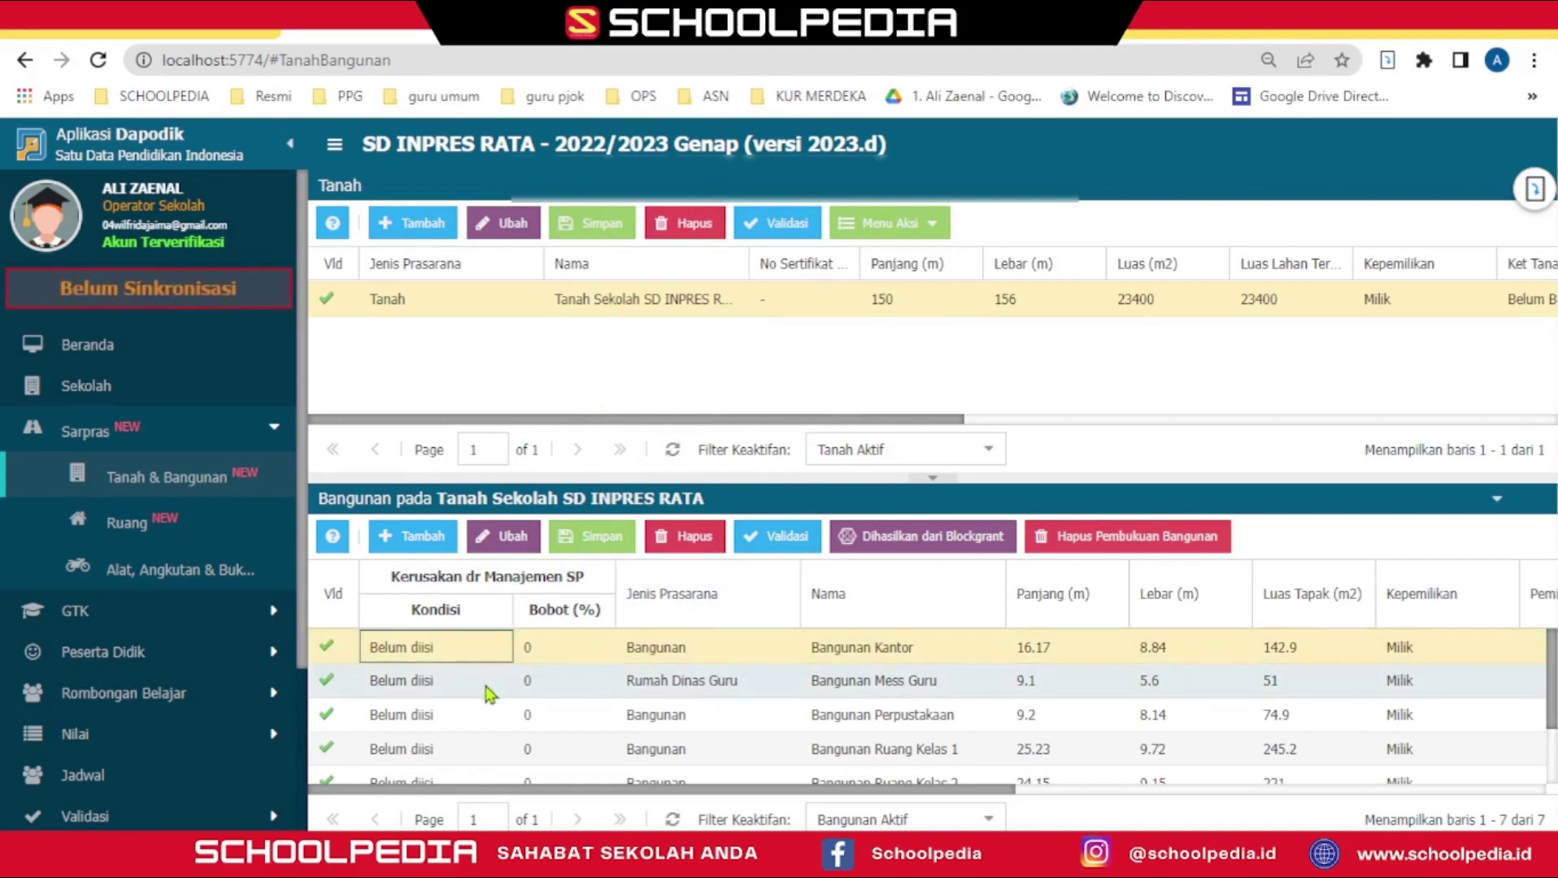
scroll(489, 694, "down", 2)
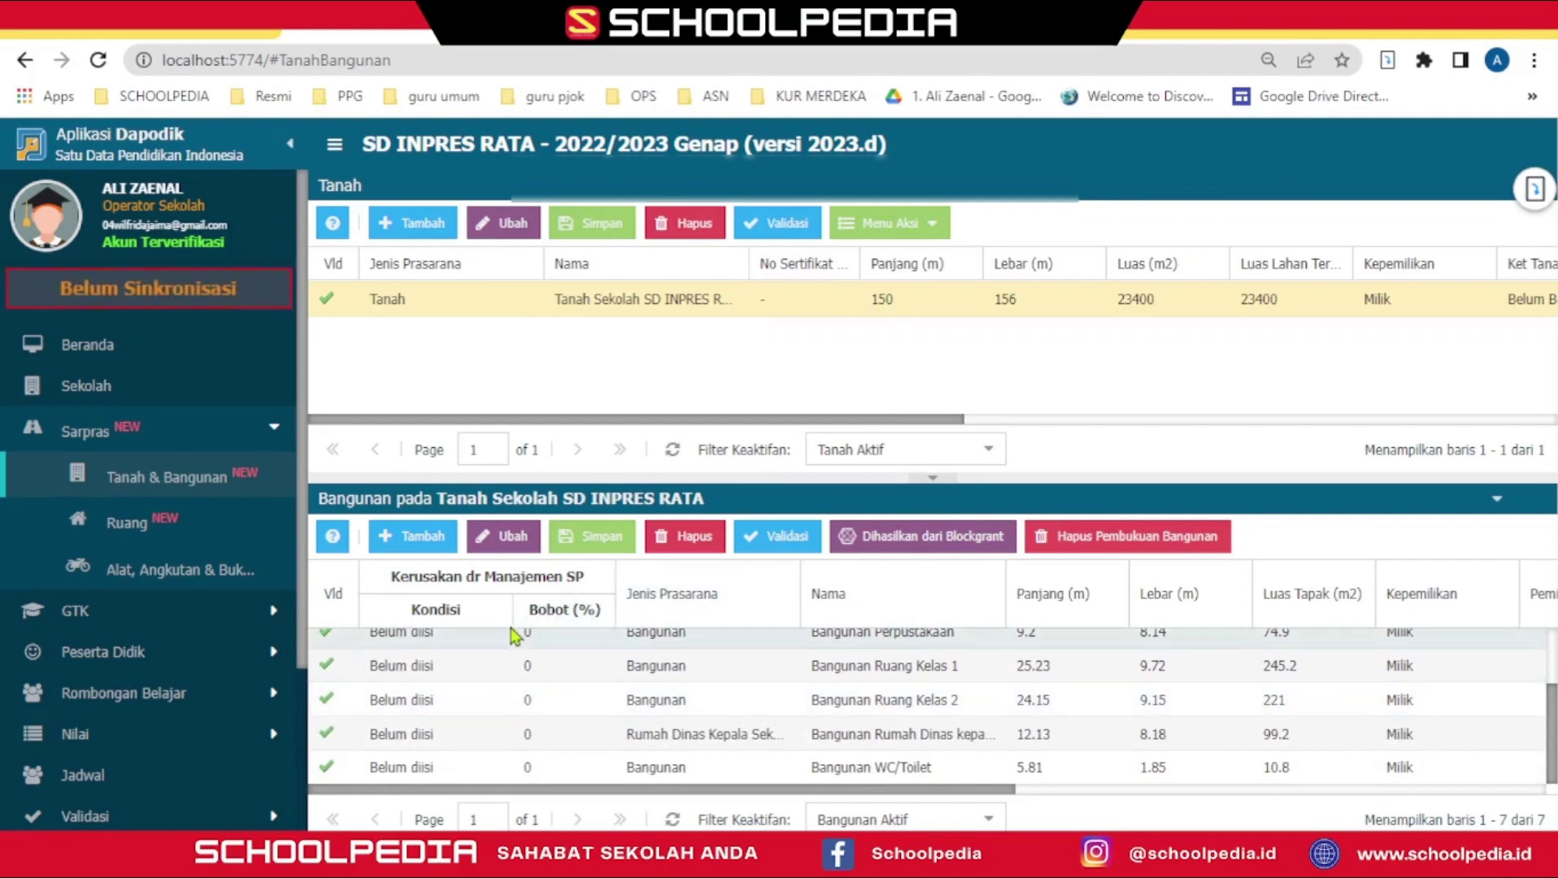
Step: Look through the Sarpras Ruang records of each room type, from Ruang Kelas through Ruang Penunjang
left_click(157, 525)
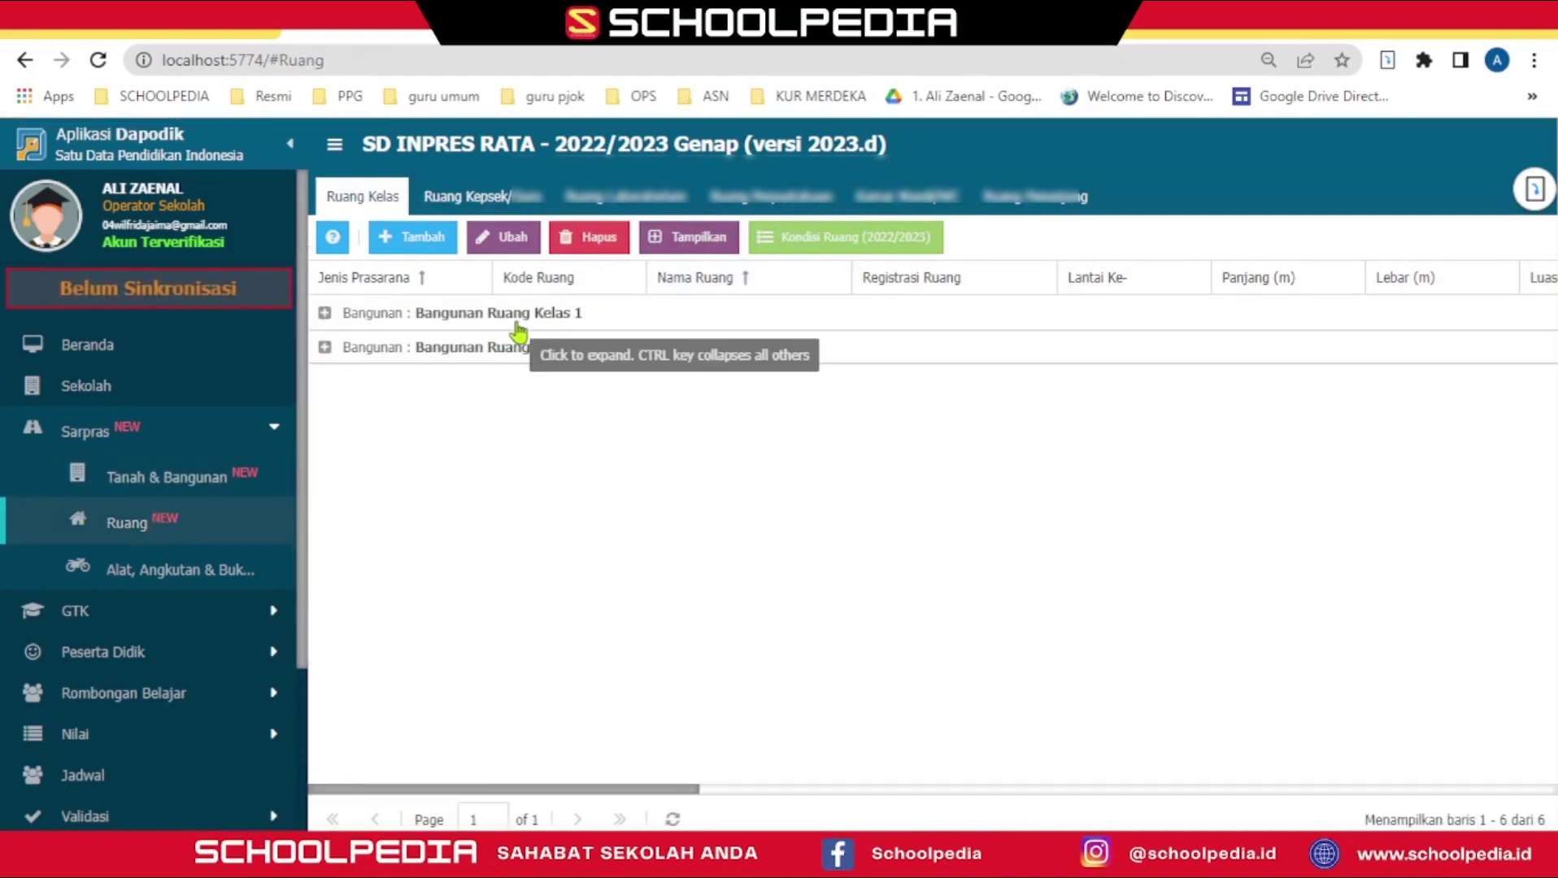
left_click(479, 207)
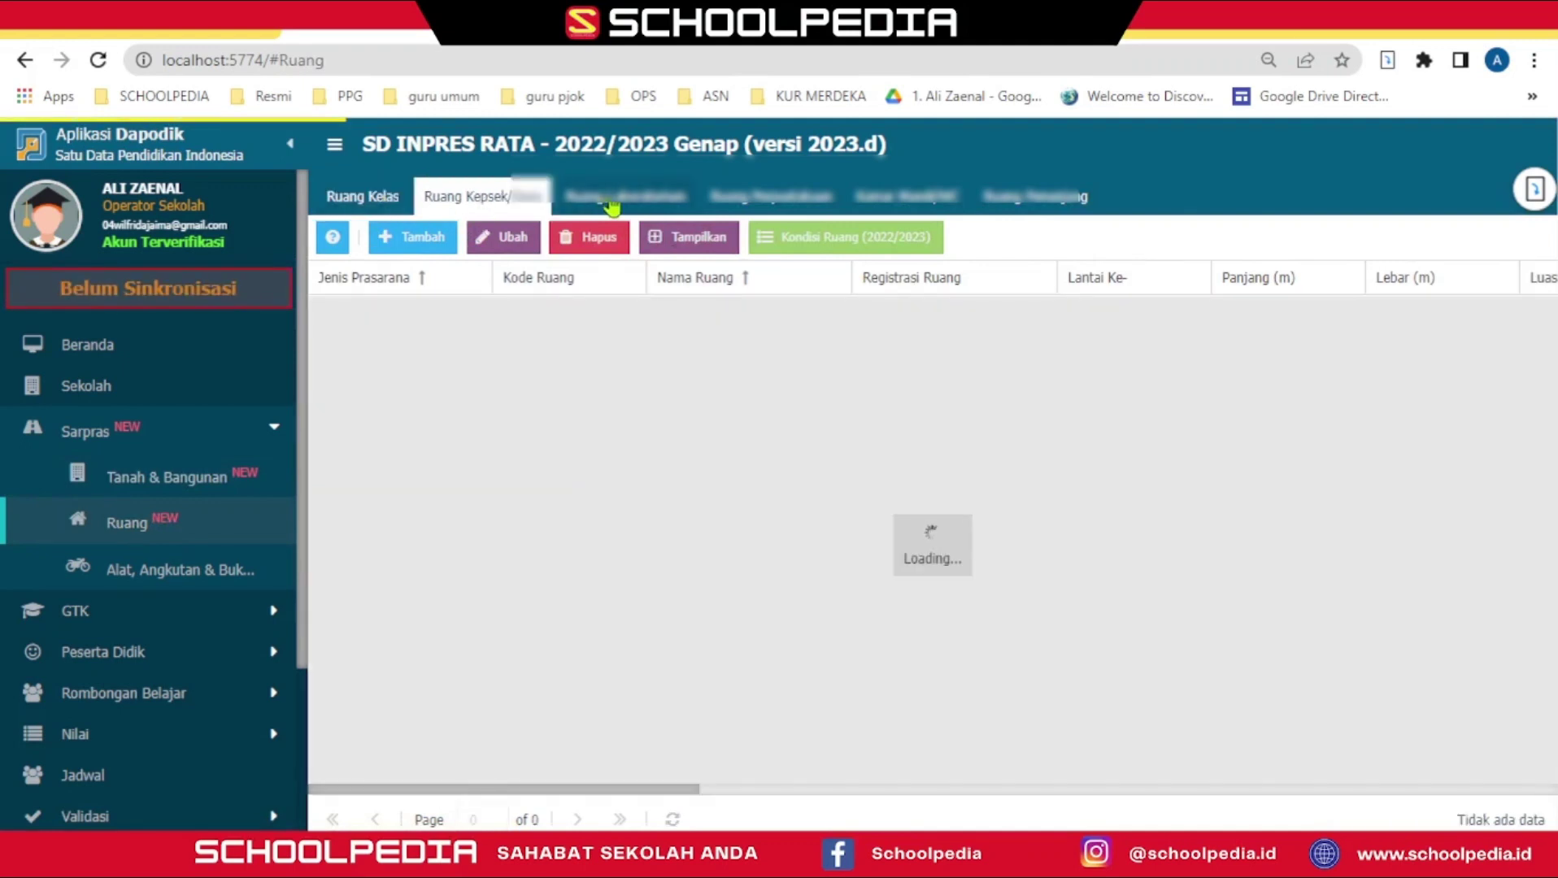
left_click(609, 205)
left_click(841, 205)
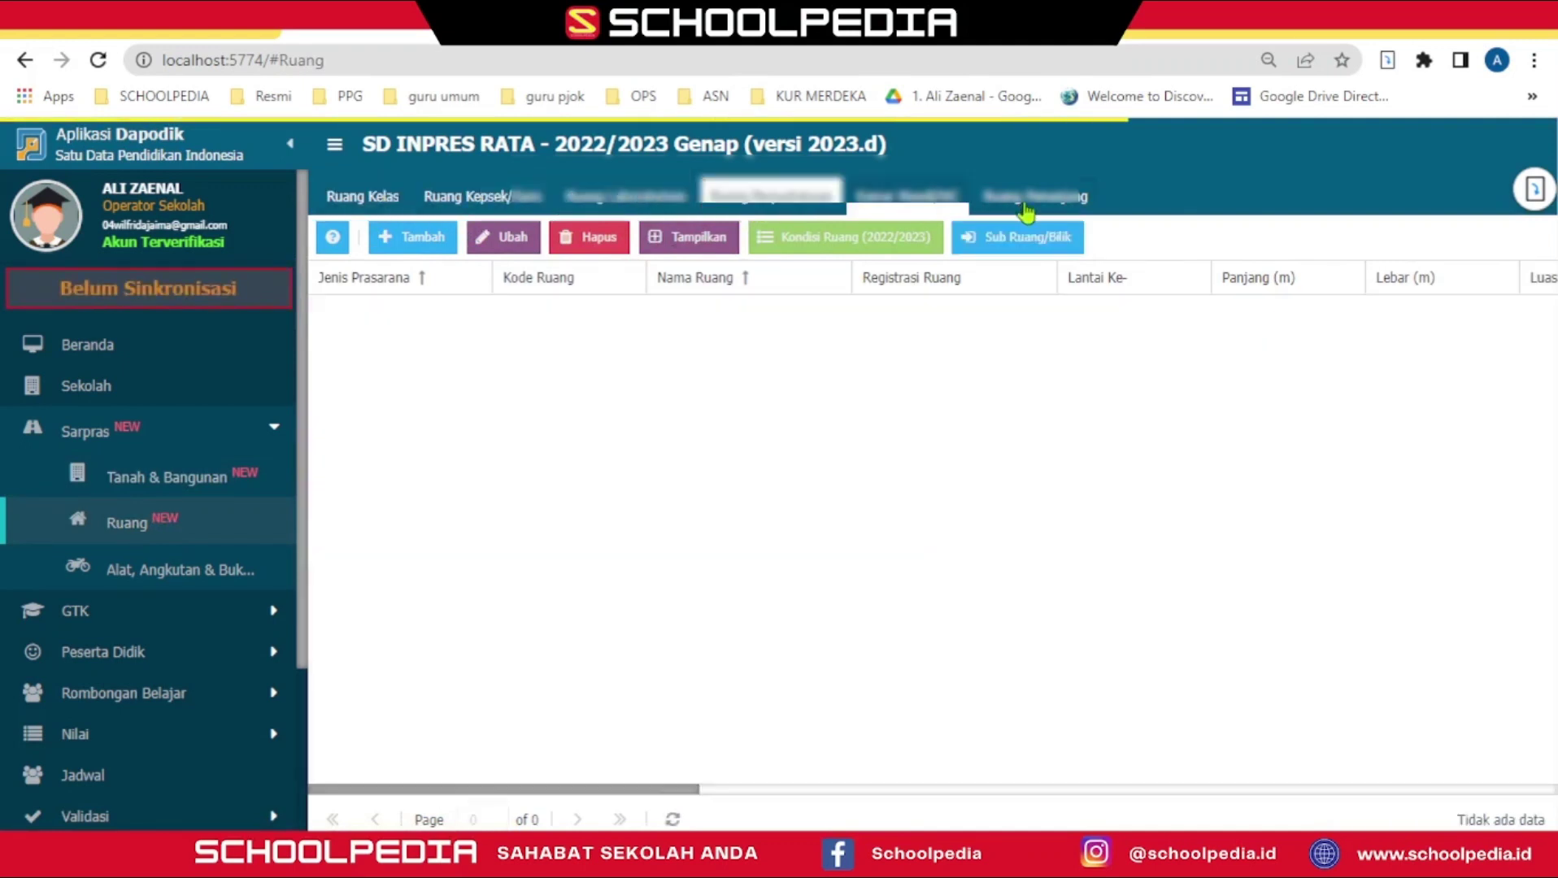
left_click(911, 203)
left_click(1027, 208)
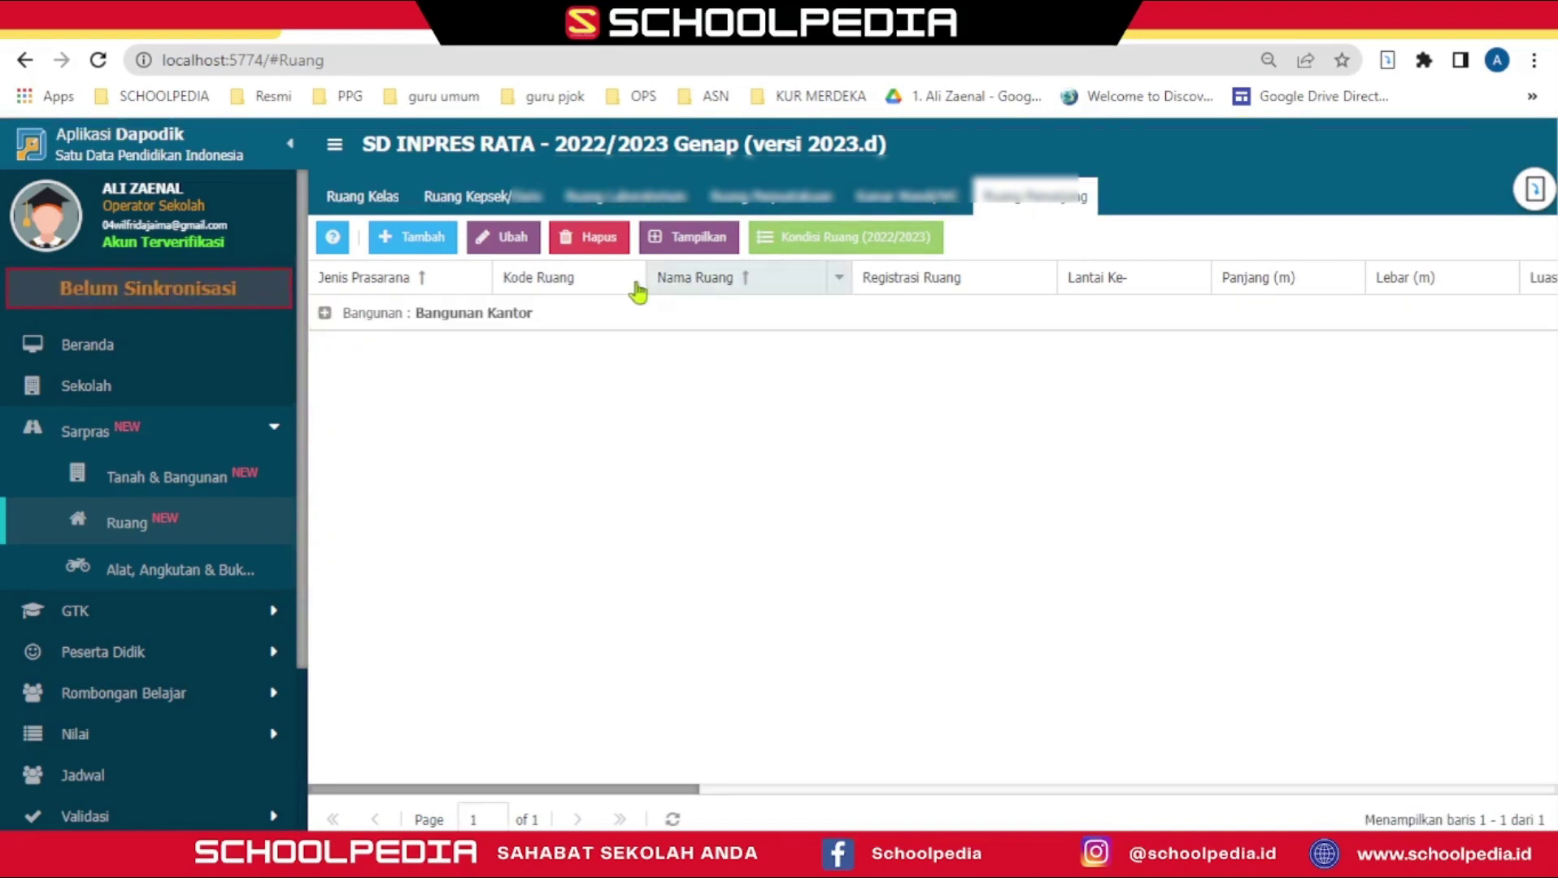
Step: Expand the Ruang Kelas list and examine the 2022/2023 Kondisi Ruang record of Ruang Kelas IV, leaving it unchanged
left_click(364, 203)
left_click(453, 317)
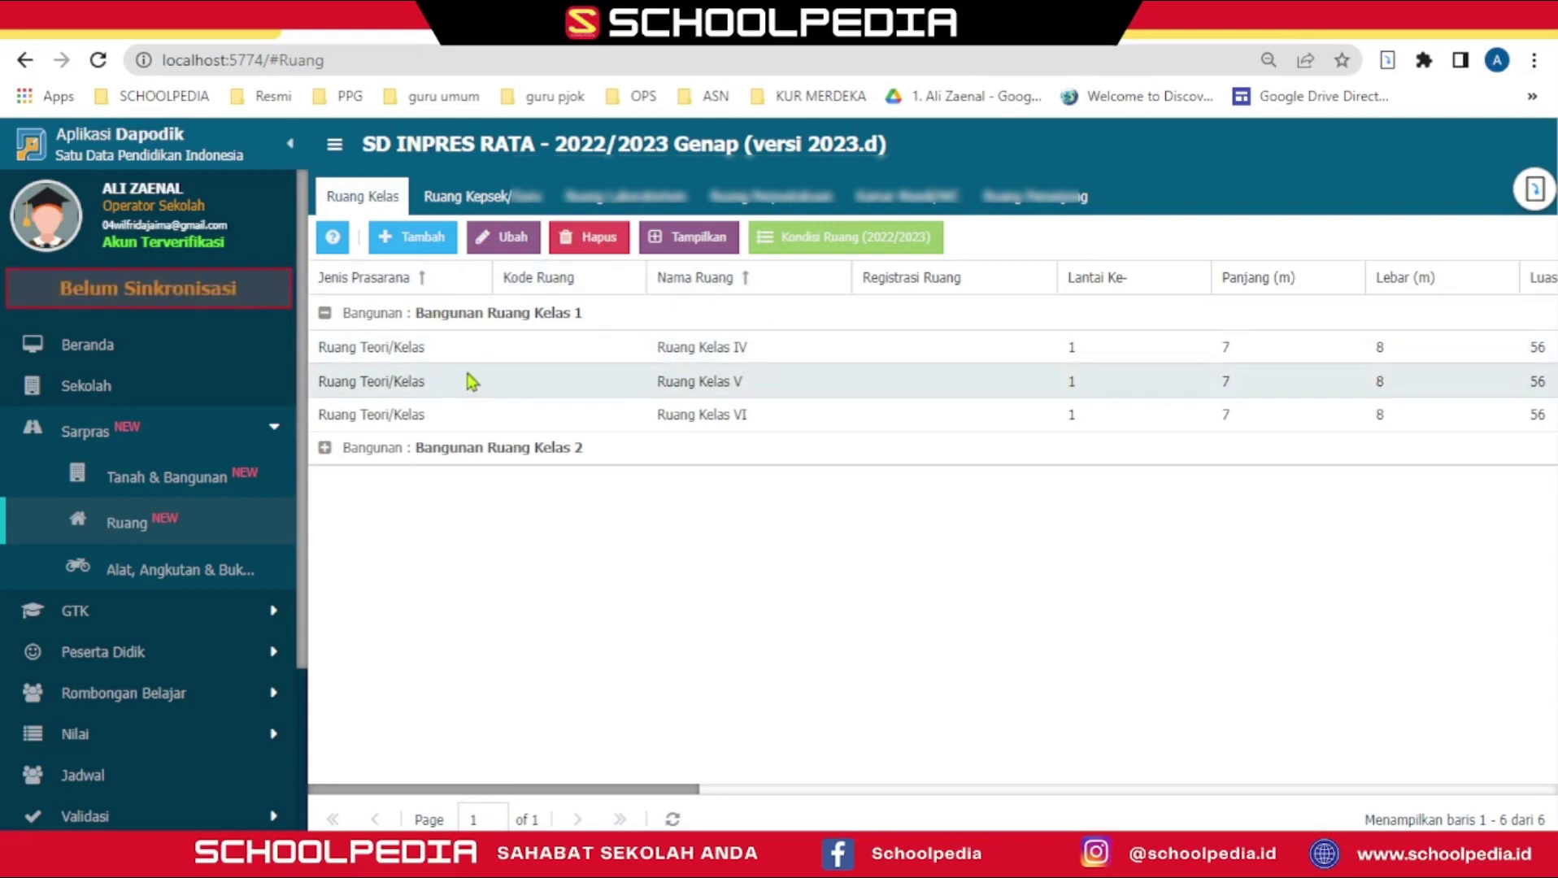
left_click(502, 356)
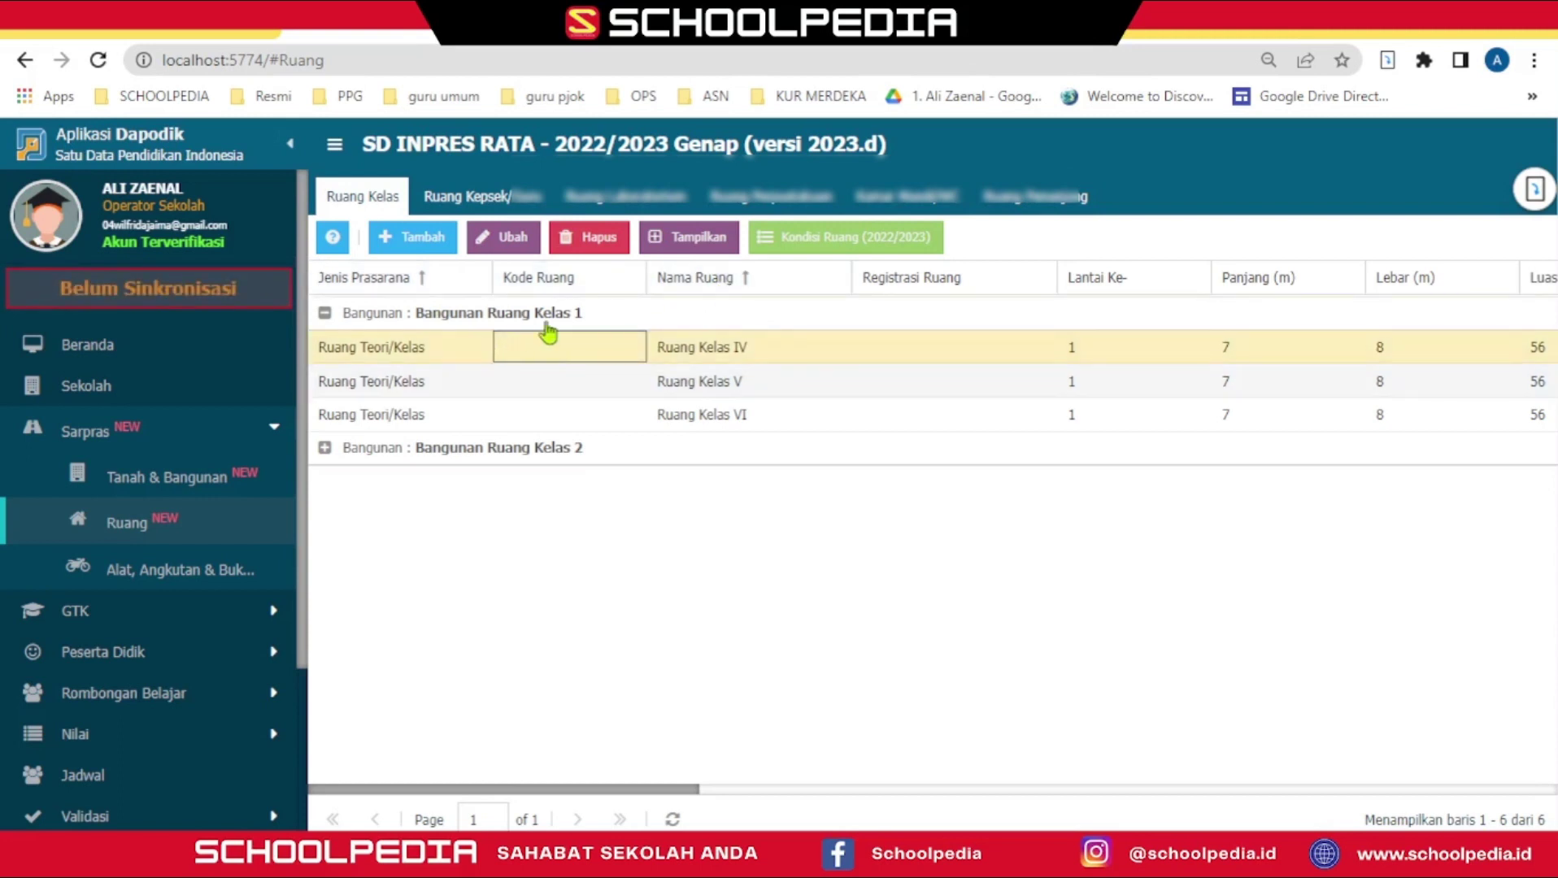
left_click(674, 240)
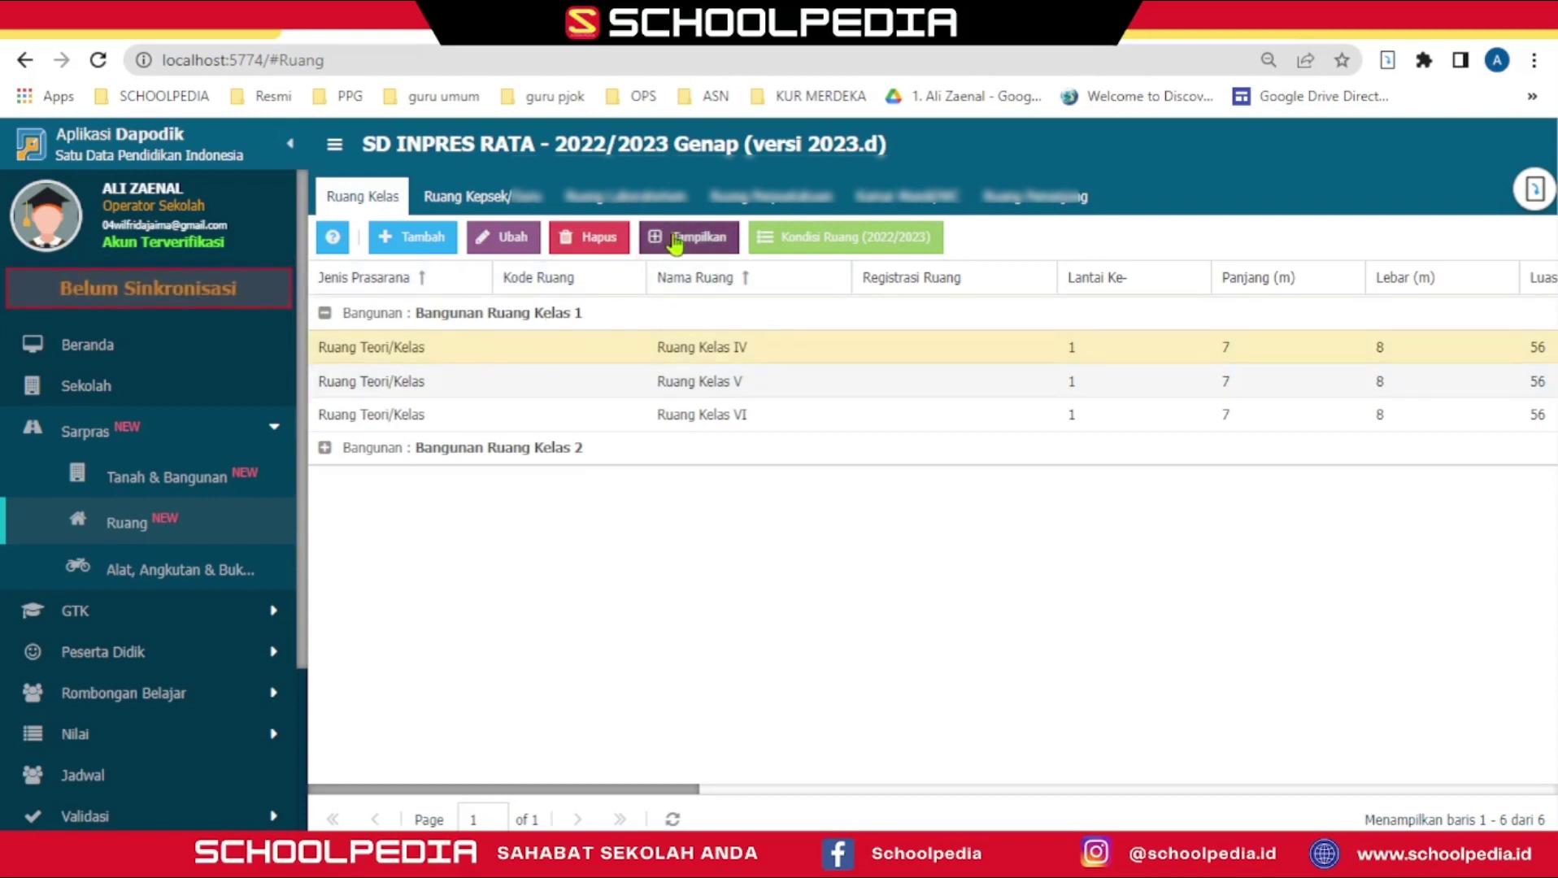
left_click(855, 248)
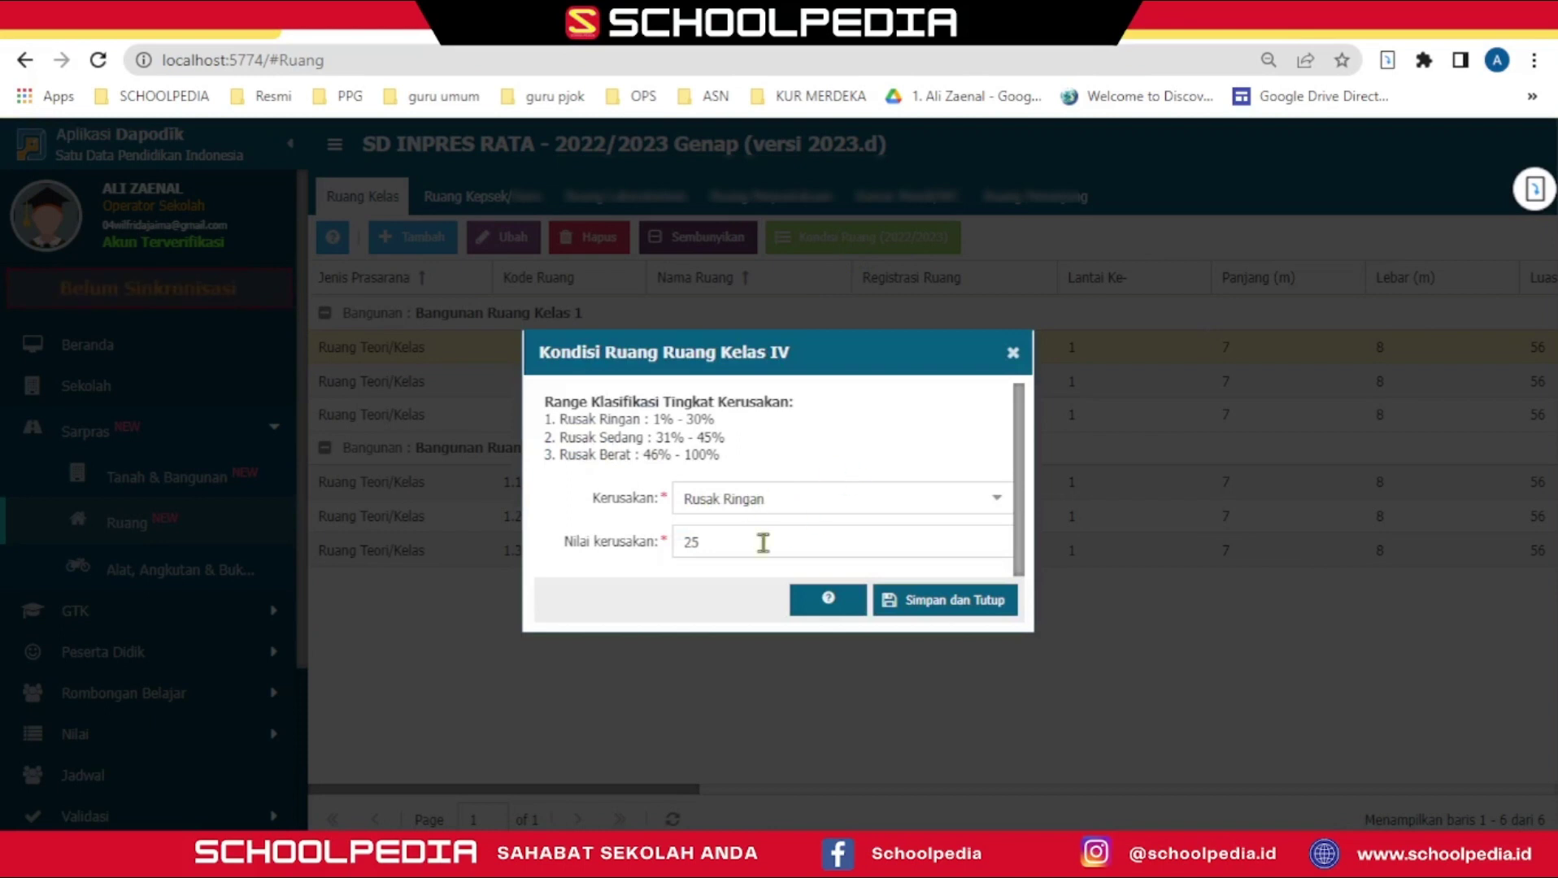
left_click(1013, 355)
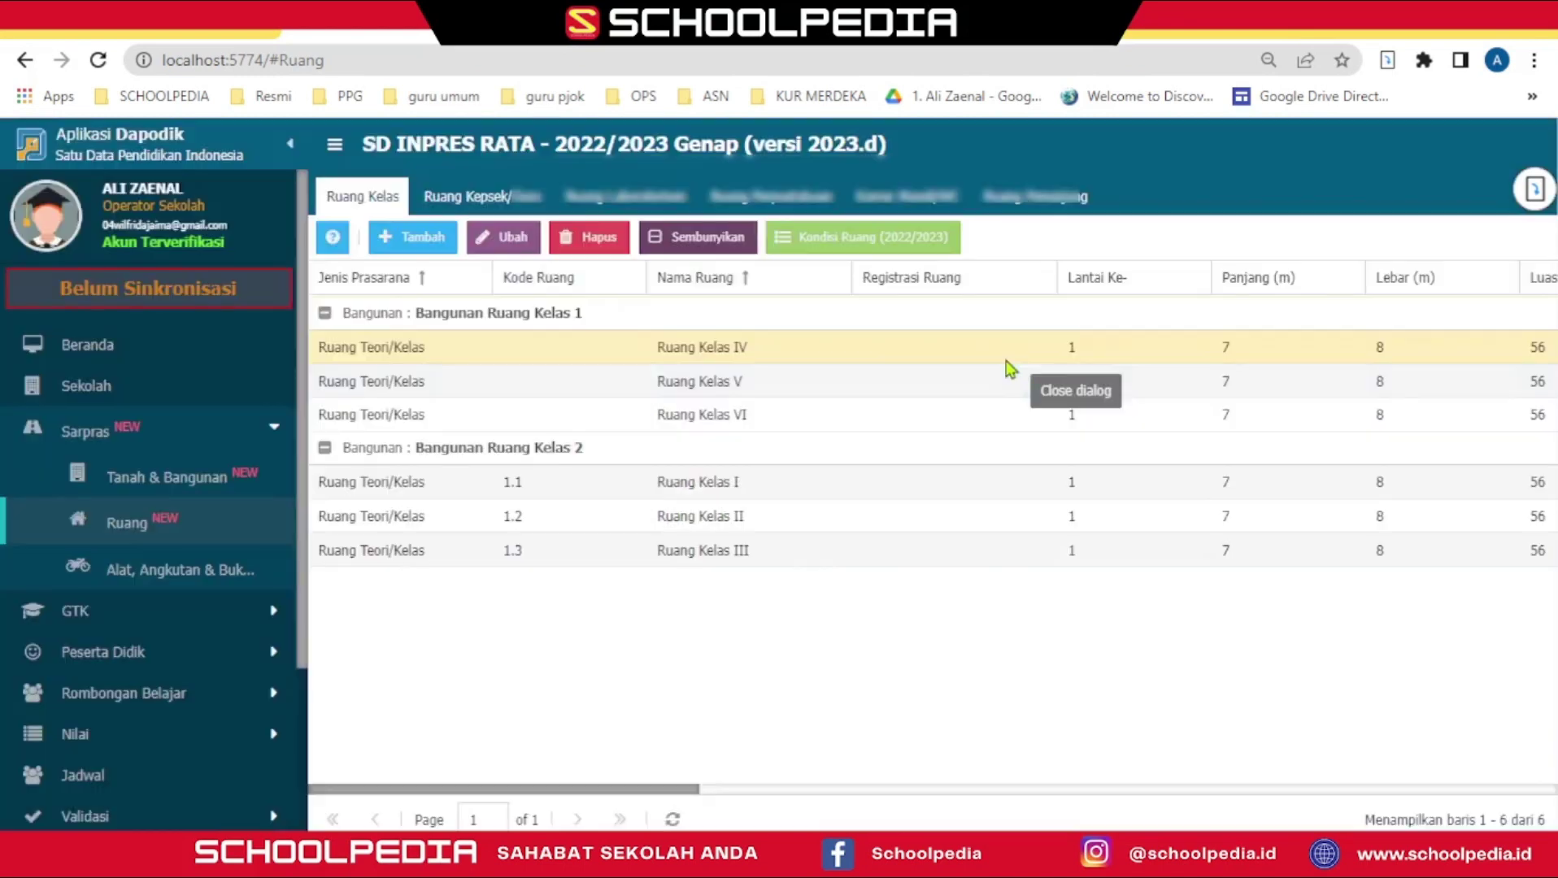
Step: Look through the school's Alat, Angkutan and Buku records under Sarpras
left_click(190, 574)
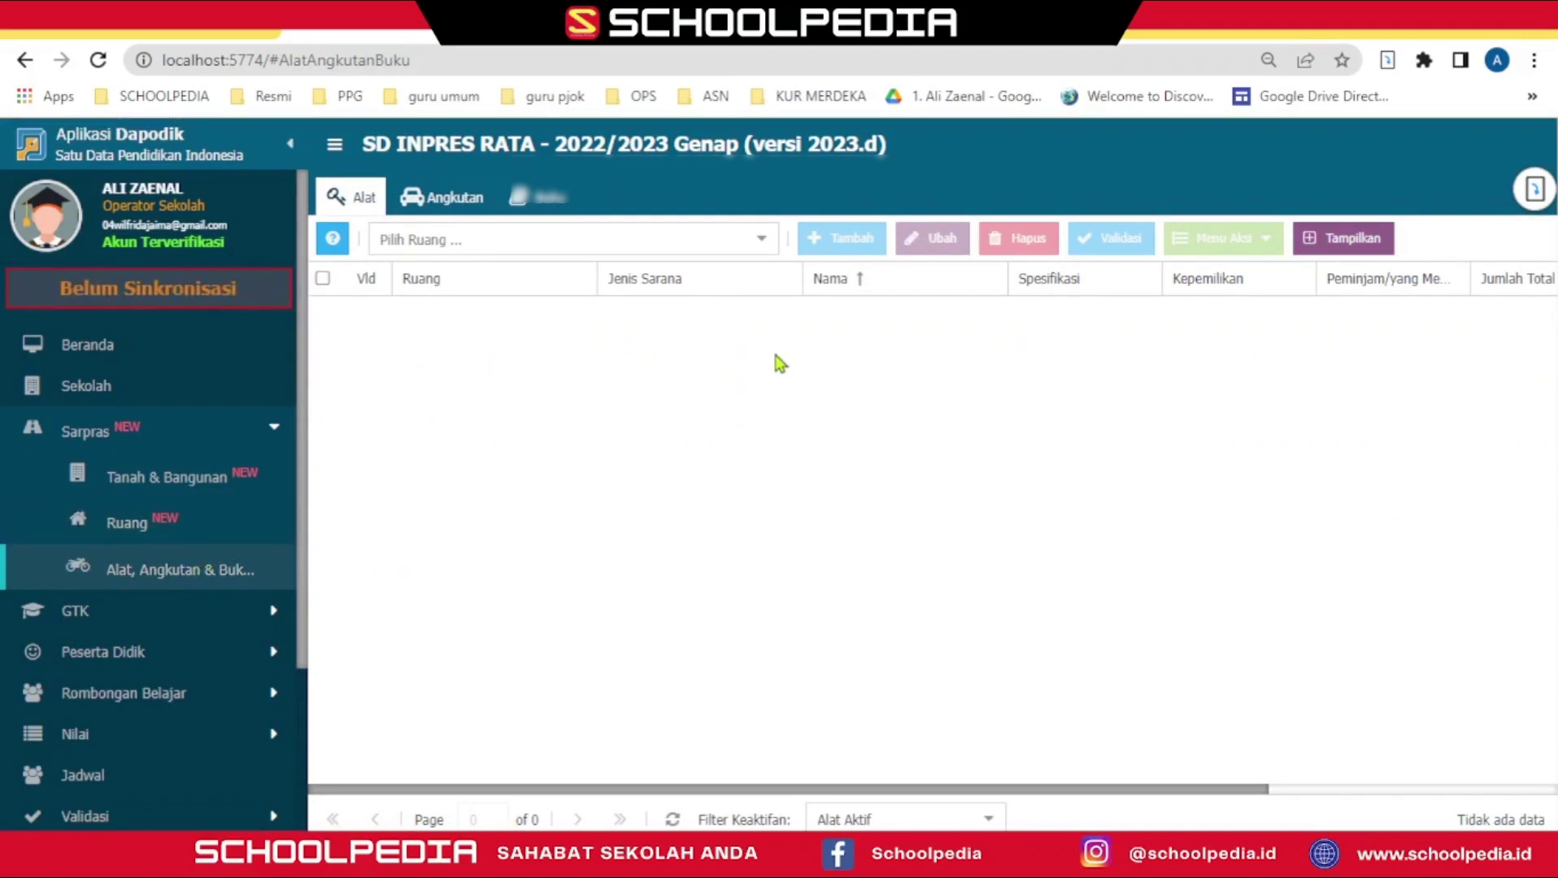
left_click(470, 203)
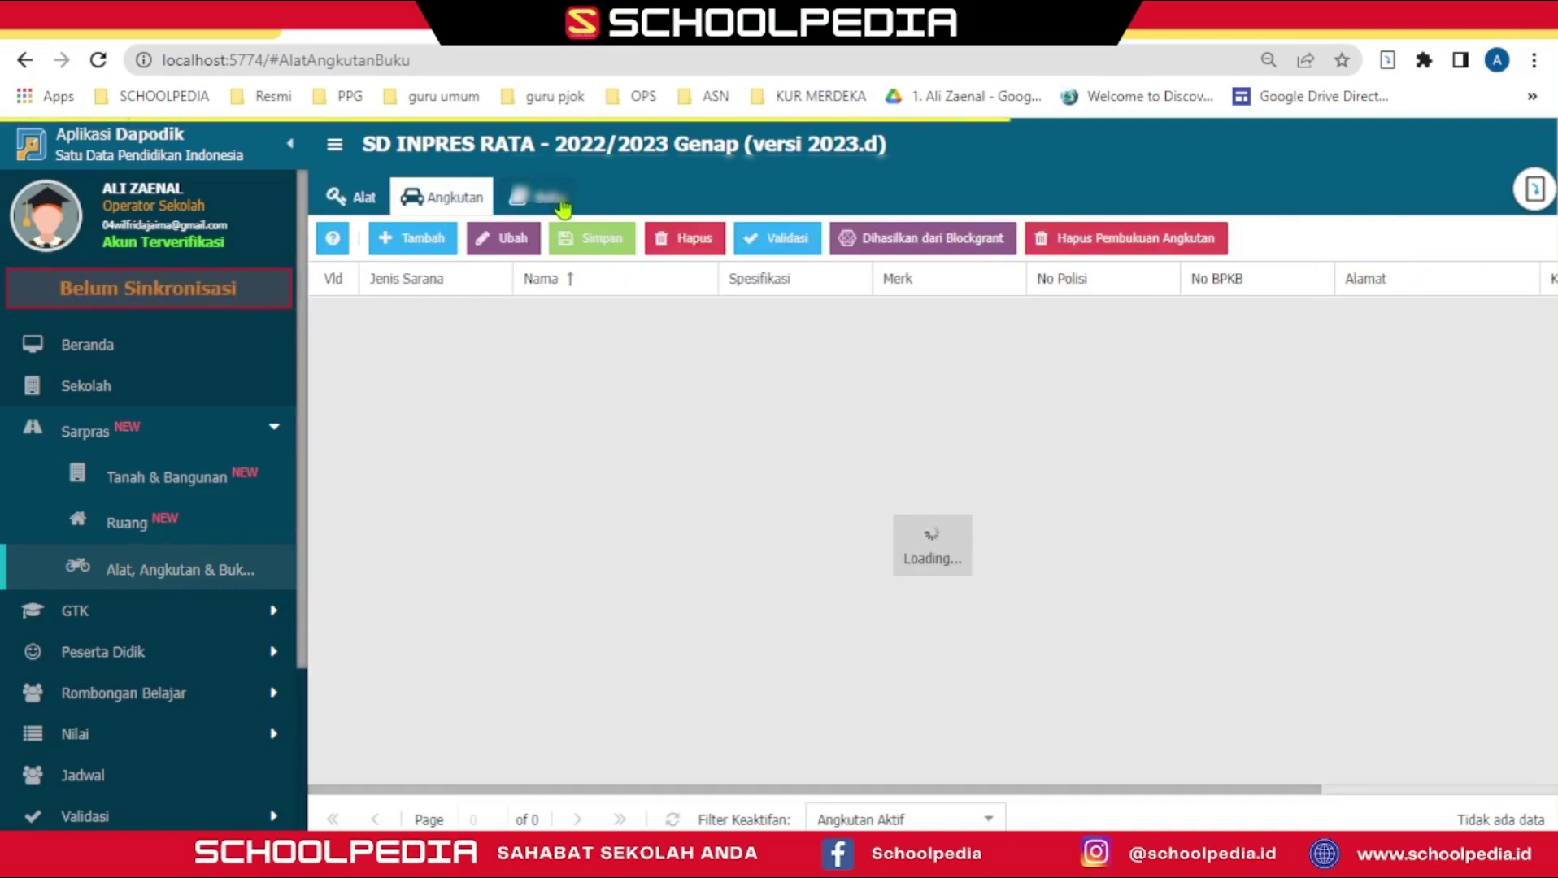
left_click(560, 204)
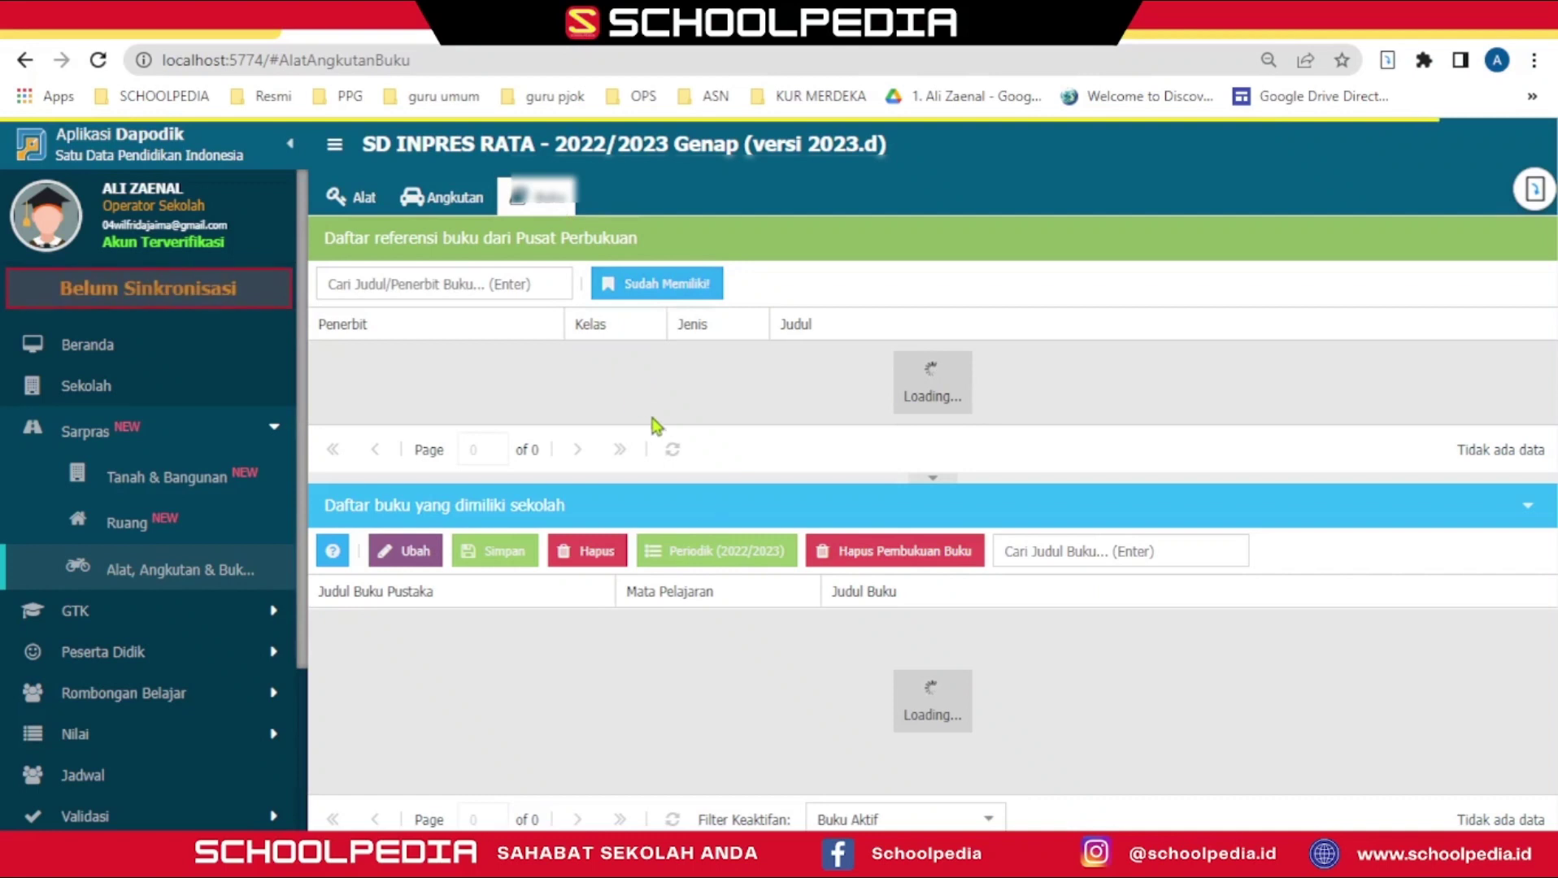
left_click(101, 619)
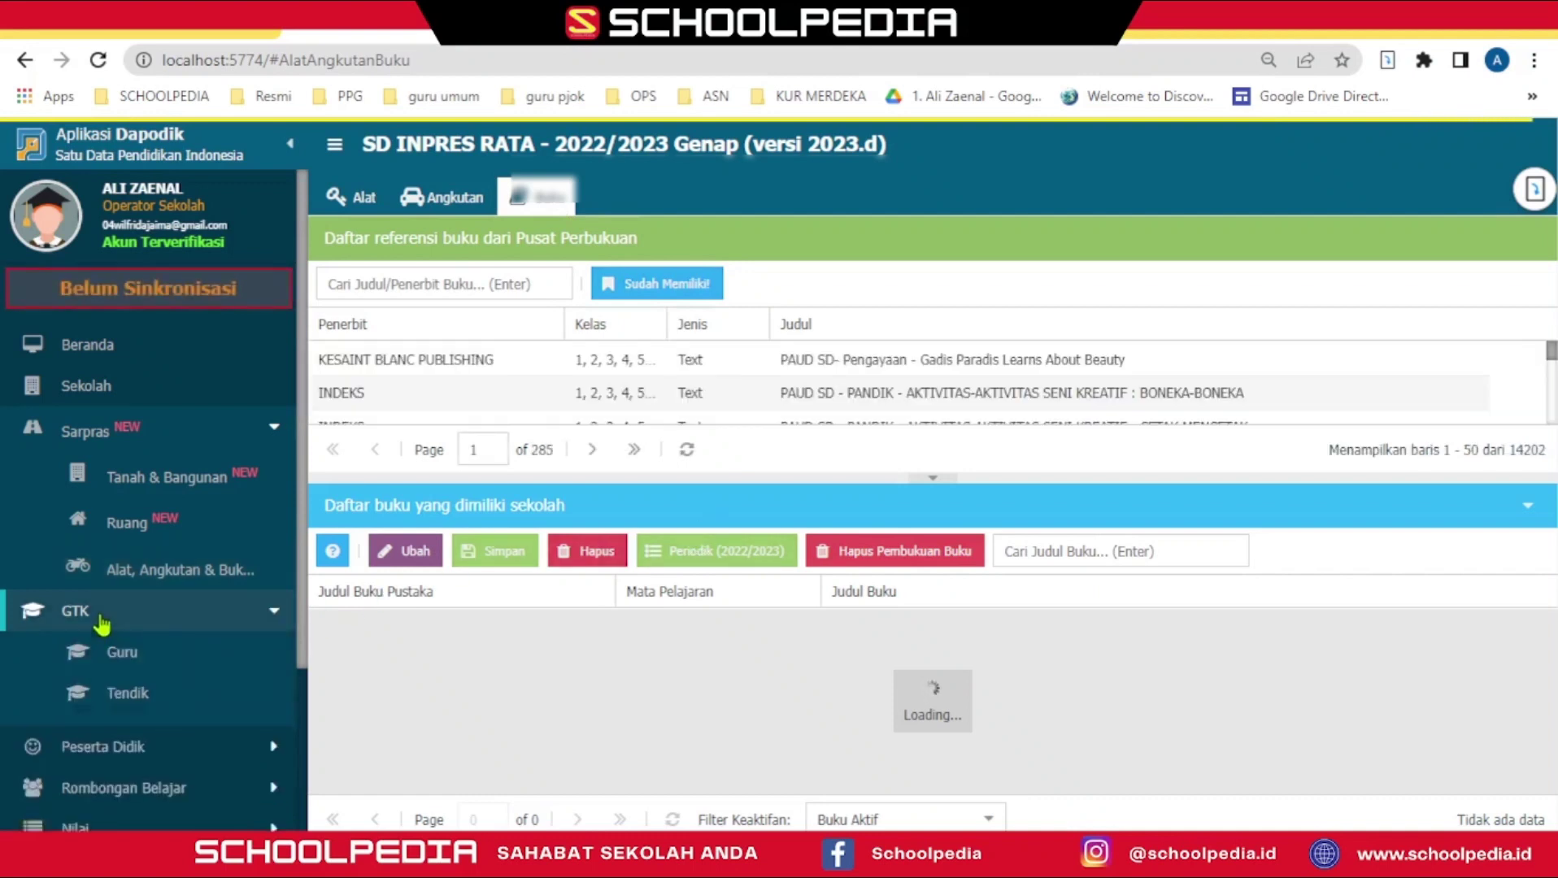
scroll(144, 630, "down", 2)
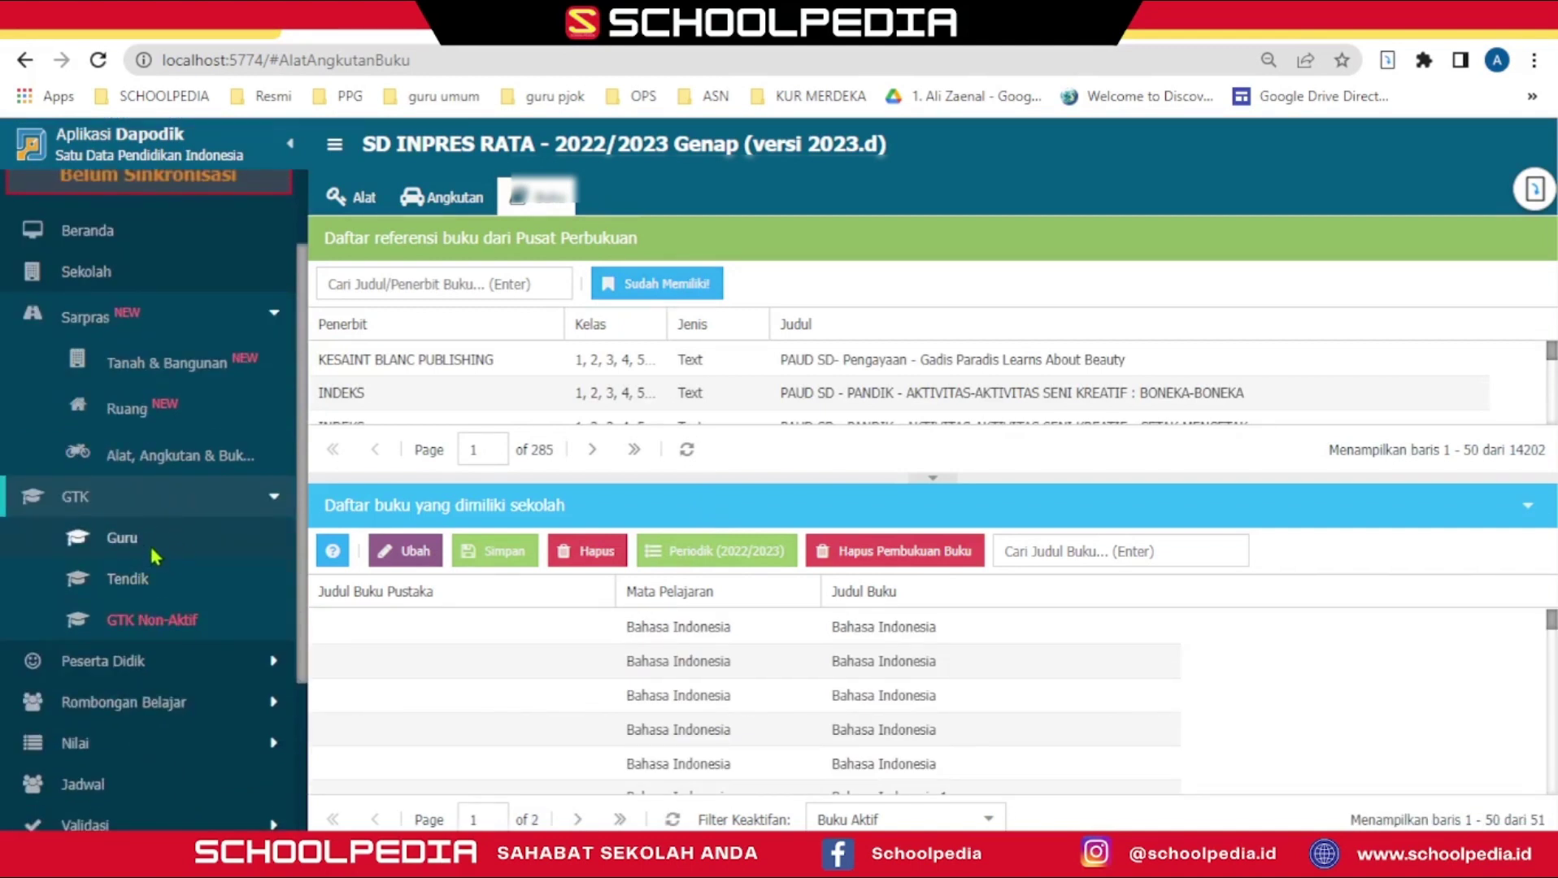
scroll(152, 553, "down", 2)
scroll(159, 468, "up", 2)
scroll(148, 498, "down", 2)
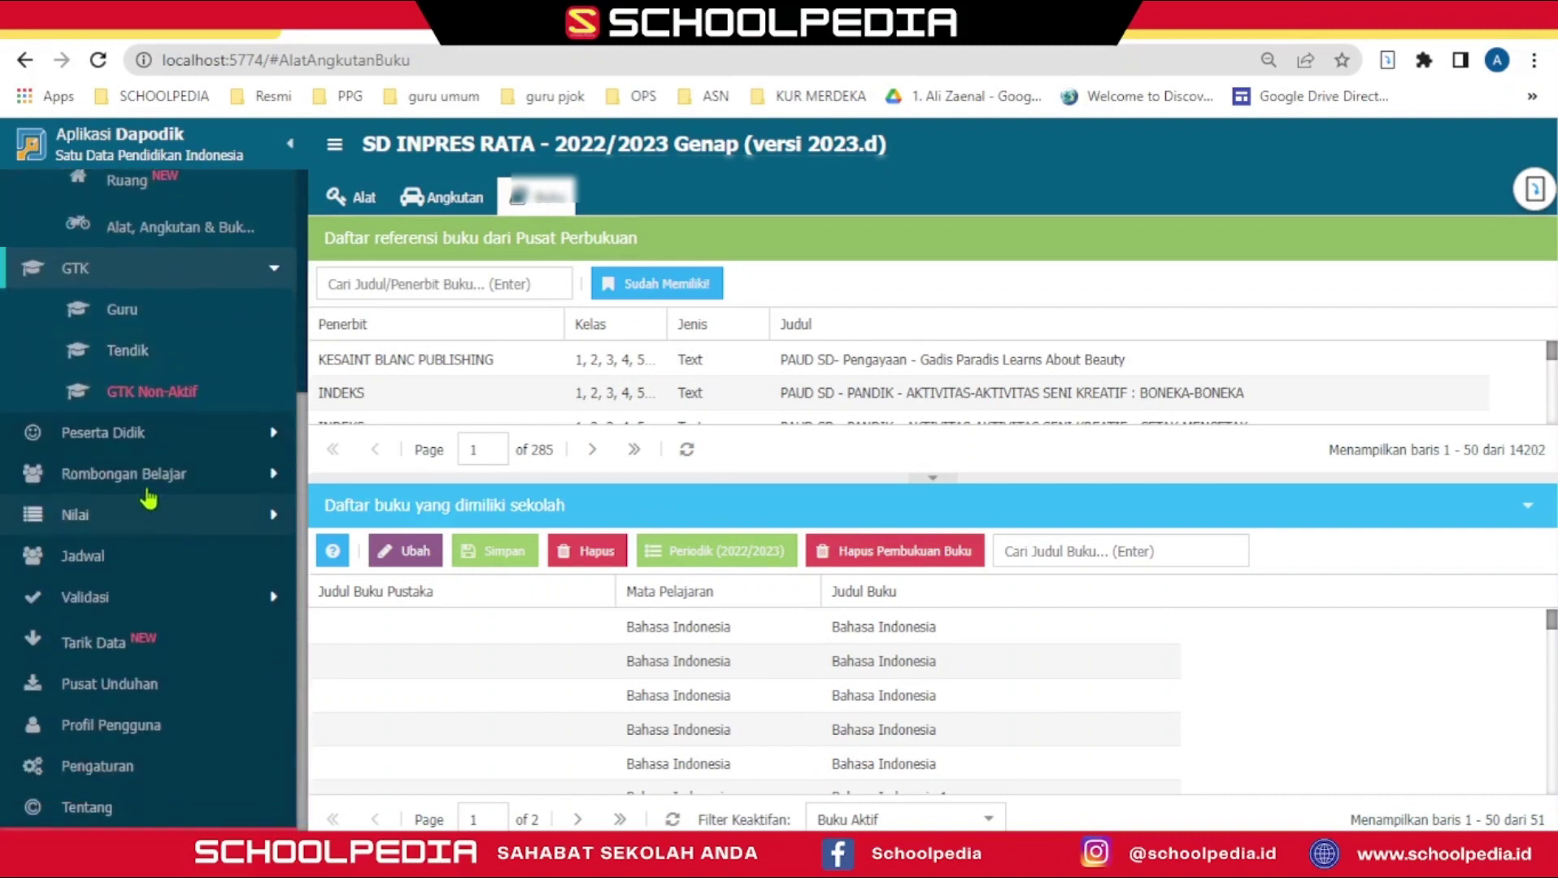
left_click(149, 433)
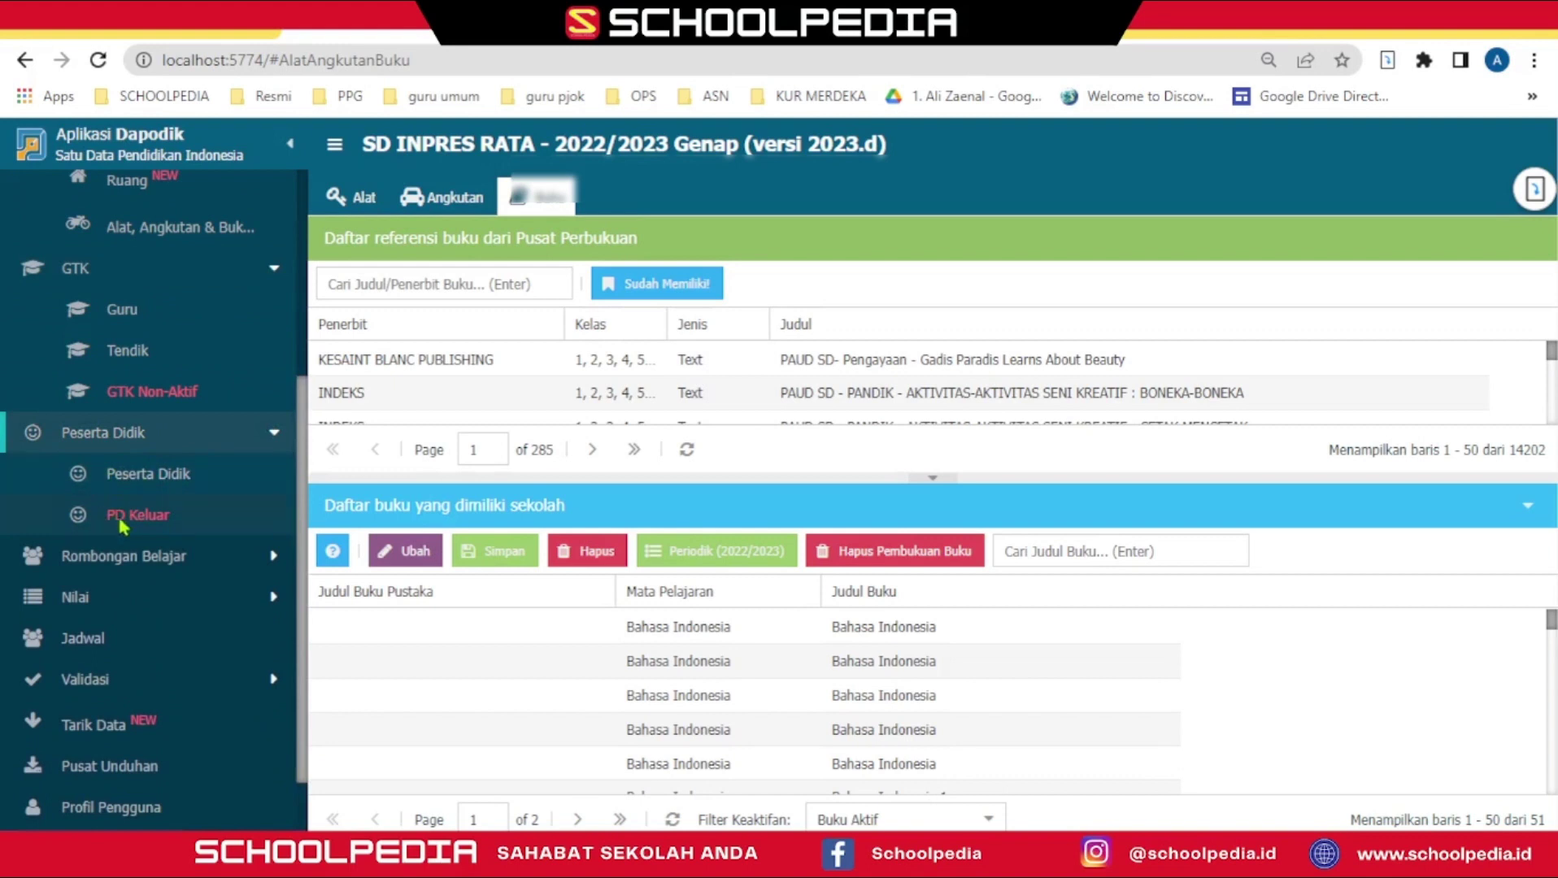
scroll(115, 508, "down", 1)
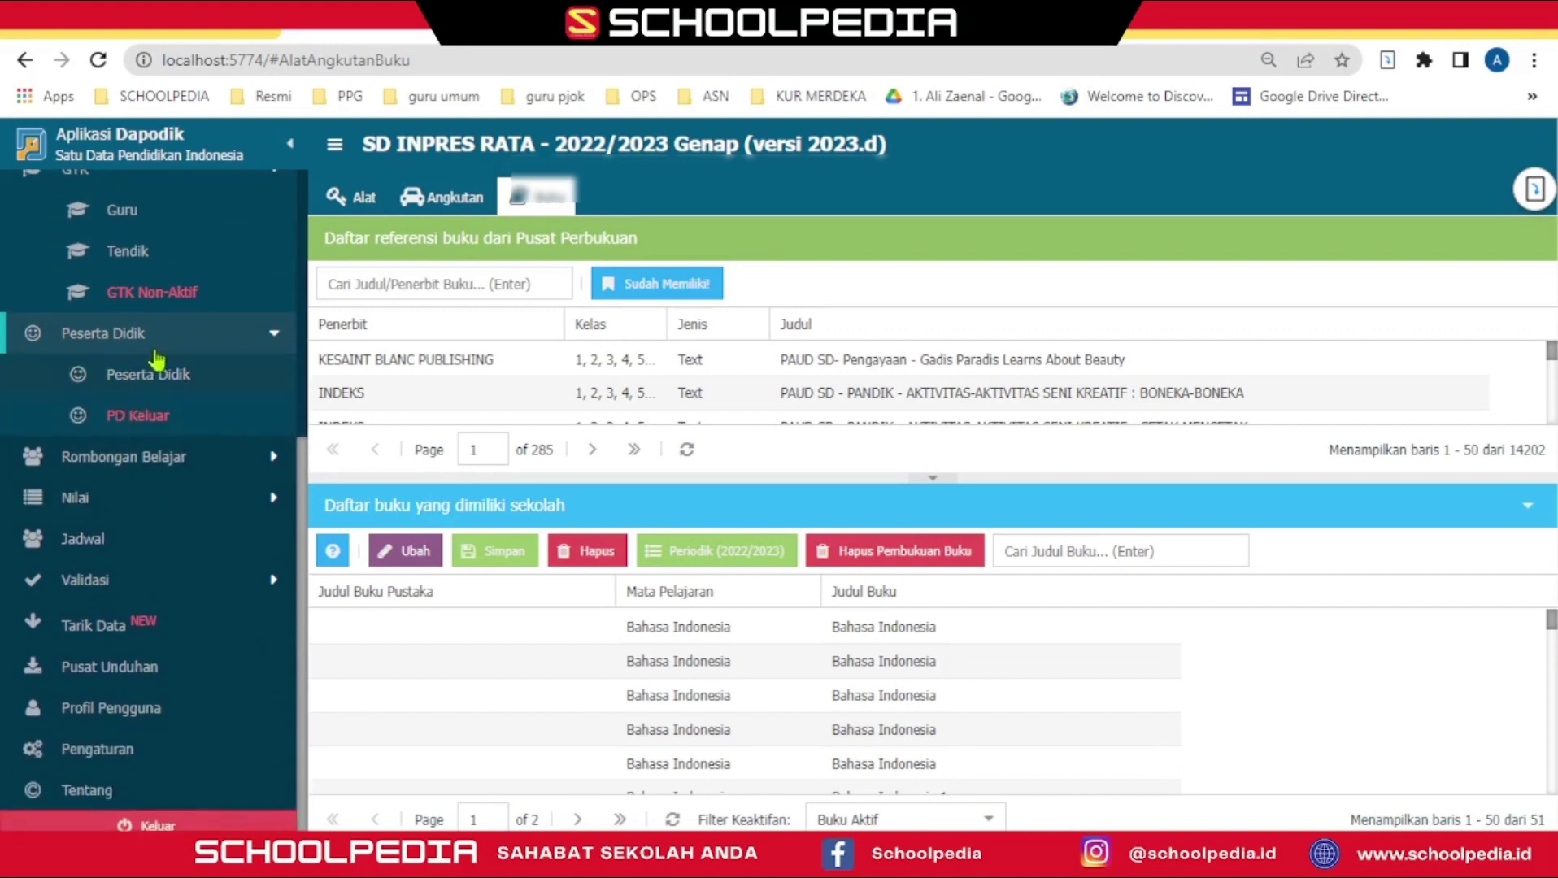
scroll(175, 374, "up", 1)
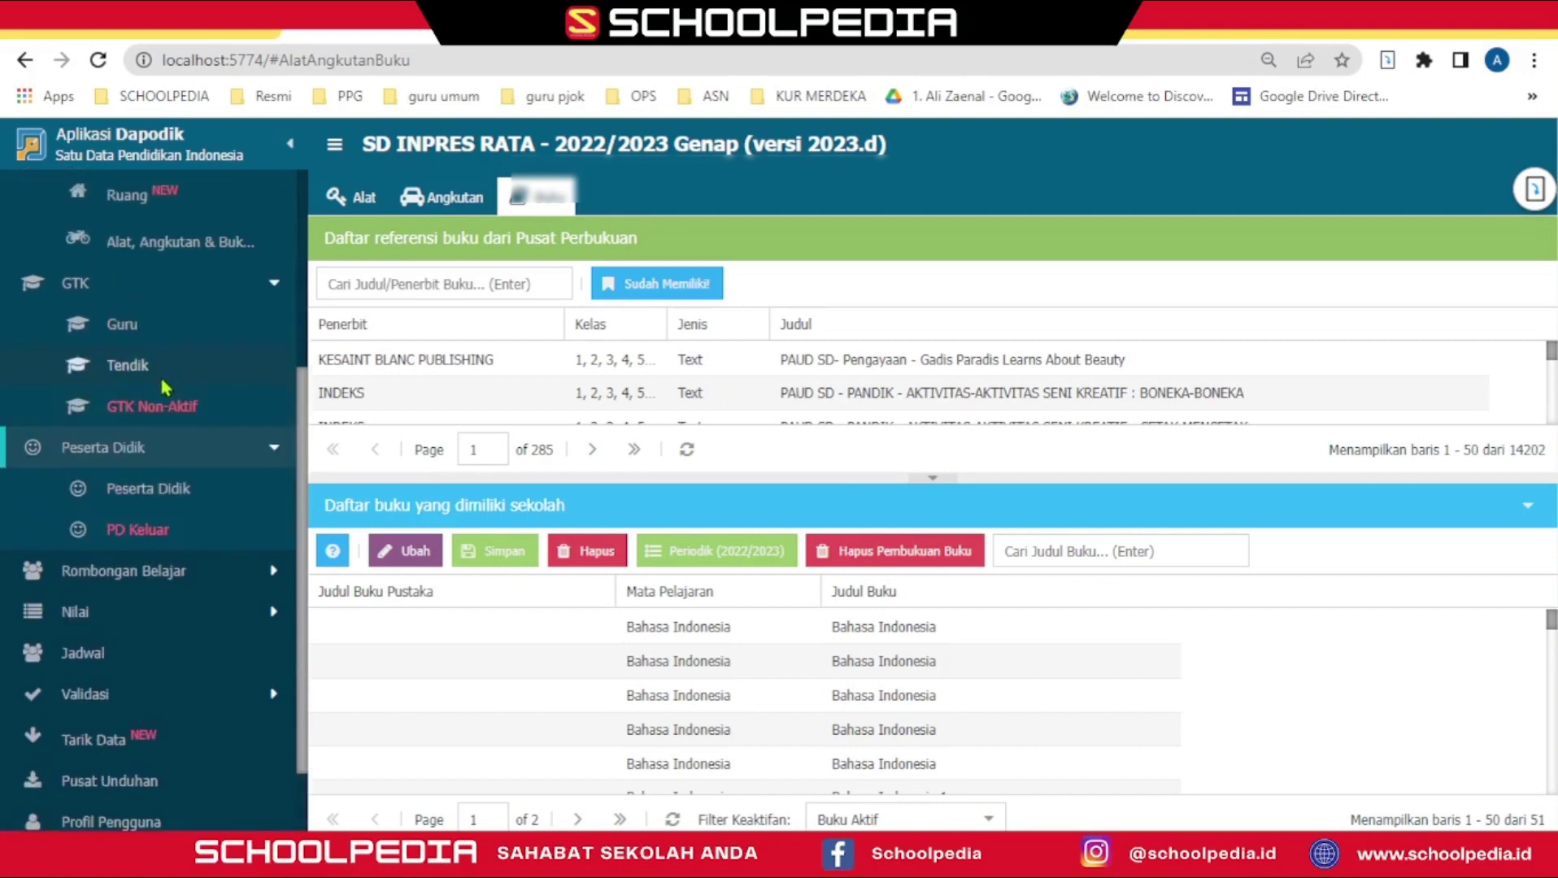
scroll(176, 373, "down", 1)
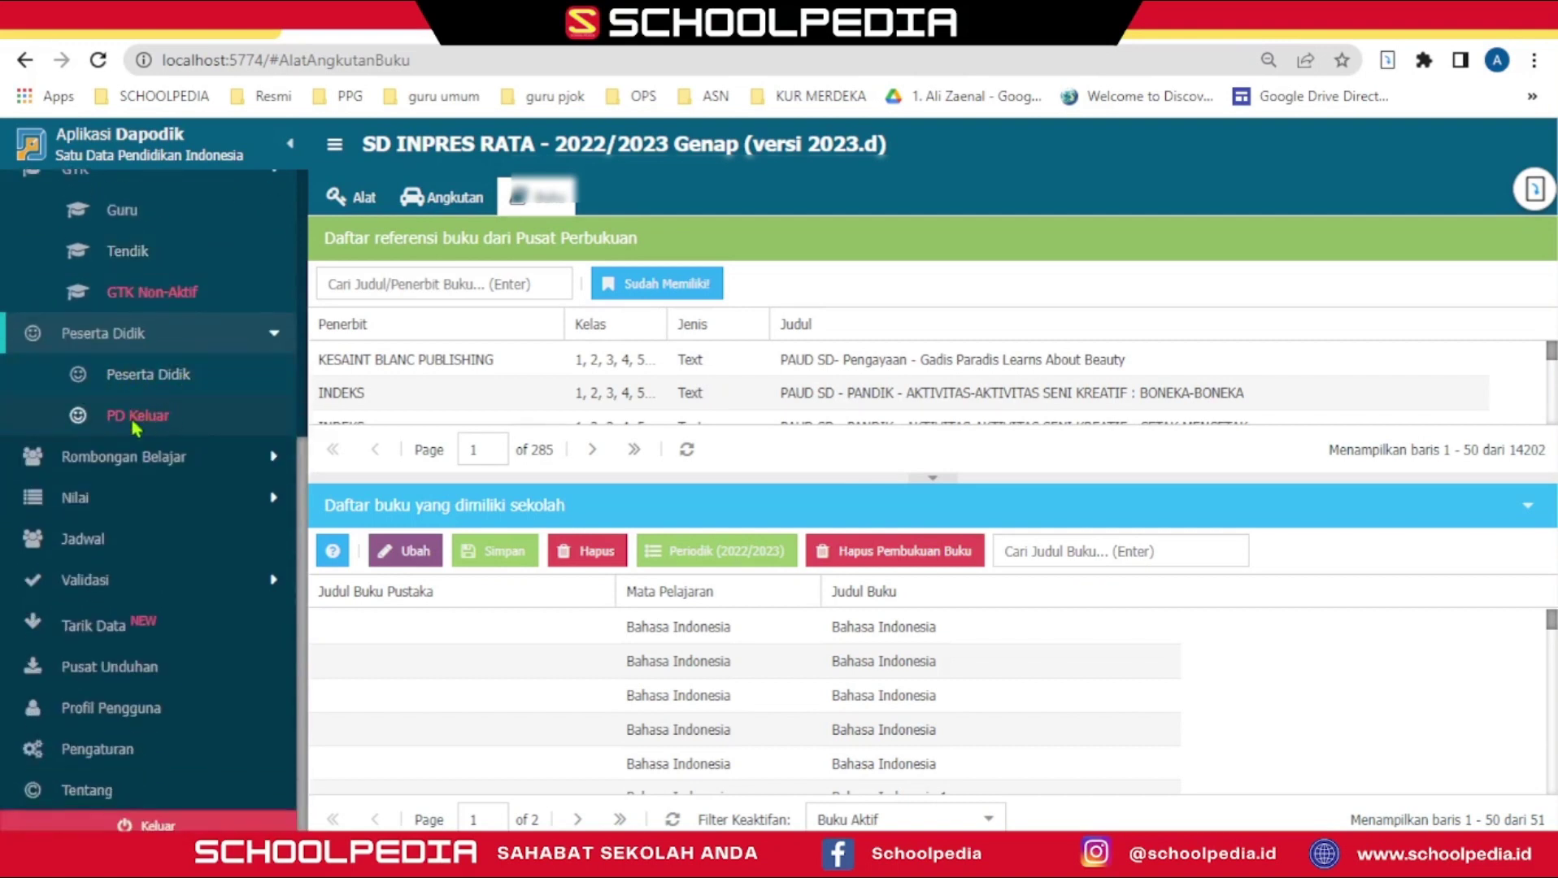
Step: In the Reguler Rombongan Belajar data, carry KELAS 1 over from semester 1 with Lanjutkan Semester
left_click(140, 458)
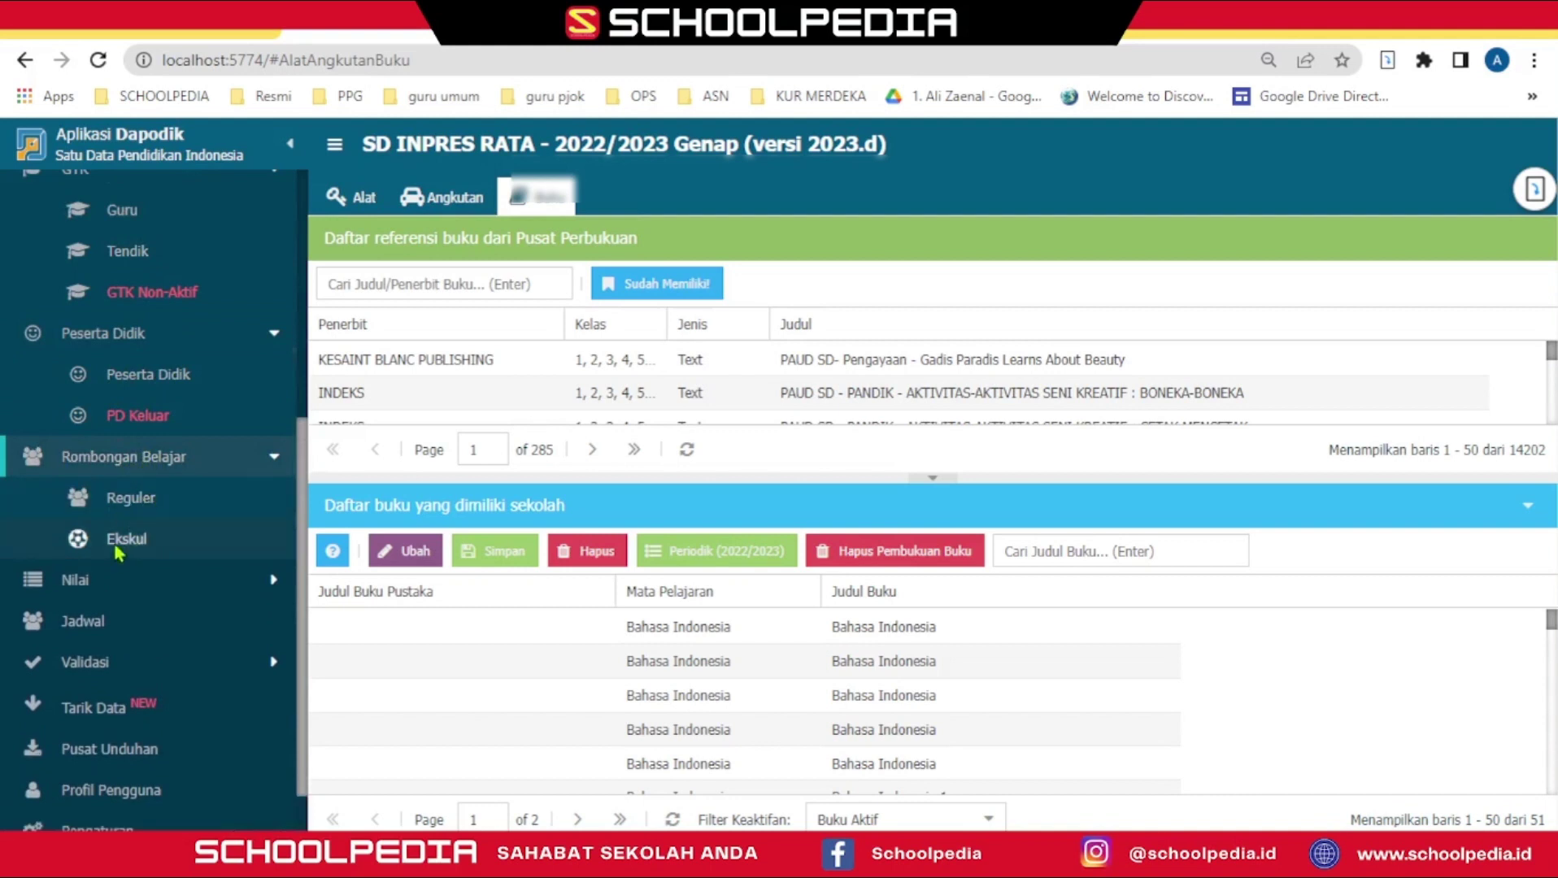
left_click(136, 502)
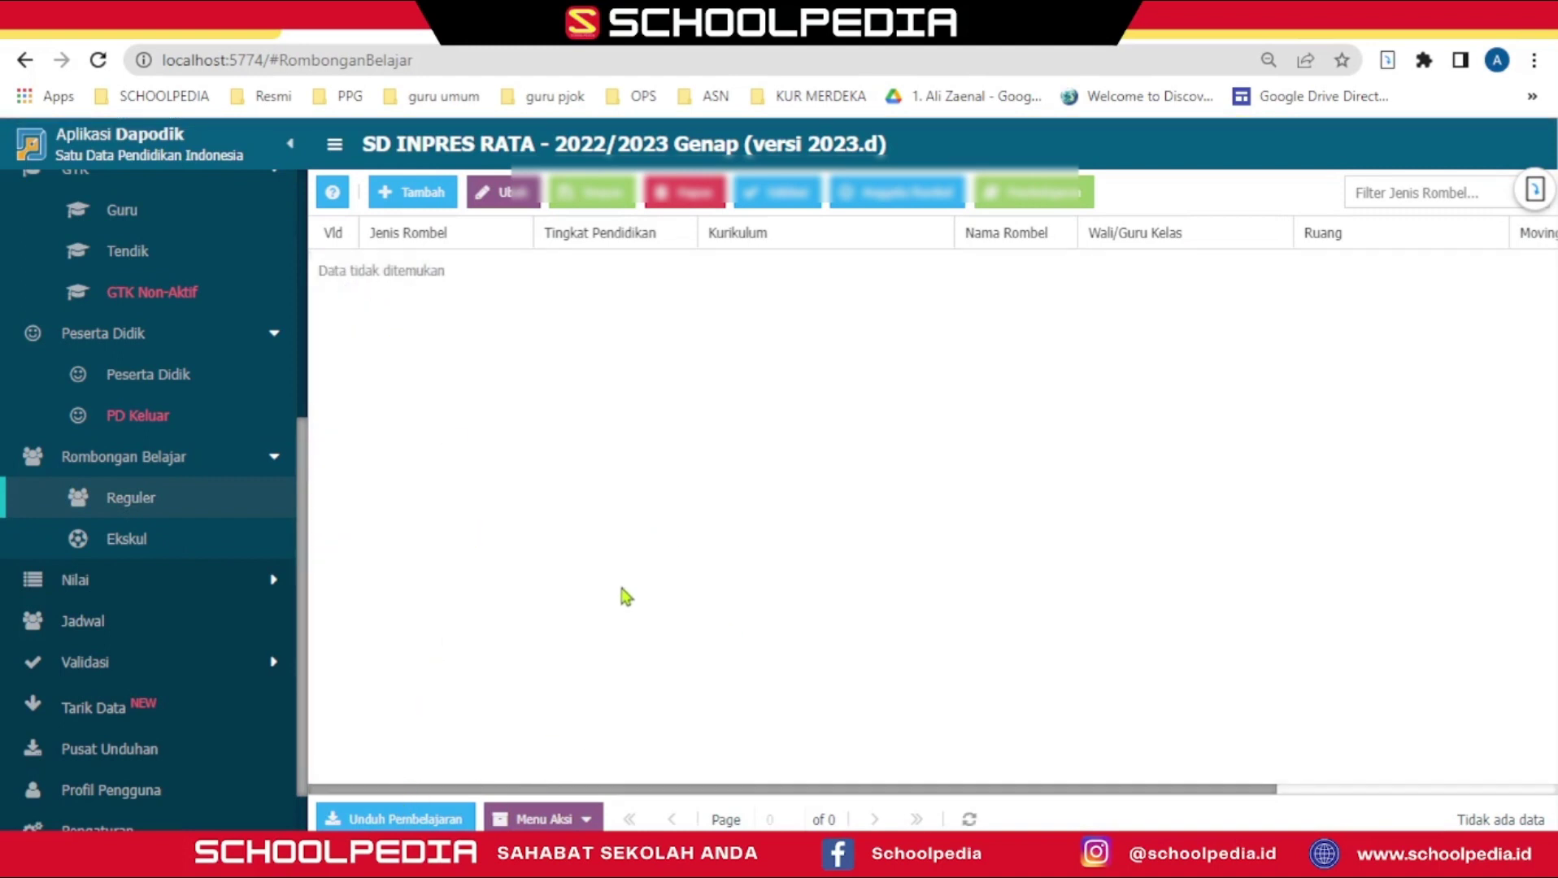
left_click(590, 819)
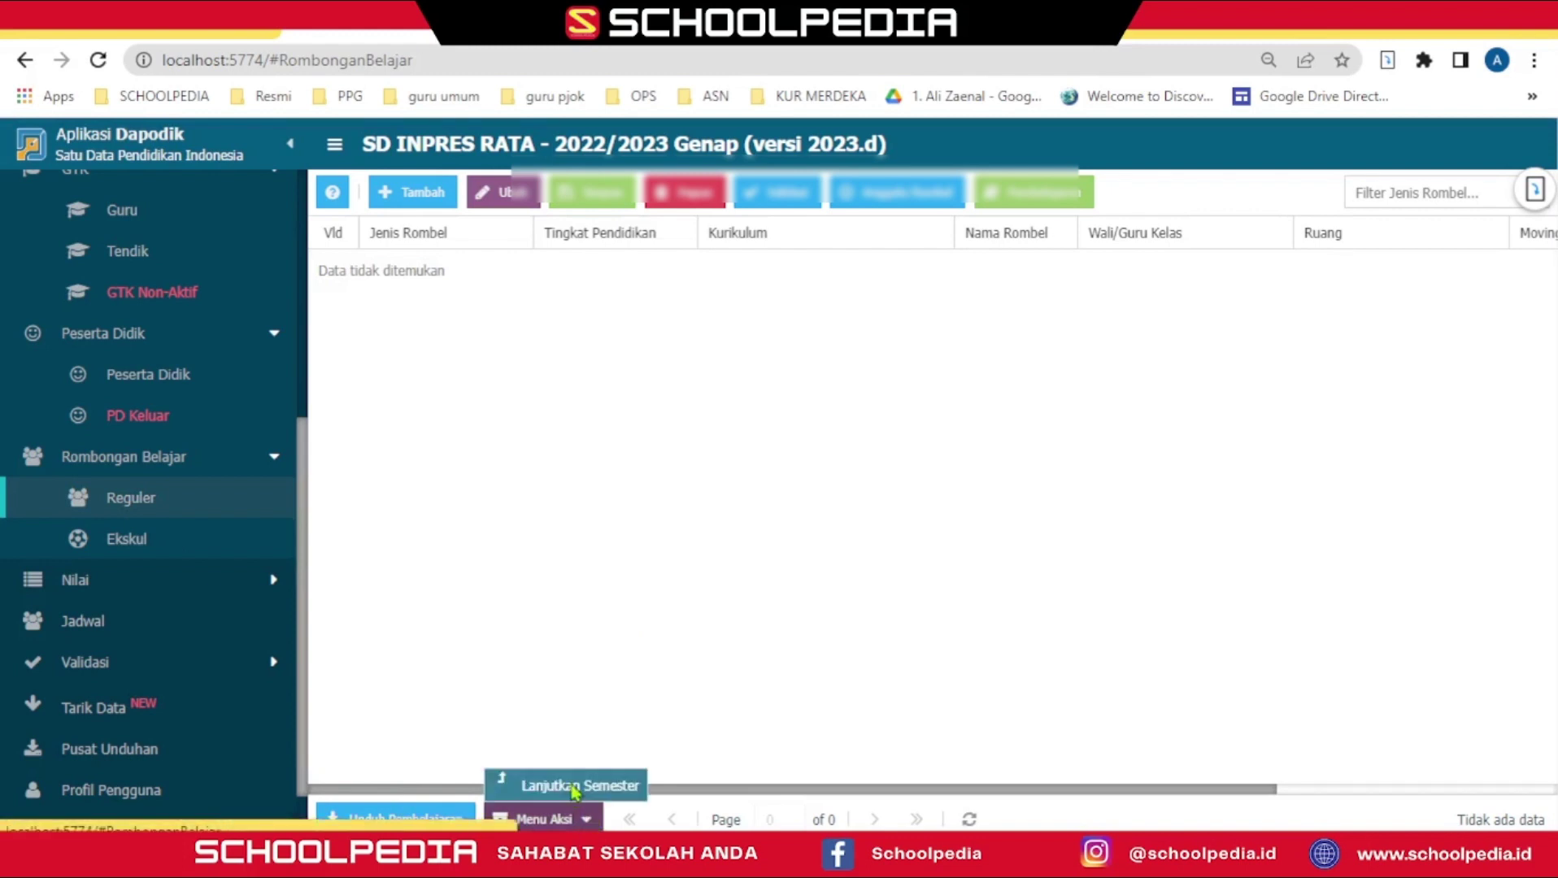
left_click(573, 787)
left_click(1032, 482)
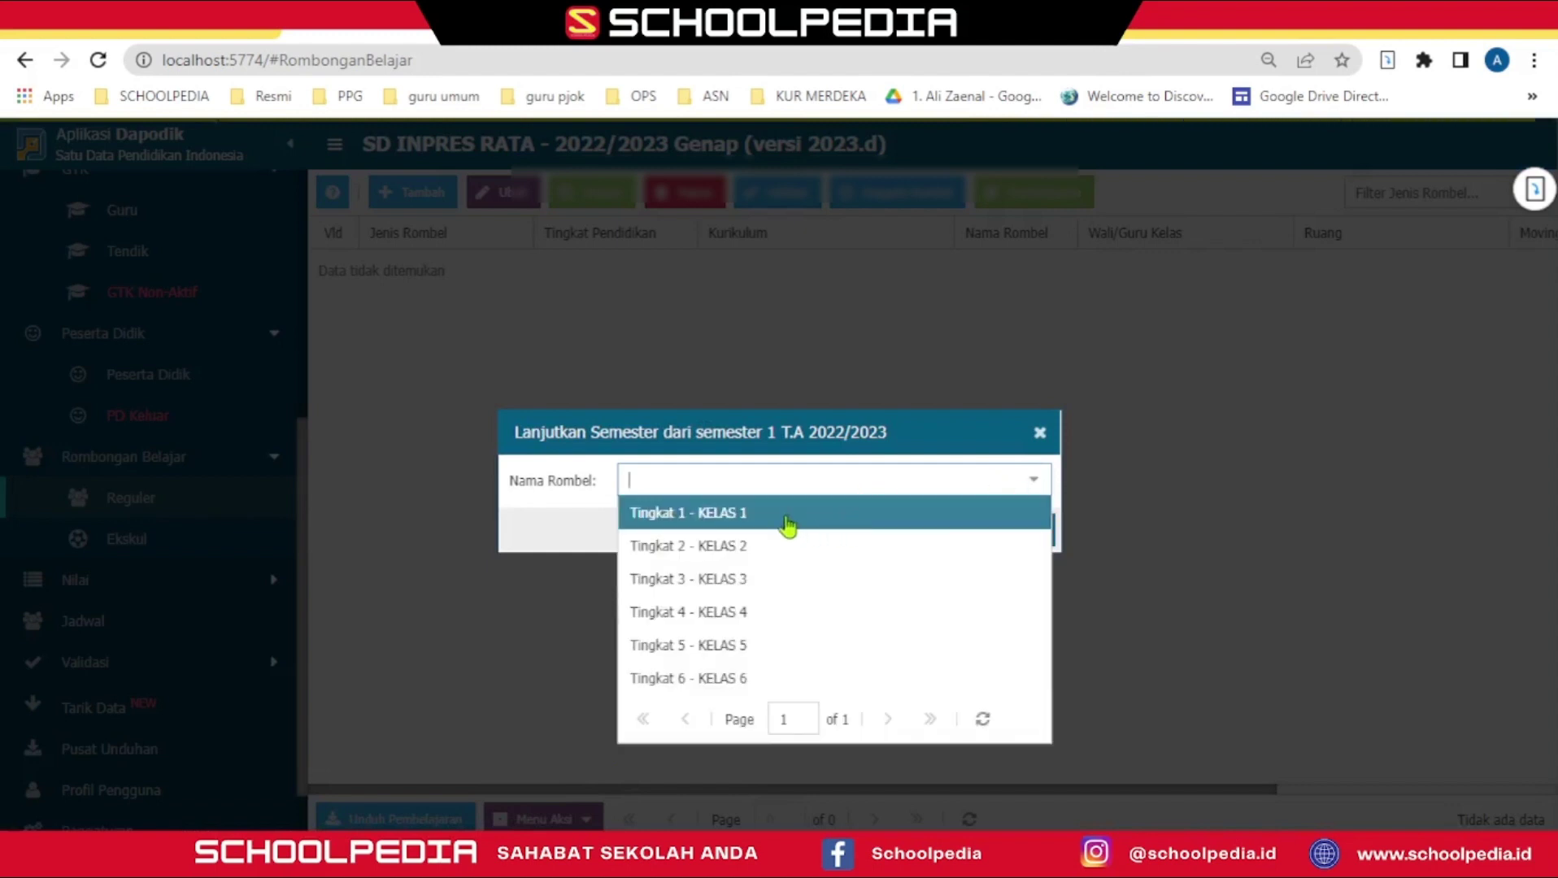
left_click(787, 514)
left_click(959, 532)
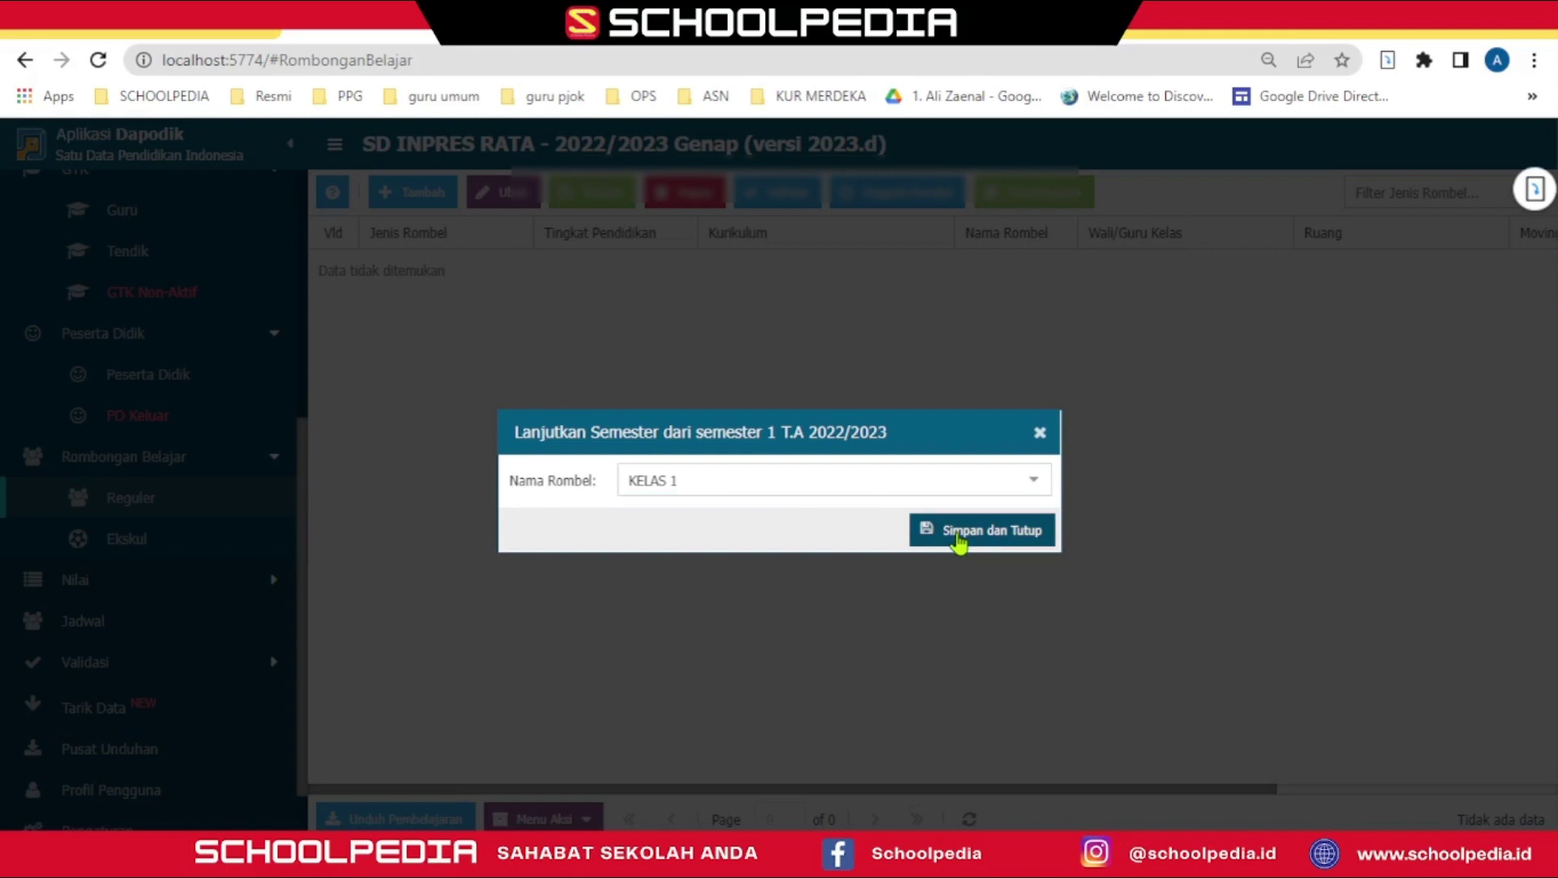
left_click(740, 539)
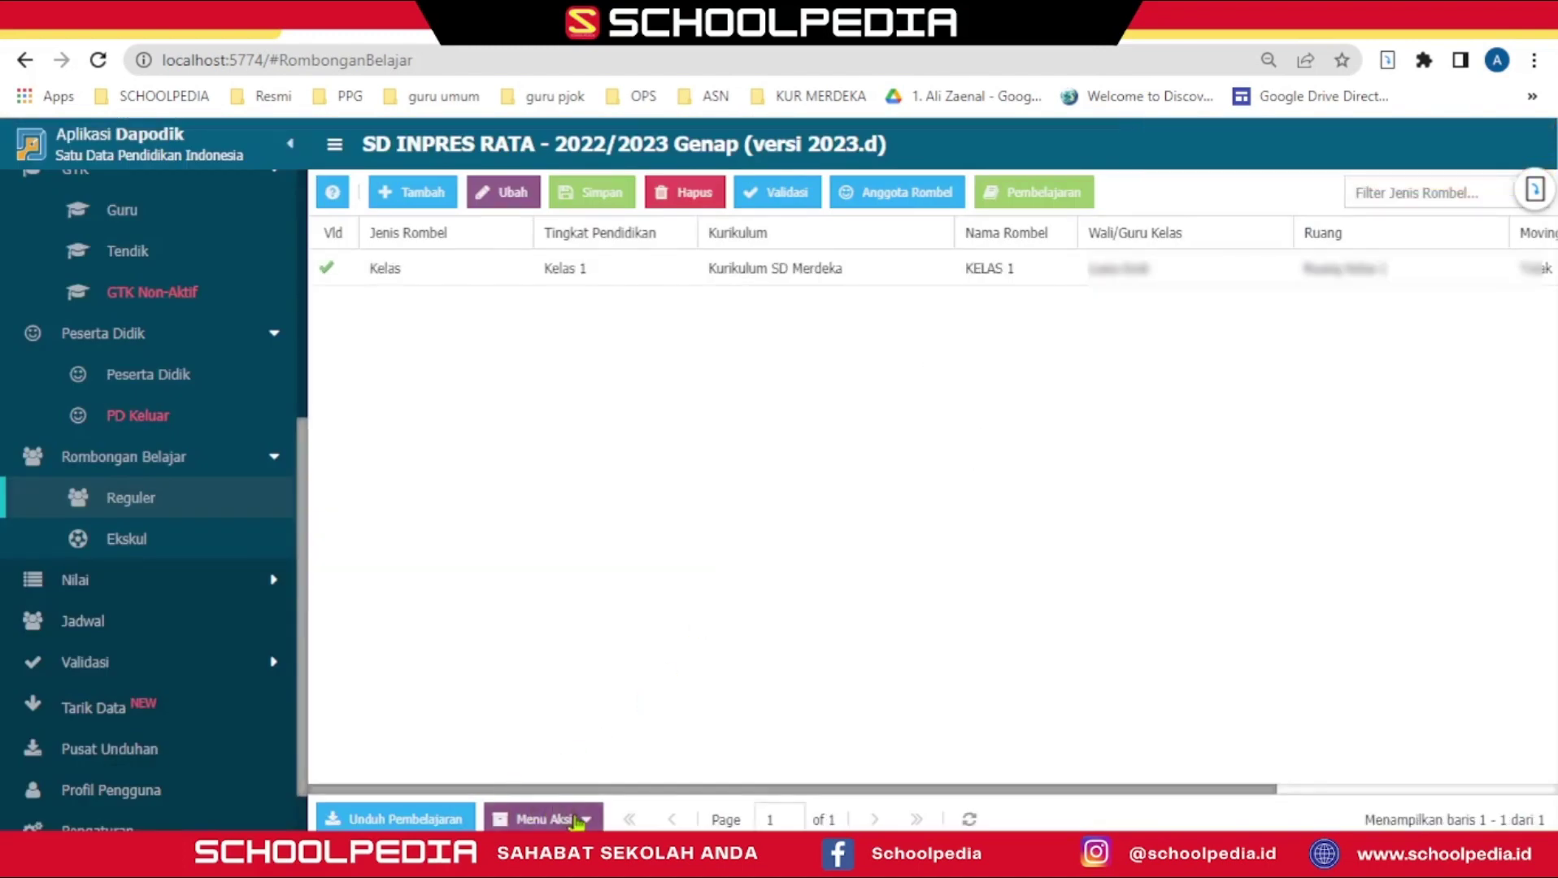
Step: Carry the regular rombel KELAS 2 over from semester 1 with Lanjutkan Semester
left_click(576, 821)
left_click(624, 789)
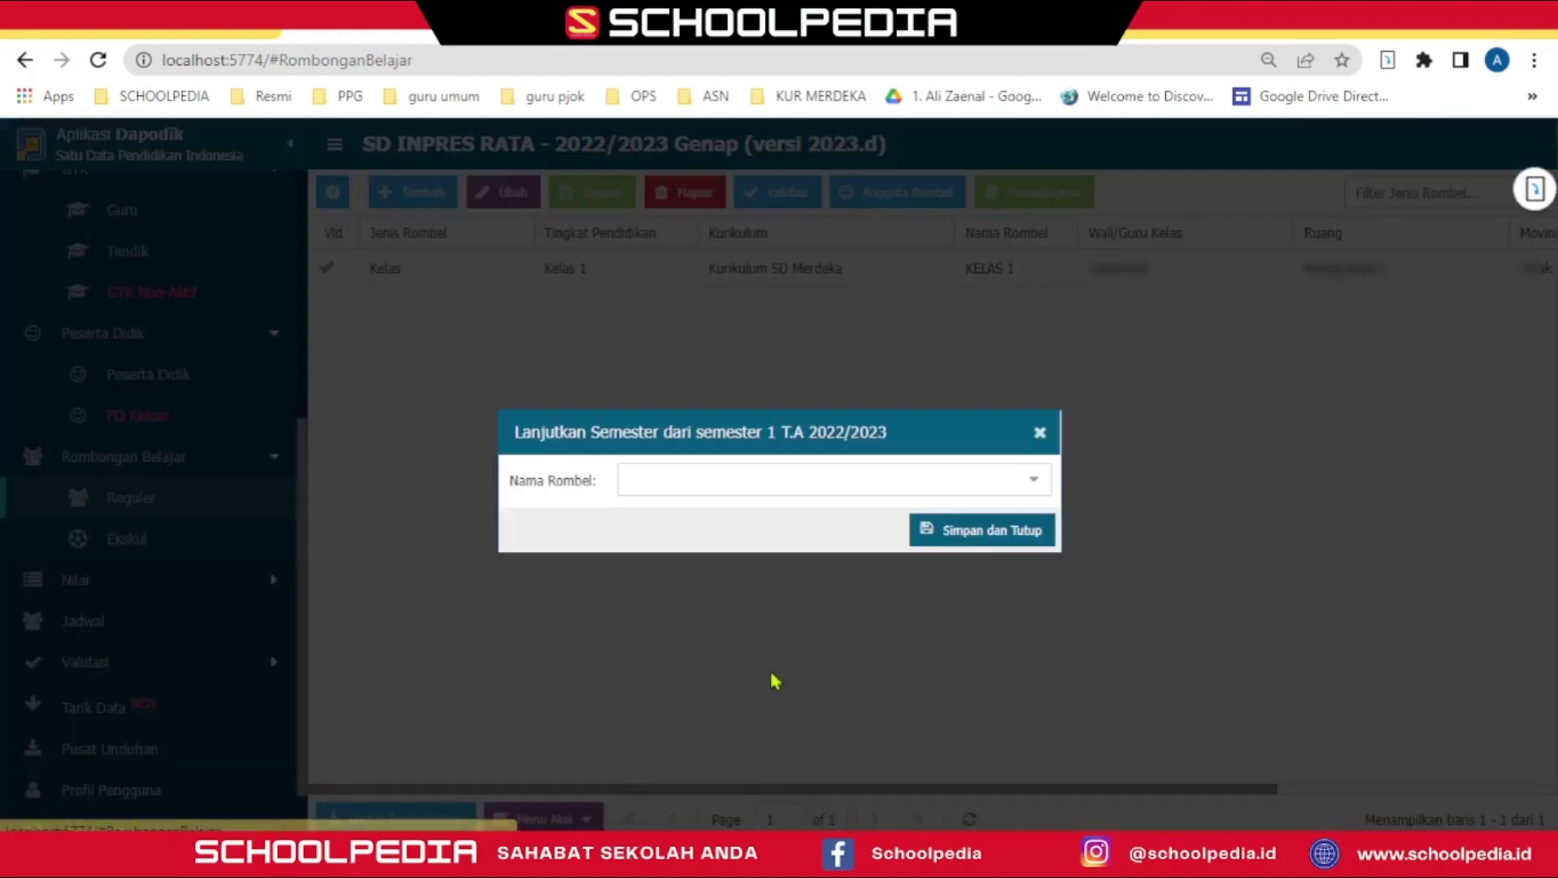
left_click(1032, 479)
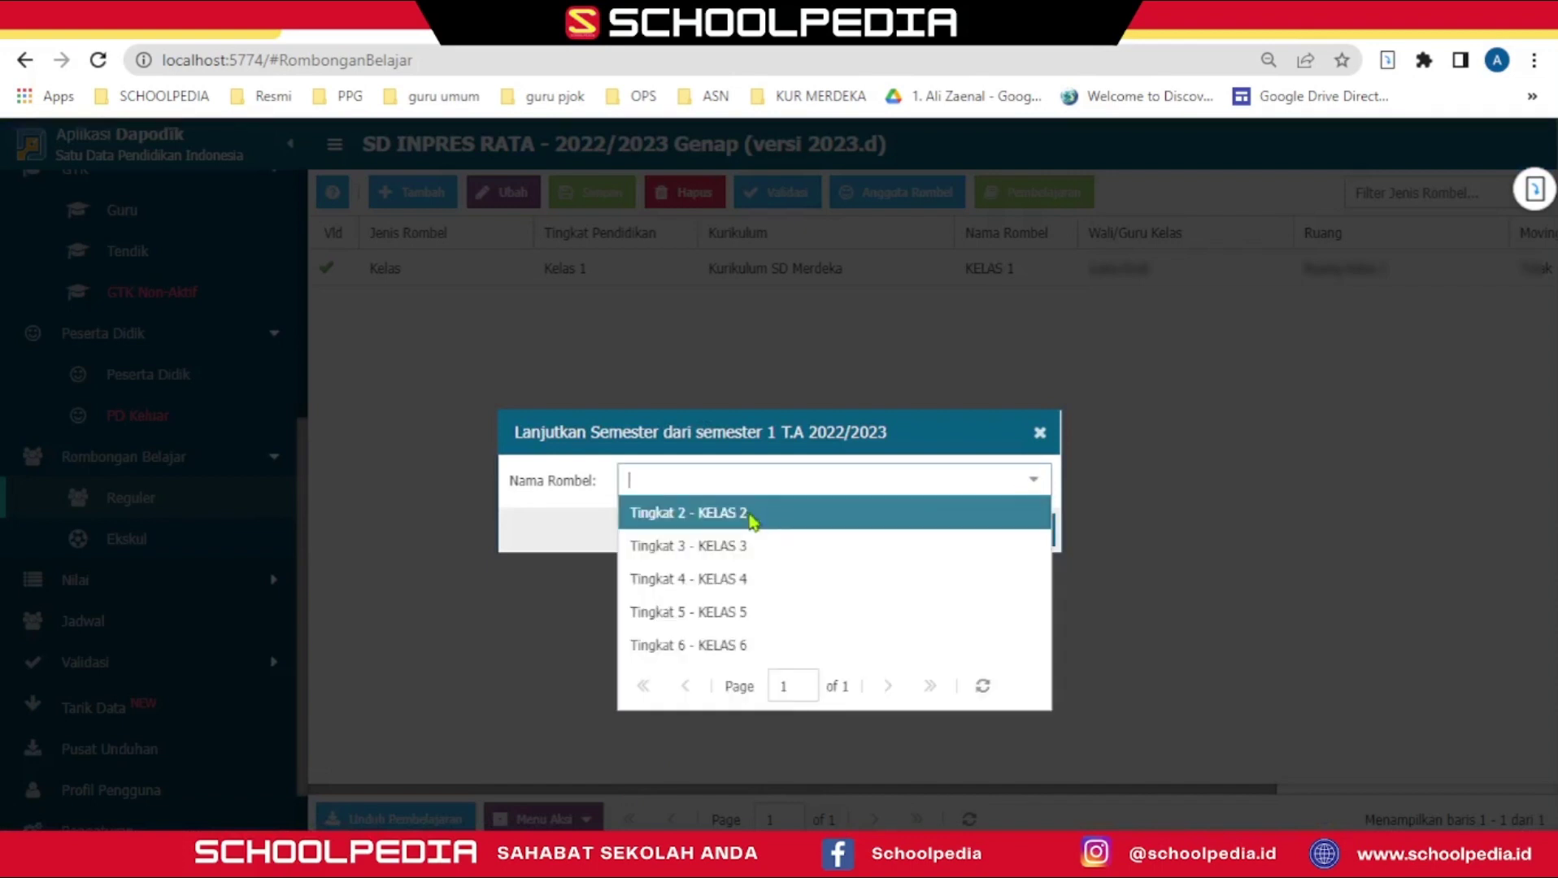
left_click(751, 521)
left_click(948, 542)
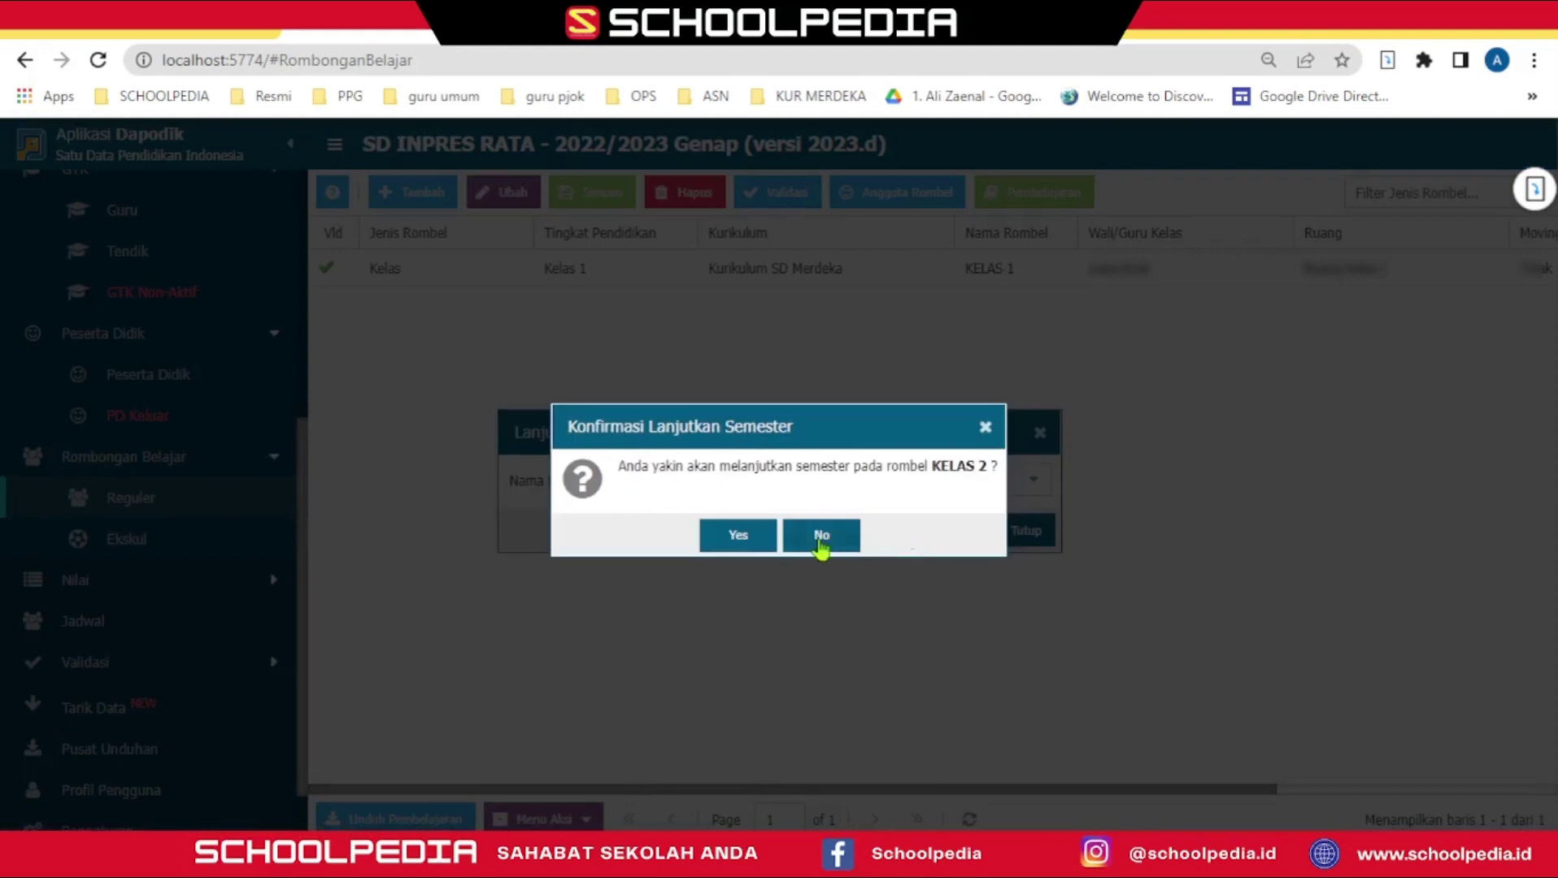
left_click(751, 540)
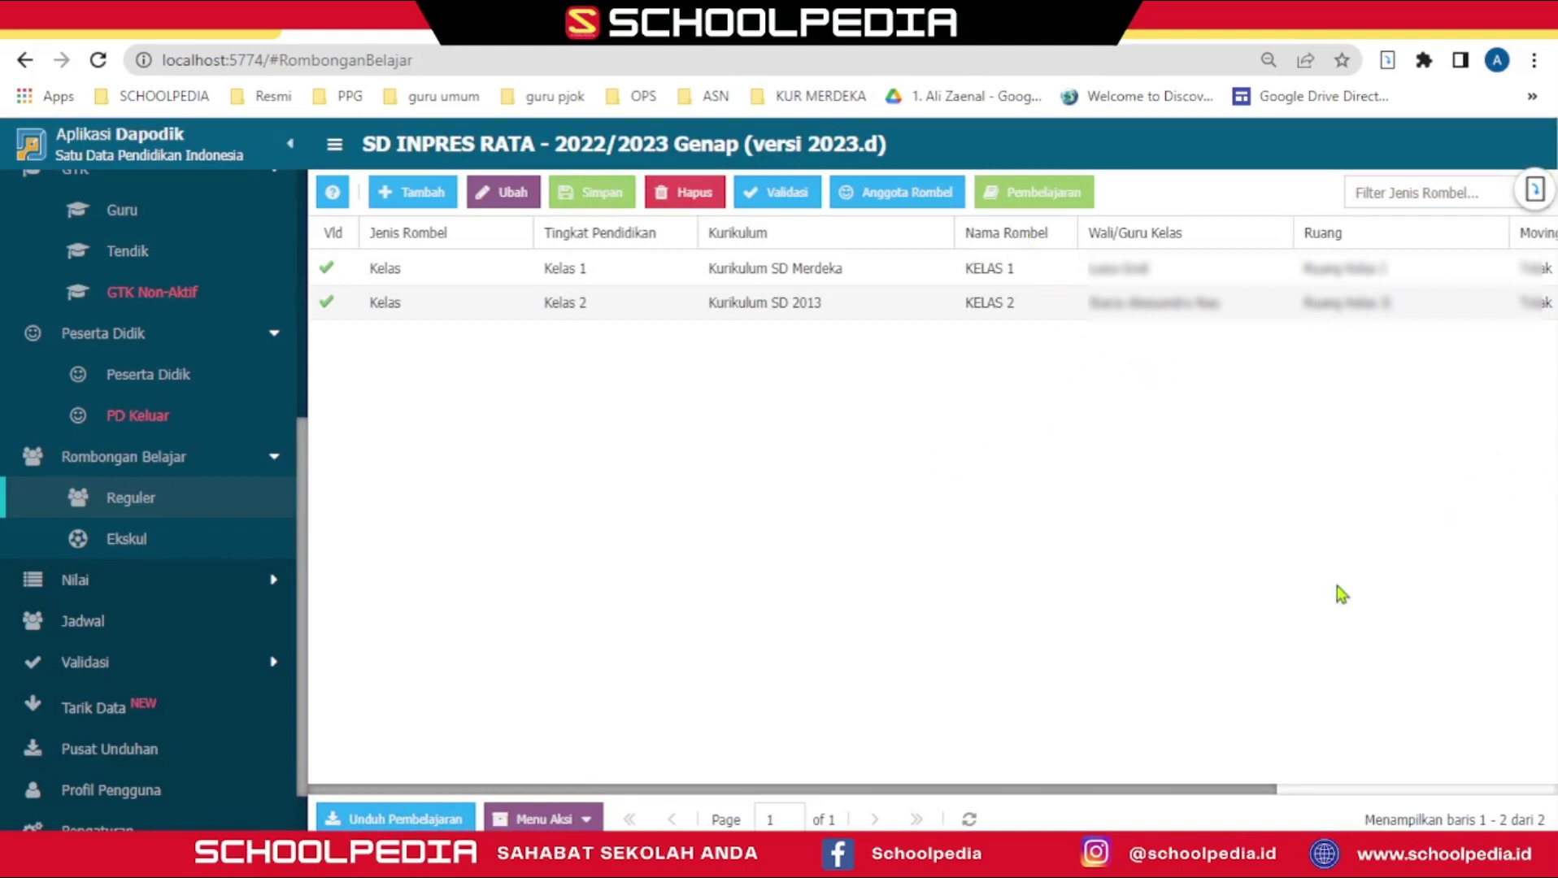
Step: Carry the regular rombel KELAS 3 over from semester 1 with Lanjutkan Semester
left_click(582, 821)
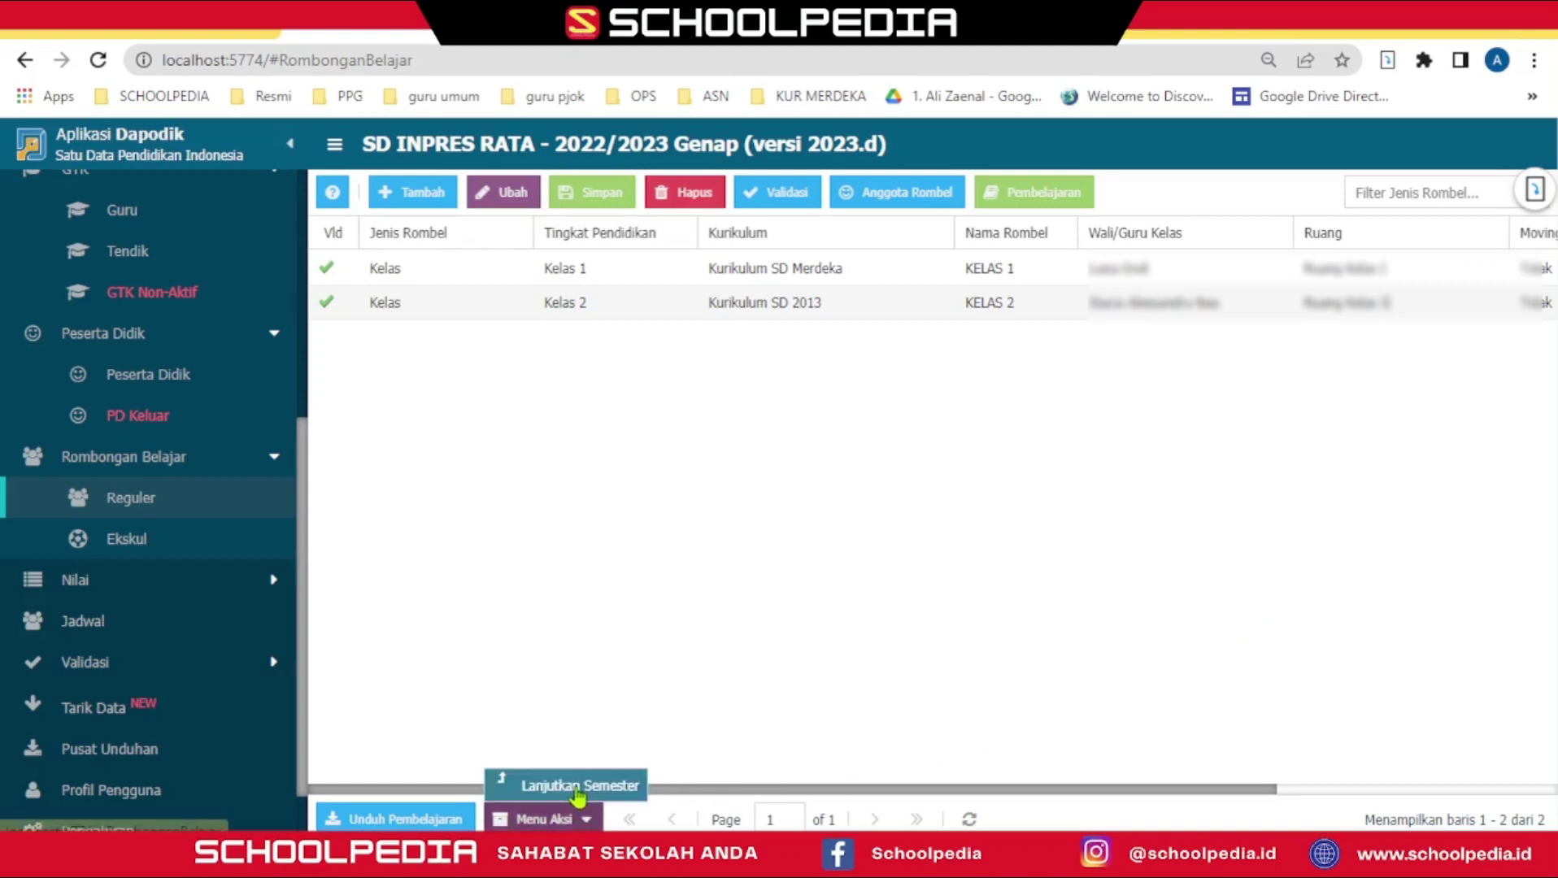
left_click(579, 789)
left_click(1031, 483)
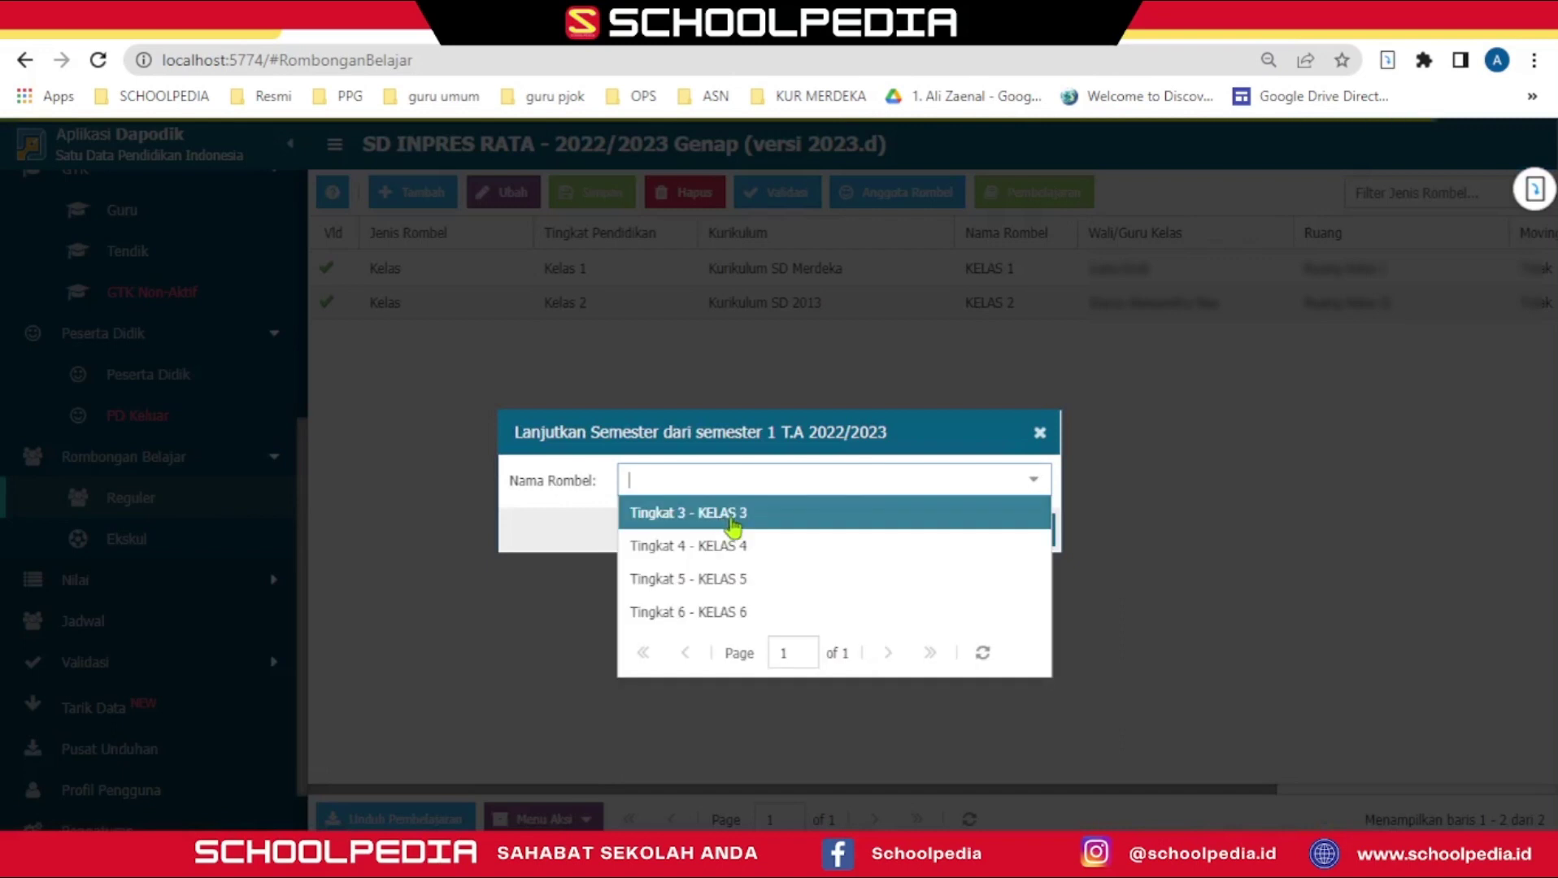
left_click(730, 522)
left_click(955, 533)
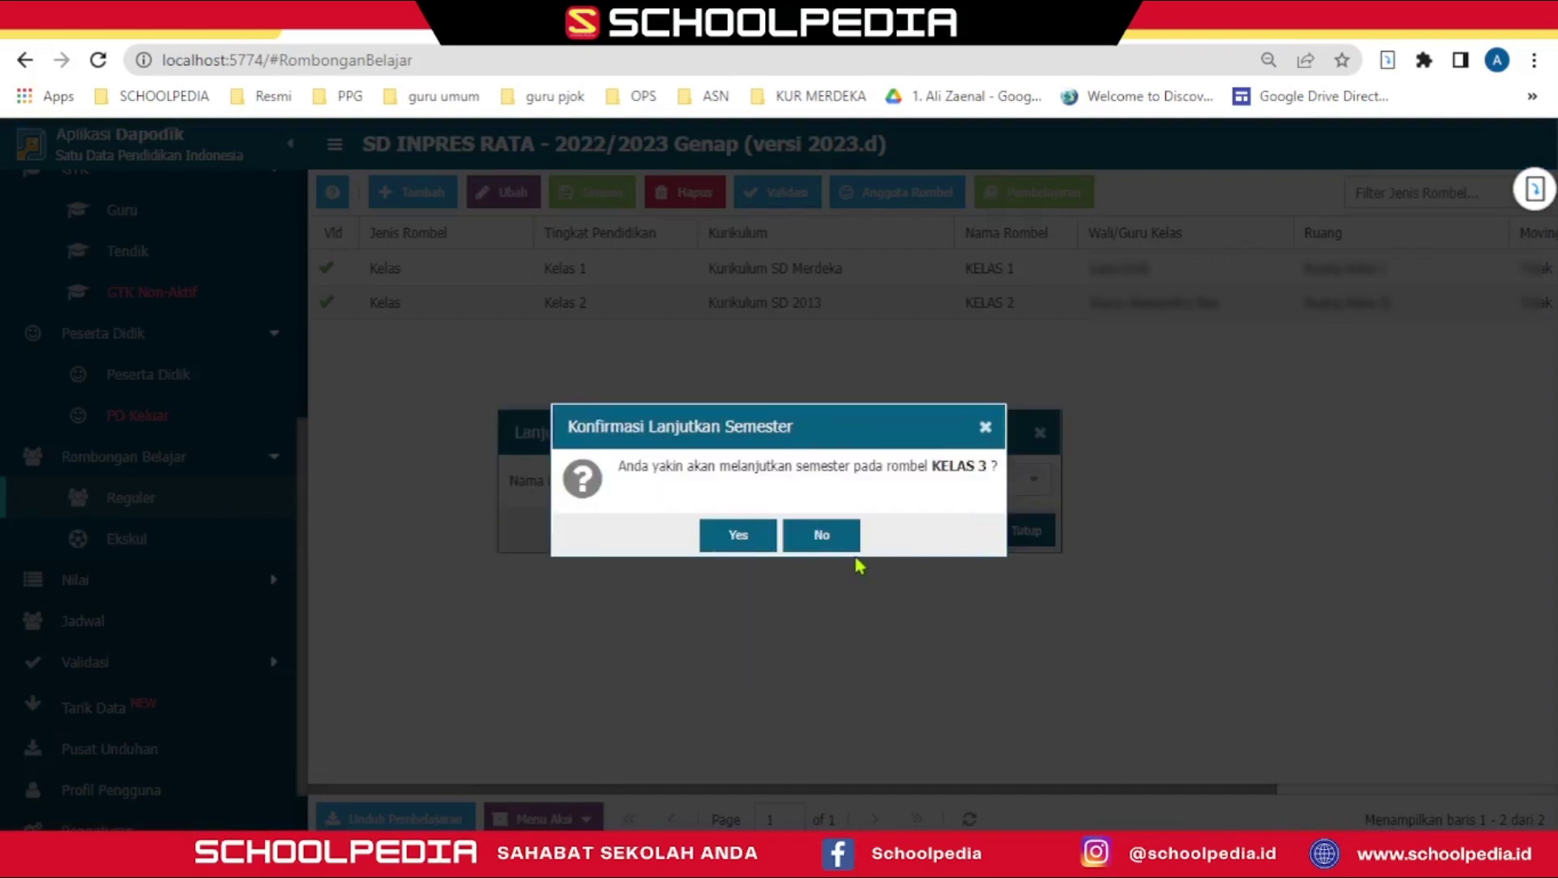
left_click(741, 542)
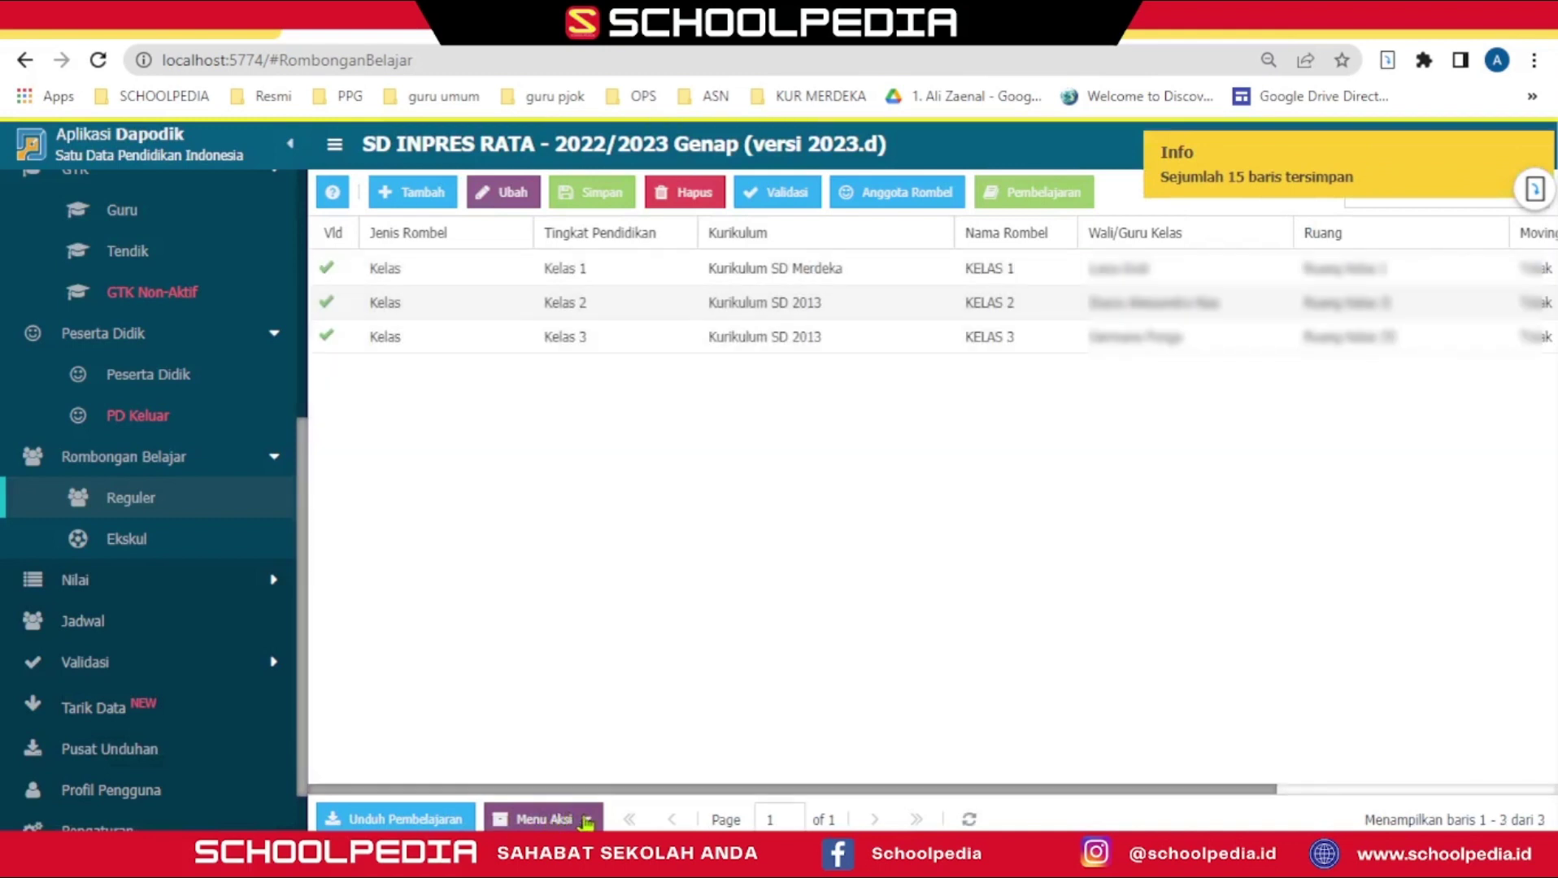
Step: Carry the regular rombel KELAS 4 over from semester 1 with Lanjutkan Semester
left_click(586, 820)
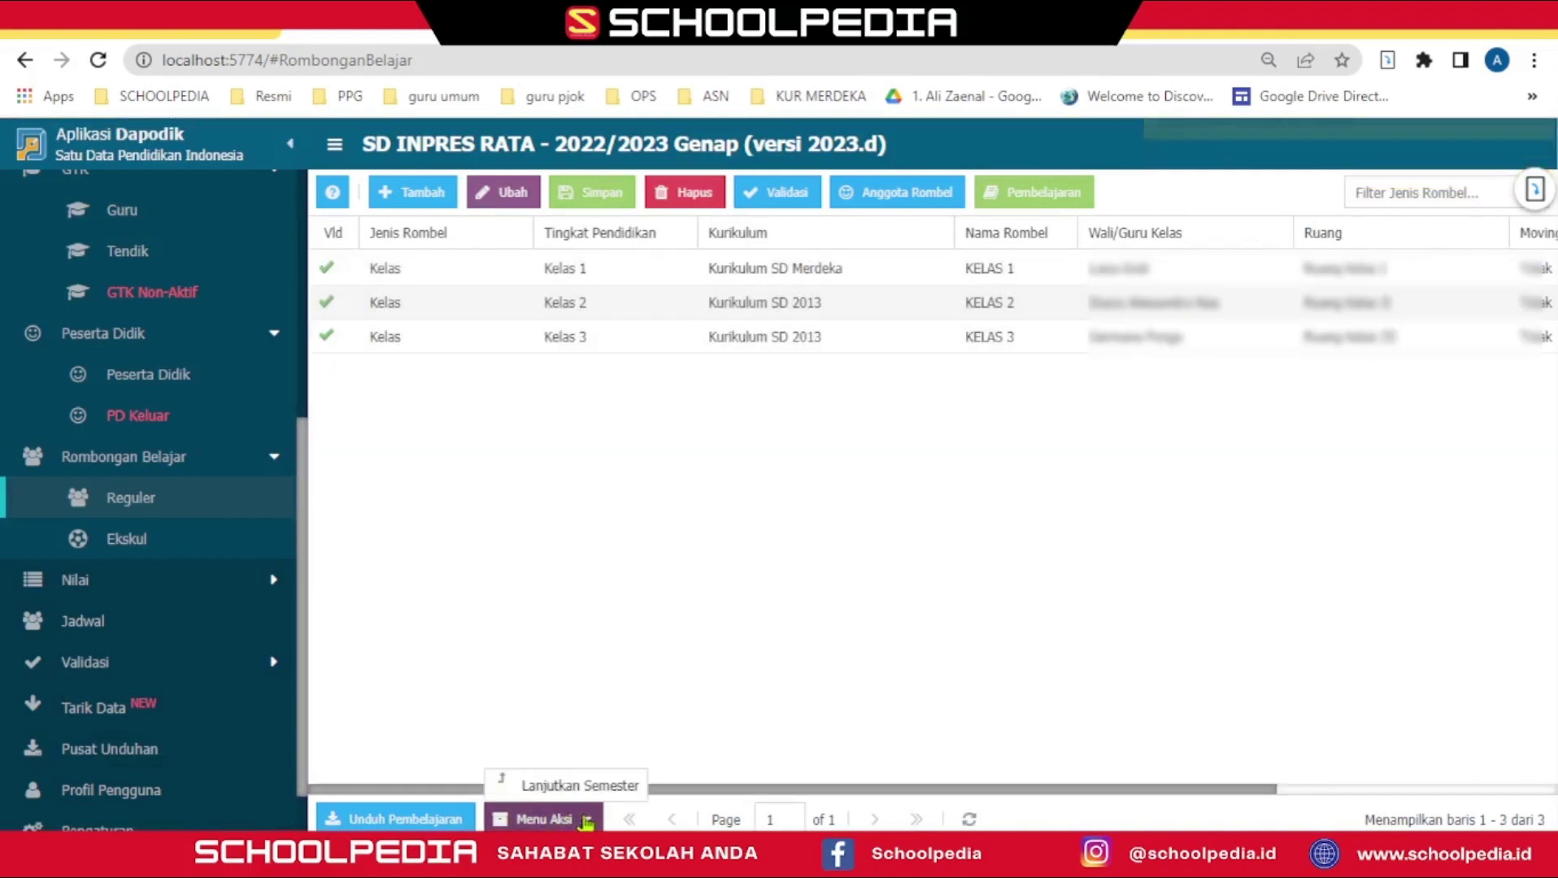
left_click(553, 785)
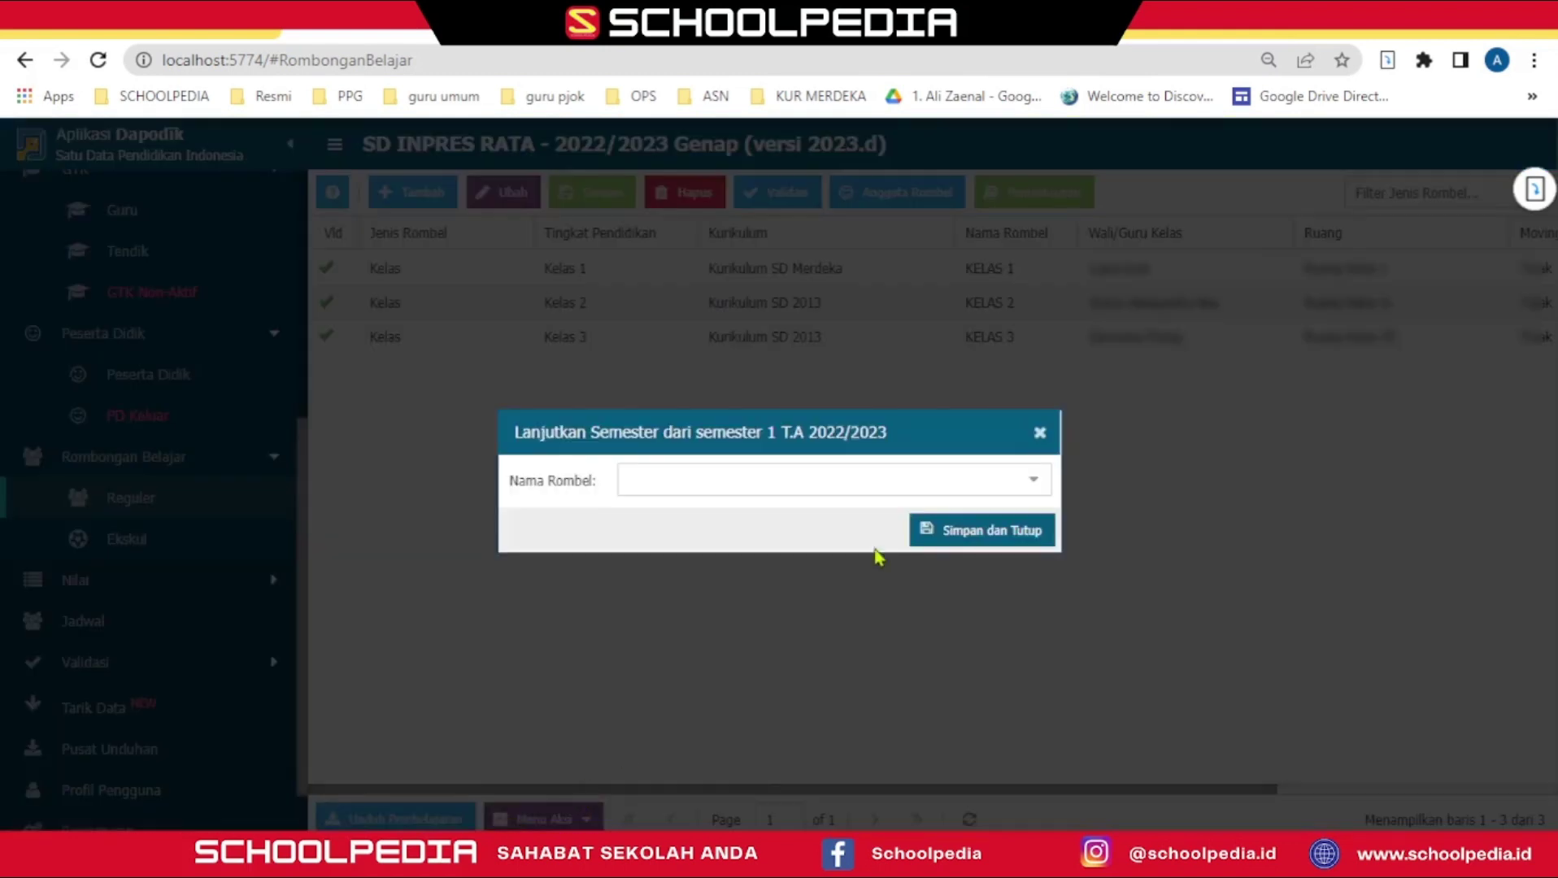
left_click(1032, 482)
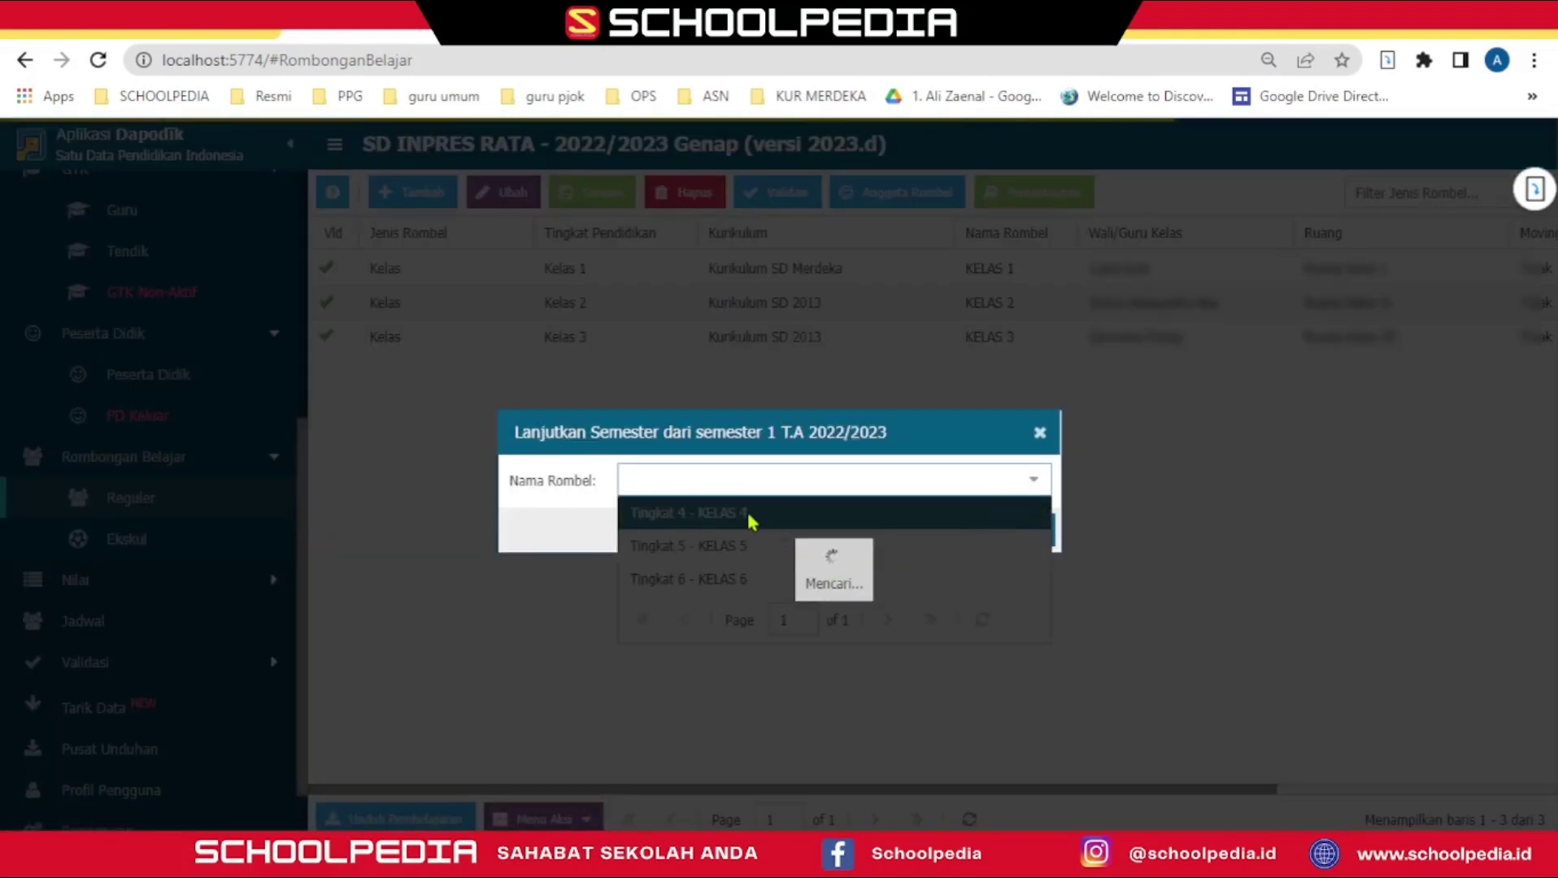
left_click(753, 521)
left_click(920, 530)
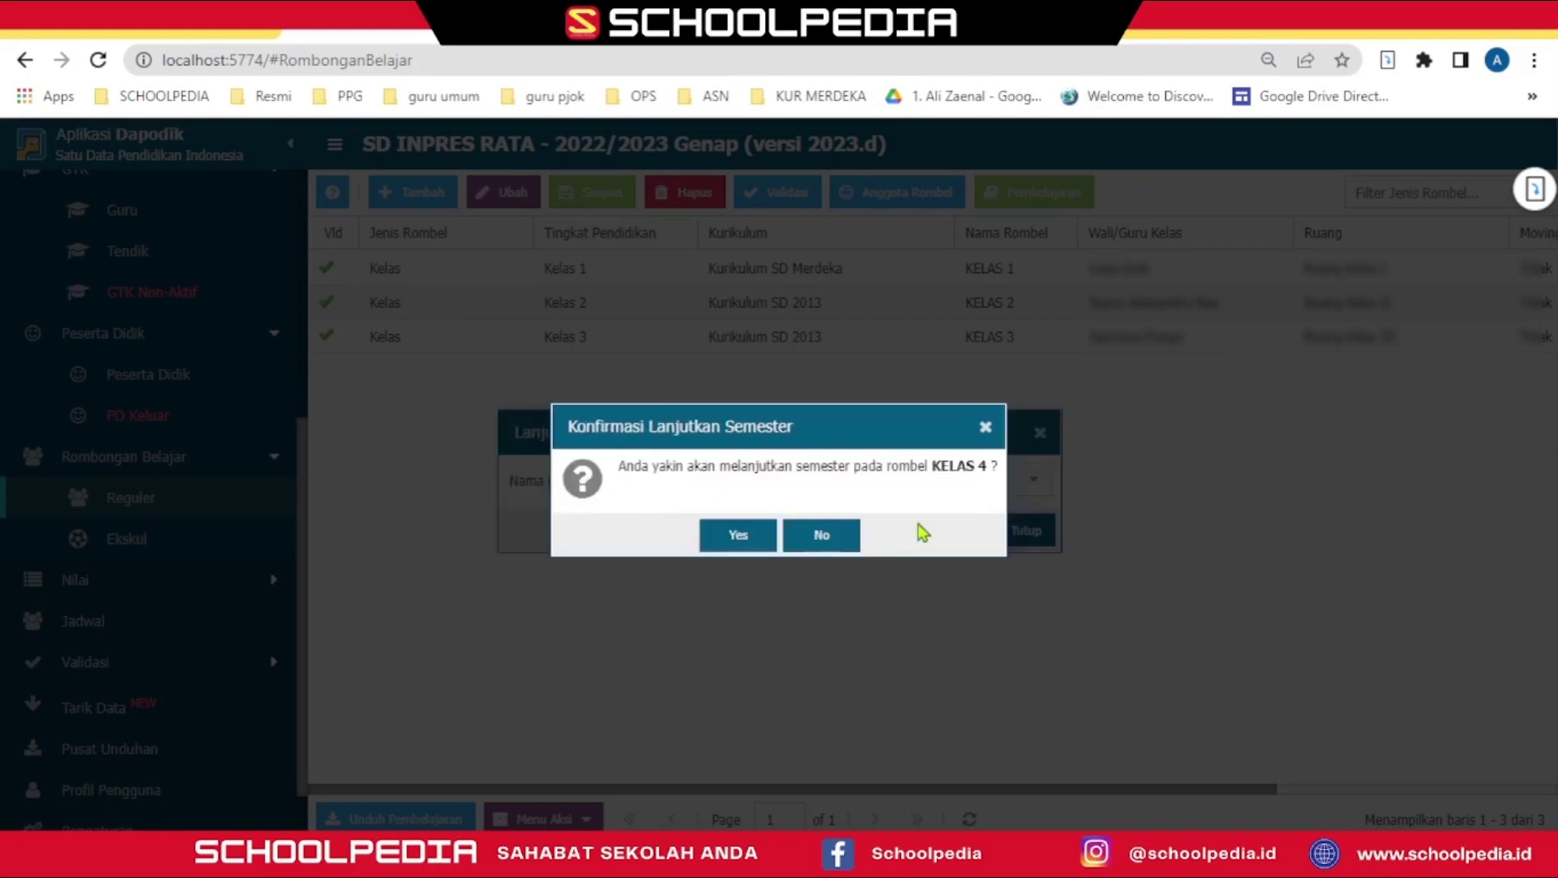
left_click(755, 536)
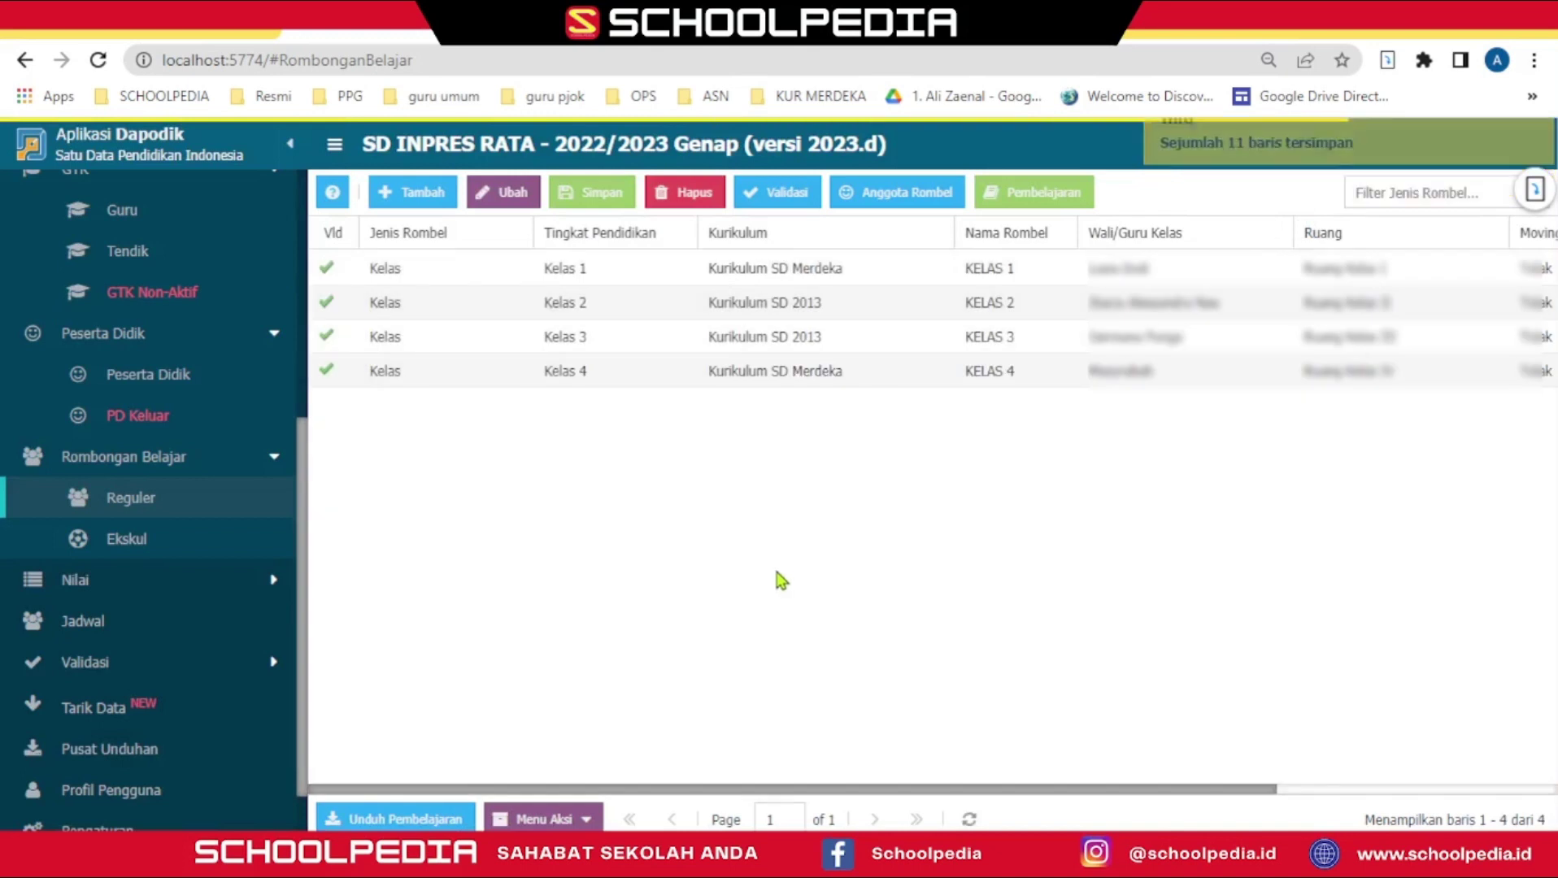
Step: Carry the regular rombel KELAS 5 over from semester 1 with Lanjutkan Semester
left_click(561, 819)
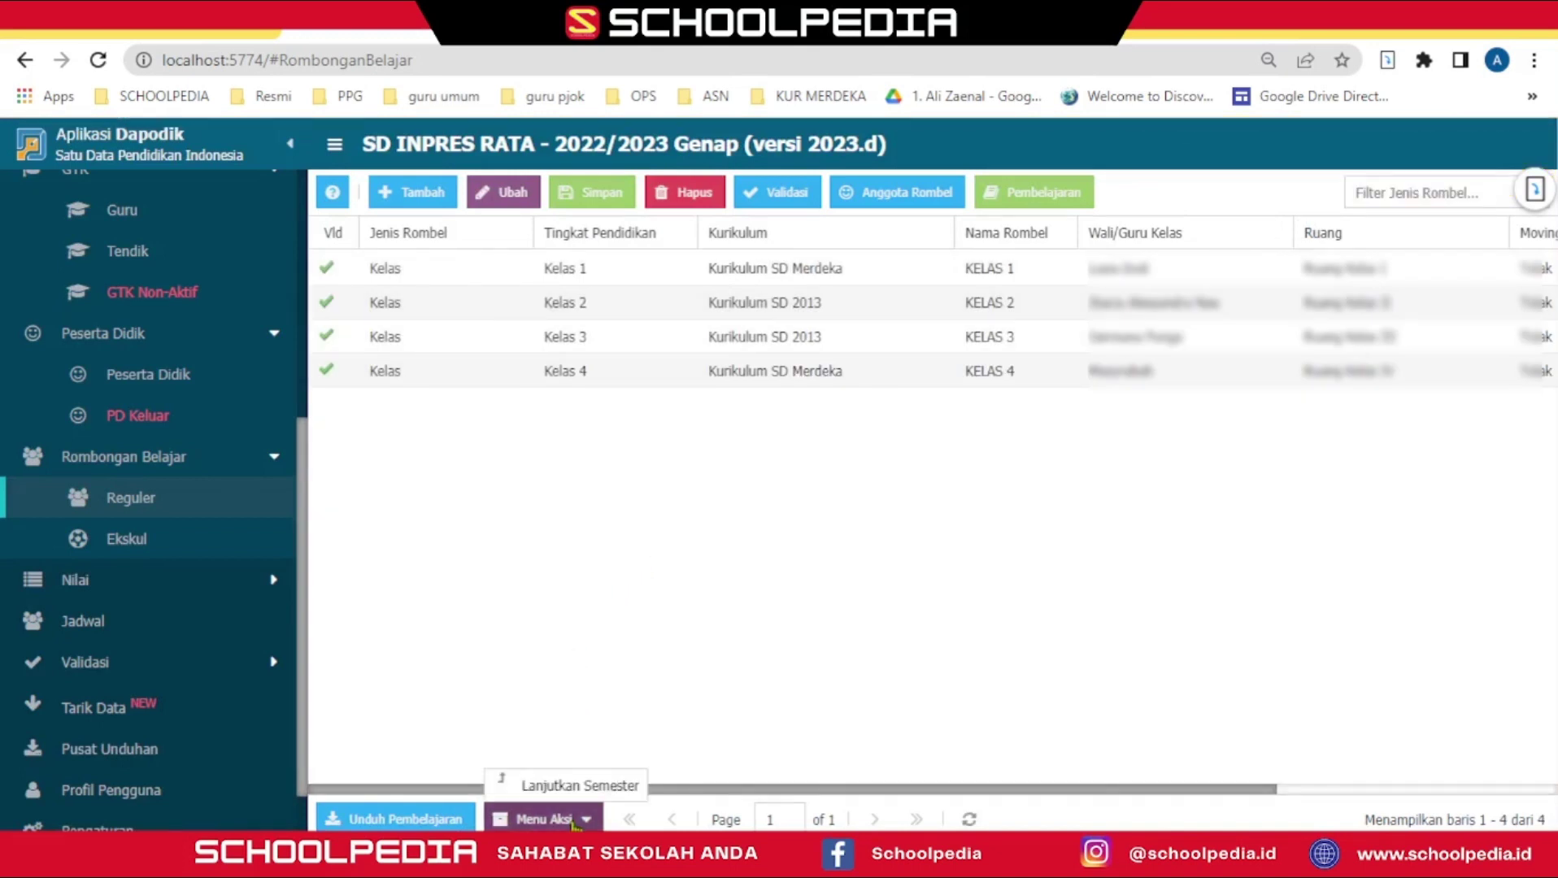
left_click(600, 787)
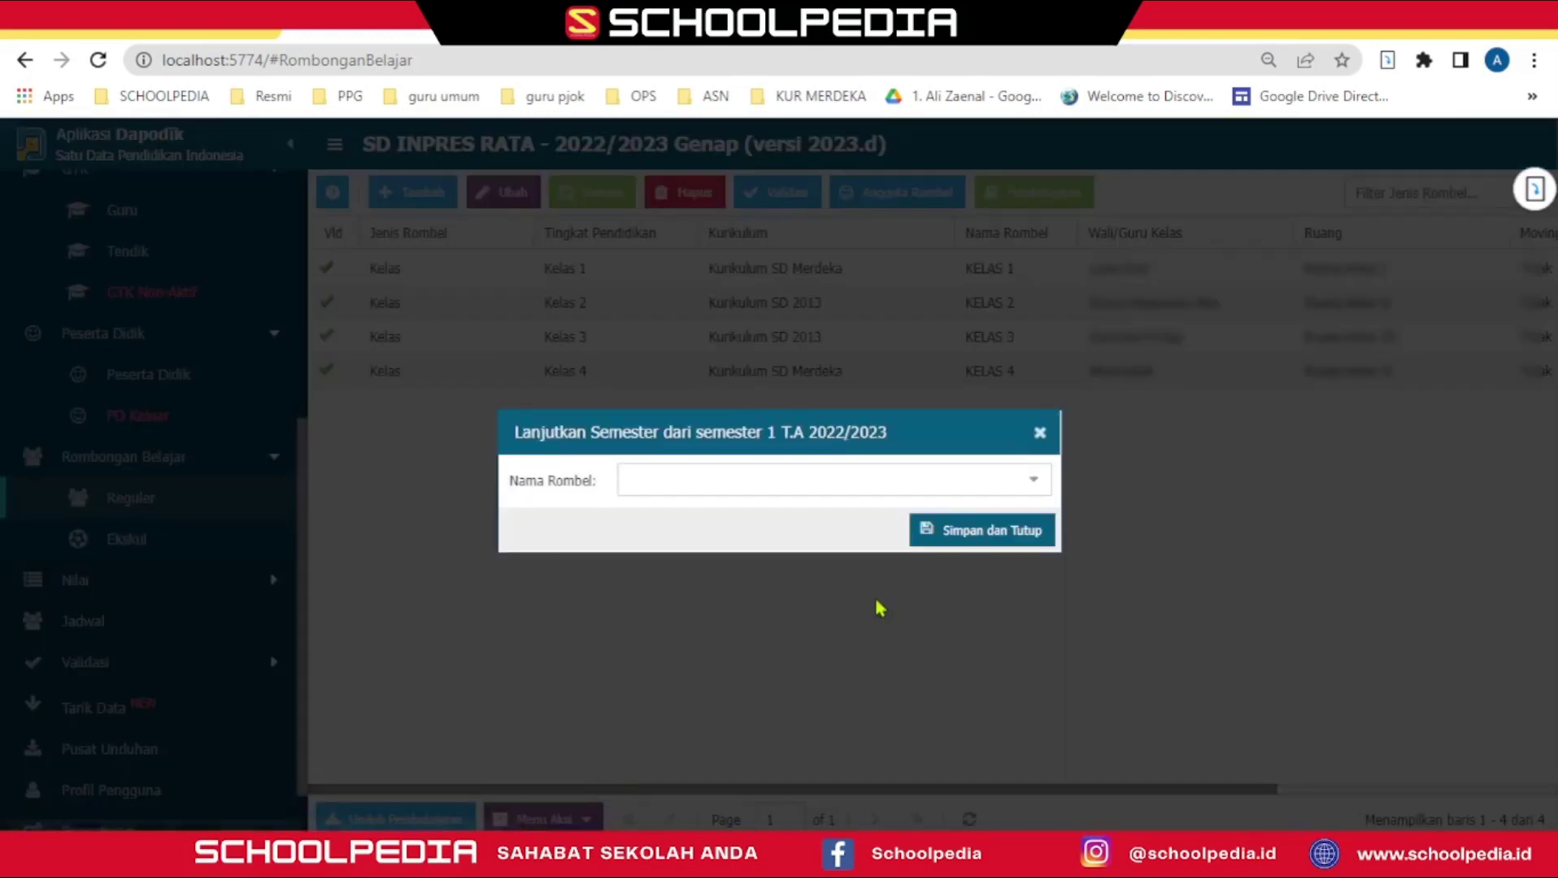
left_click(1034, 480)
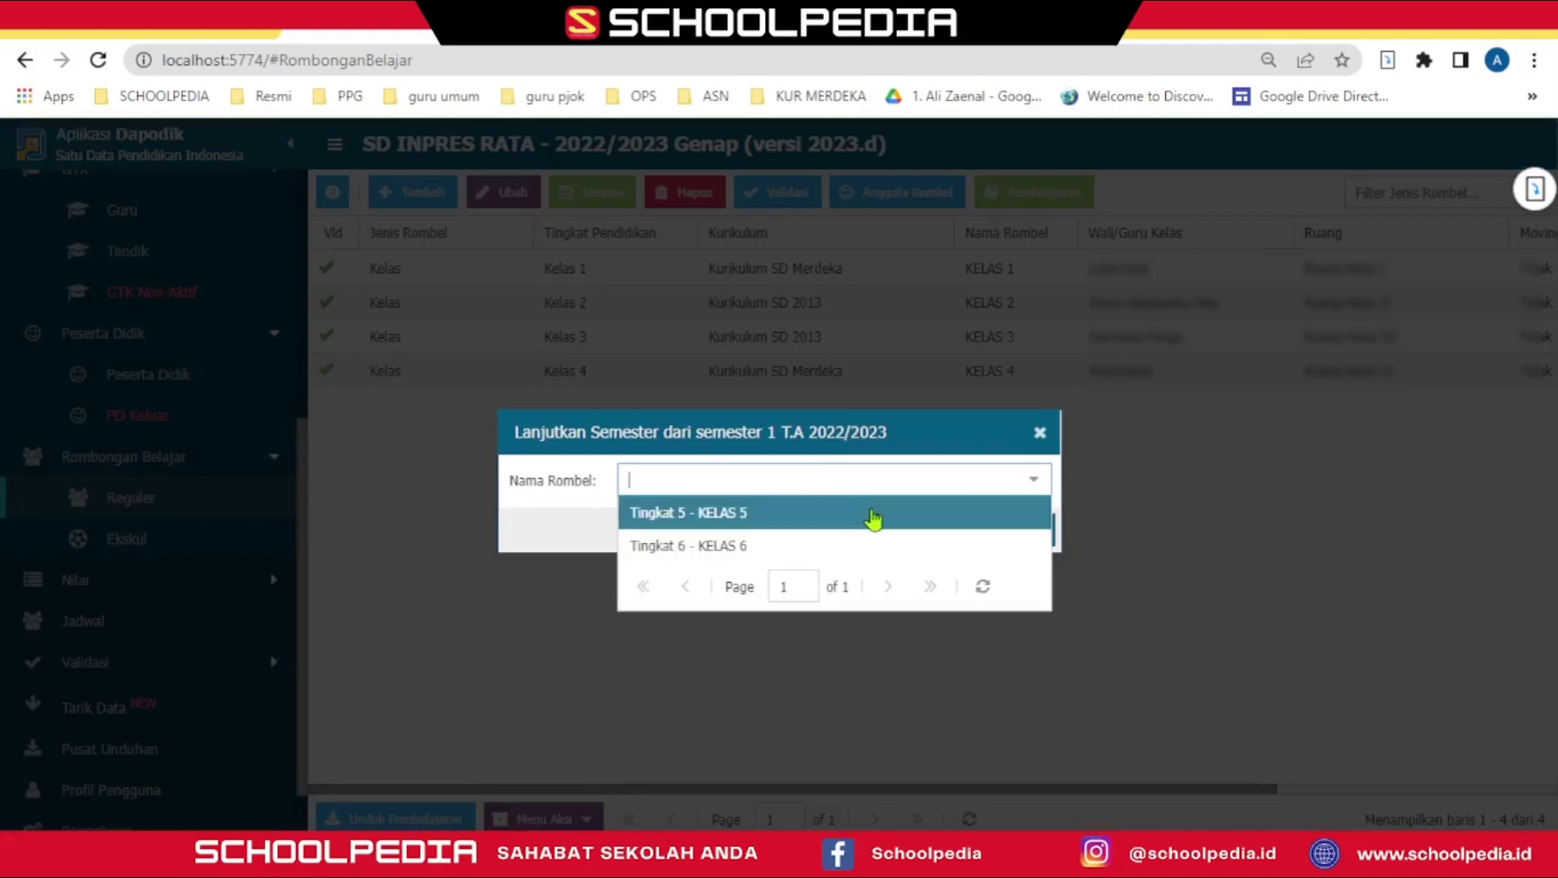
left_click(874, 517)
left_click(982, 528)
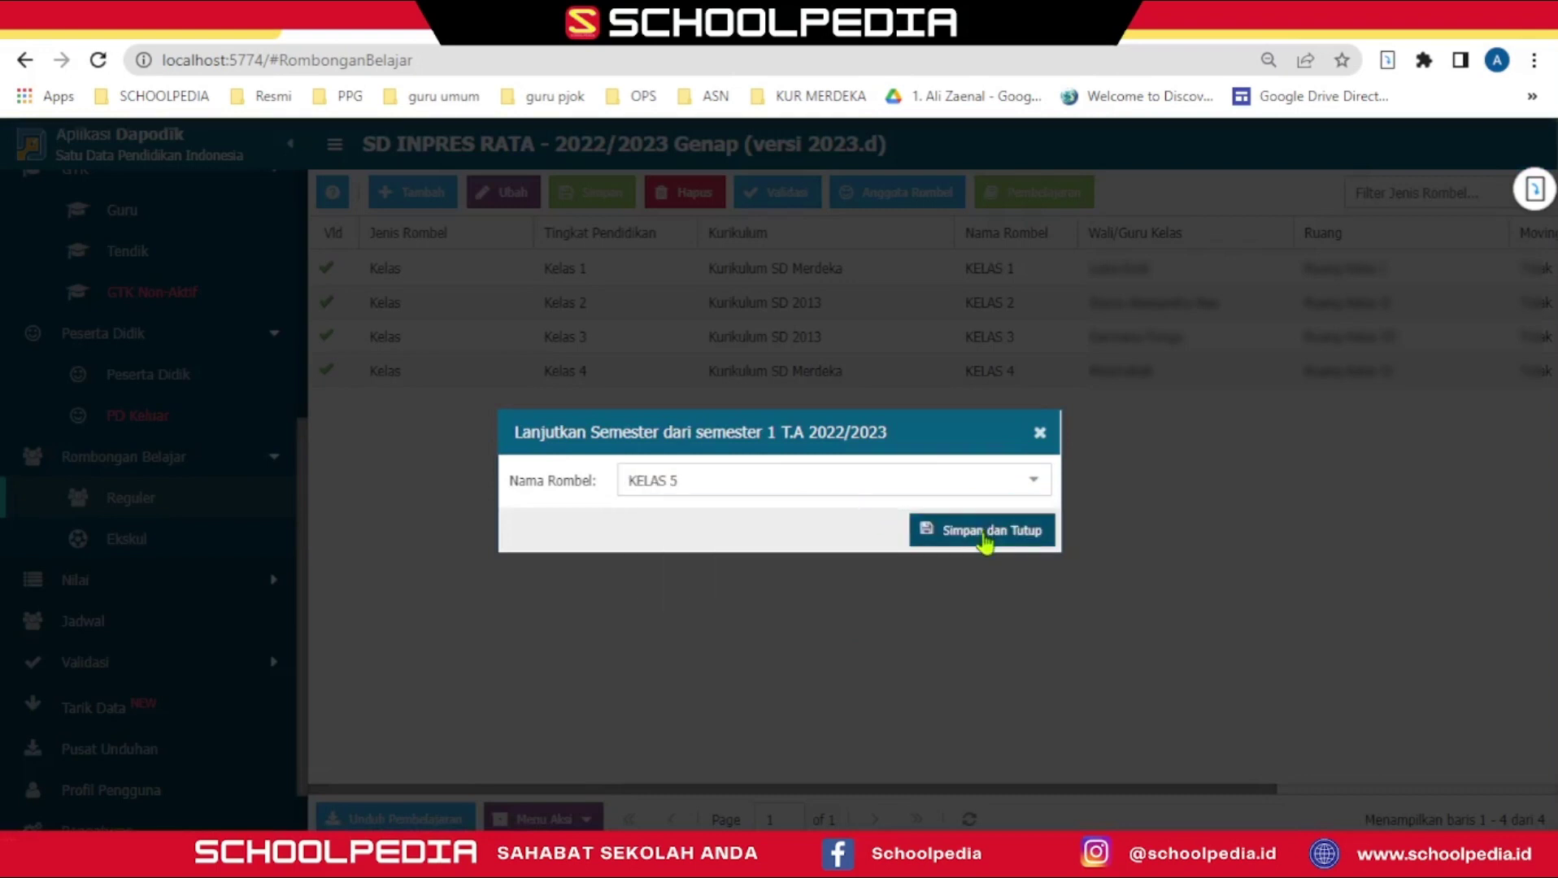
left_click(729, 546)
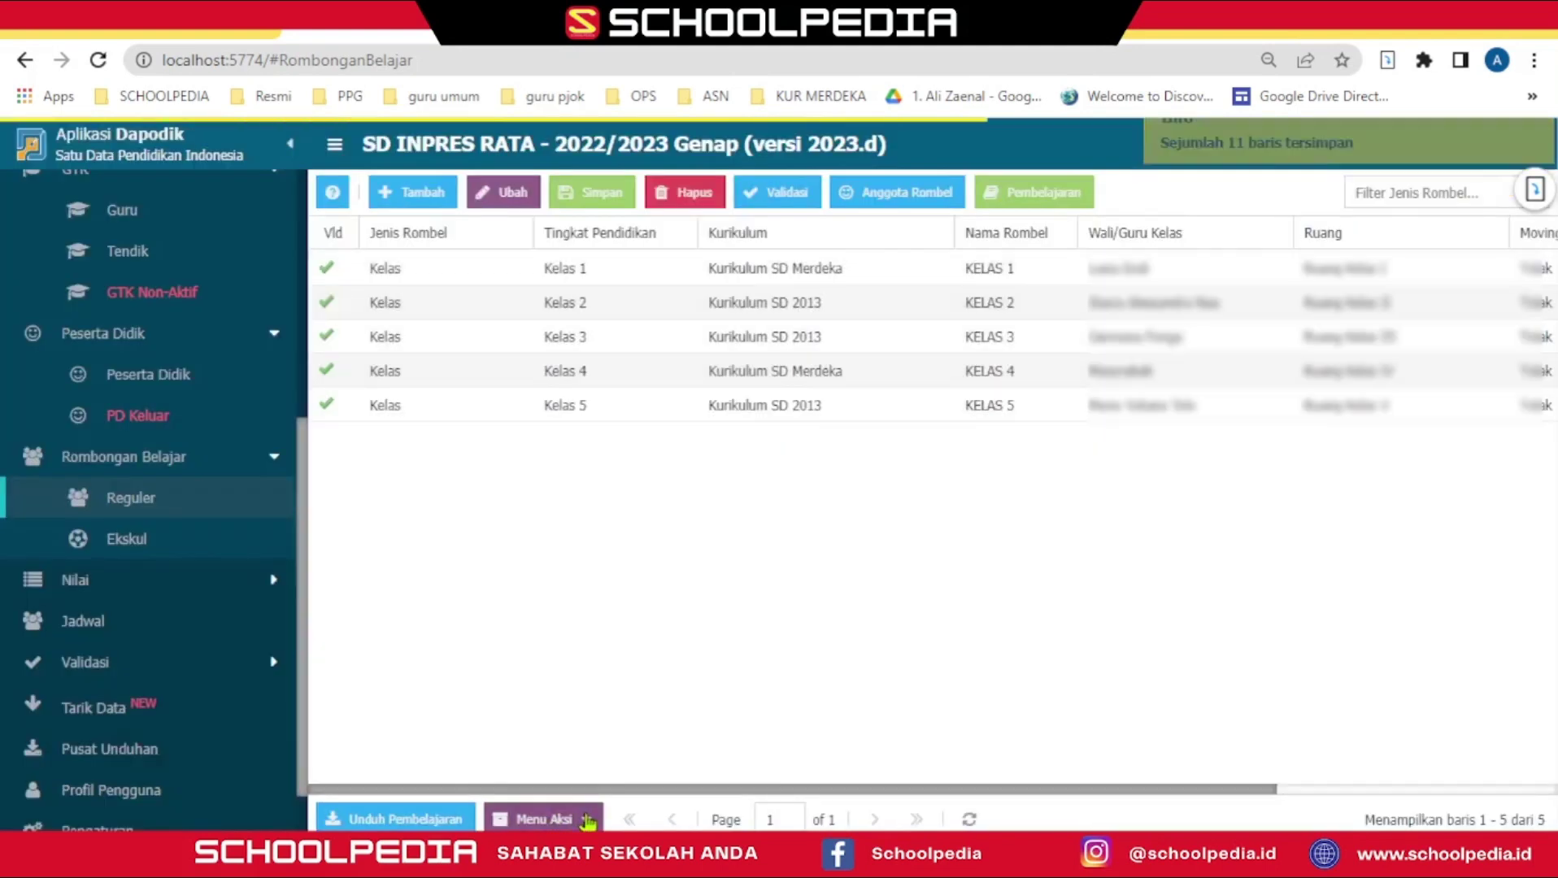
Step: Carry the regular rombel KELAS 6 over from semester 1 with Lanjutkan Semester
left_click(587, 821)
left_click(591, 787)
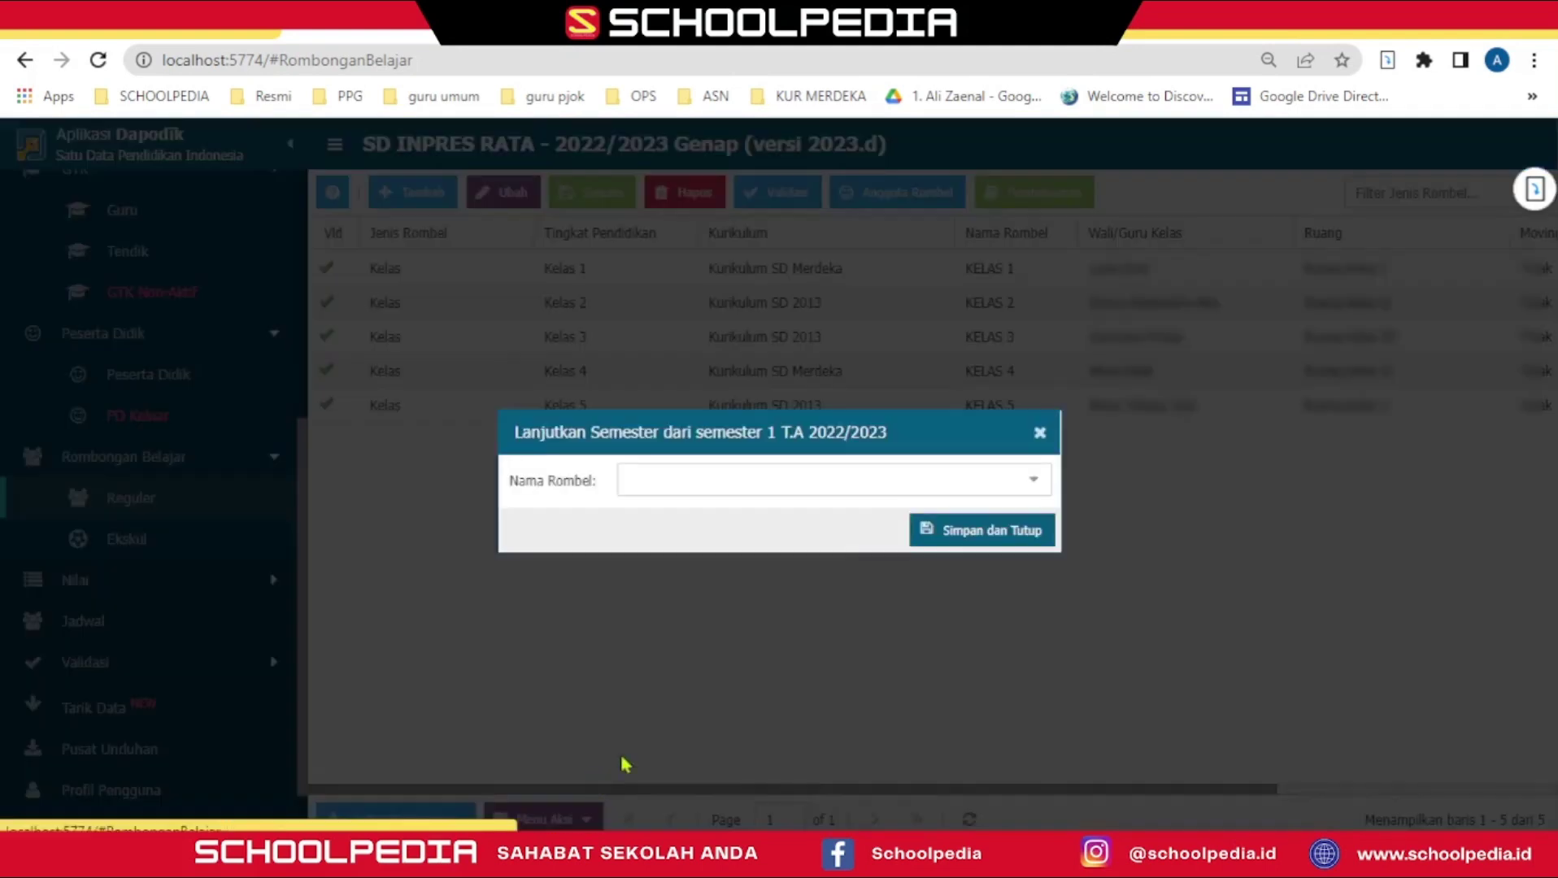
left_click(1033, 481)
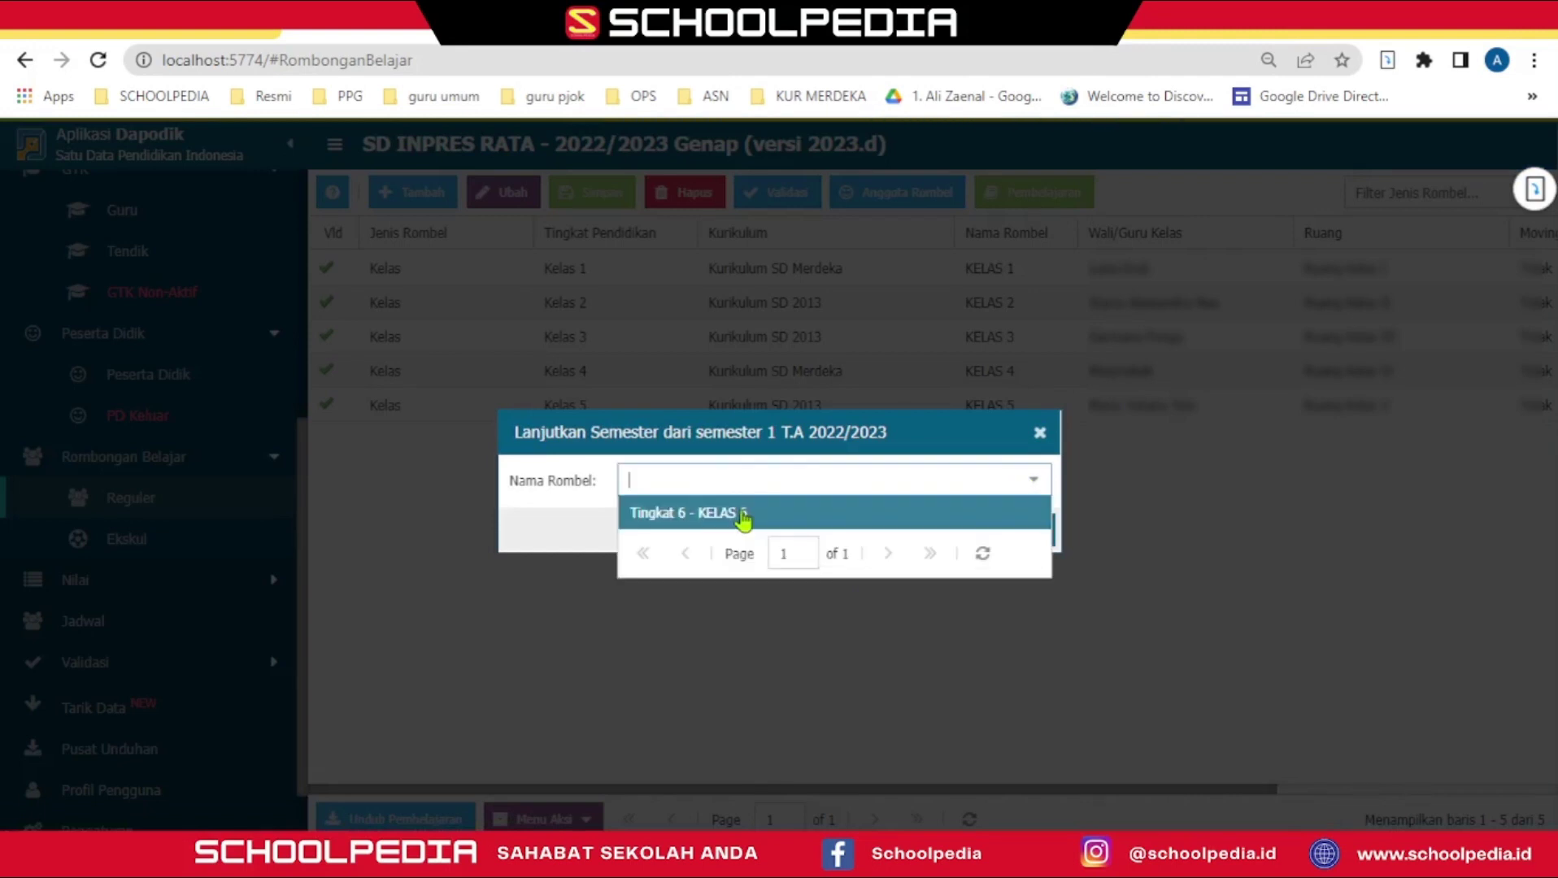
left_click(742, 515)
left_click(932, 538)
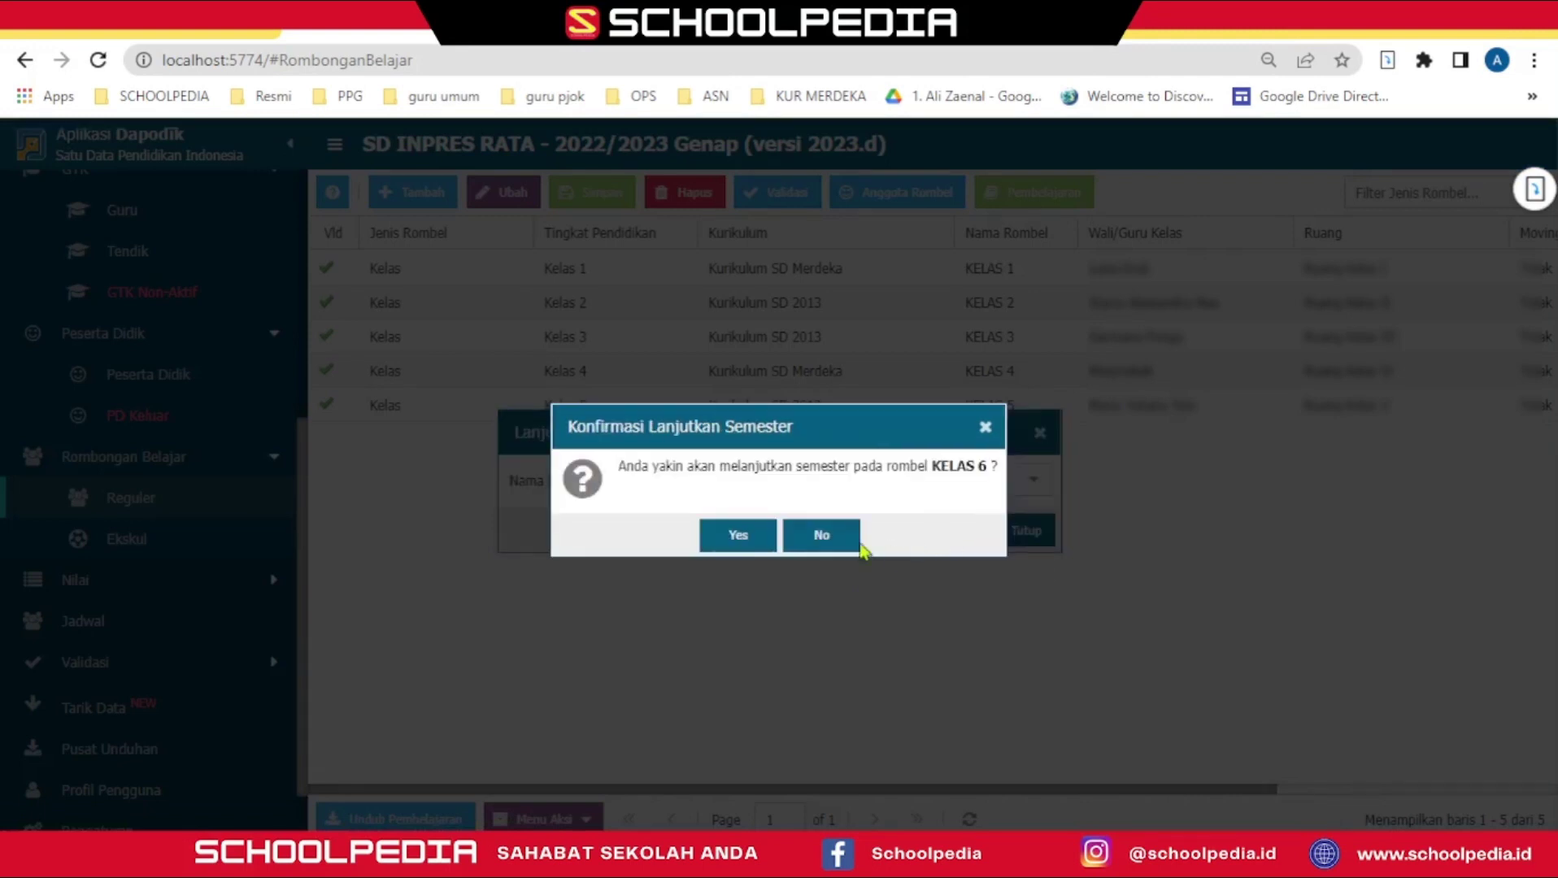
left_click(741, 536)
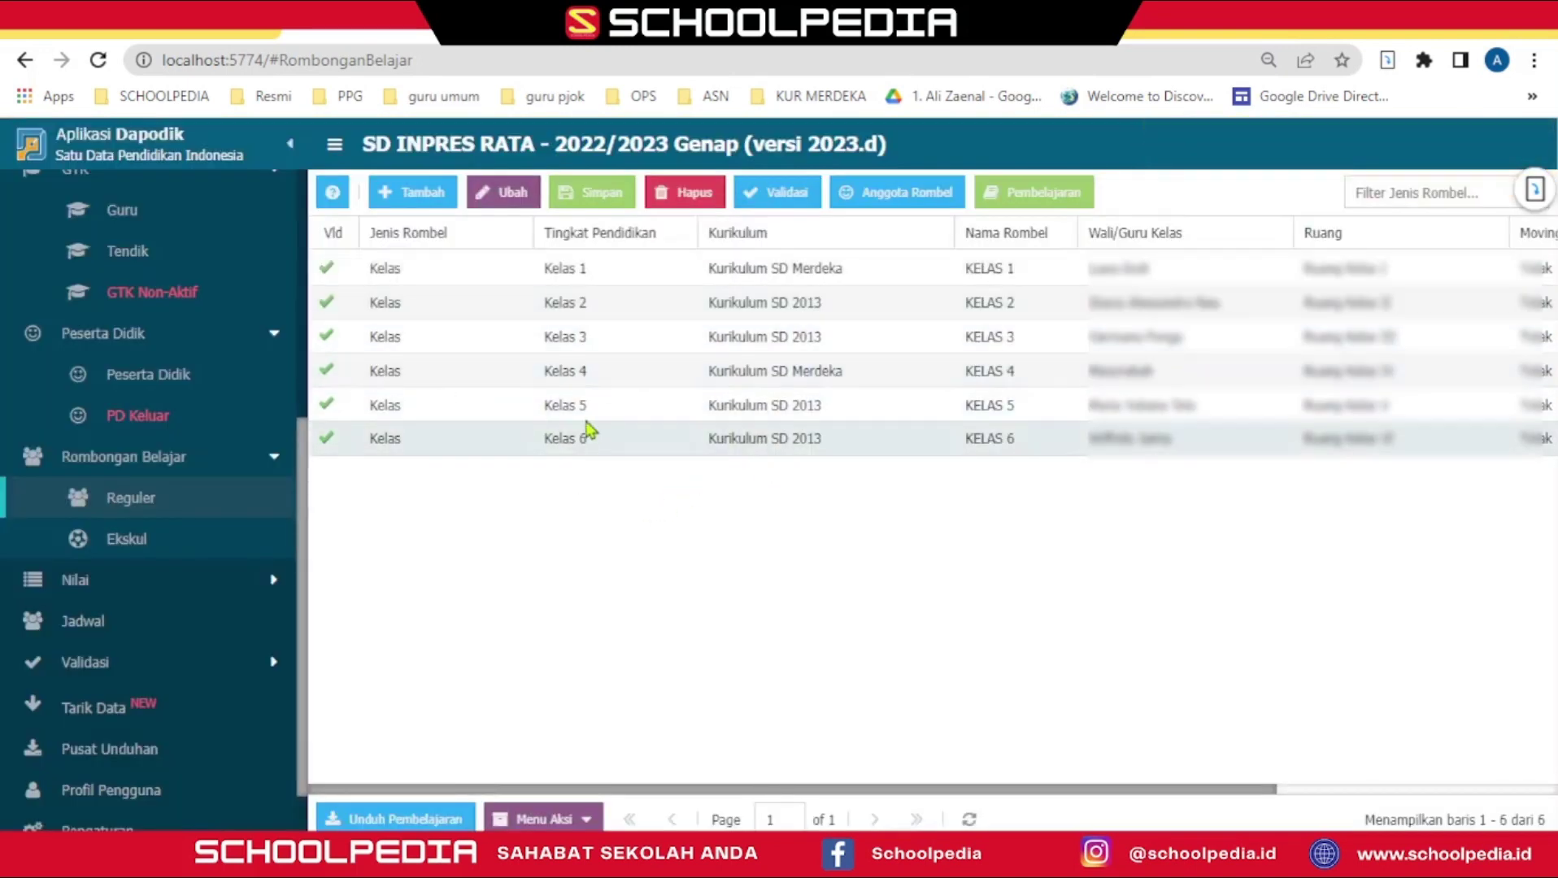
Step: Check in the Ekskul data whether any extracurricular rombel can be continued from semester 1 with Lanjutkan Rombel Ekstrakurikuler
left_click(153, 549)
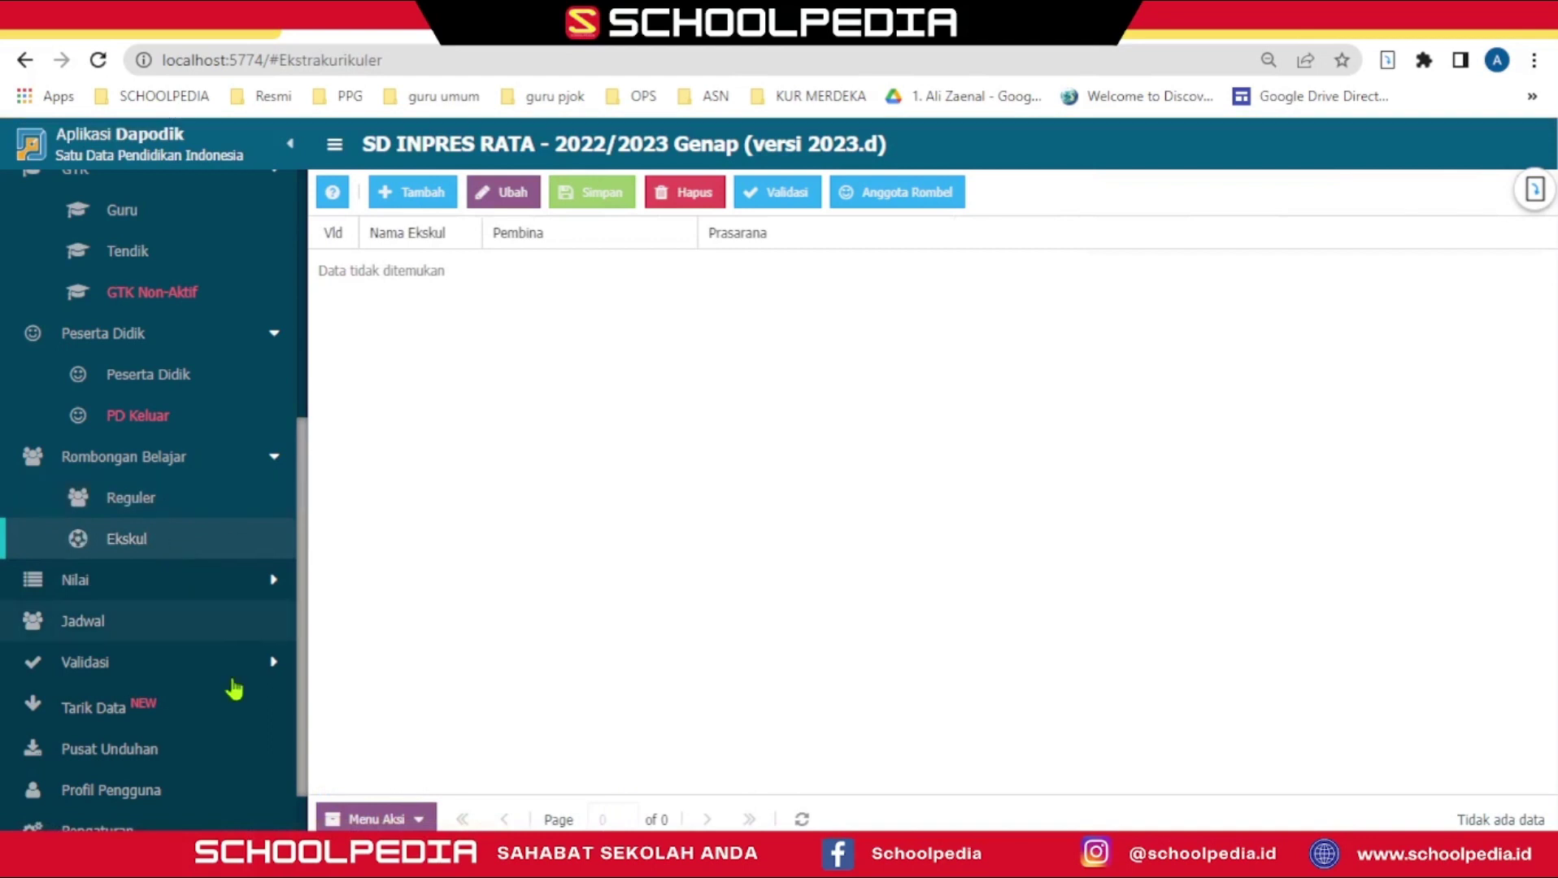
left_click(420, 819)
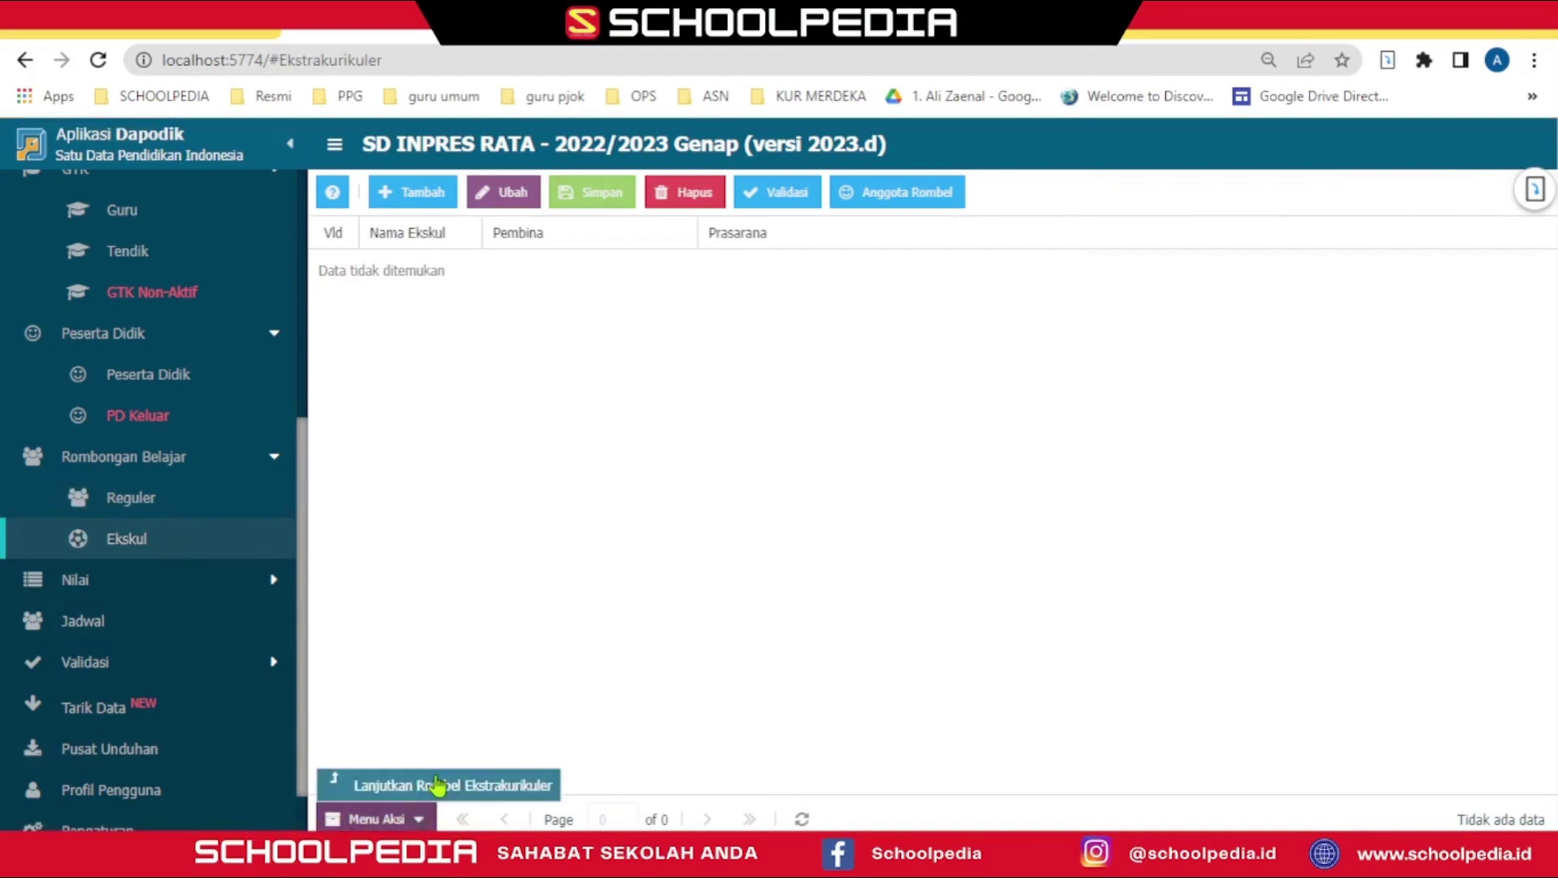
left_click(435, 786)
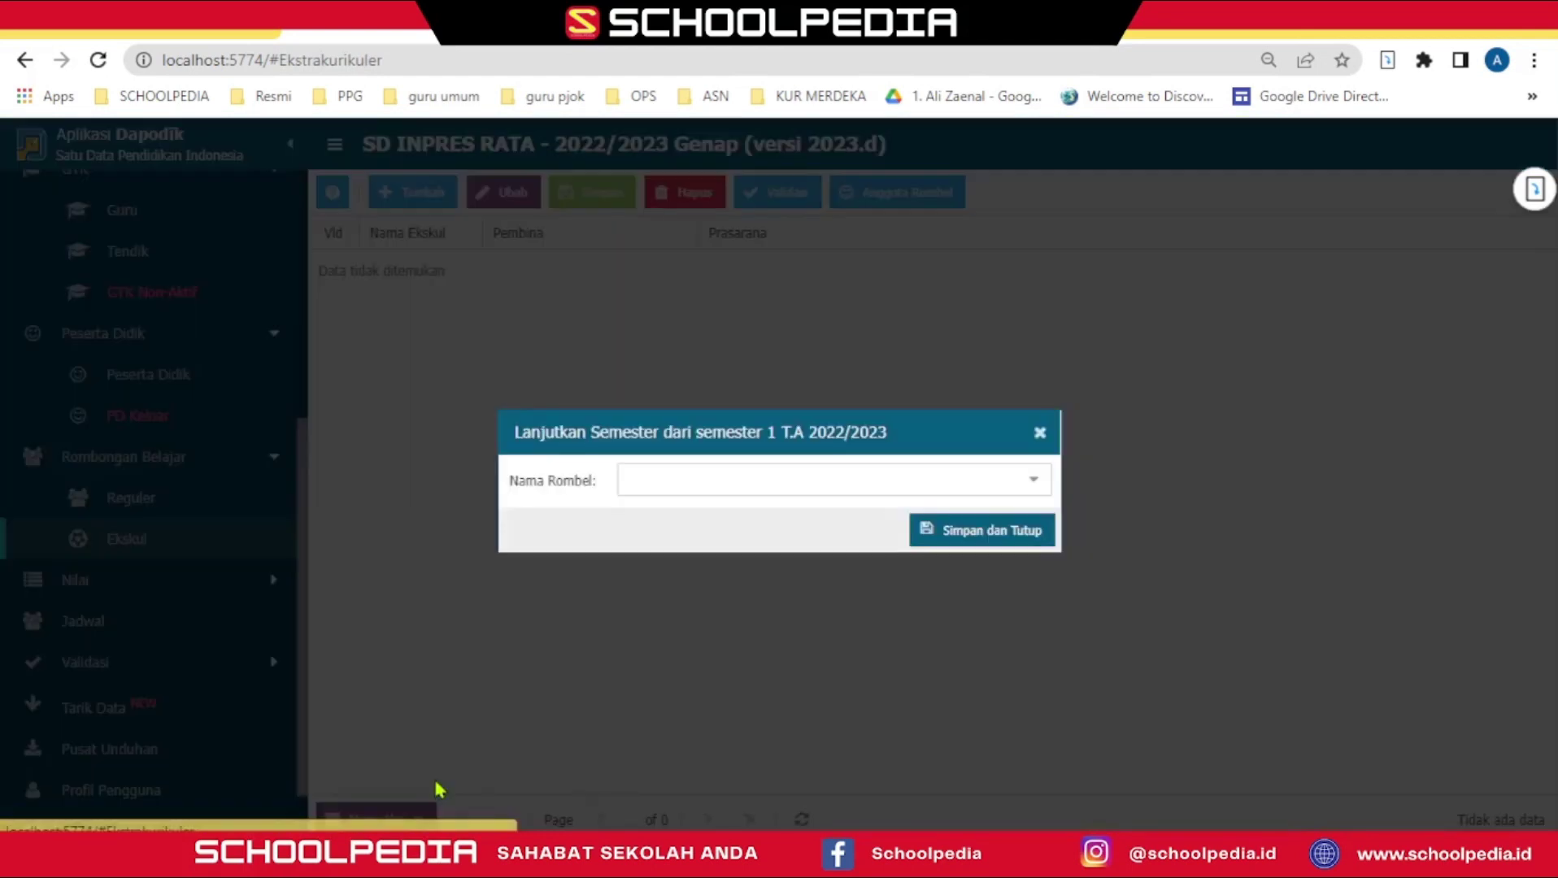
left_click(1029, 488)
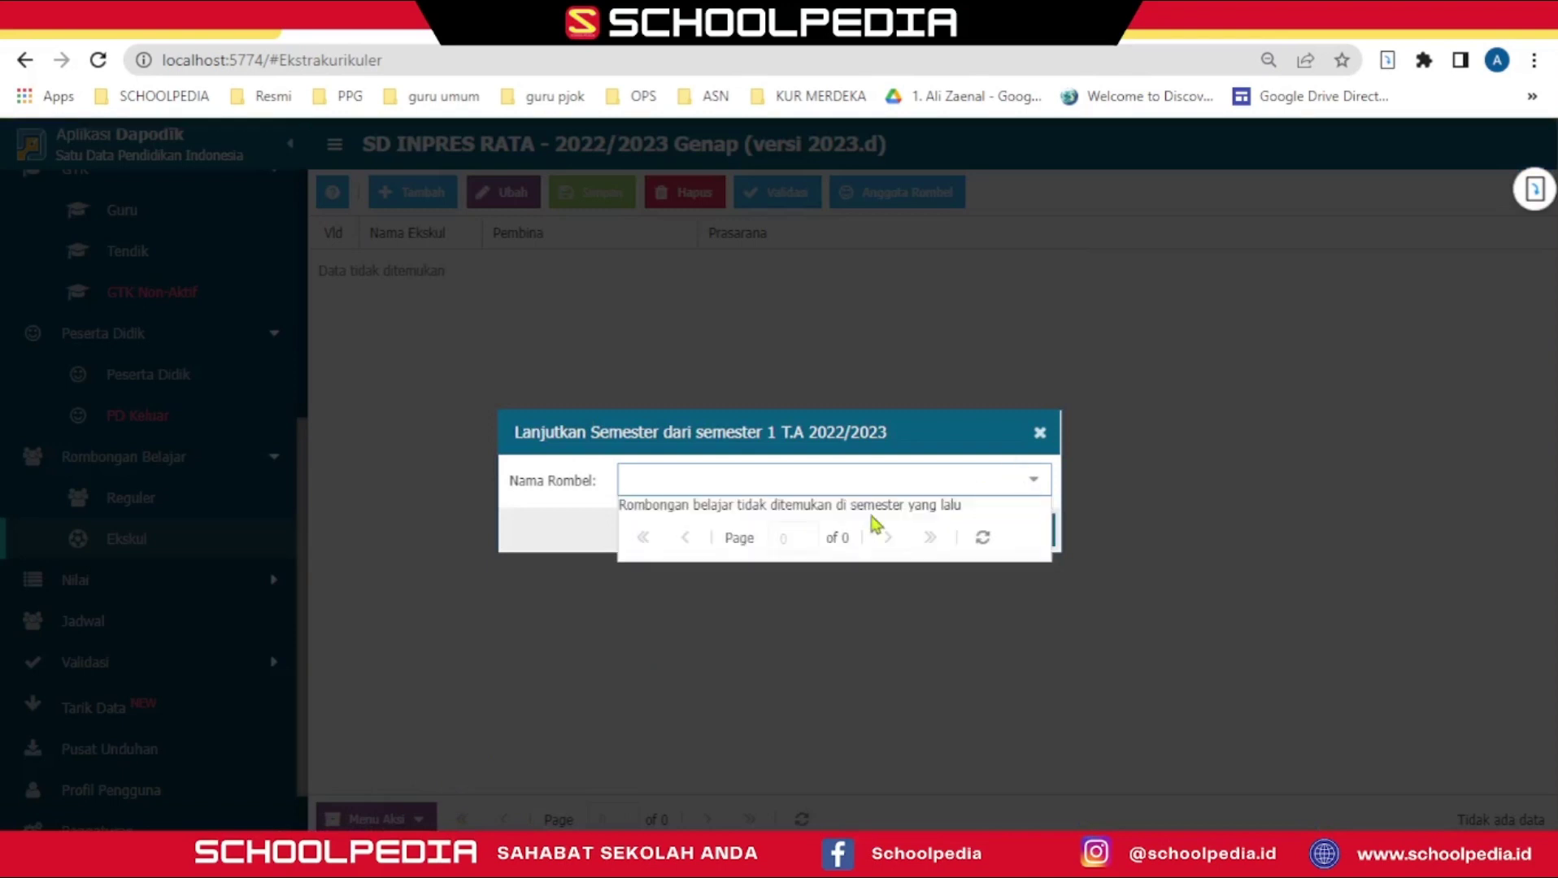
left_click(1038, 433)
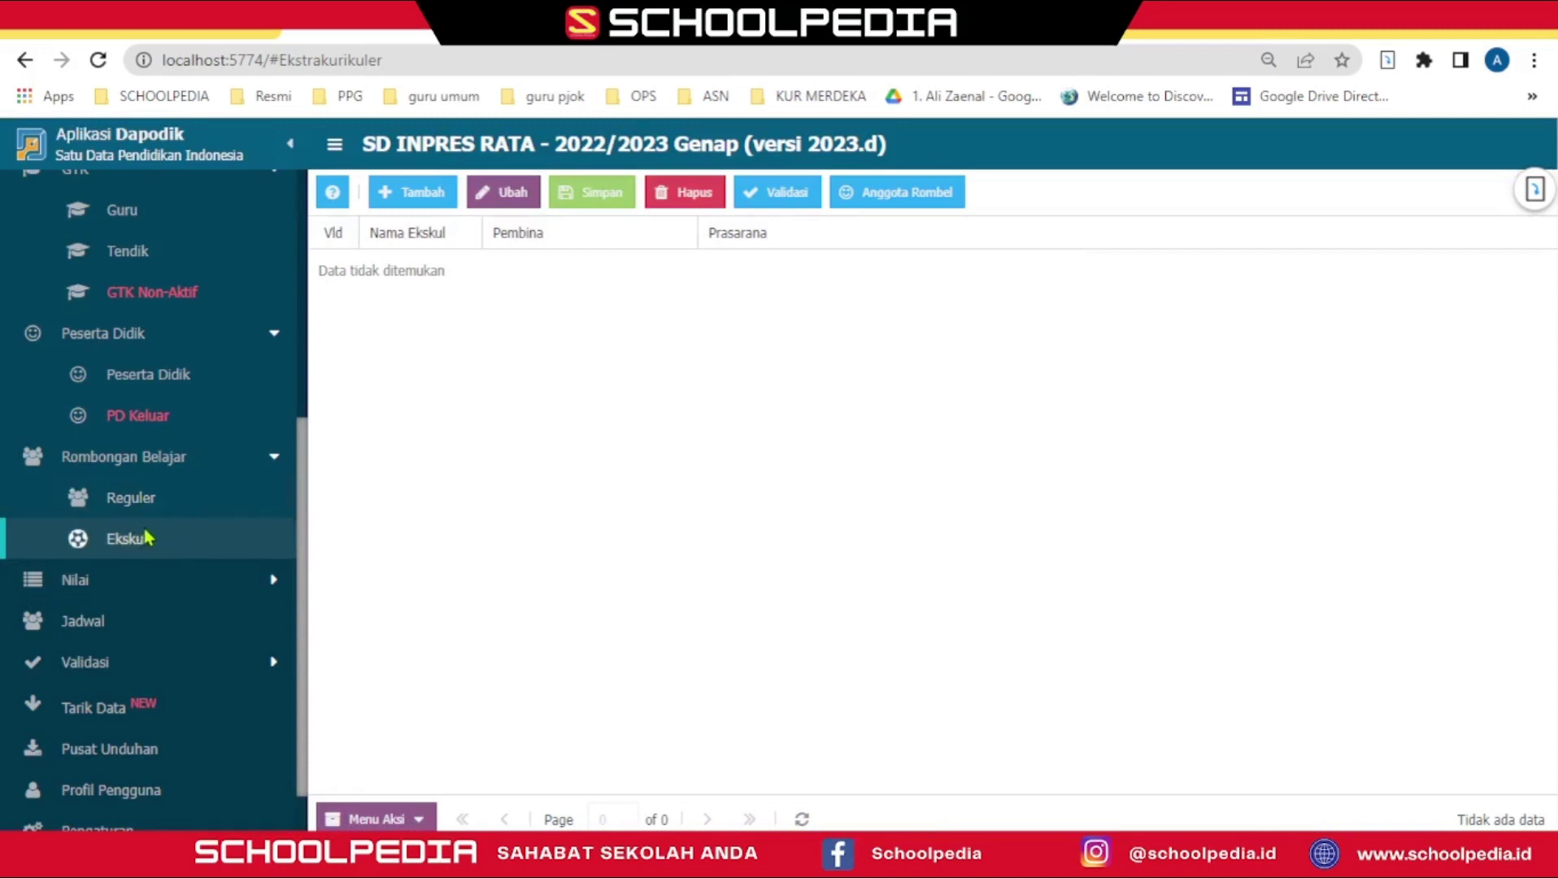
Step: Return to the Reguler rombel data and open the Pembelajaran of KELAS 1 for editing
left_click(141, 503)
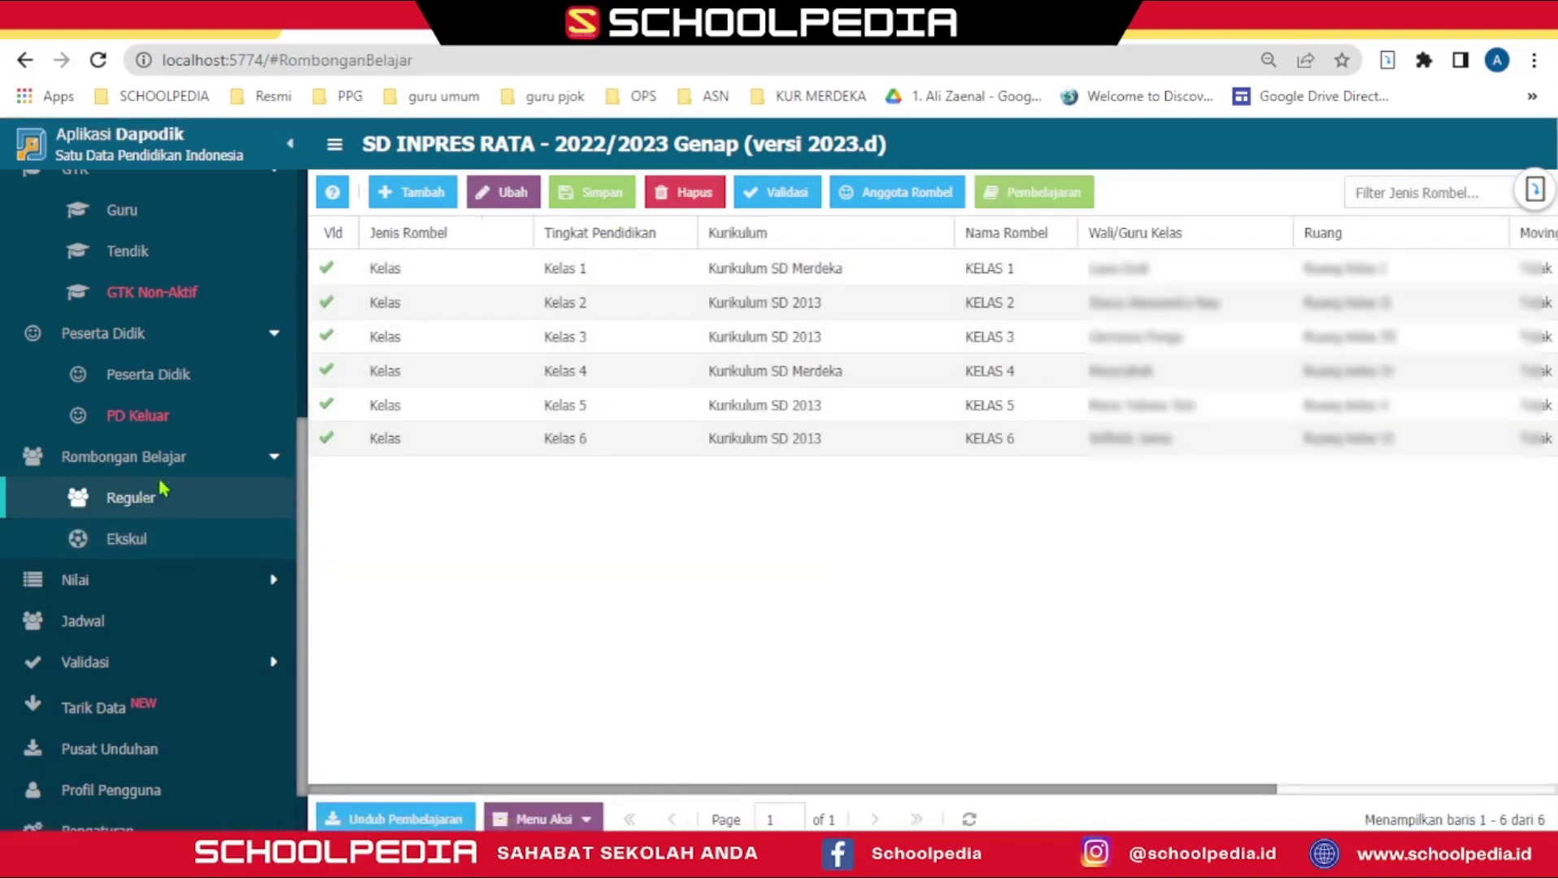
left_click(833, 279)
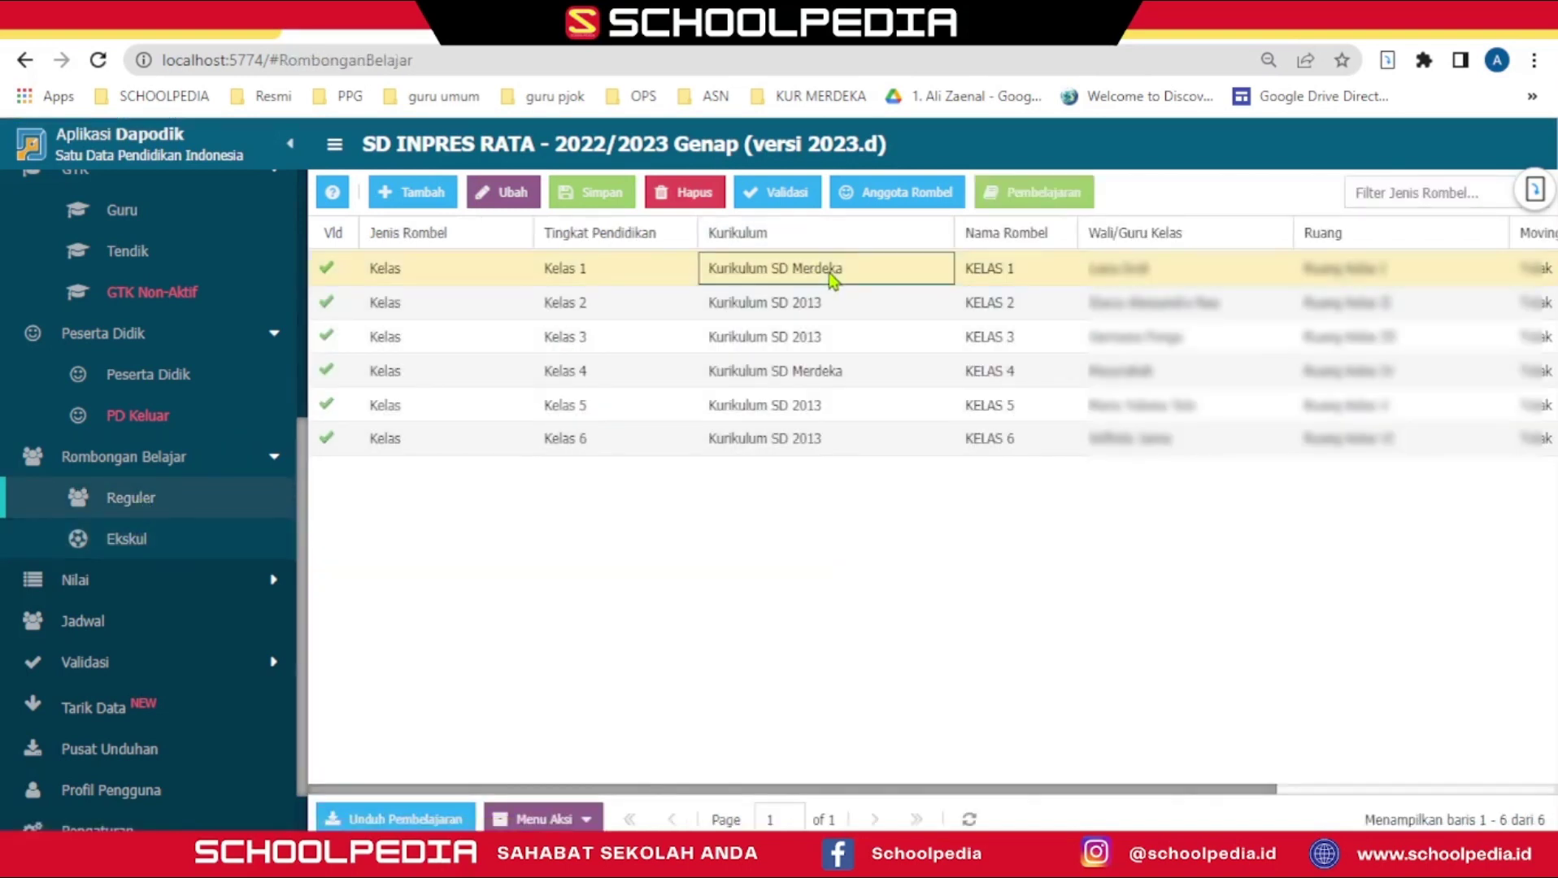
left_click(1008, 195)
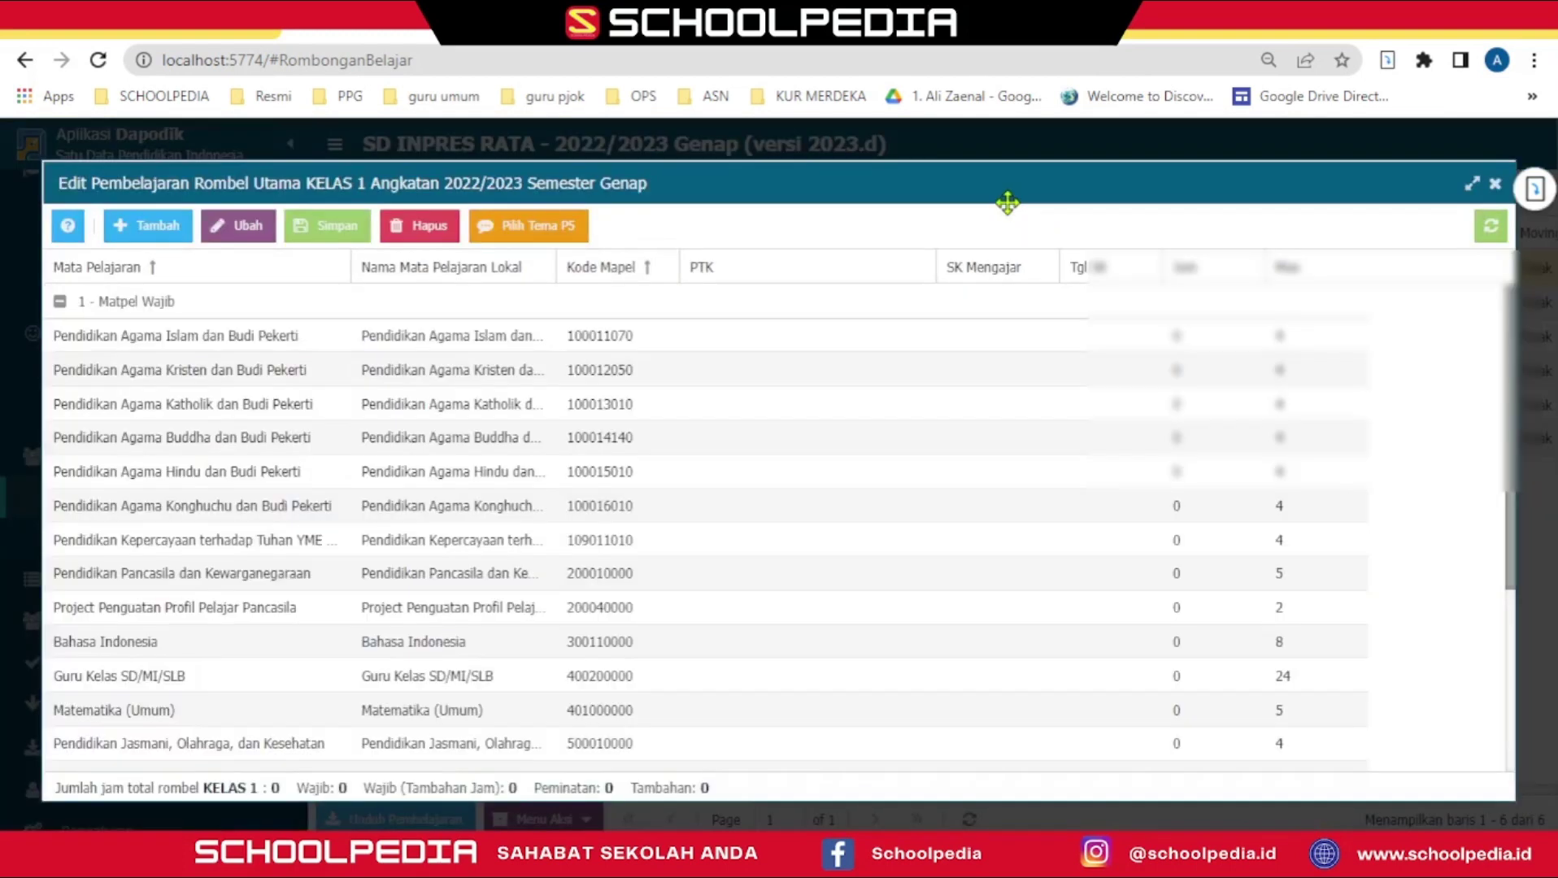
Step: Examine the Matpel Wajib and Matpel Wajib Tambahan subjects listed in the KELAS 1 Pembelajaran
scroll(622, 487, "down", 5)
scroll(620, 487, "up", 5)
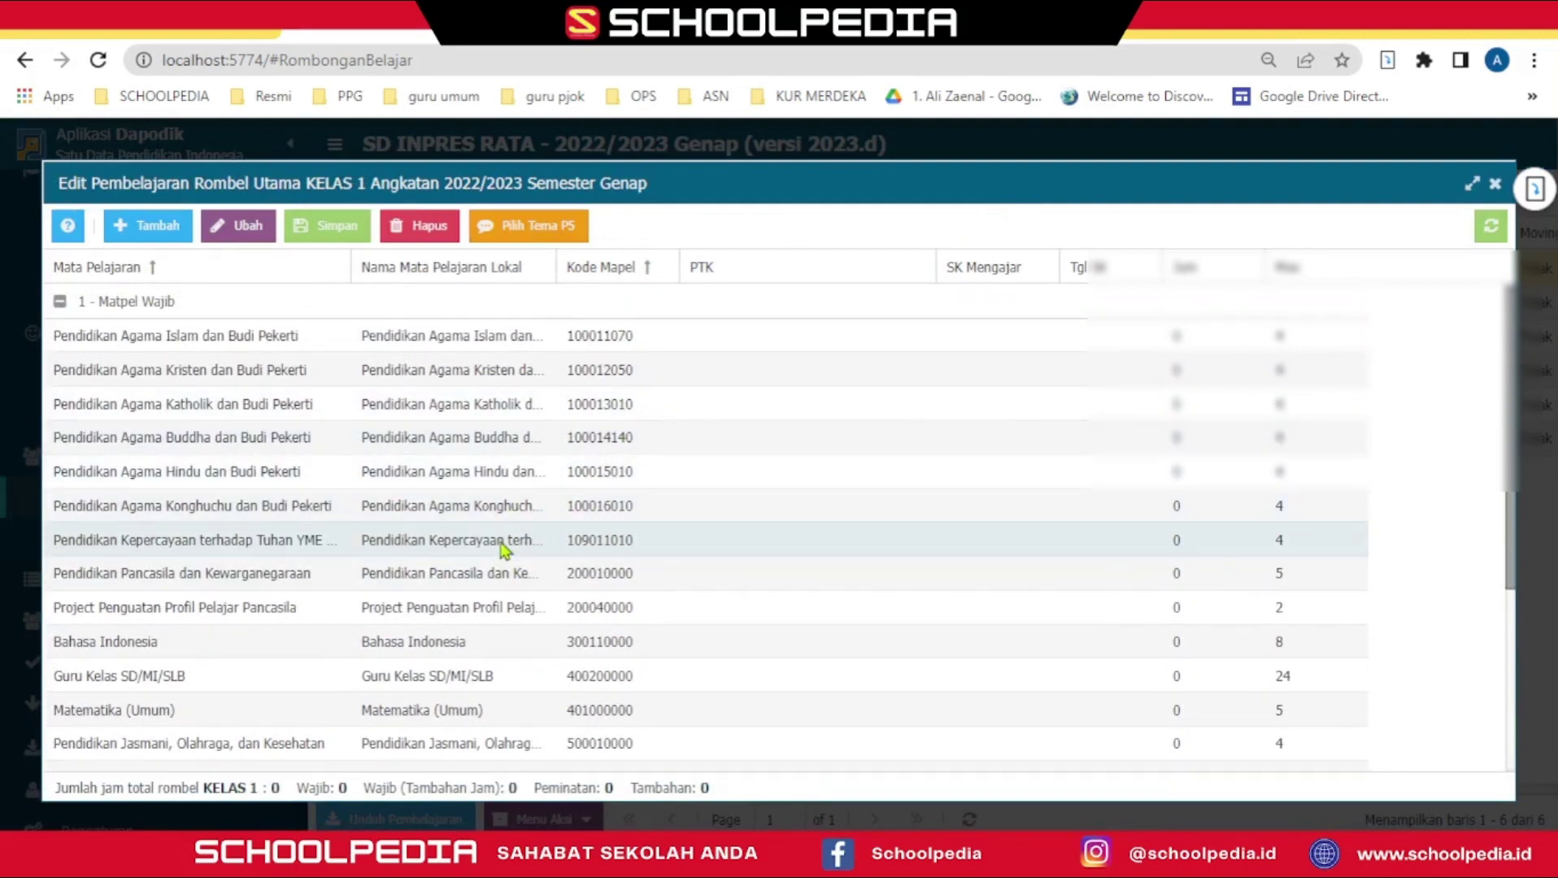
scroll(492, 546, "down", 2)
scroll(496, 546, "up", 2)
scroll(390, 561, "down", 2)
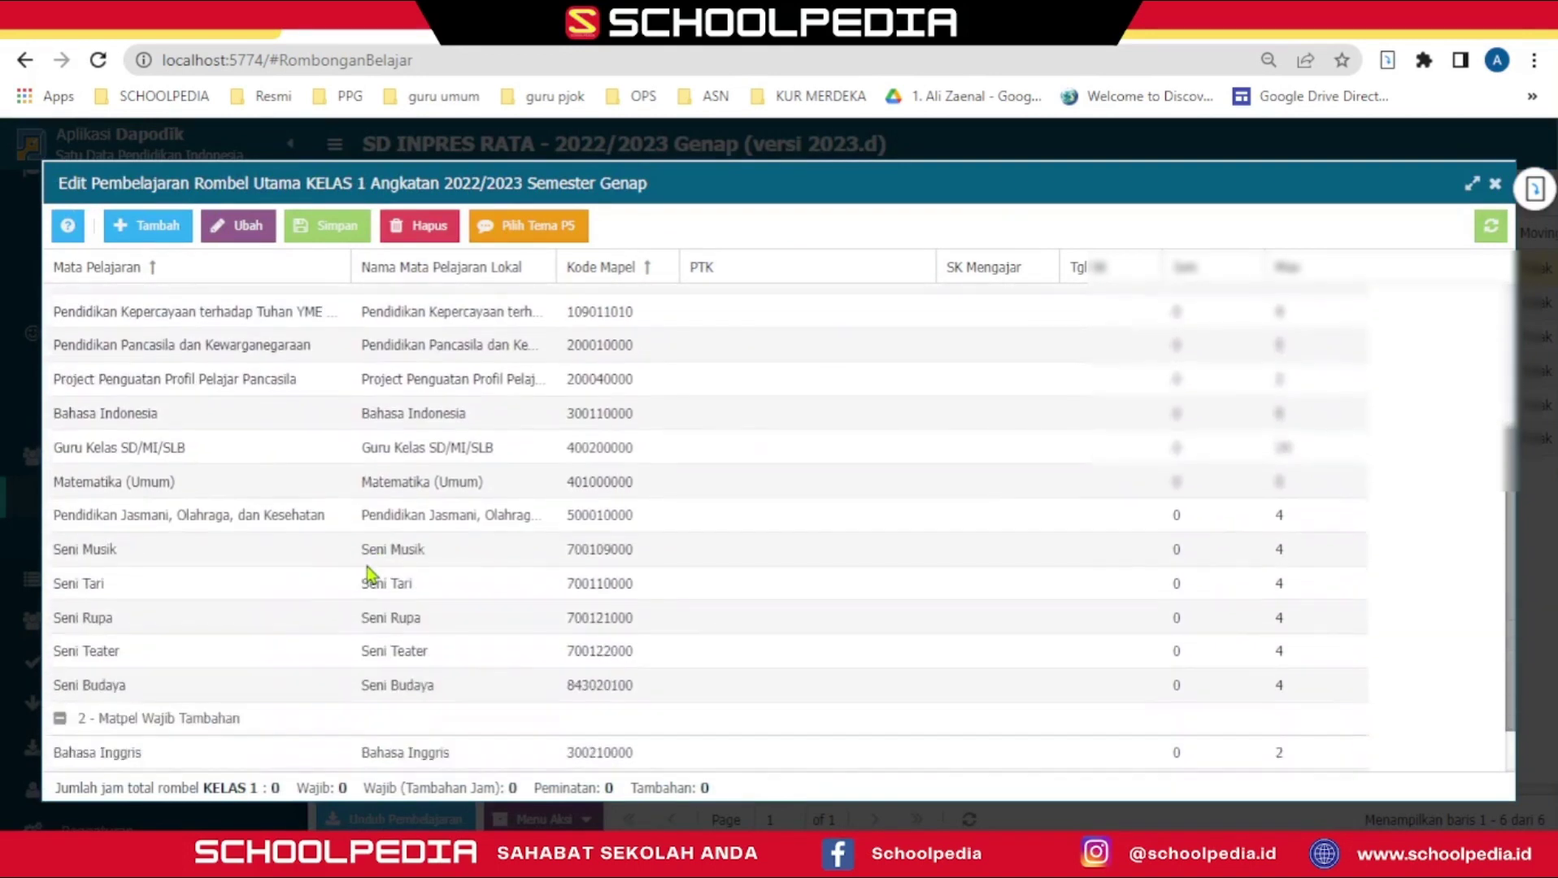
scroll(366, 573, "up", 2)
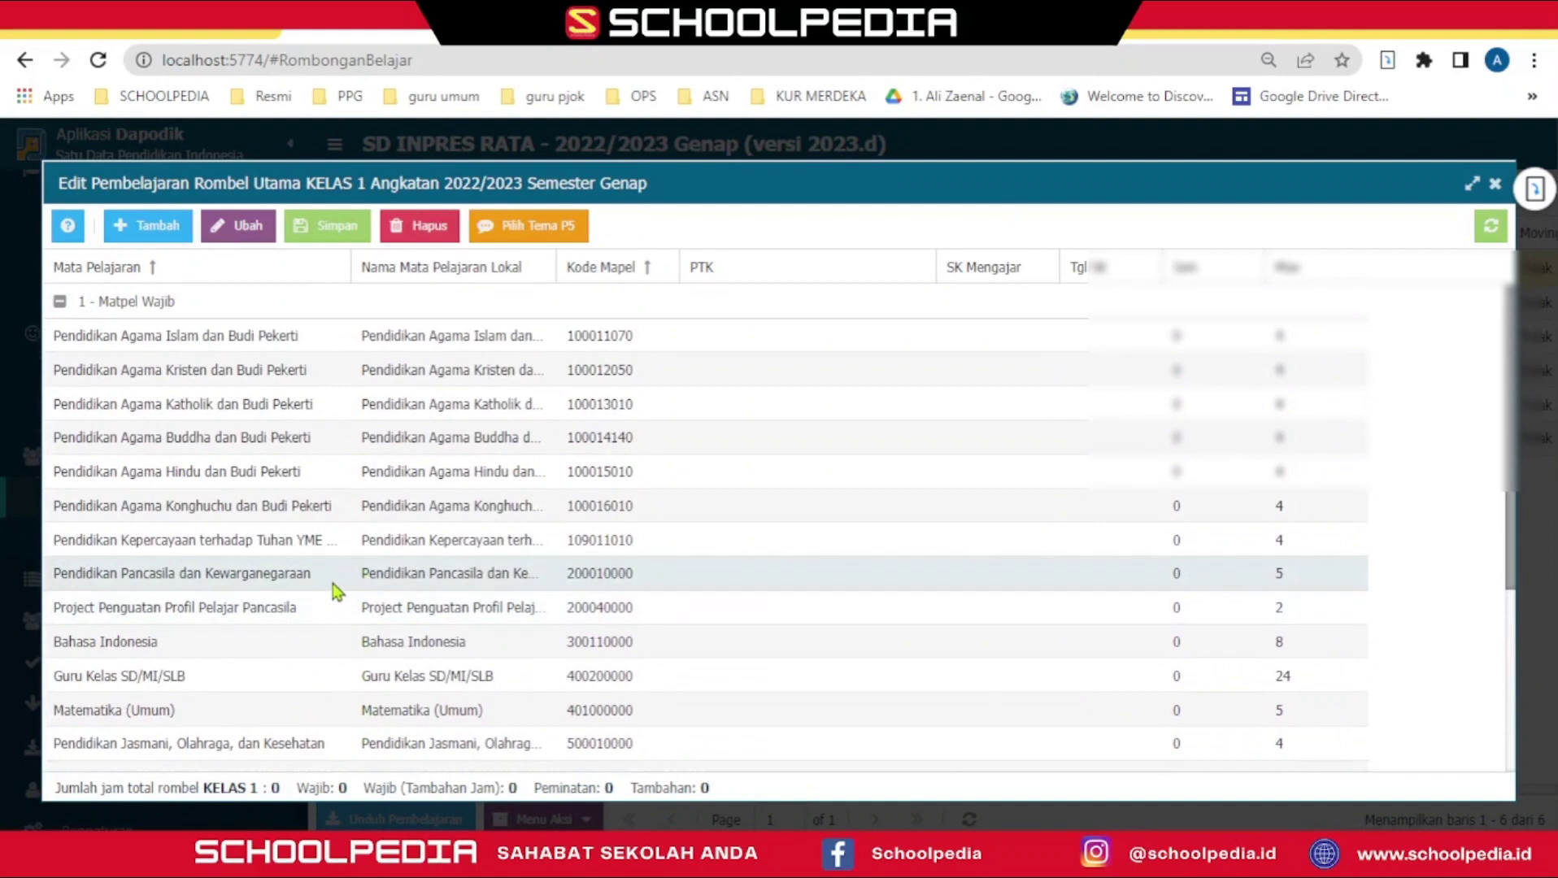
scroll(337, 591, "down", 2)
scroll(333, 575, "up", 2)
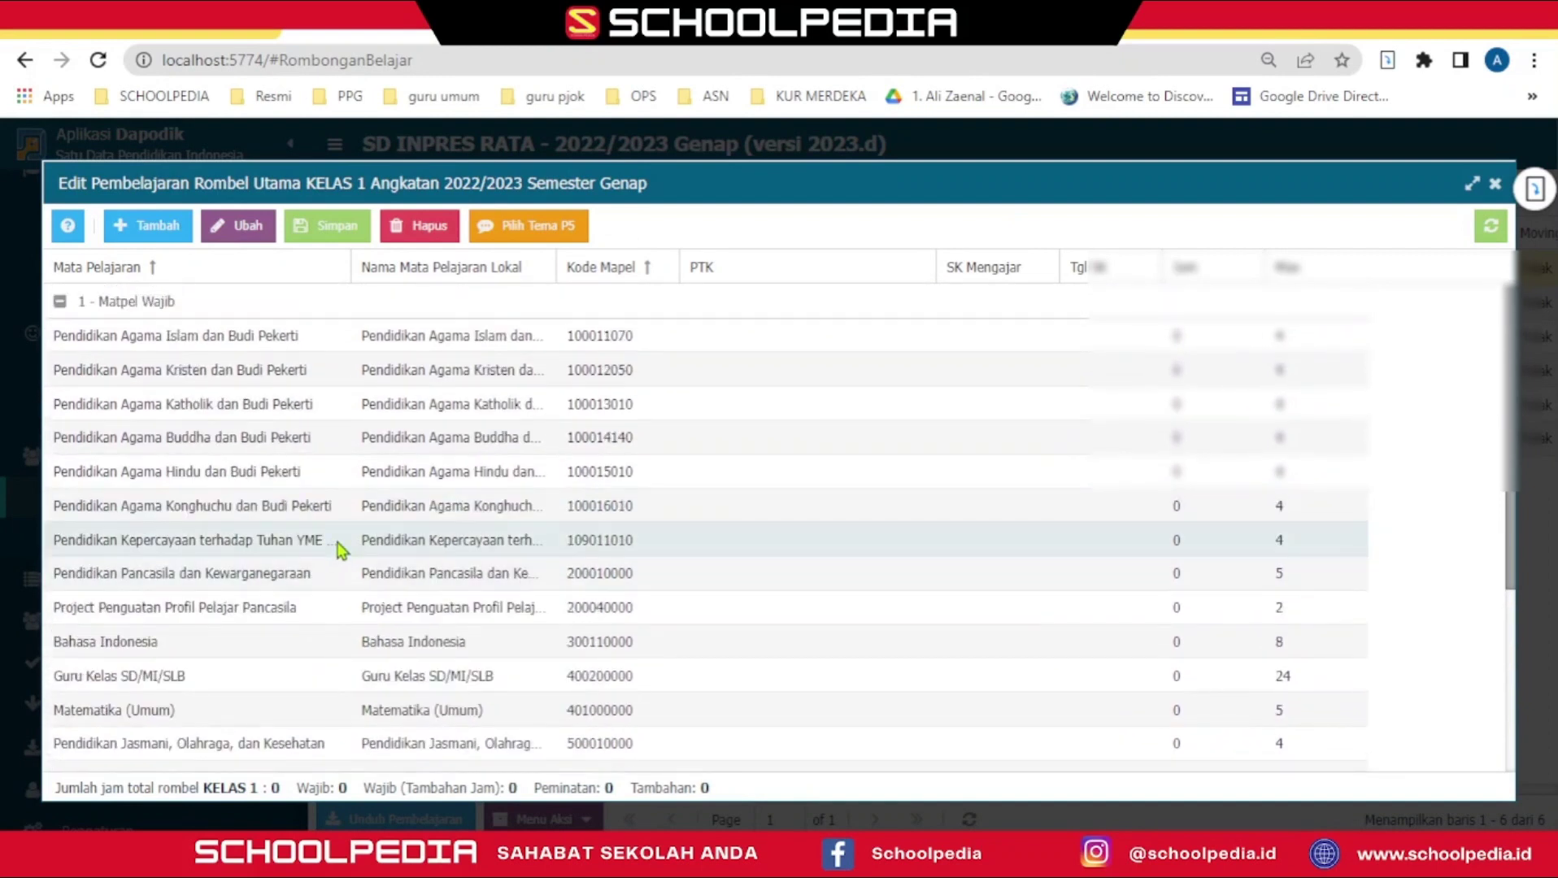
scroll(341, 546, "down", 2)
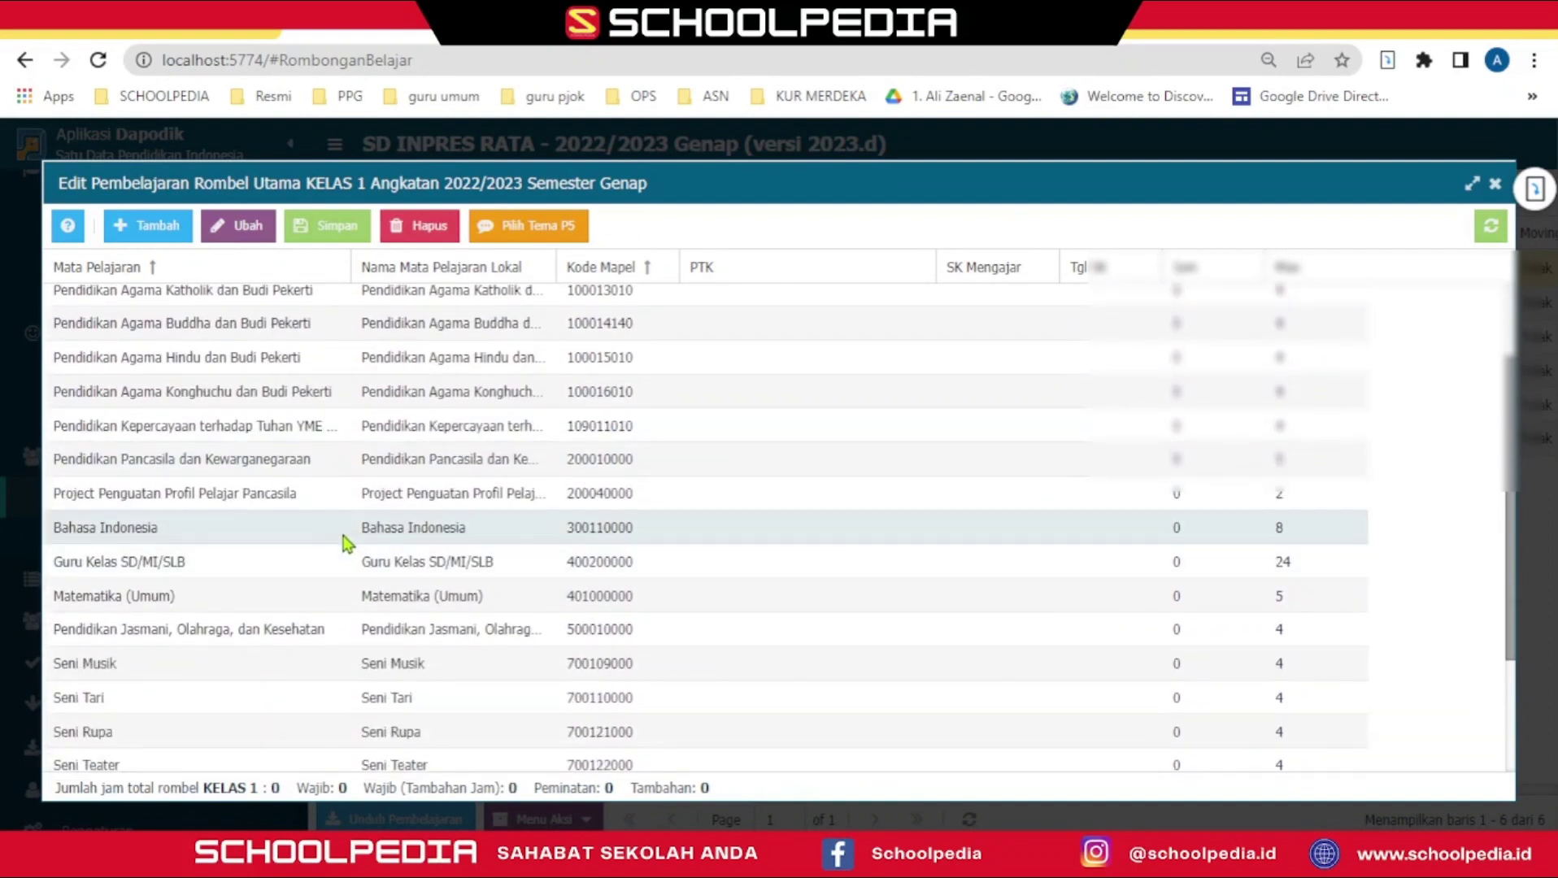
scroll(370, 471, "up", 2)
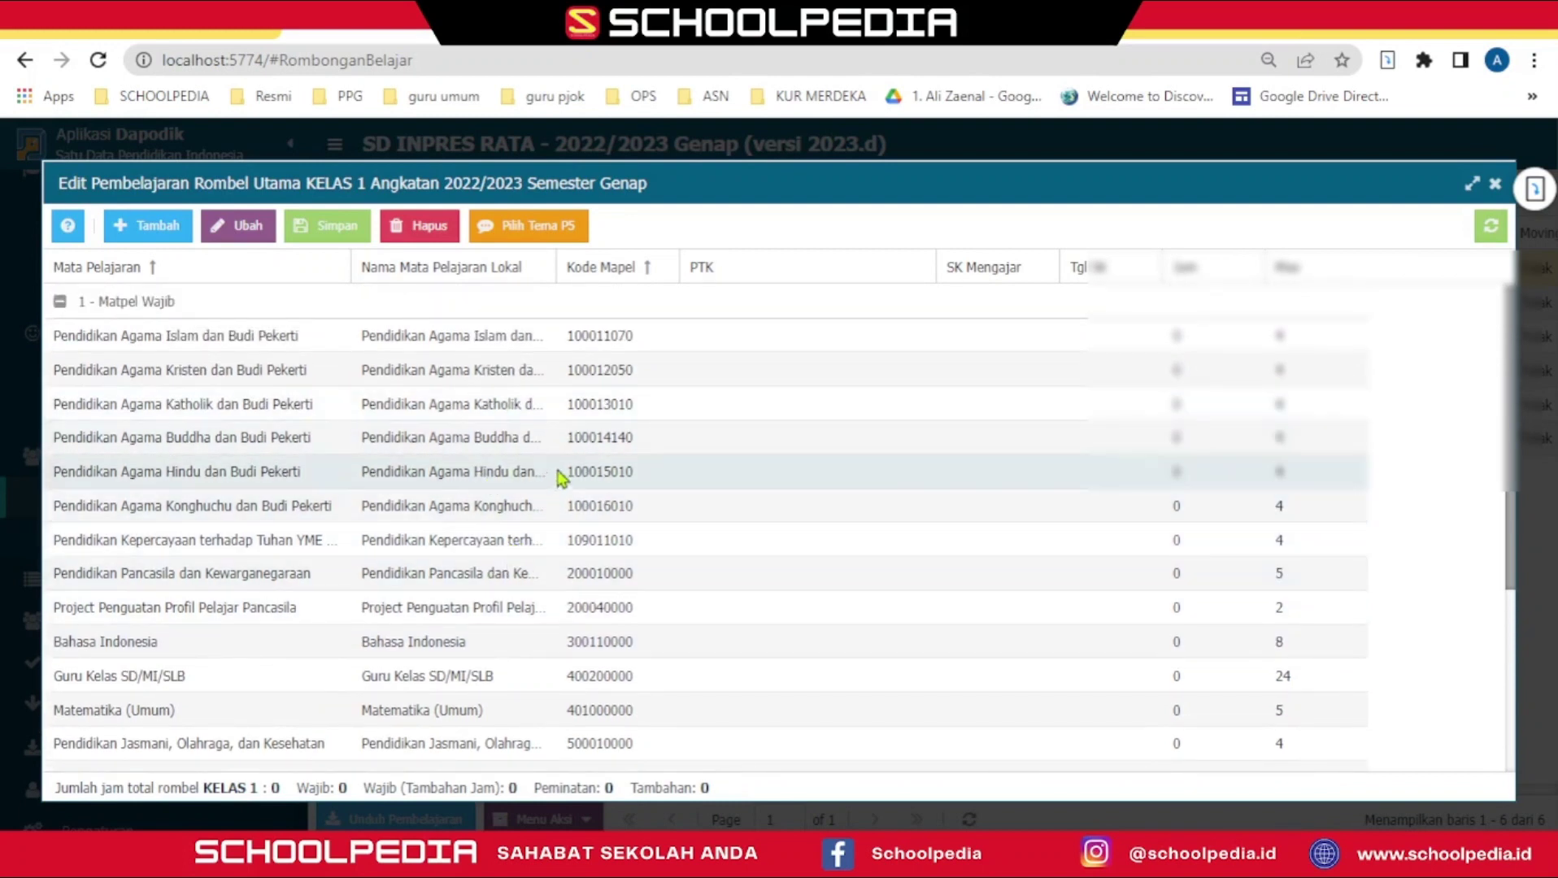
Step: Assign the religion teacher as PTK for Pendidikan Agama Katholik dan Budi Pekerti in KELAS 1
left_click(840, 415)
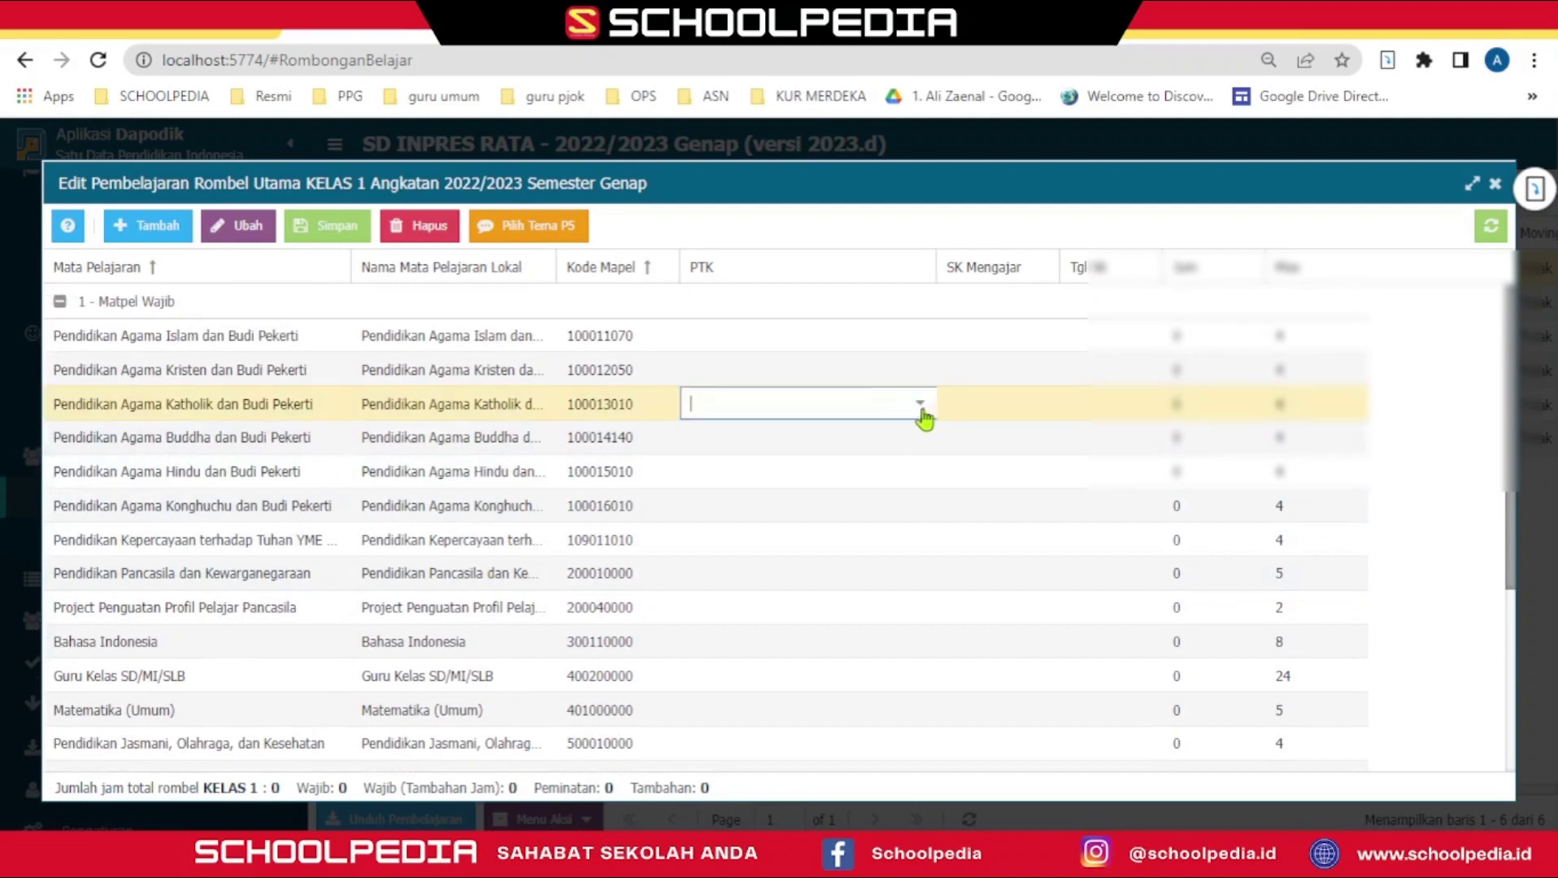
left_click(918, 407)
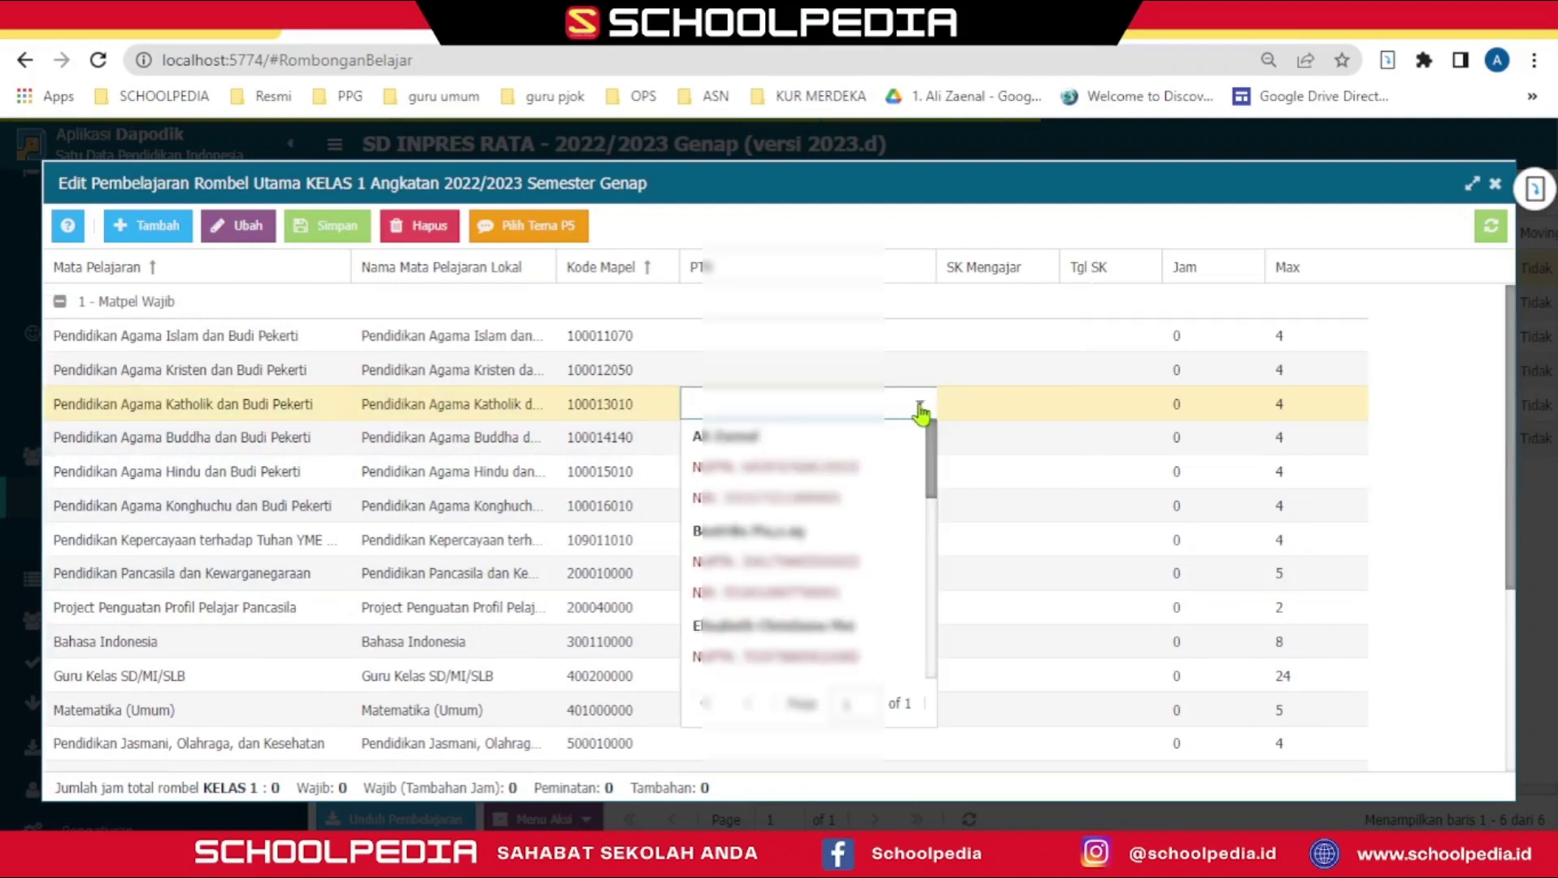
scroll(826, 553, "down", 2)
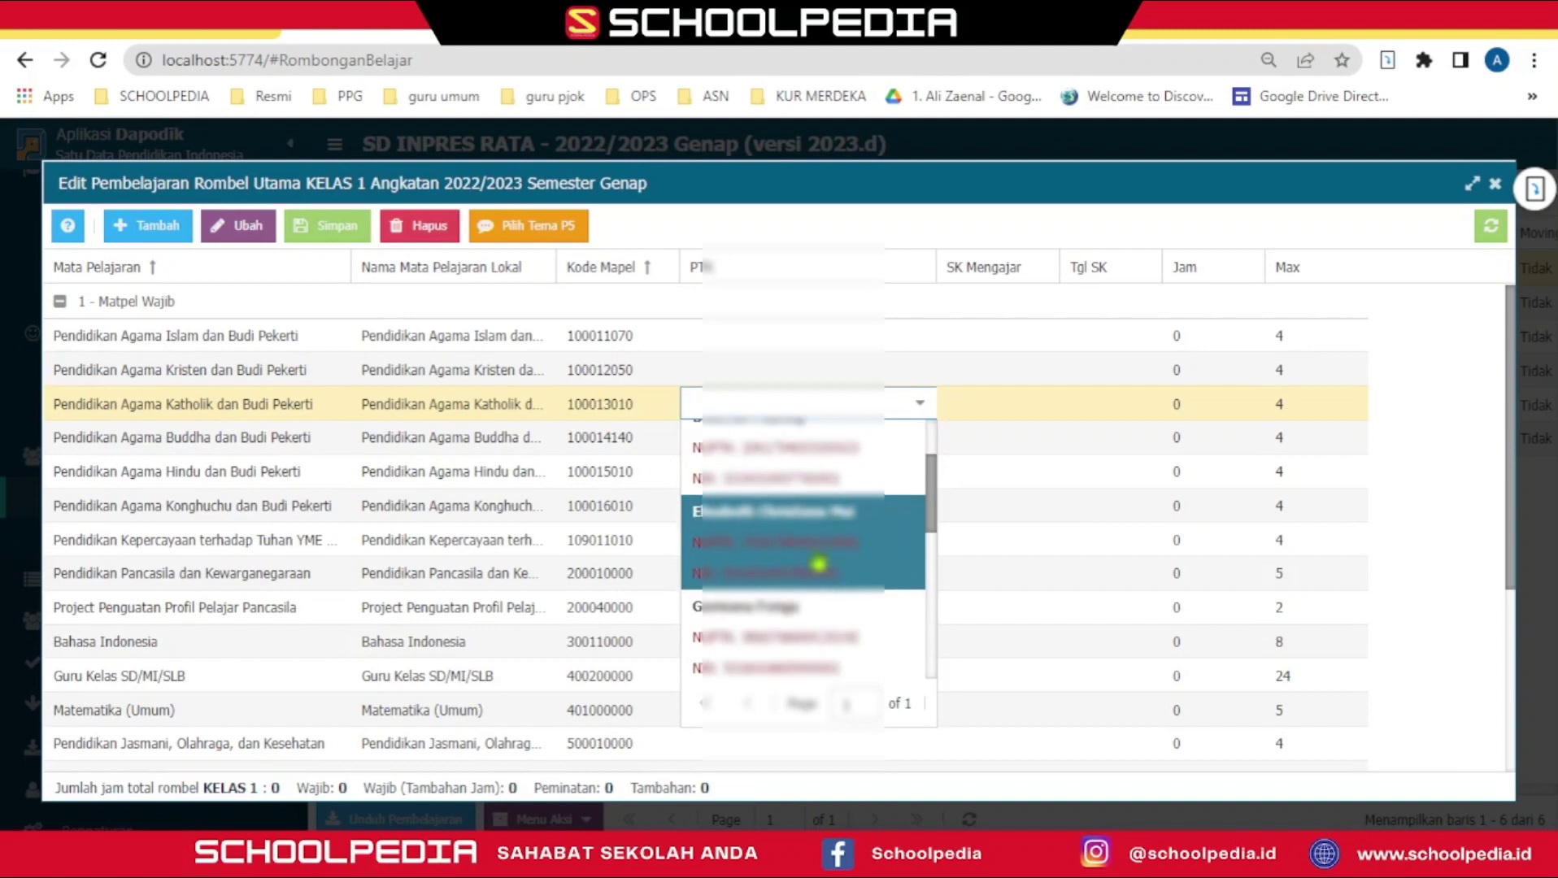
left_click(817, 557)
Step: For Pendidikan Agama Katholik dan Budi Pekerti, enter SK Mengajar 420.12/SIR/VII/2022 and Tgl SK 17/07/2022
left_click(1008, 404)
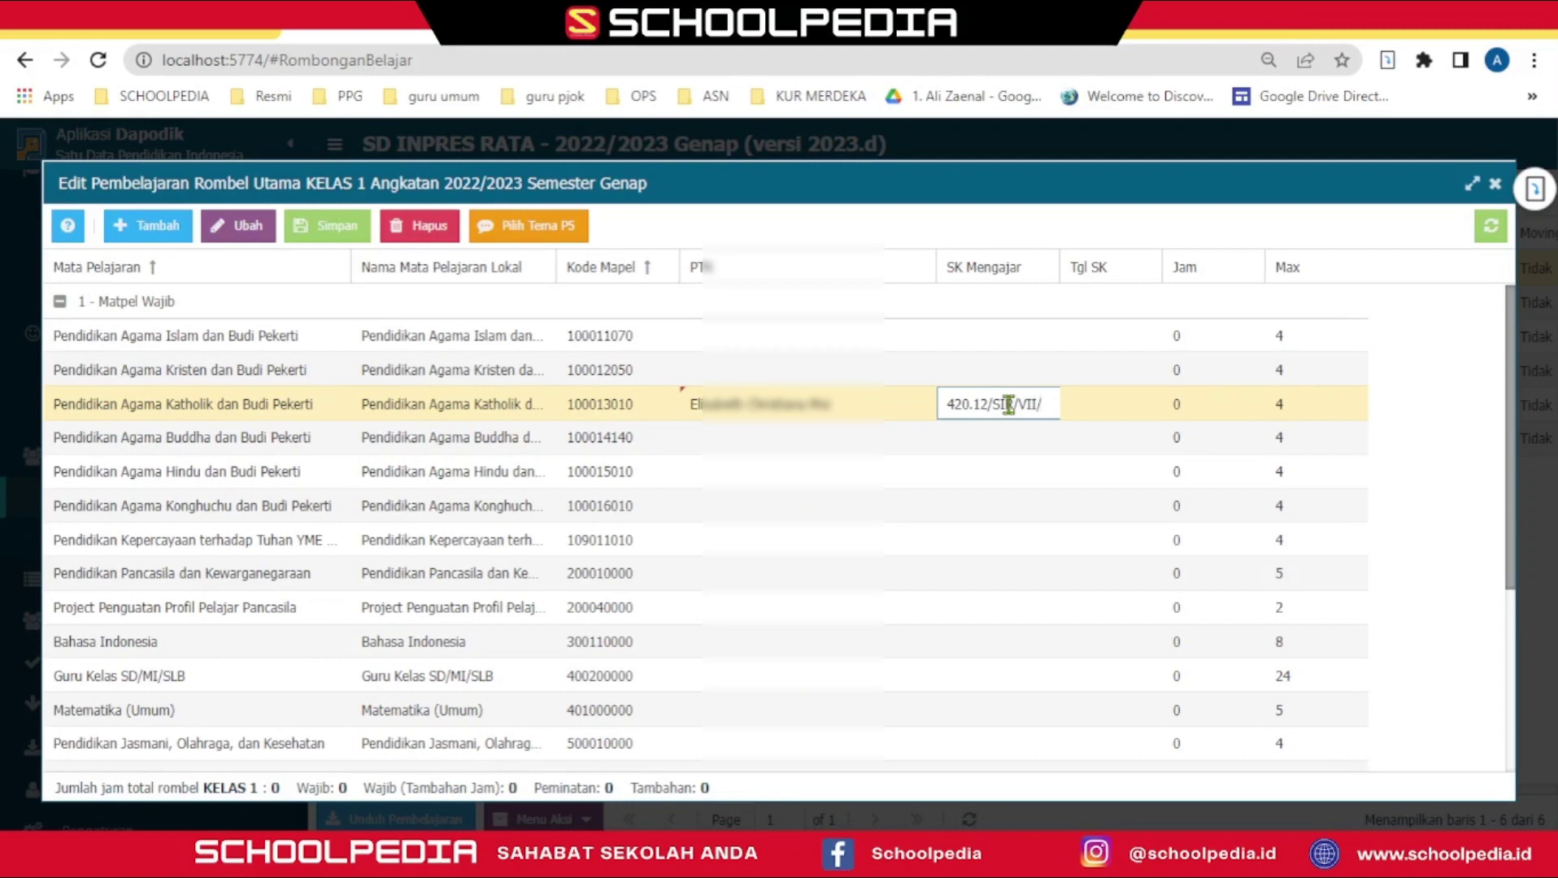
type("022")
left_click(1094, 420)
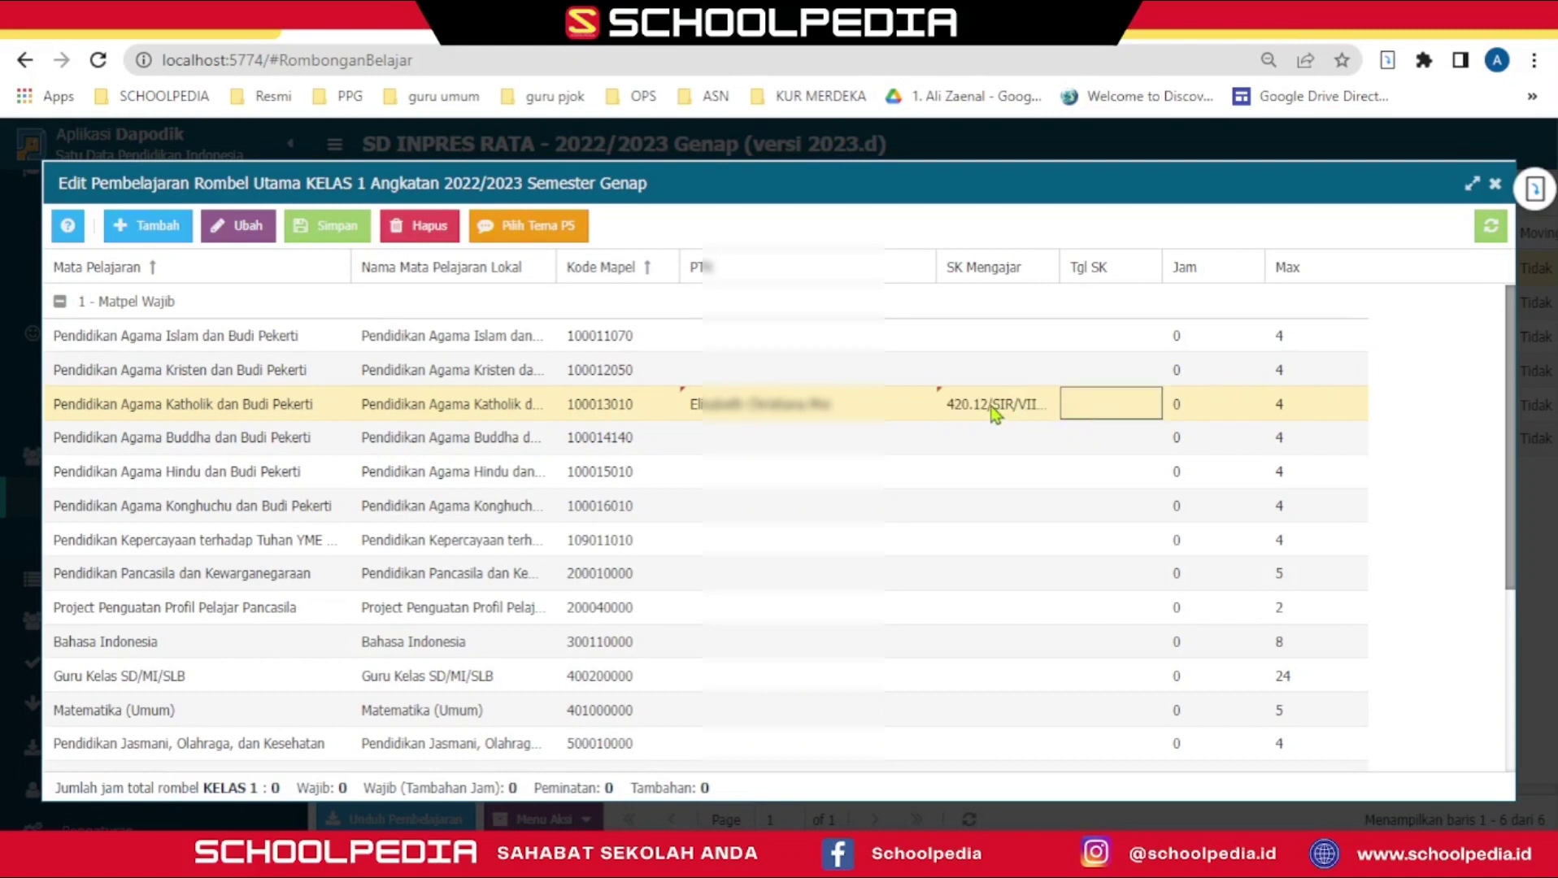
left_click(1093, 411)
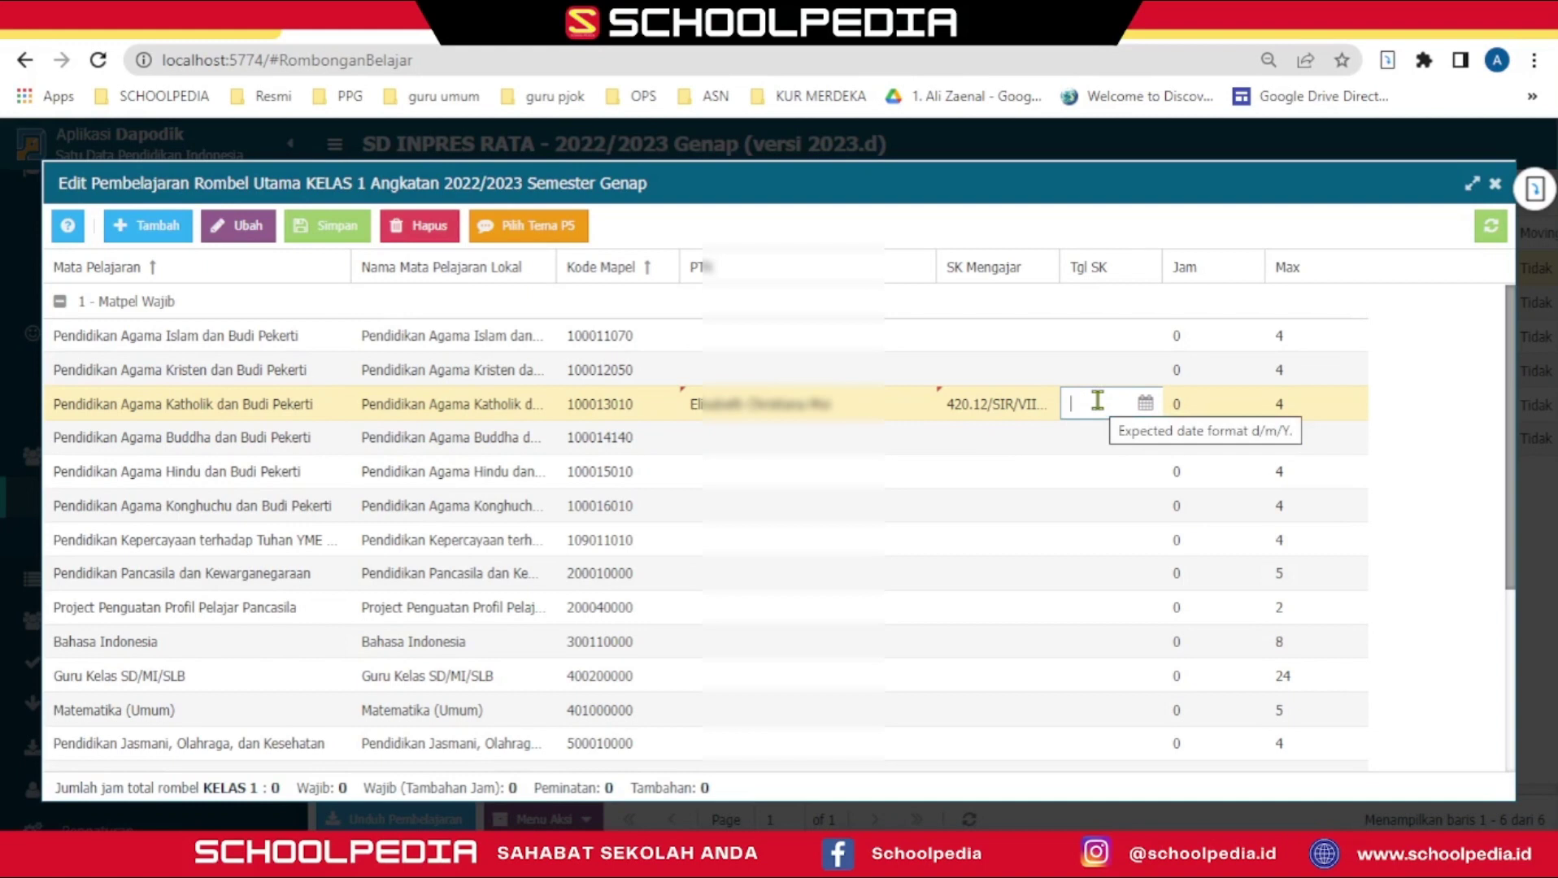
type("17/07")
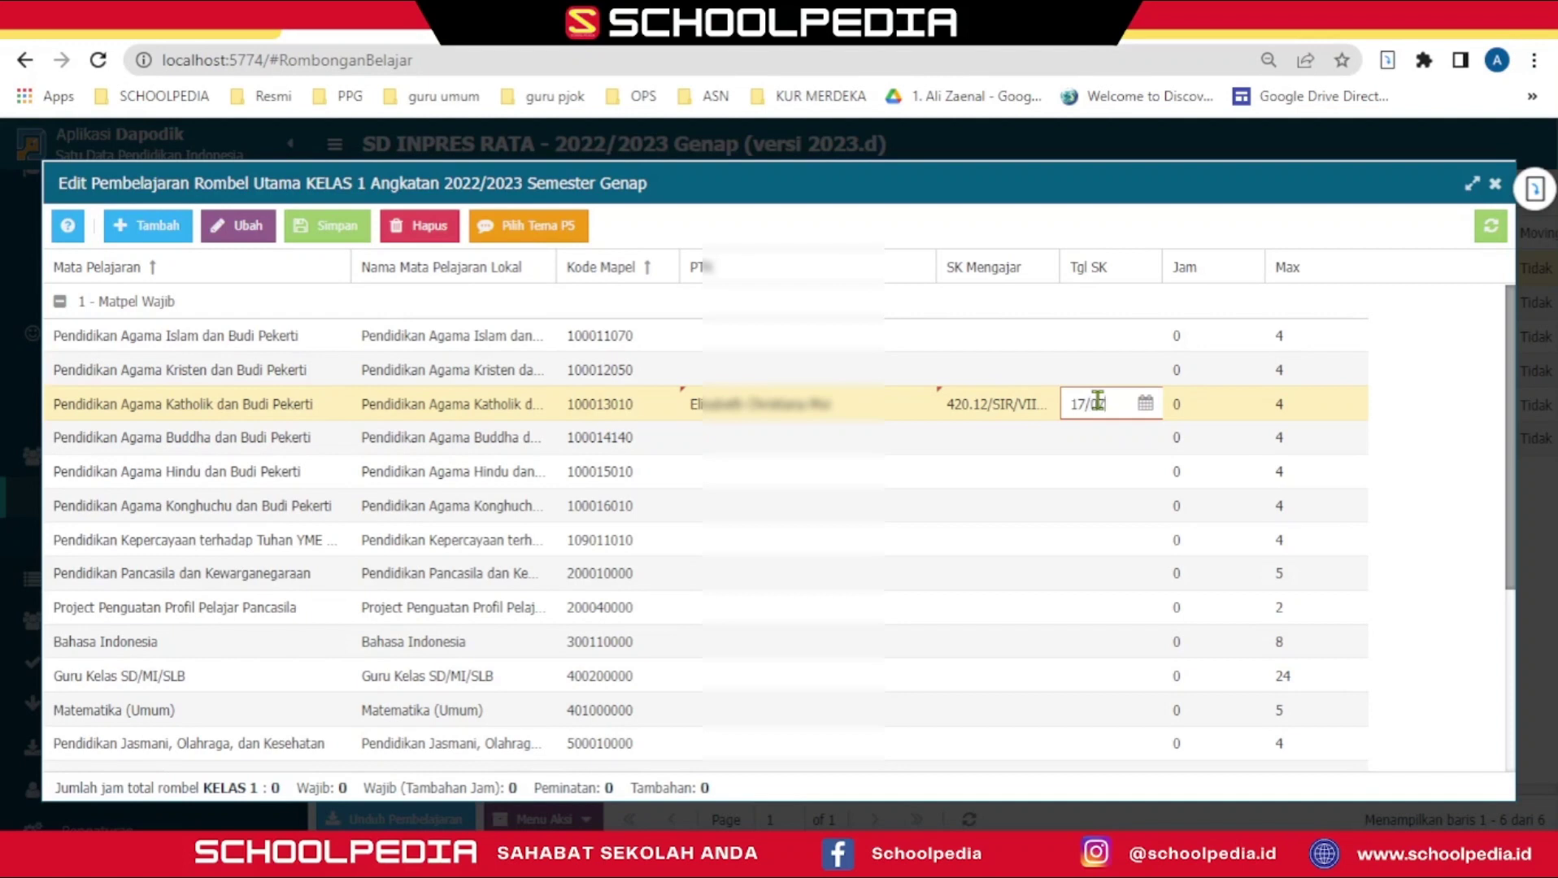
type("2022")
left_click(1100, 443)
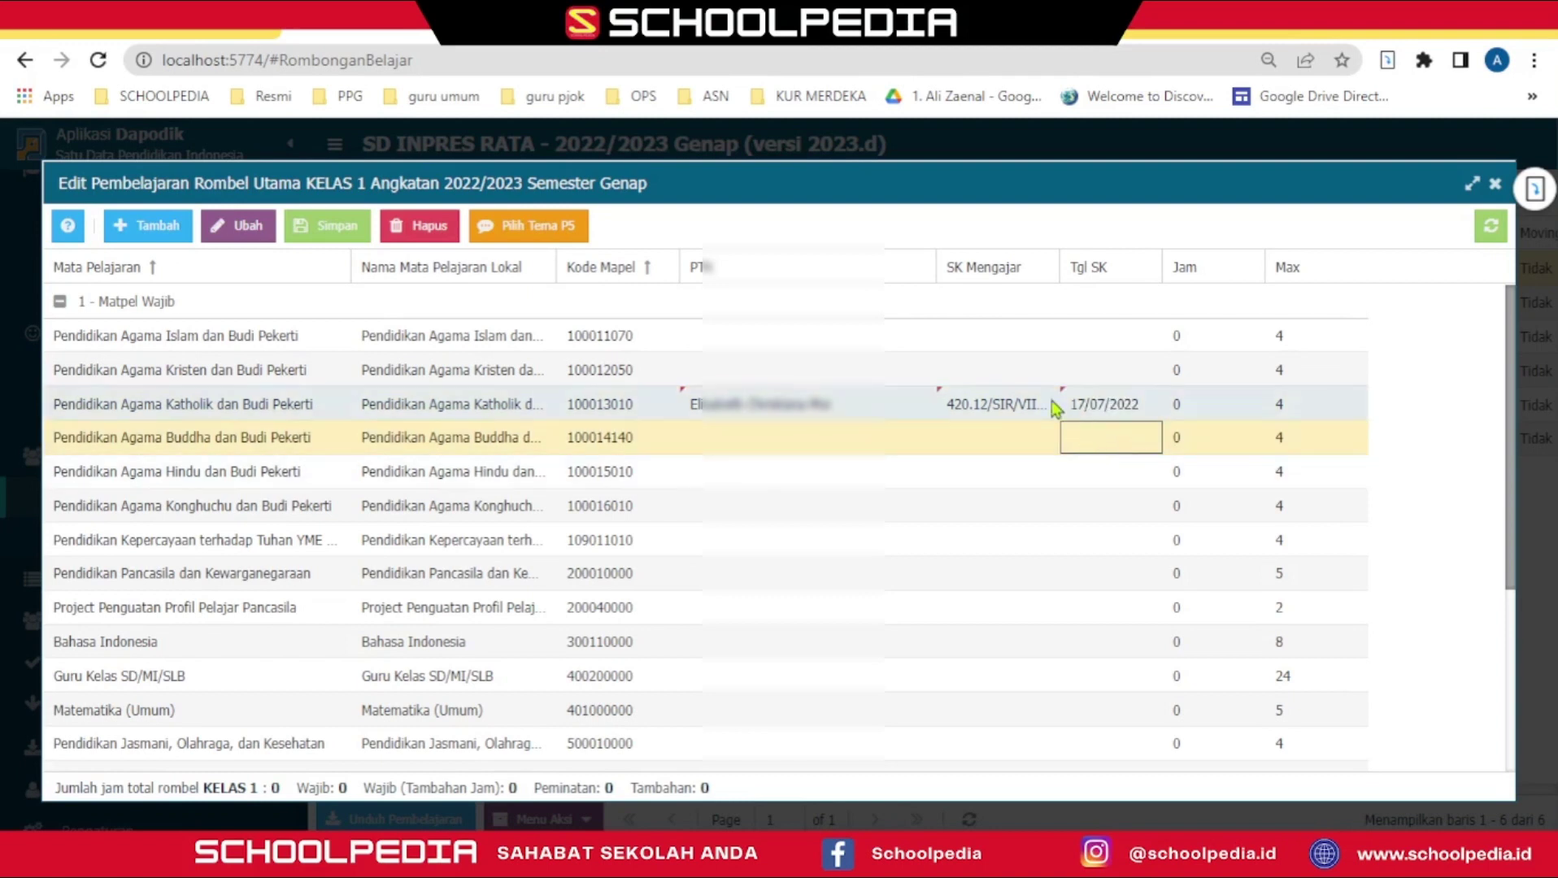
Step: Copy the SK Mengajar number from the Pendidikan Agama Katholik dan Budi Pekerti row
double_click(976, 406)
key("ctrl+a")
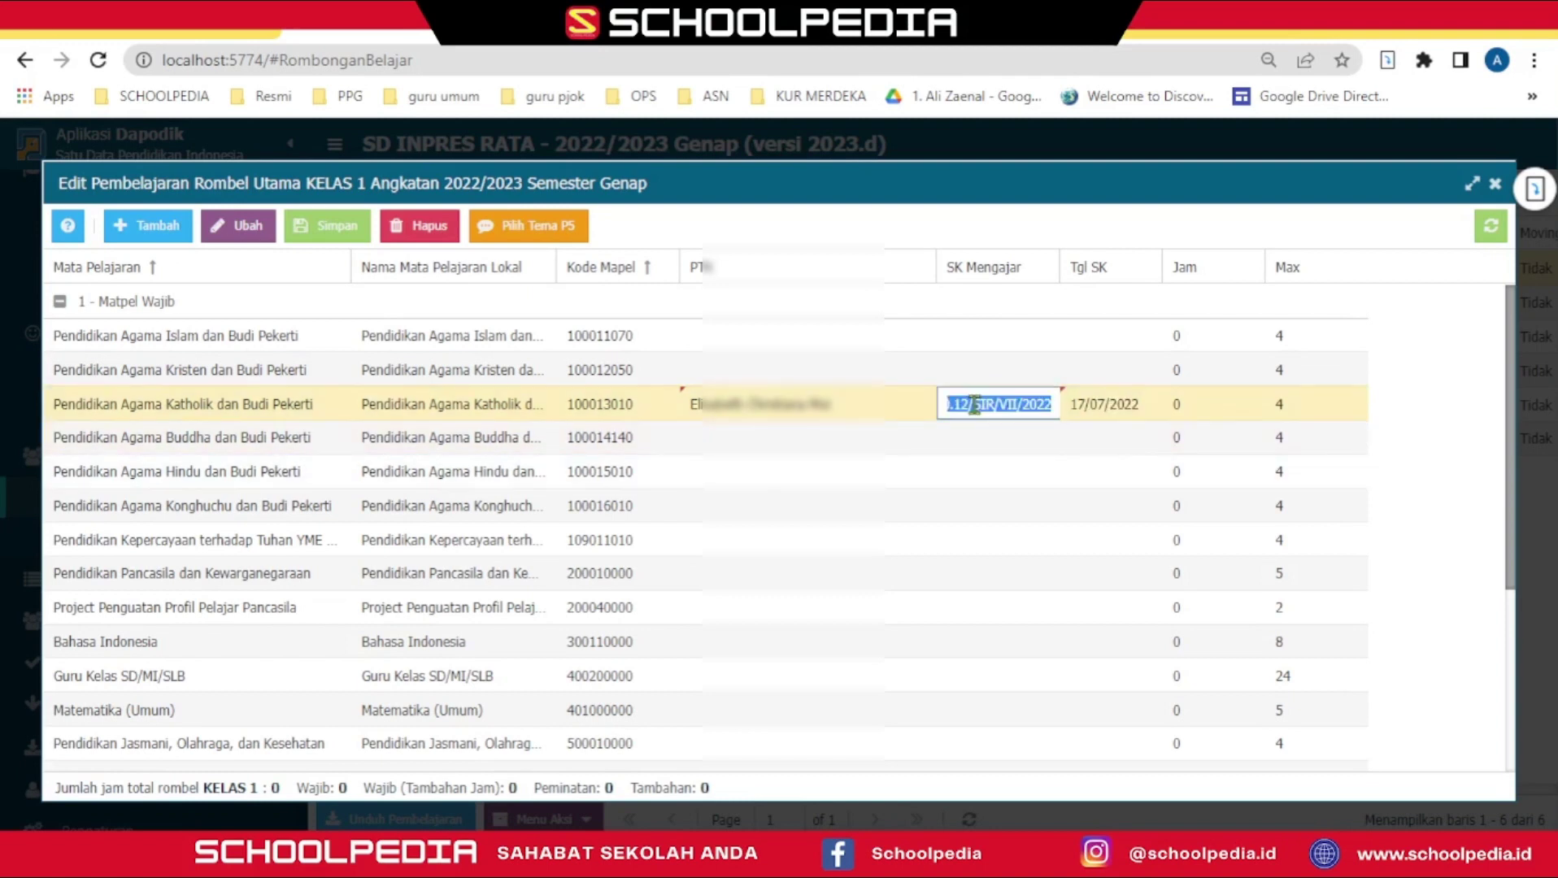
left_click(1002, 437)
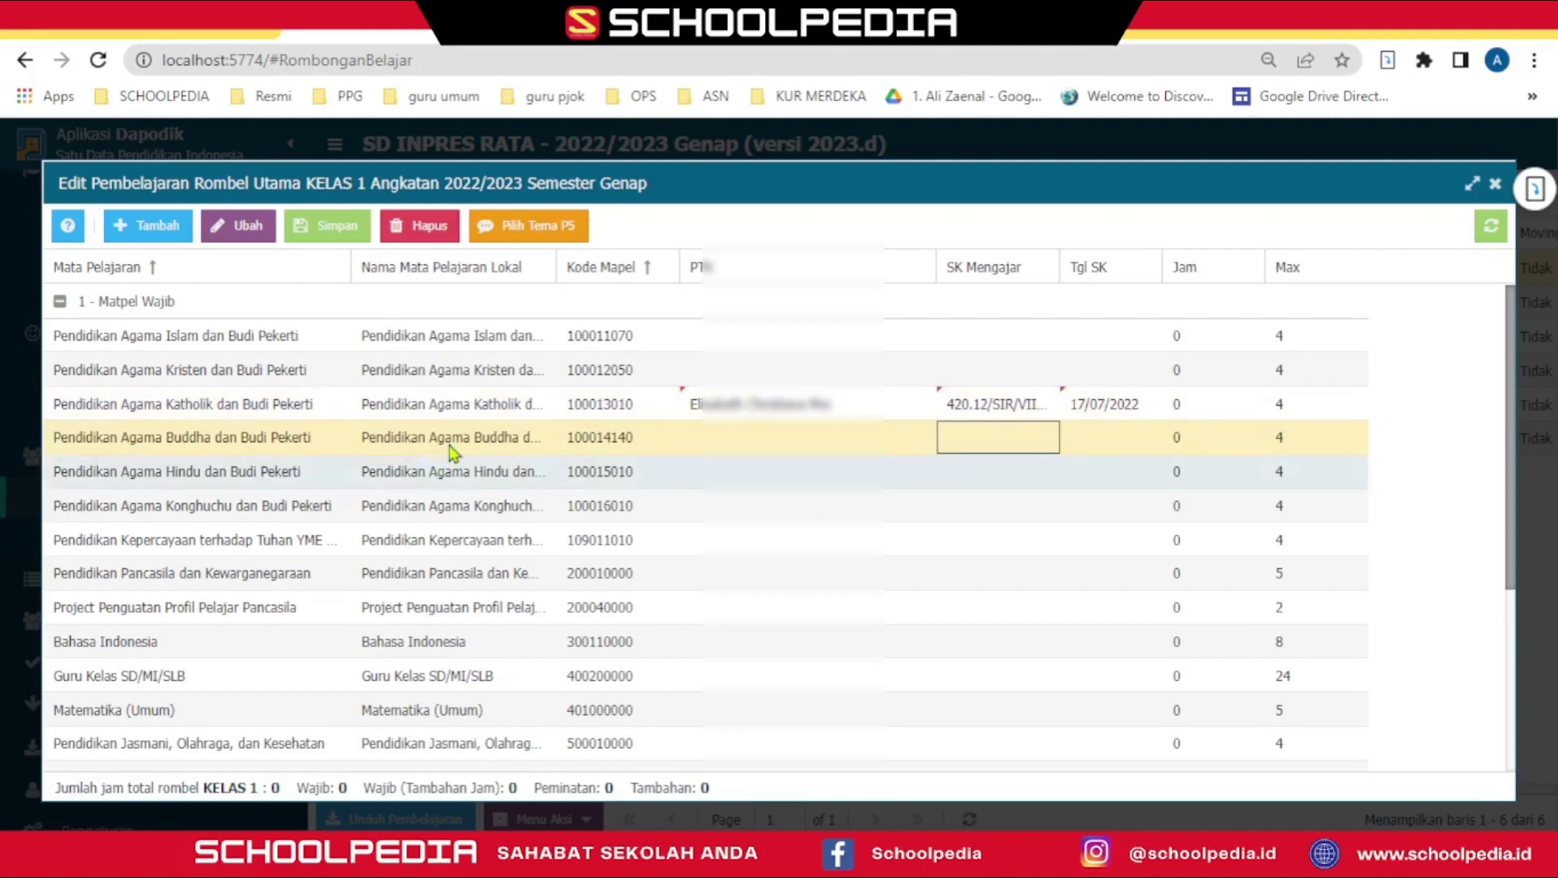
Step: Assign the class teacher as PTK for Guru Kelas SD/MI/SLB in KELAS 1
scroll(618, 508, "down", 3)
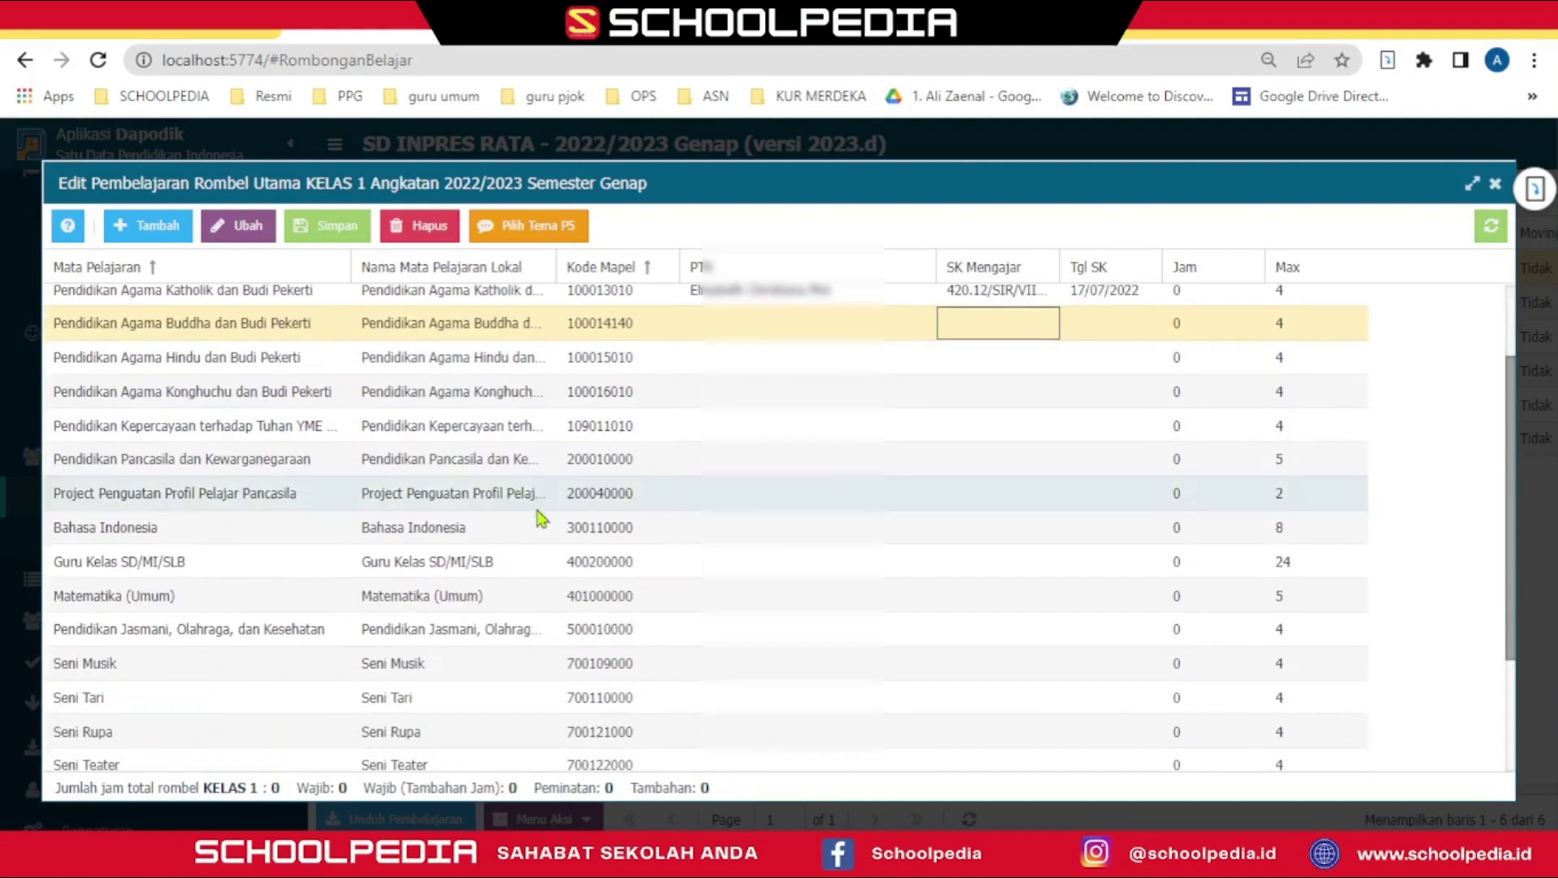
scroll(702, 461, "down", 3)
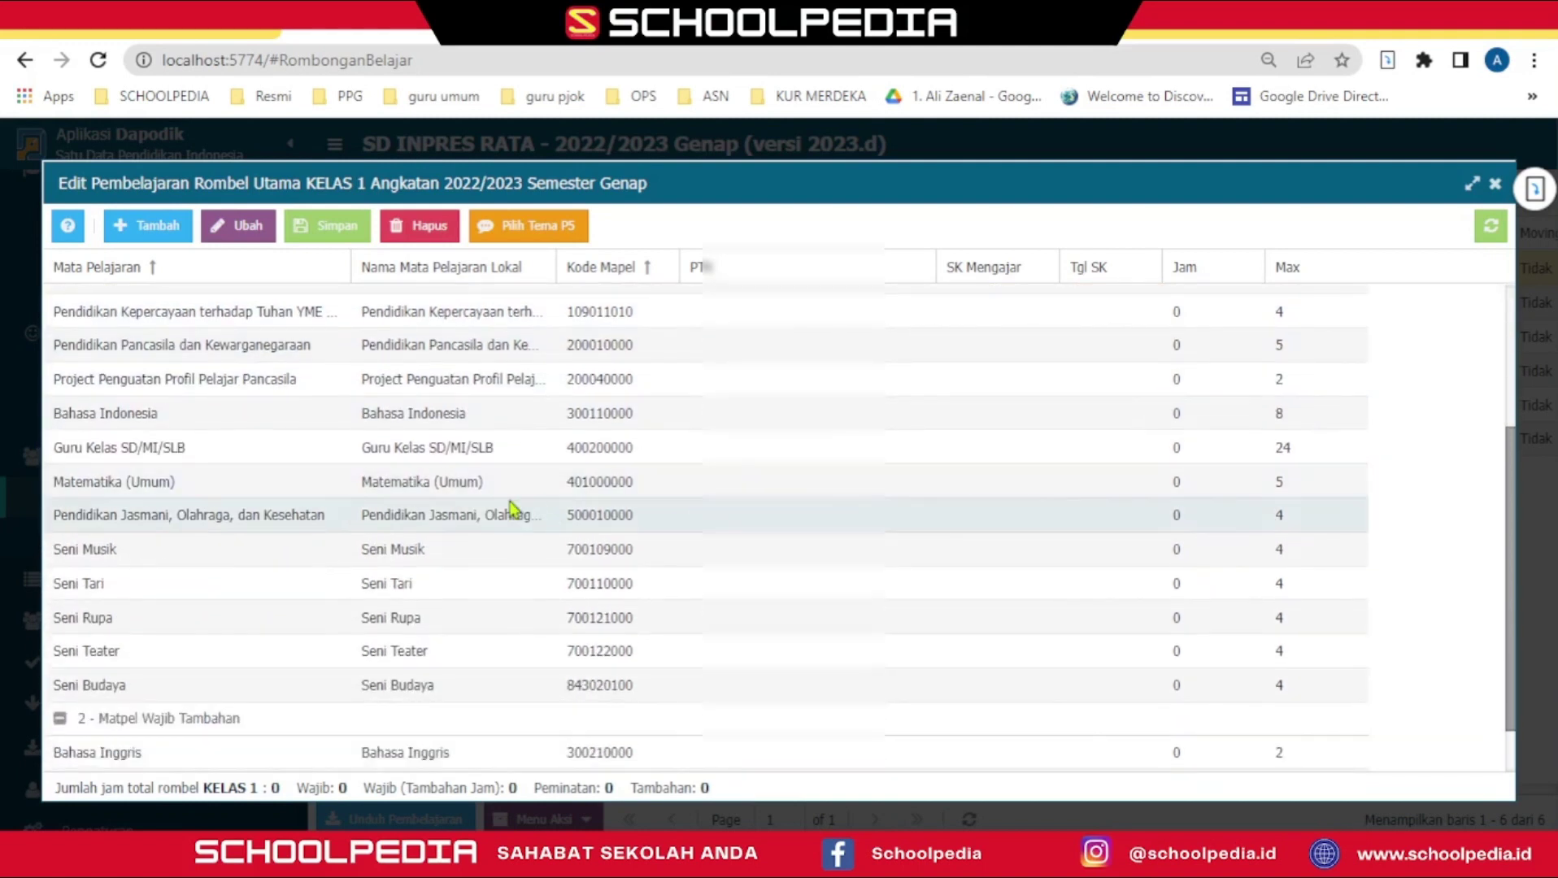
left_click(793, 448)
left_click(813, 448)
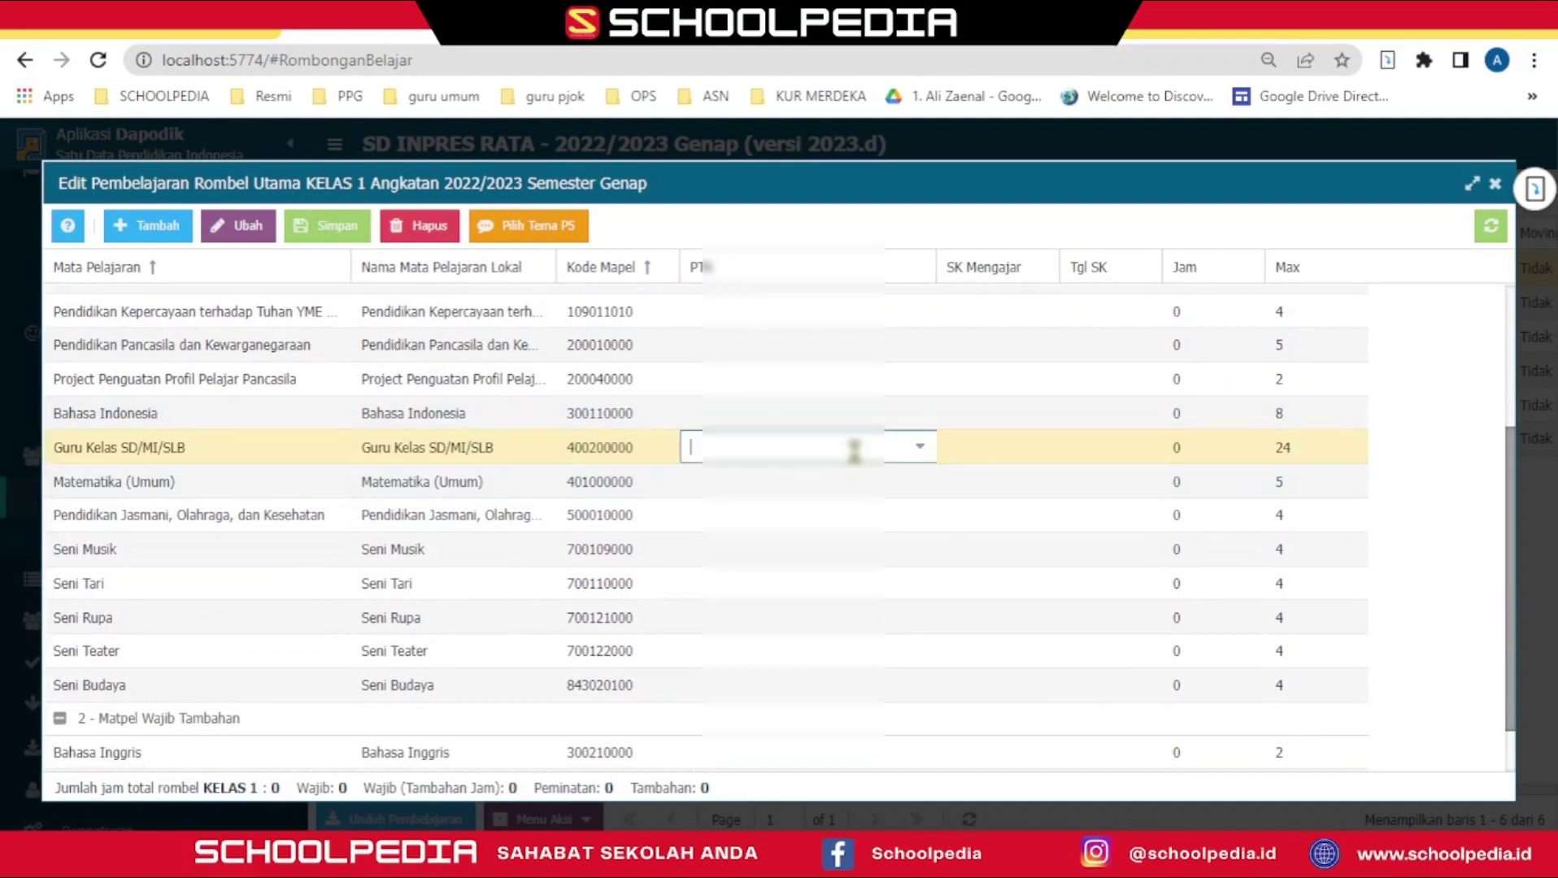
left_click(924, 451)
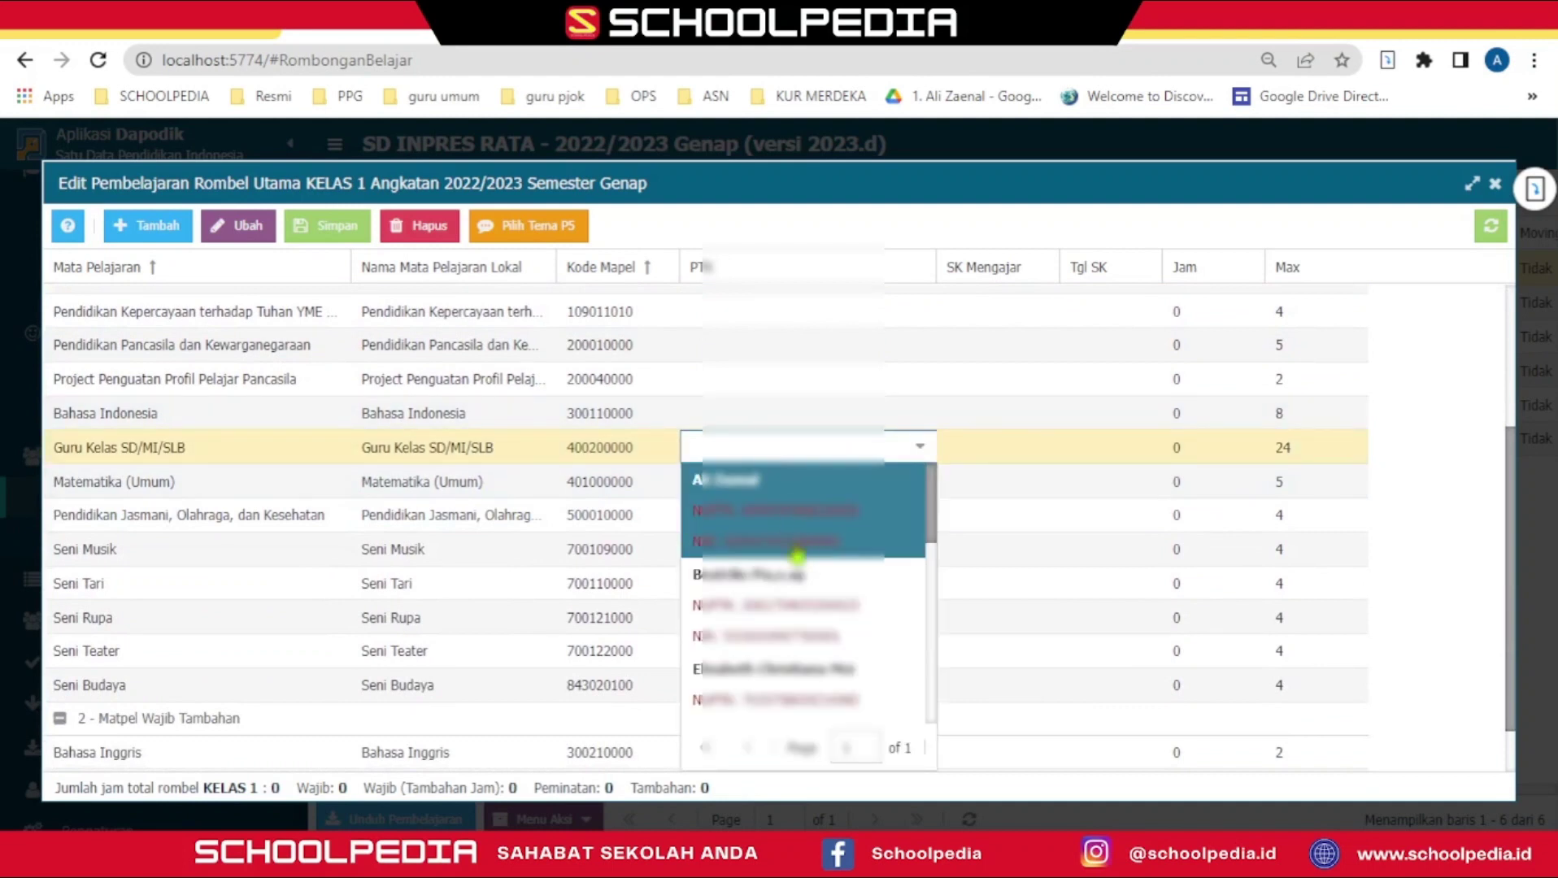
scroll(780, 585, "down", 2)
scroll(782, 582, "down", 1)
scroll(783, 573, "down", 1)
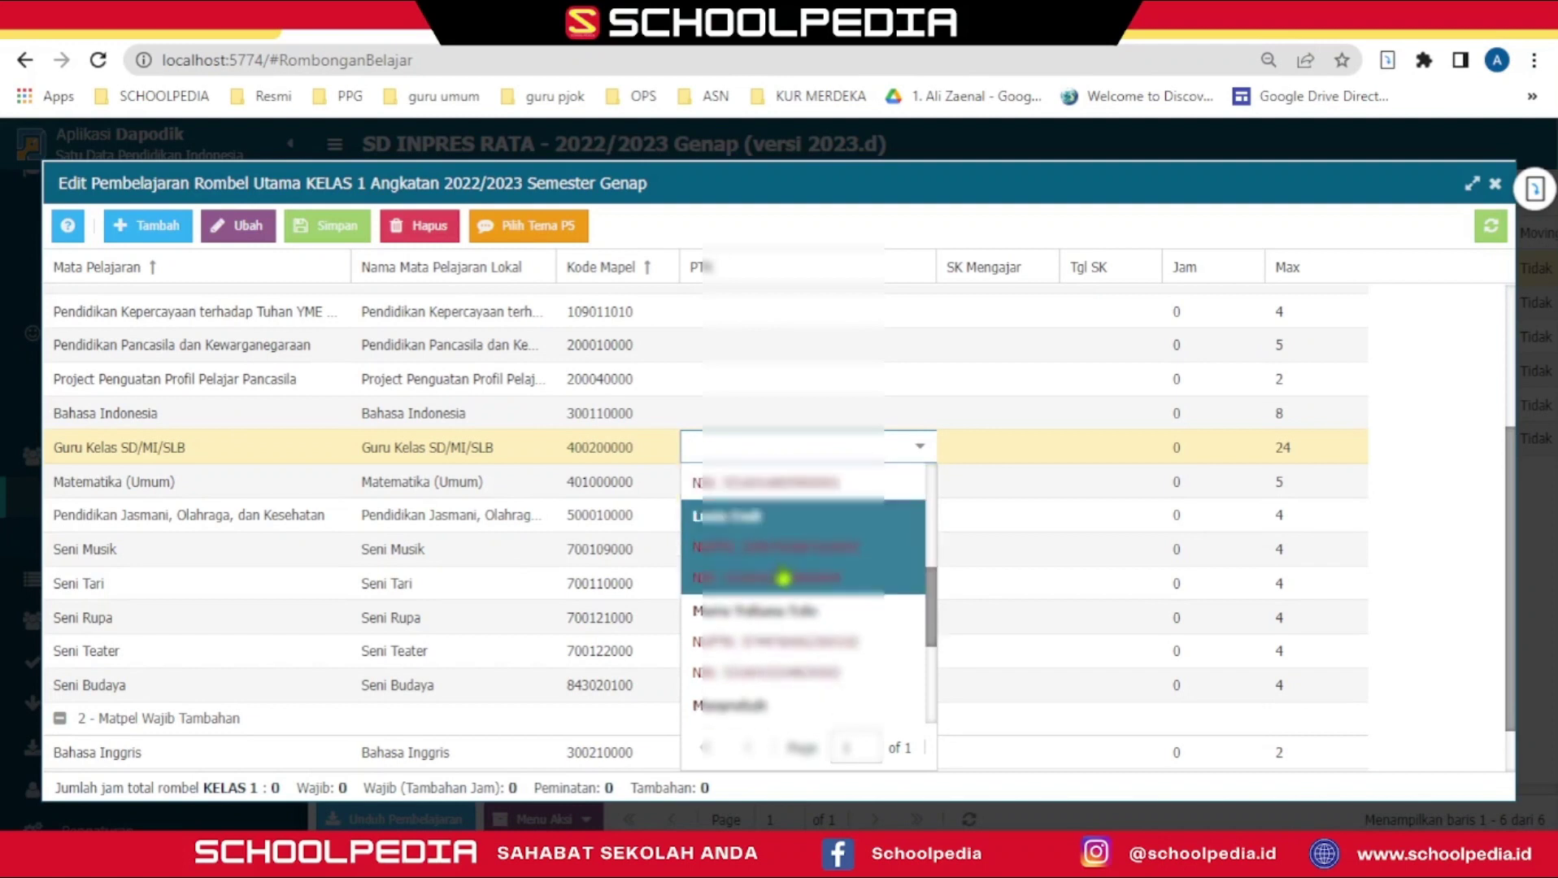
left_click(783, 573)
Step: Fill in the Guru Kelas SD/MI/SLB row with the copied SK Mengajar number and Tgl SK 17/07/2022
left_click(986, 452)
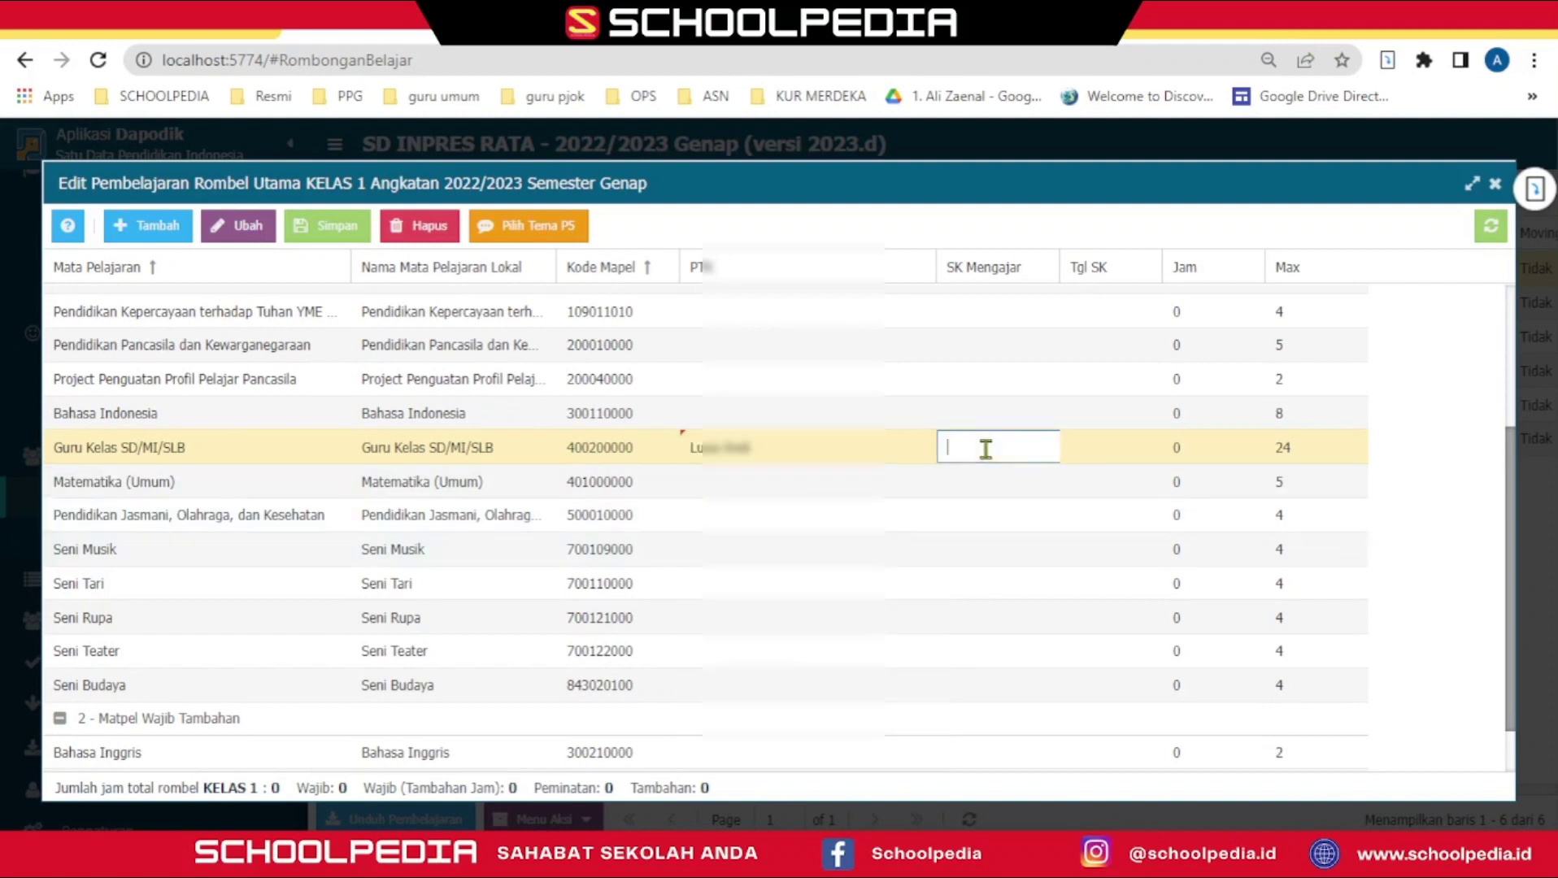
key("ctrl+v")
left_click(1099, 455)
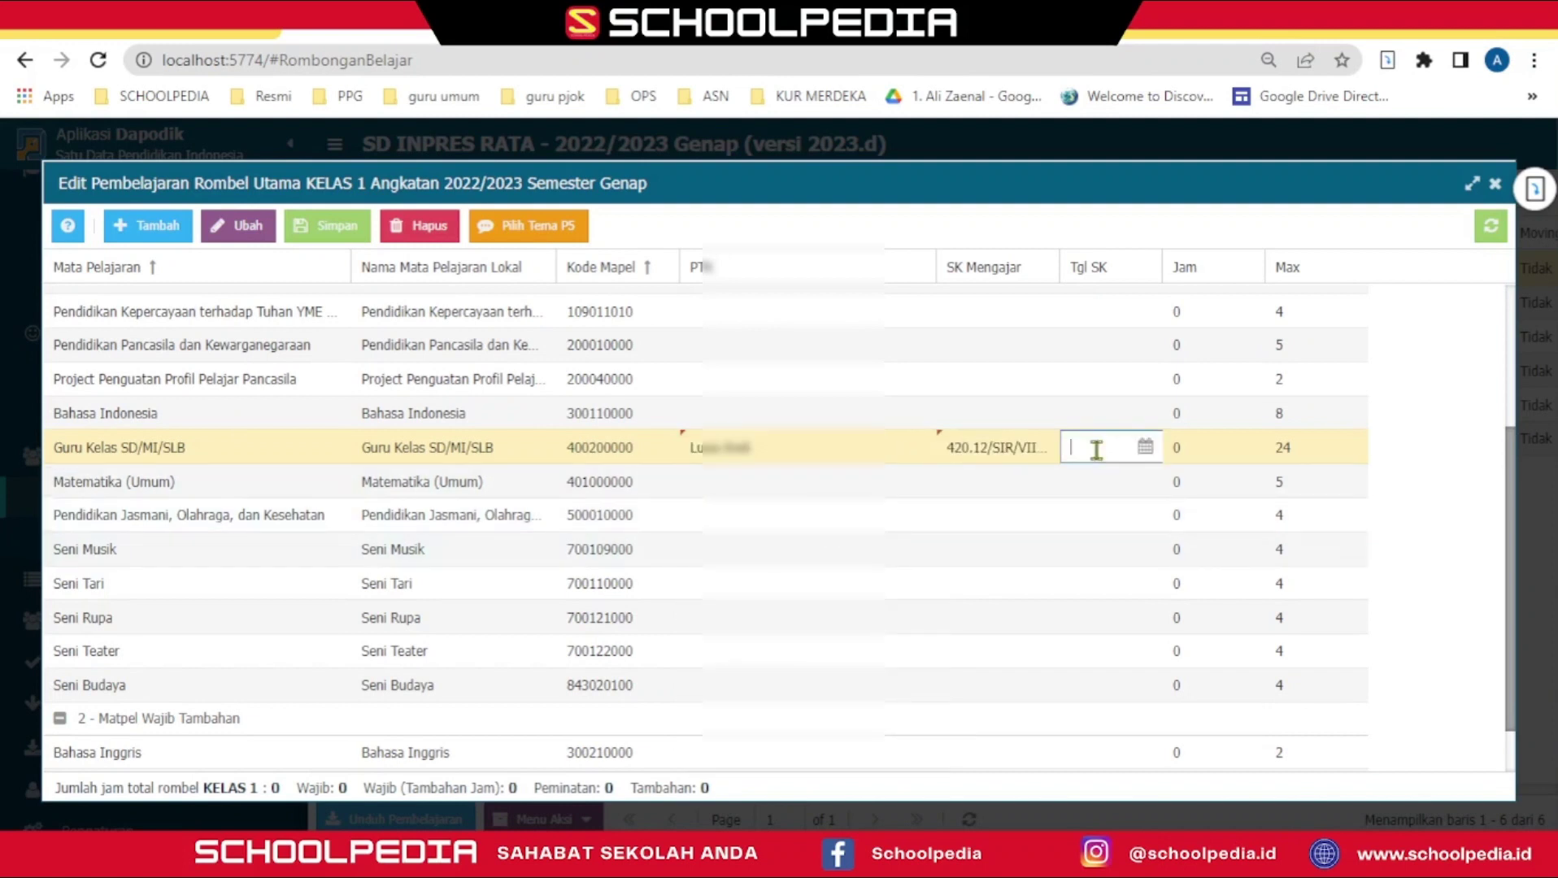
type("1")
type("7/07/2022")
left_click(832, 482)
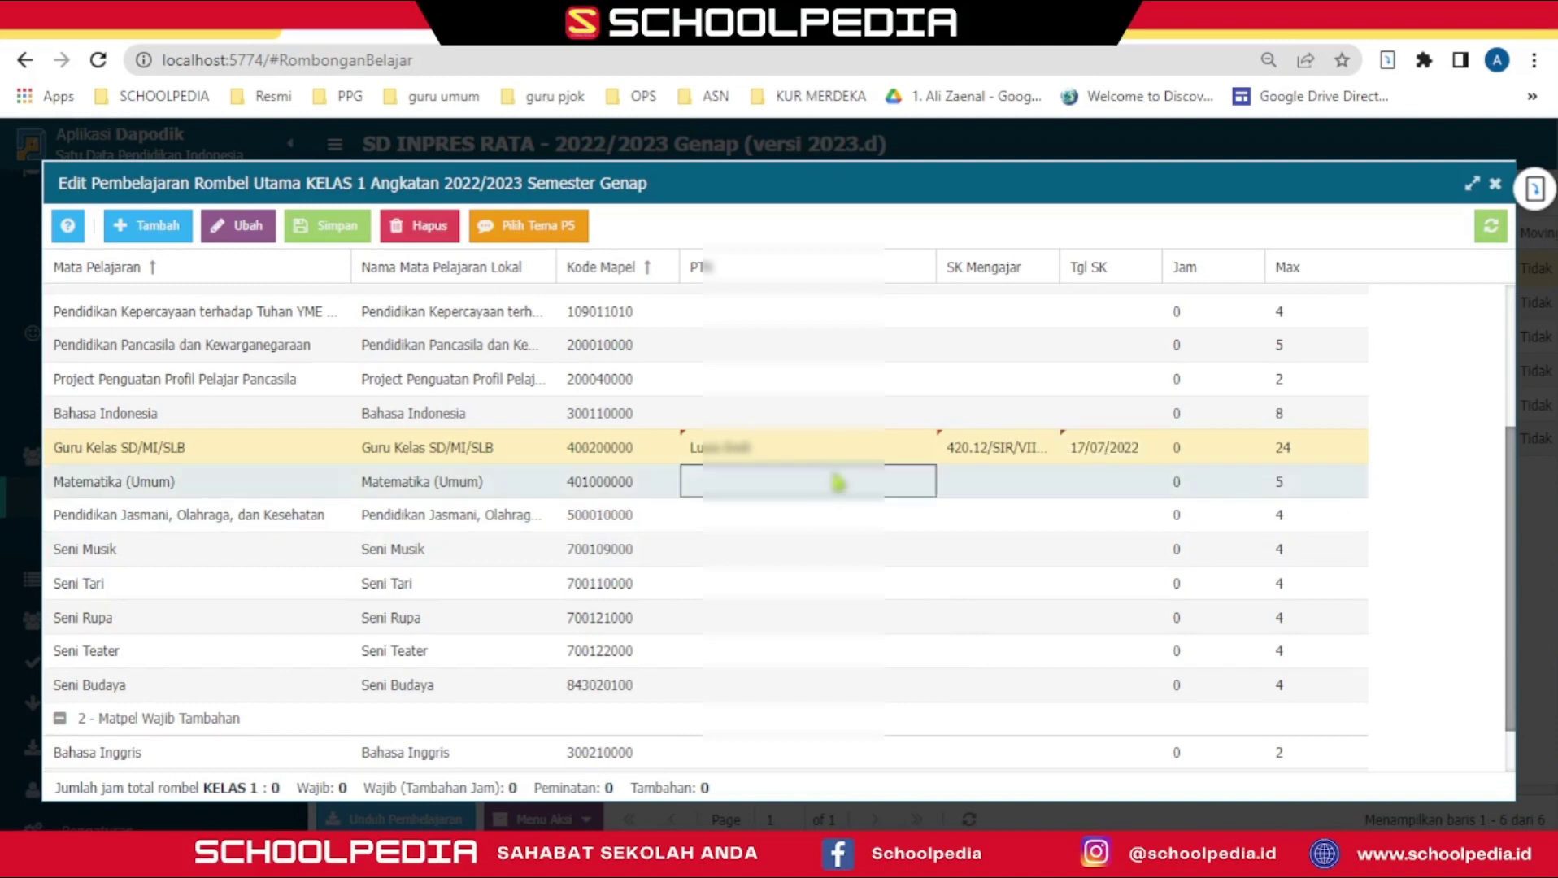
Step: Assign the sports teacher to Pendidikan Jasmani, Olahraga, dan Kesehatan, with SK Mengajar 420.12/SIR/VII/2022 and Tgl SK 17/07/2022
left_click(772, 508)
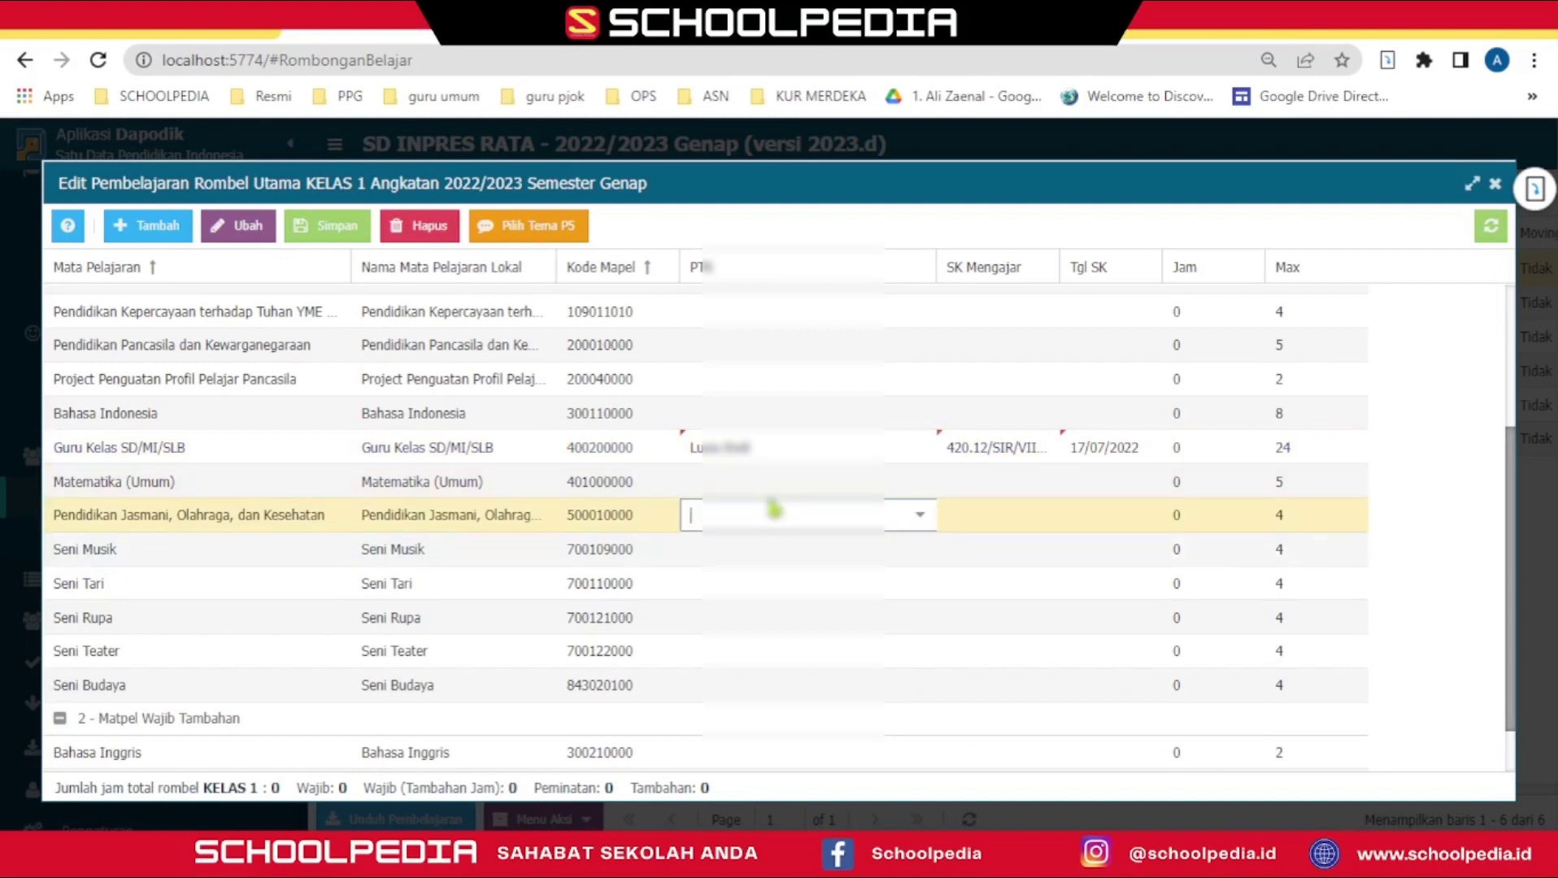
left_click(919, 520)
left_click(817, 584)
left_click(975, 514)
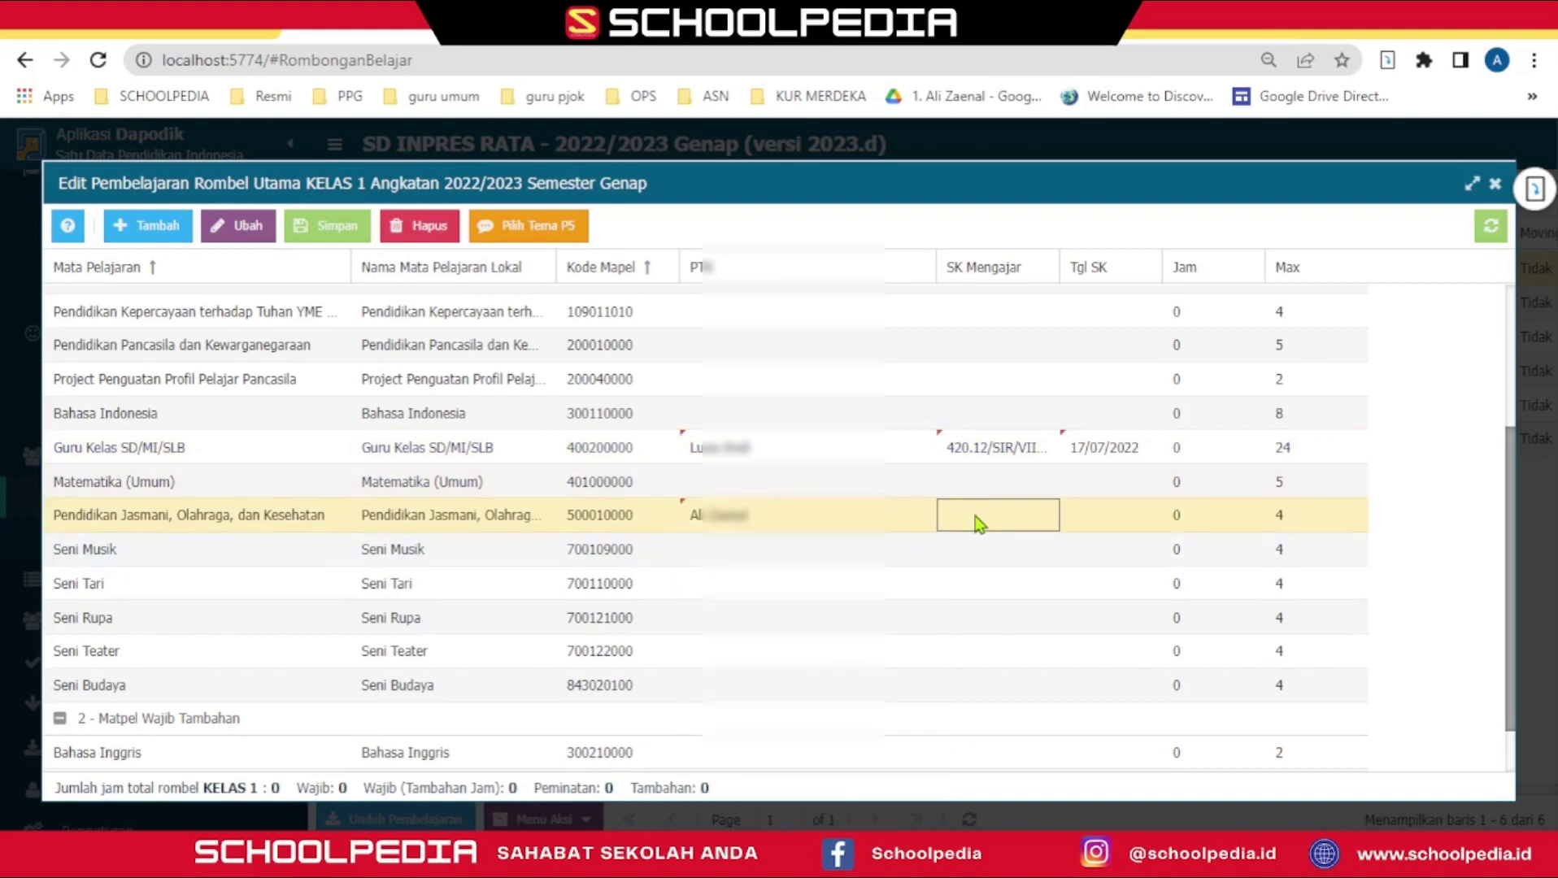
type("420.12/SIR/VII/2022")
left_click(1094, 526)
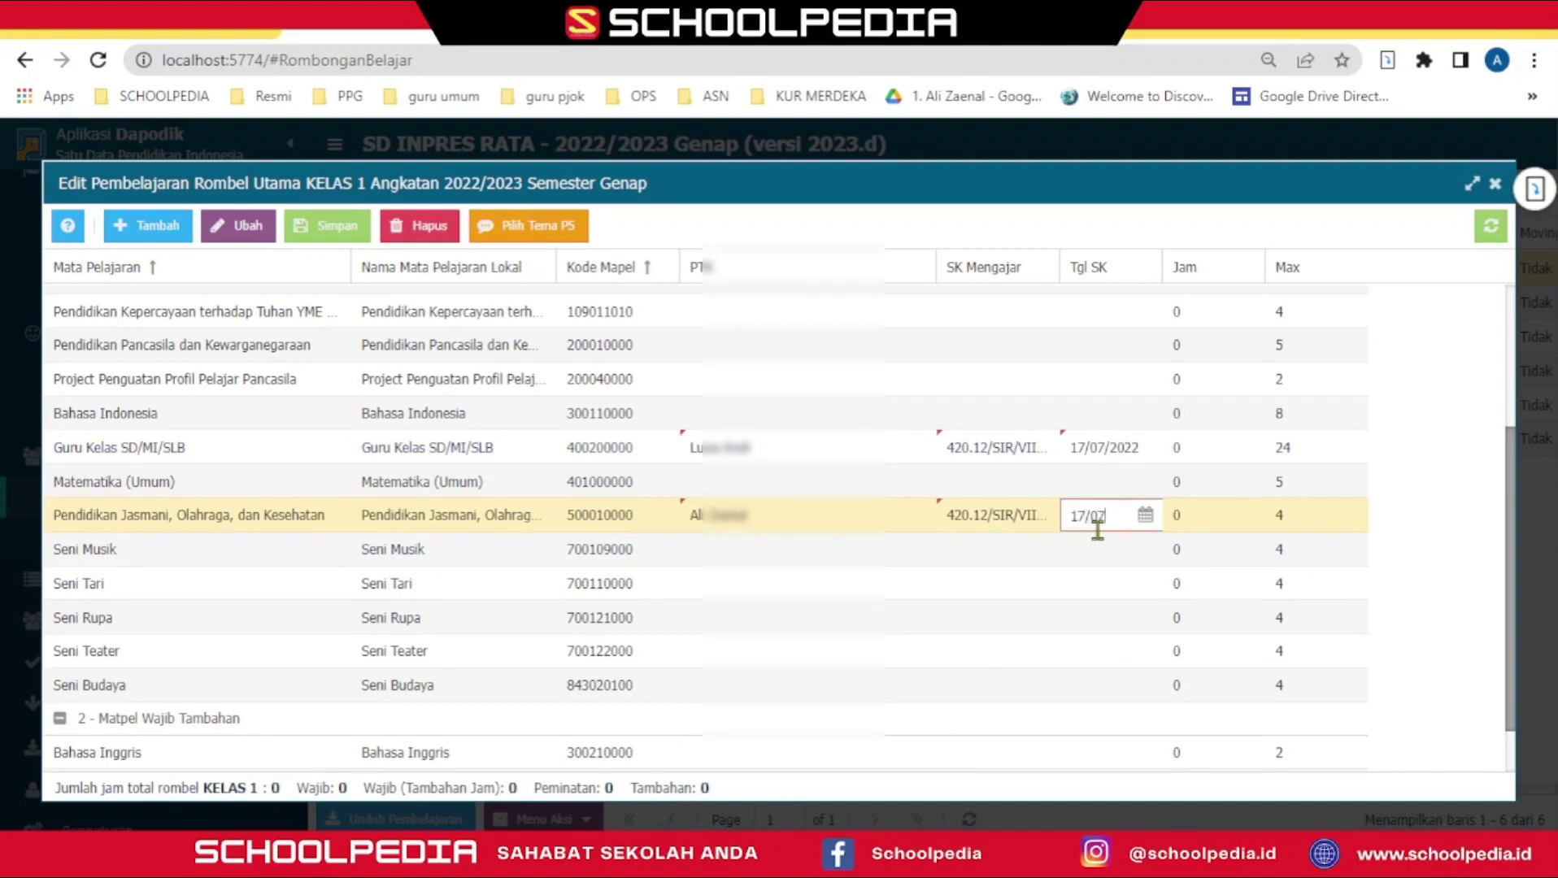
type("17/07/2022")
left_click(1094, 556)
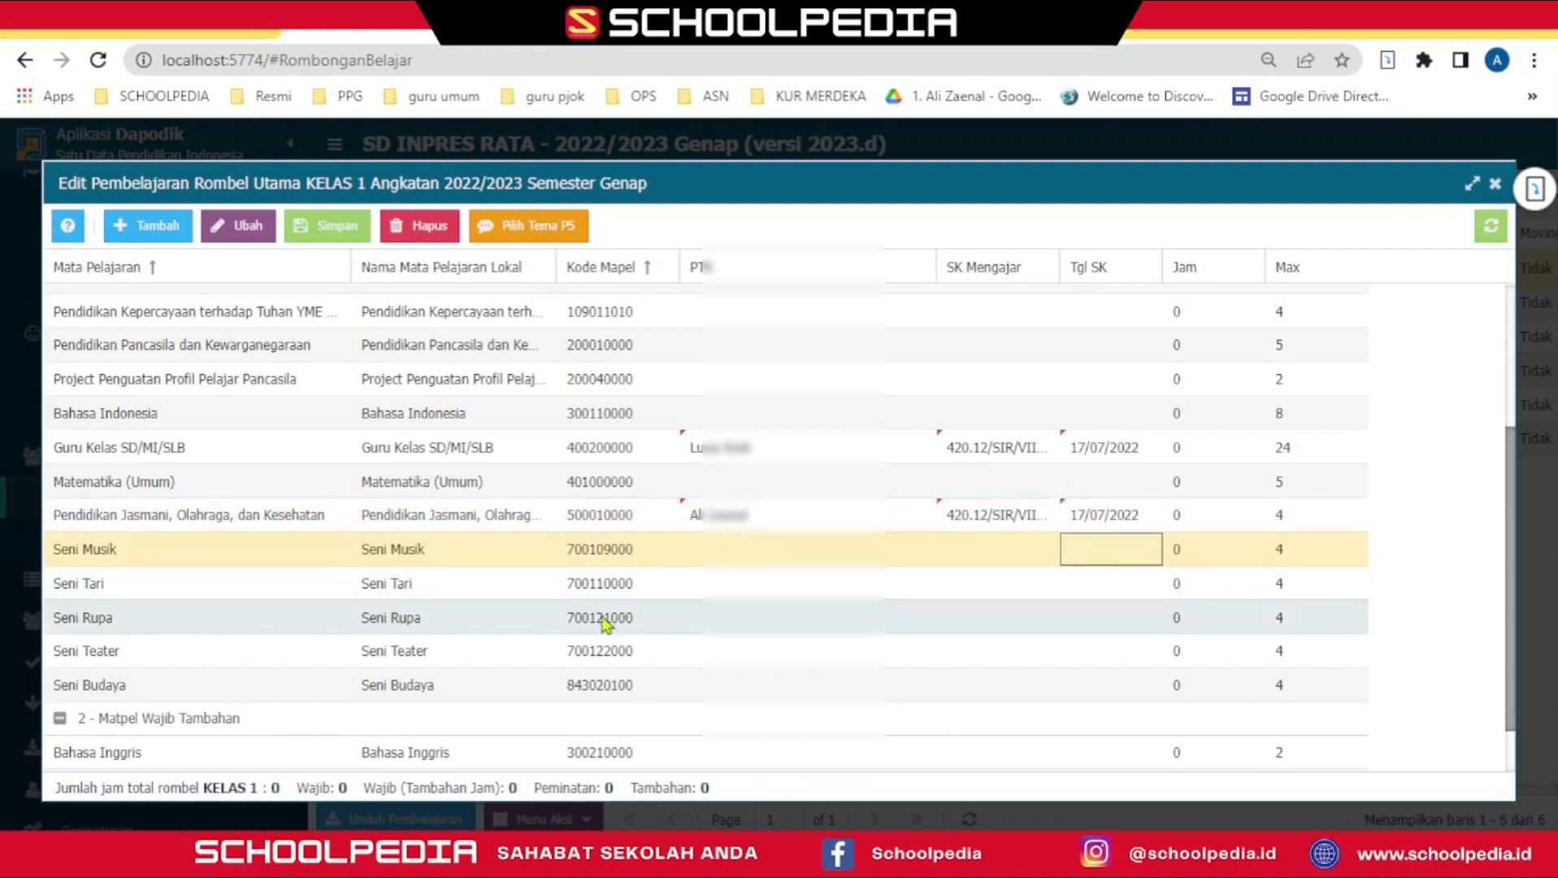
Step: Review the KELAS 1 subject rows for assigned PTK, SK Mengajar and Tgl SK, including Matpel Wajib Tambahan
scroll(556, 620, "down", 1)
scroll(521, 507, "up", 2)
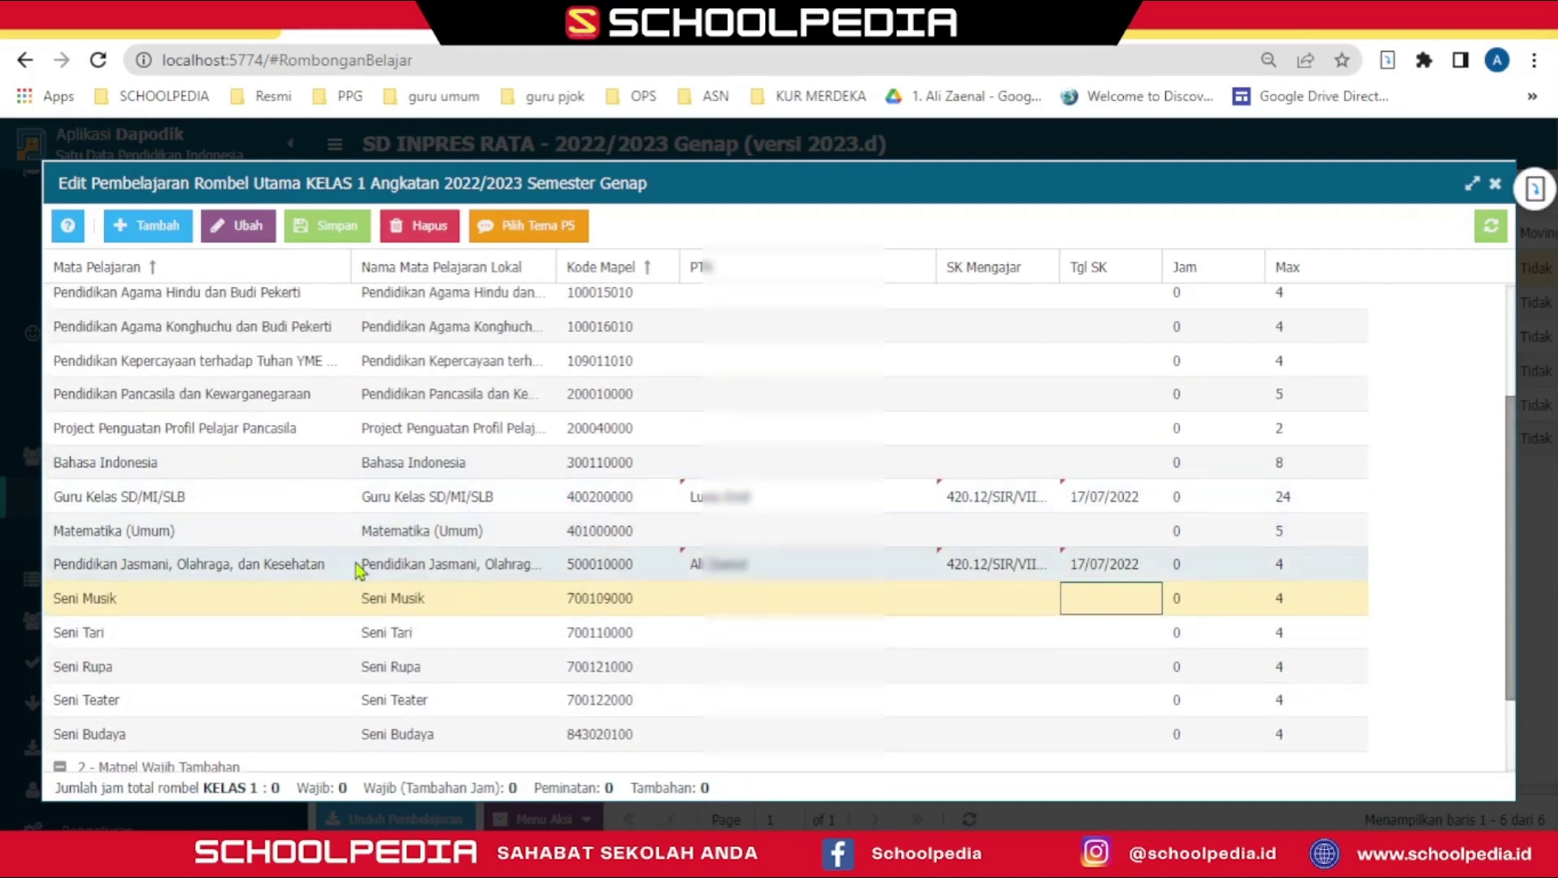
scroll(546, 587, "down", 2)
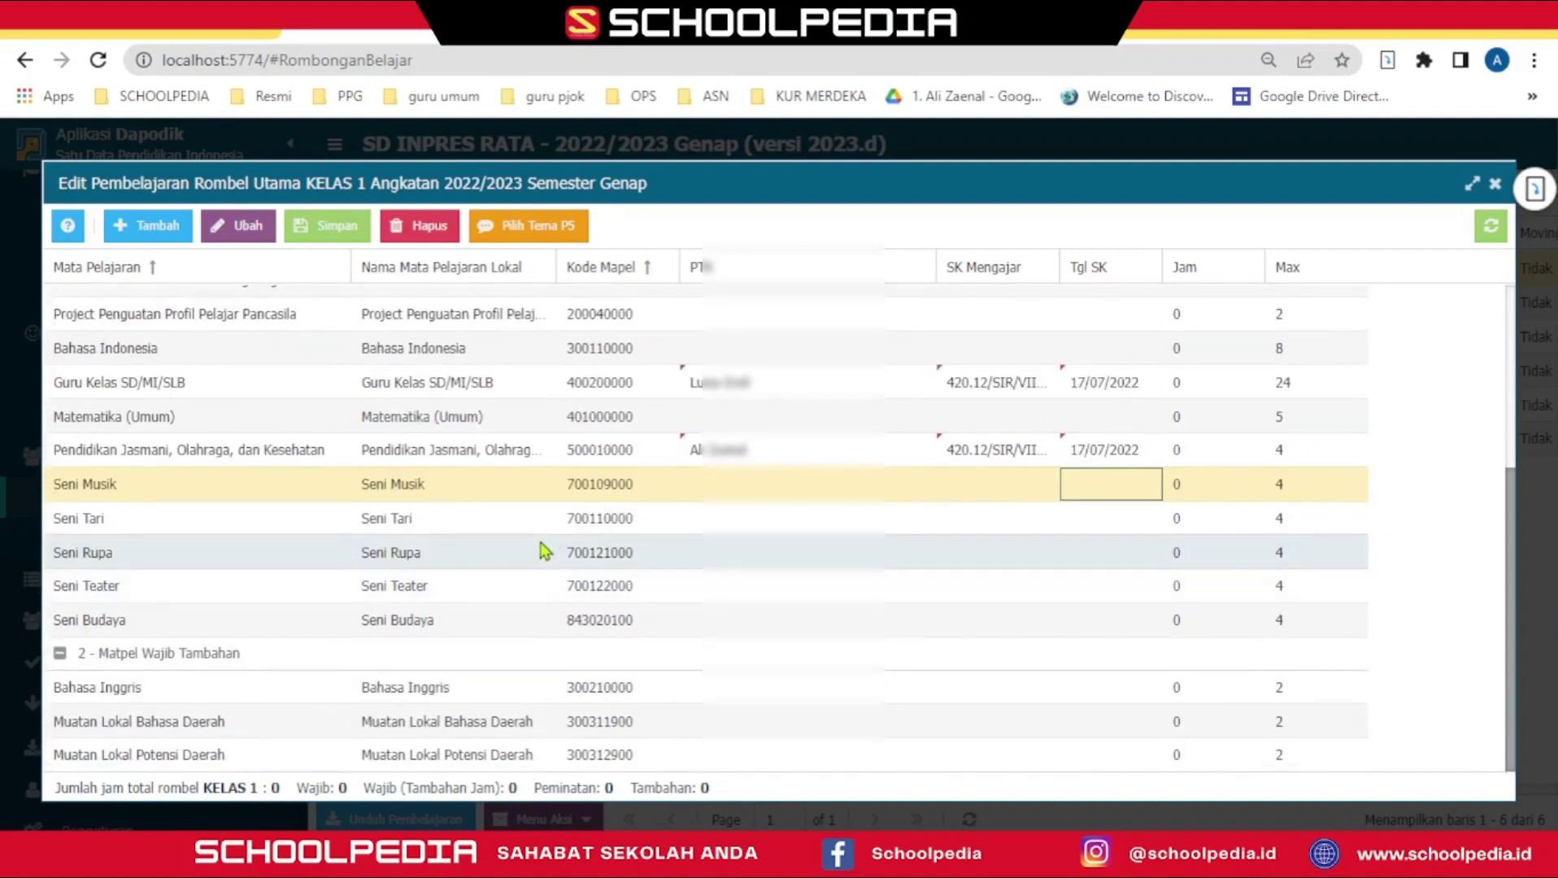
scroll(546, 549, "up", 2)
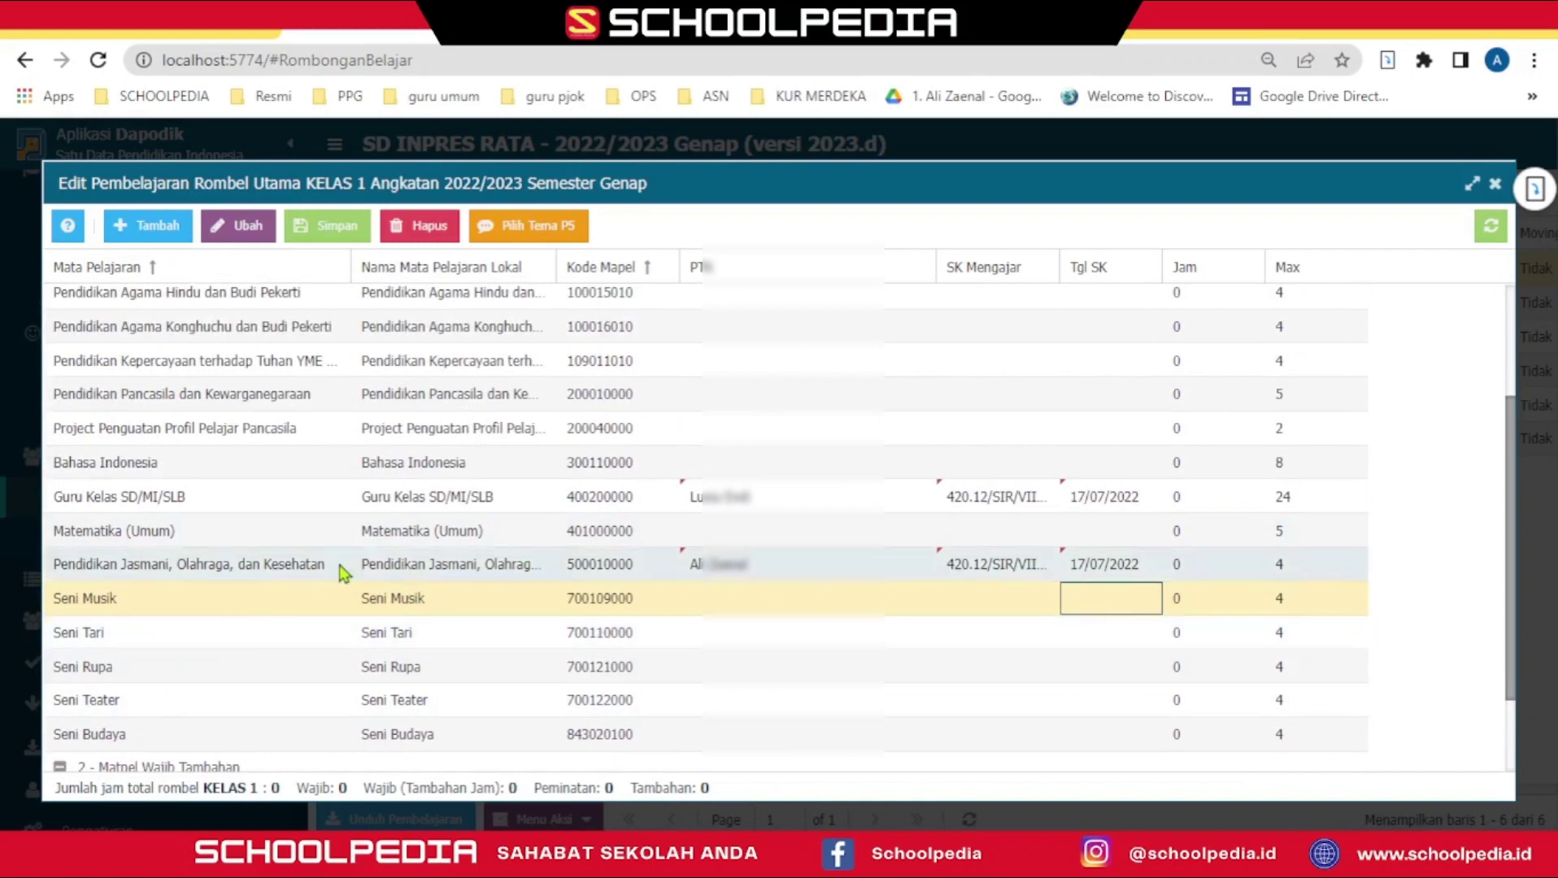
scroll(272, 527, "up", 2)
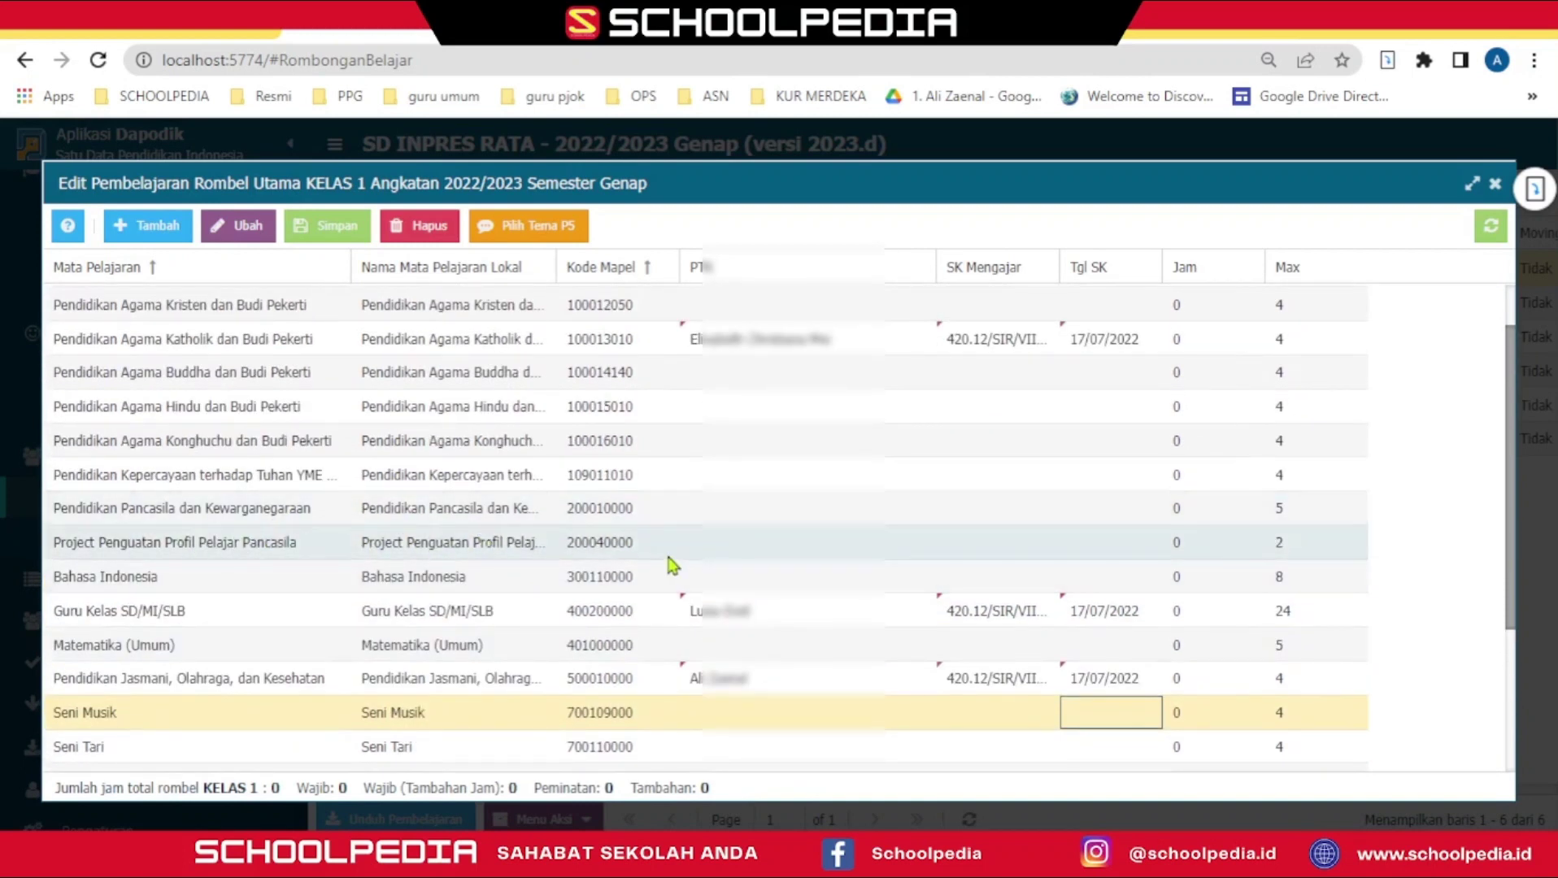
scroll(752, 569, "down", 3)
scroll(765, 549, "up", 4)
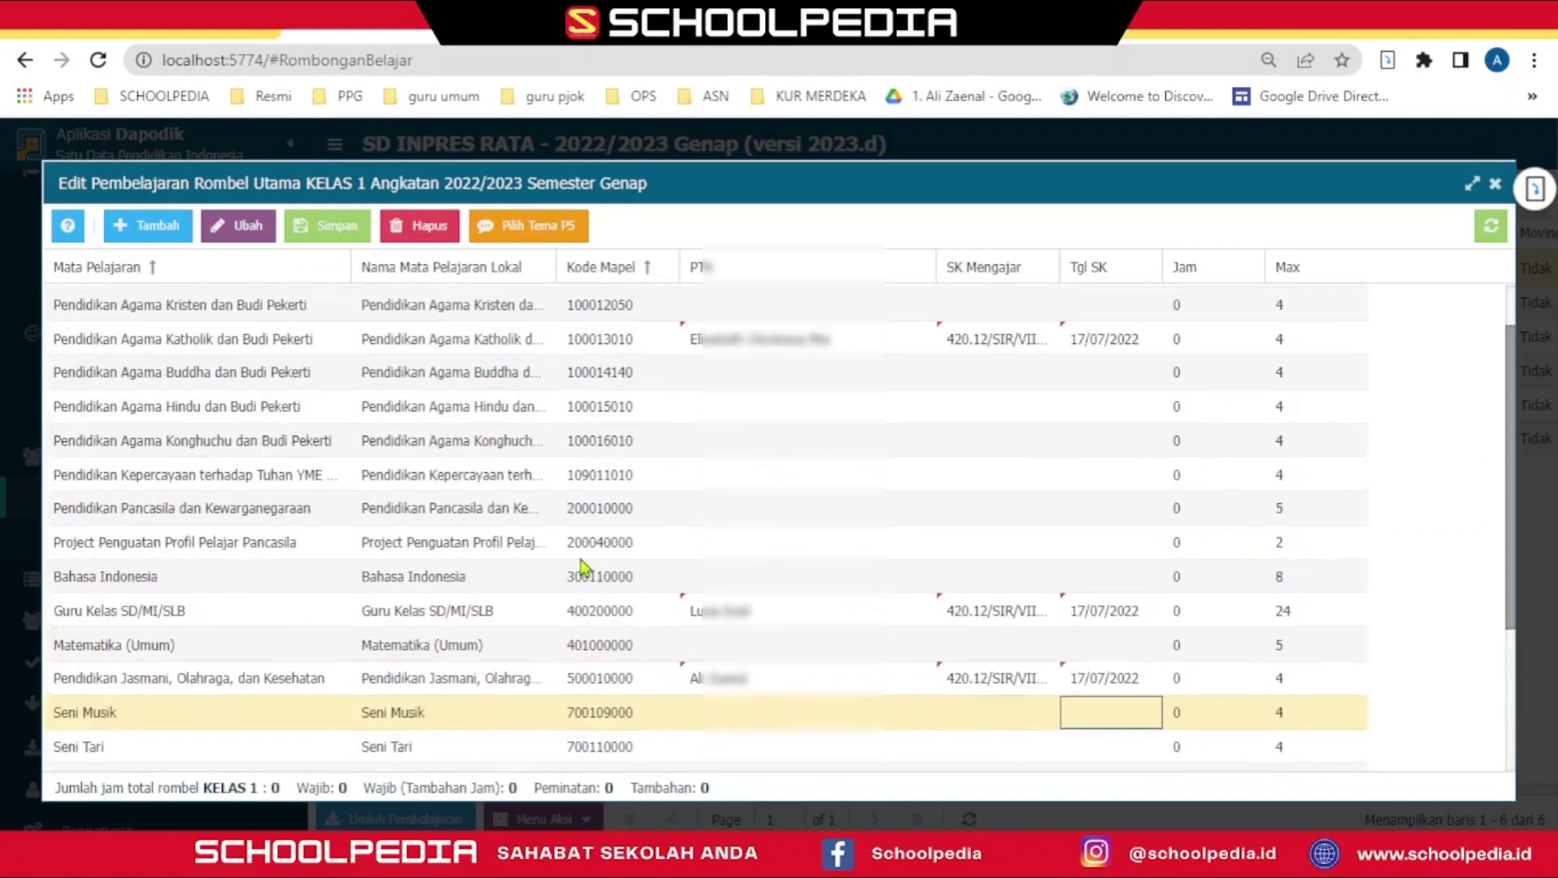
scroll(650, 552, "down", 3)
scroll(699, 561, "down", 1)
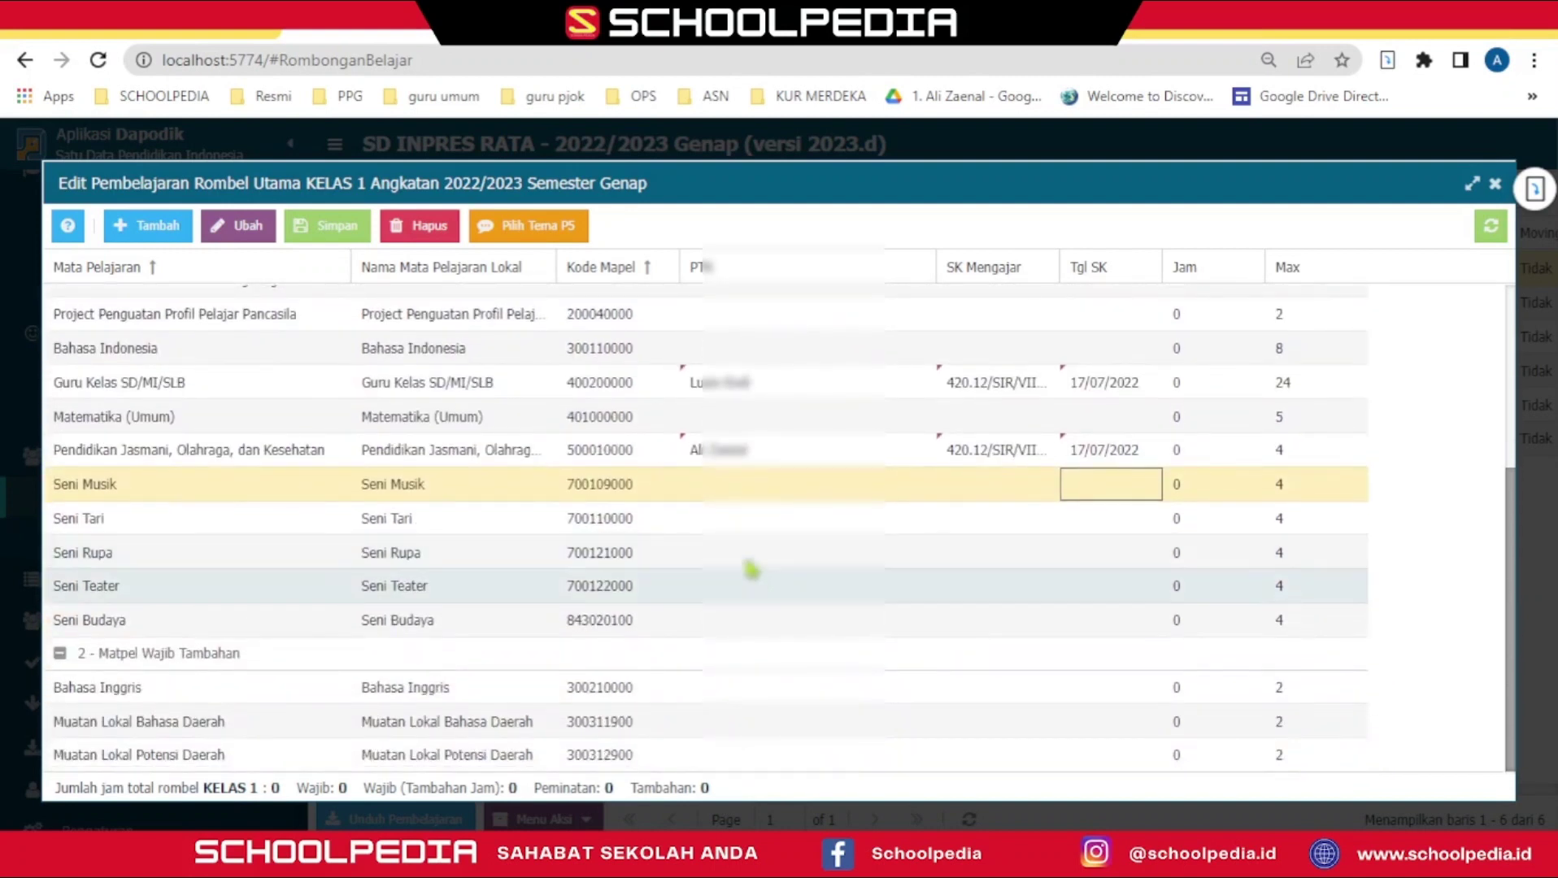
Step: Save the KELAS 1 Pembelajaran entries and close their editor
left_click(321, 235)
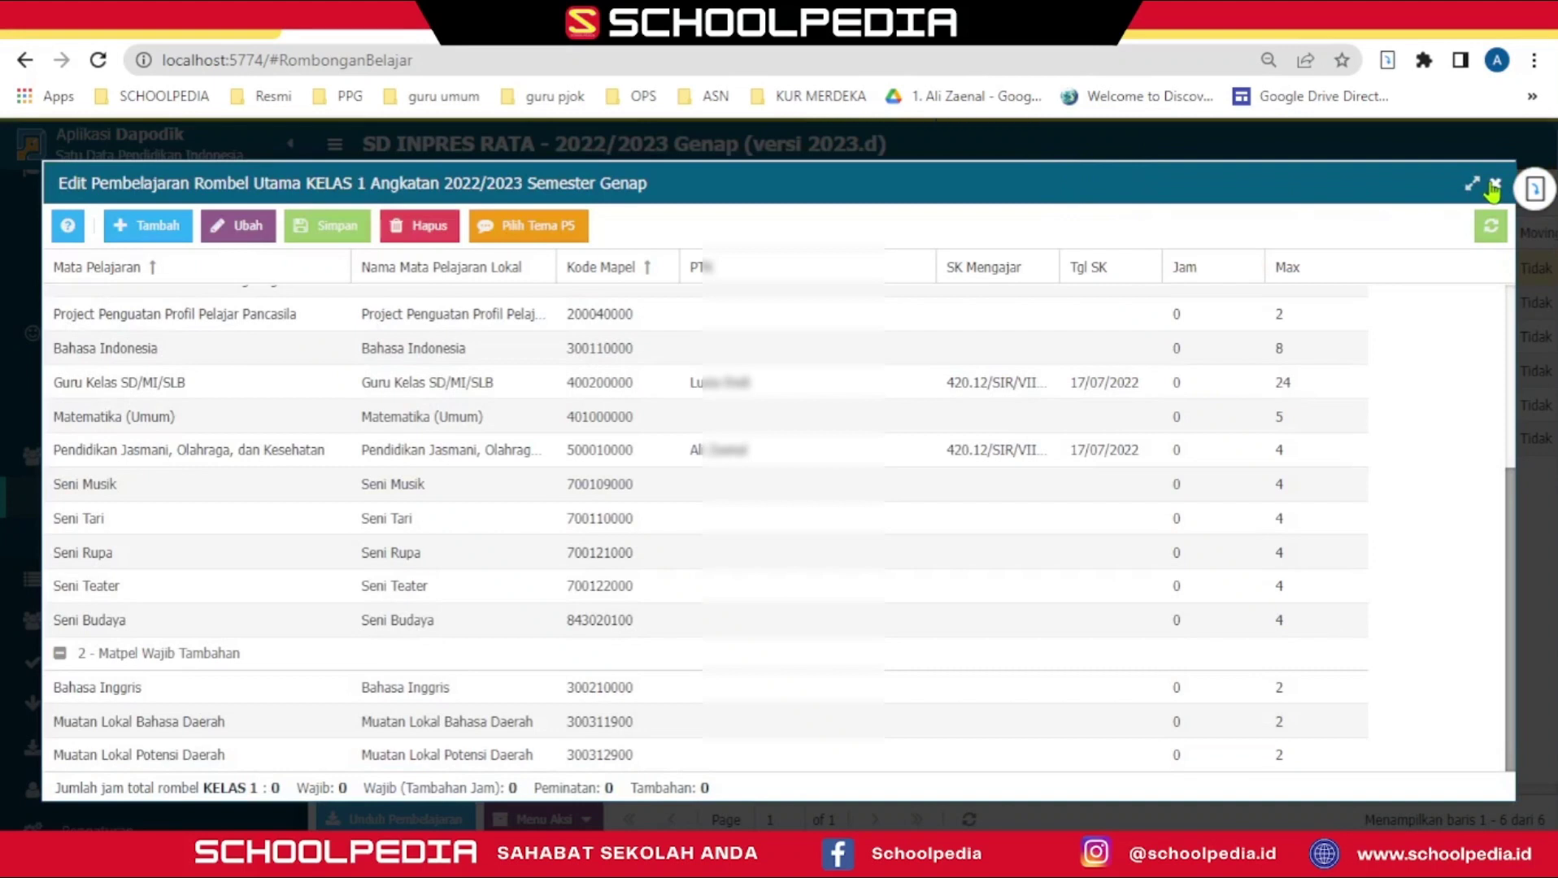
left_click(1494, 185)
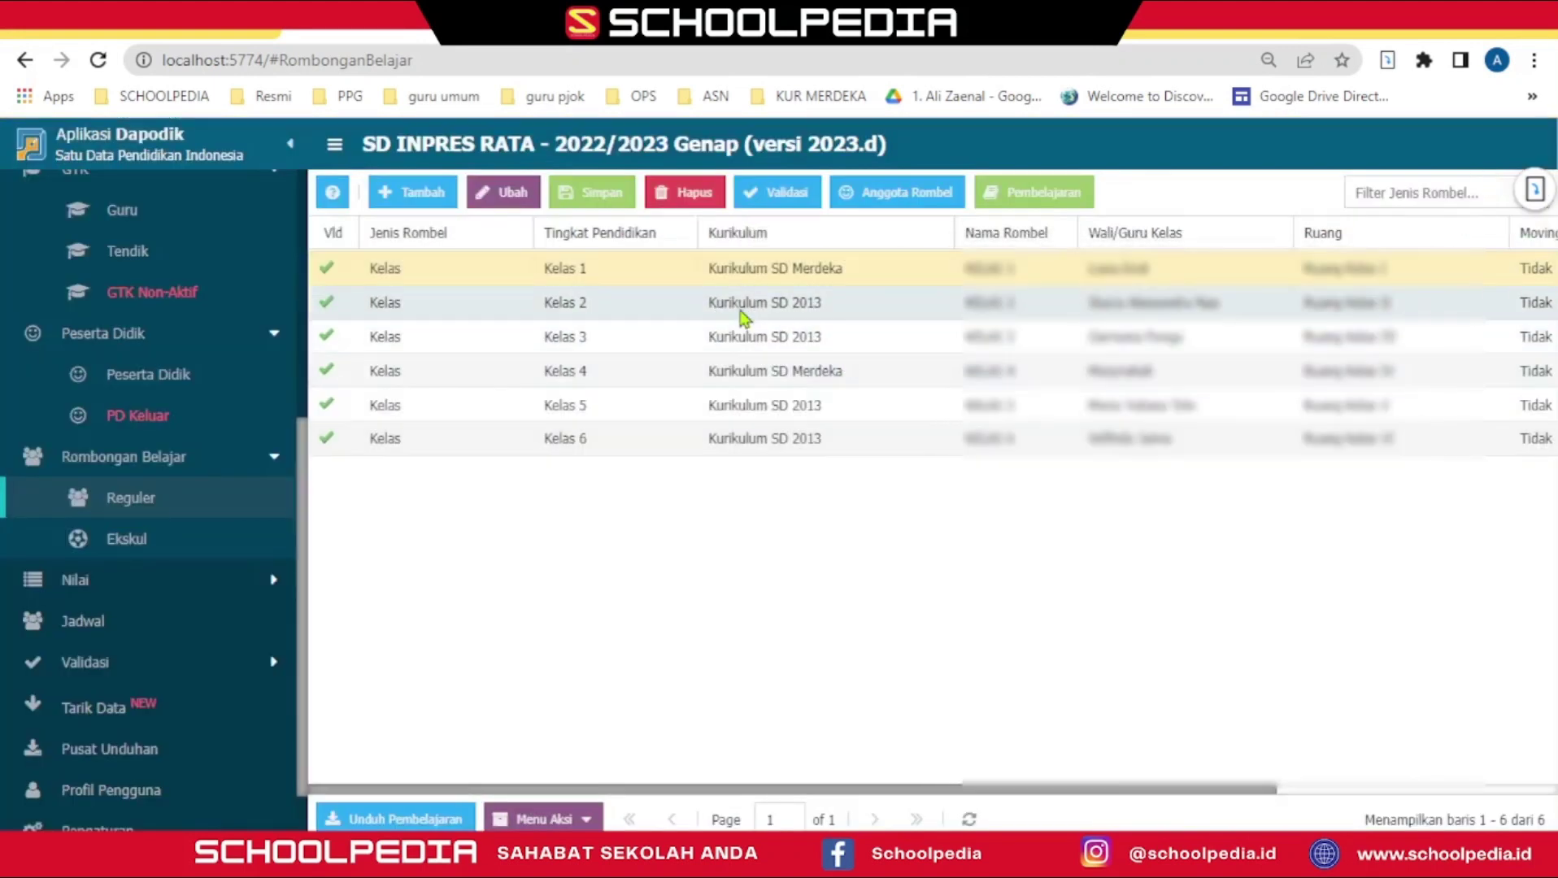
left_click(740, 311)
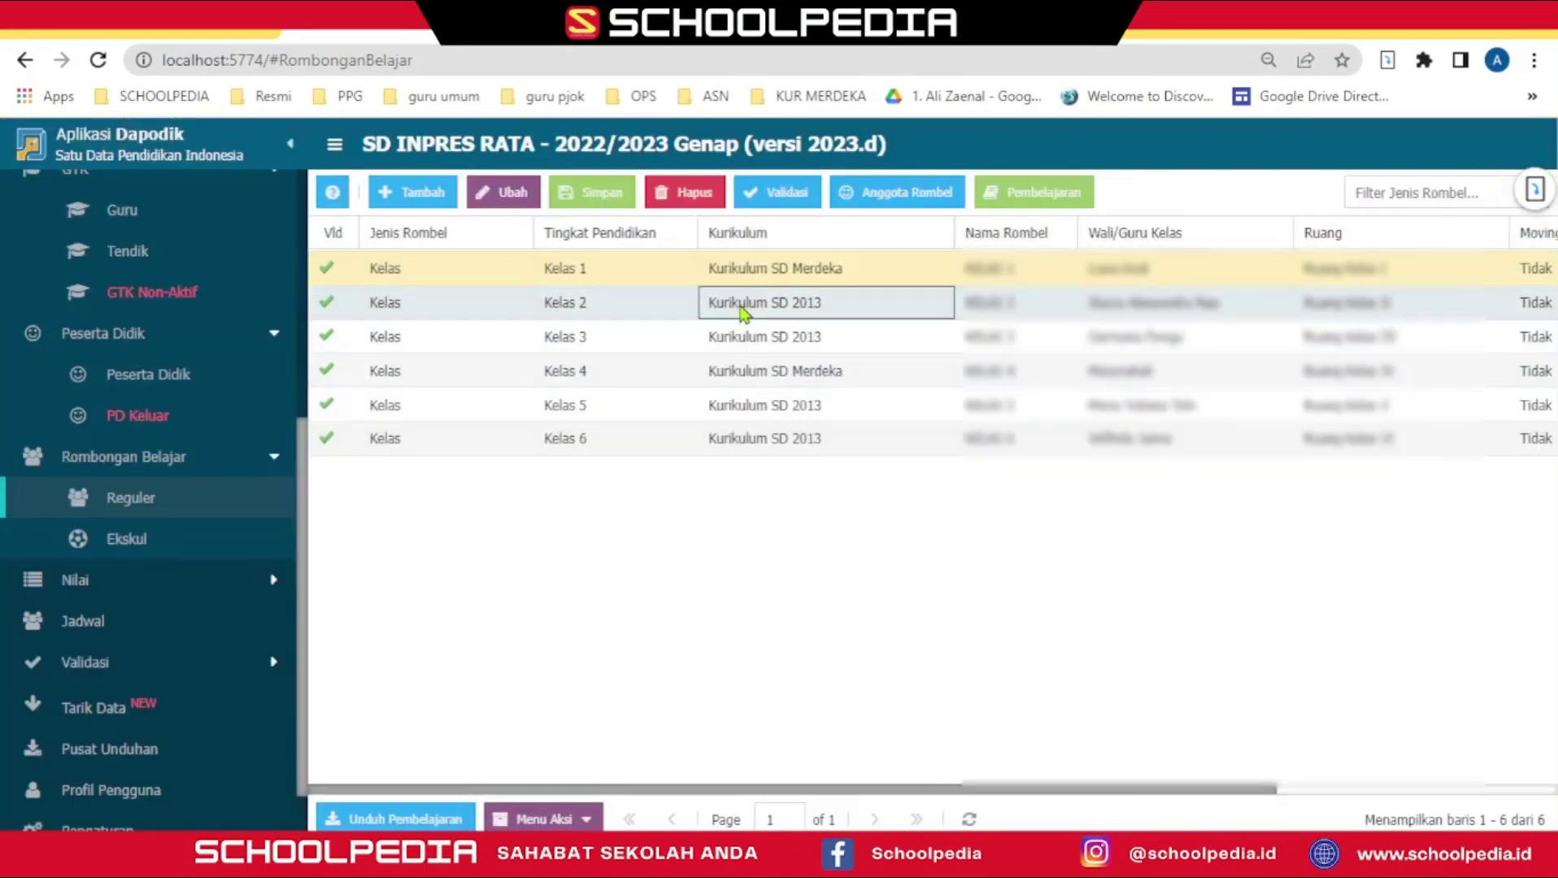
left_click(755, 337)
left_click(755, 368)
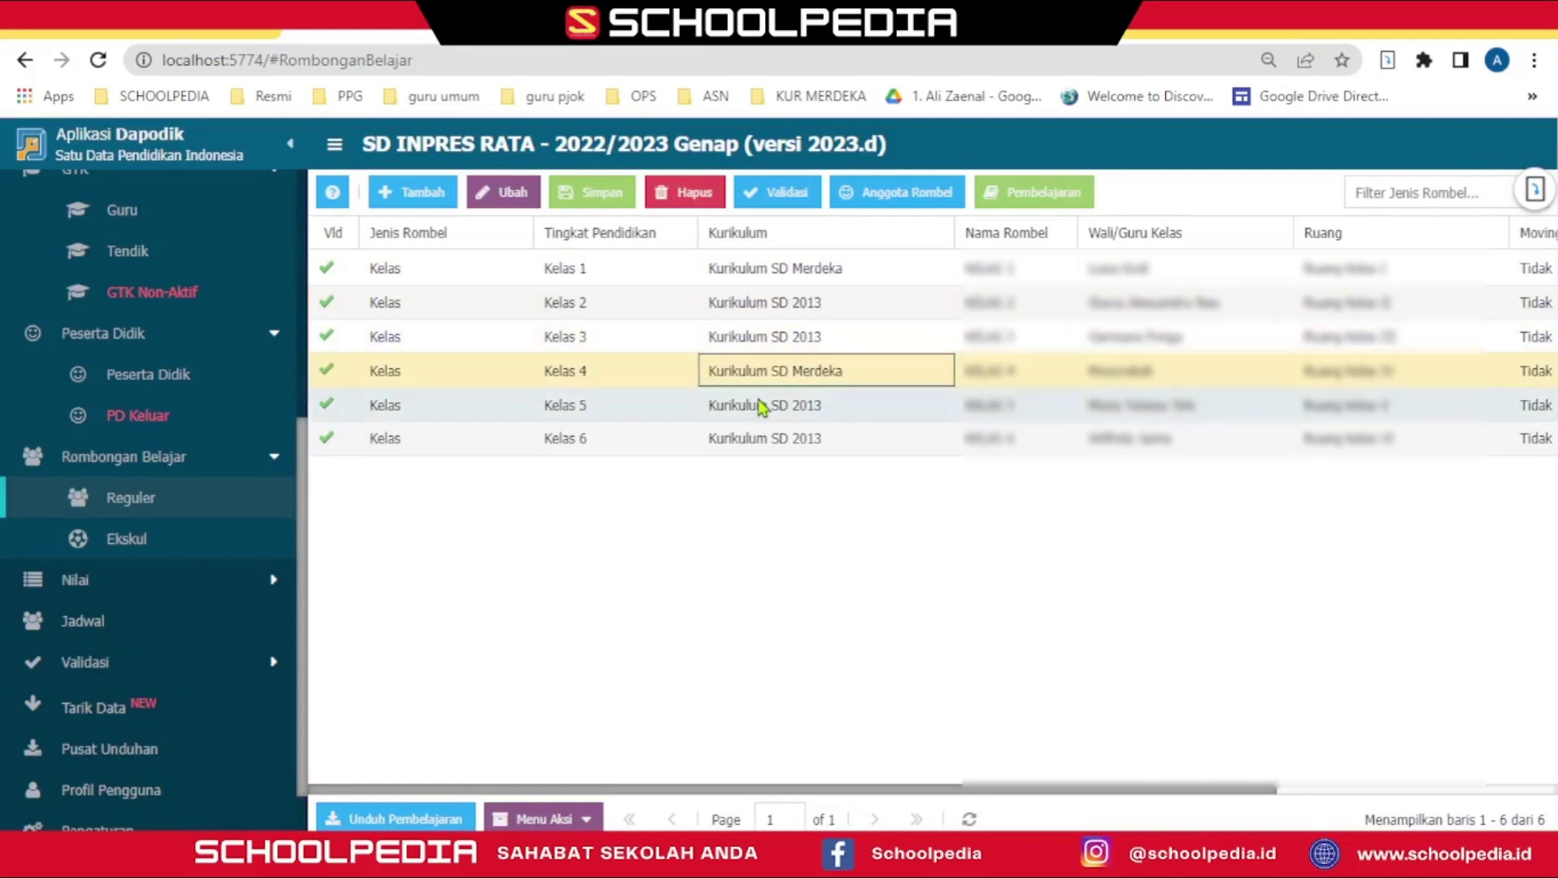
left_click(760, 418)
left_click(764, 445)
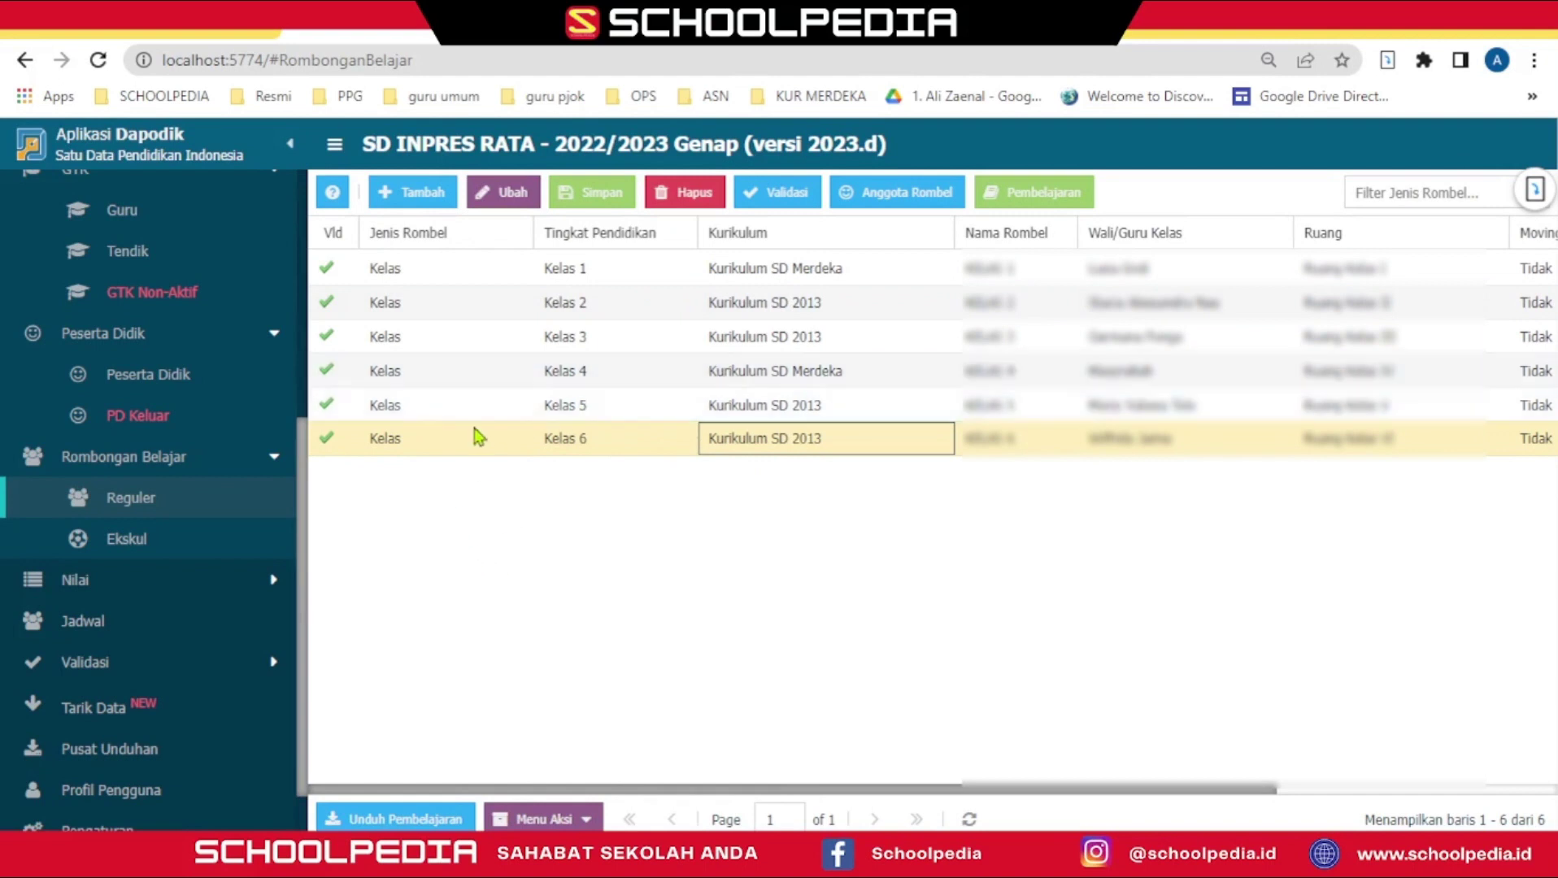
Step: Open Jadwal, choose Ruang Kelas IV and try to pick a Pembelajaran for a new Senin entry
left_click(91, 622)
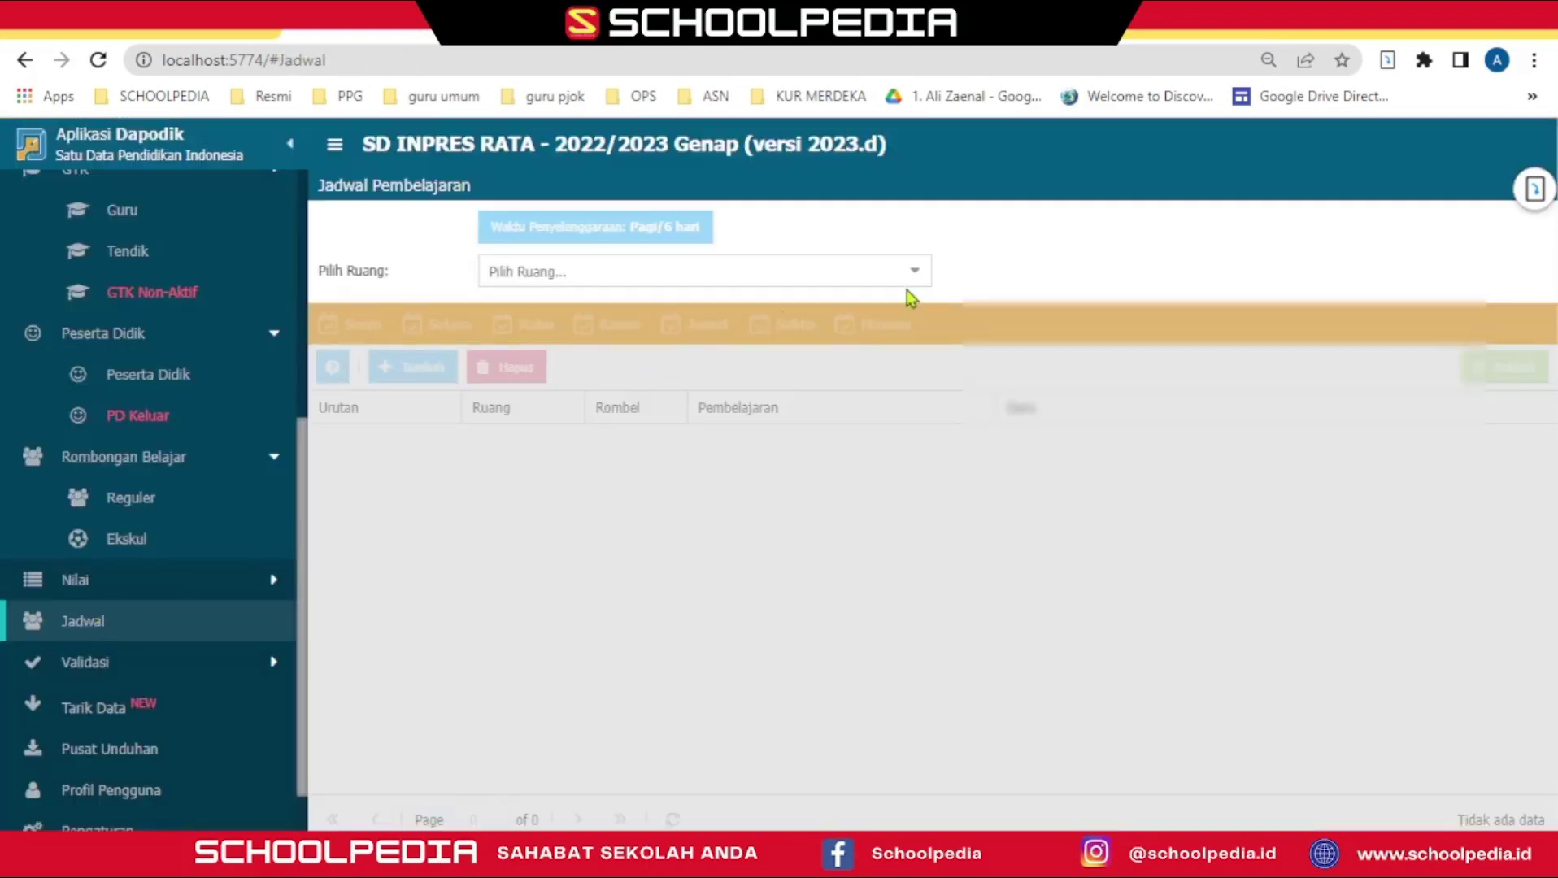
left_click(911, 276)
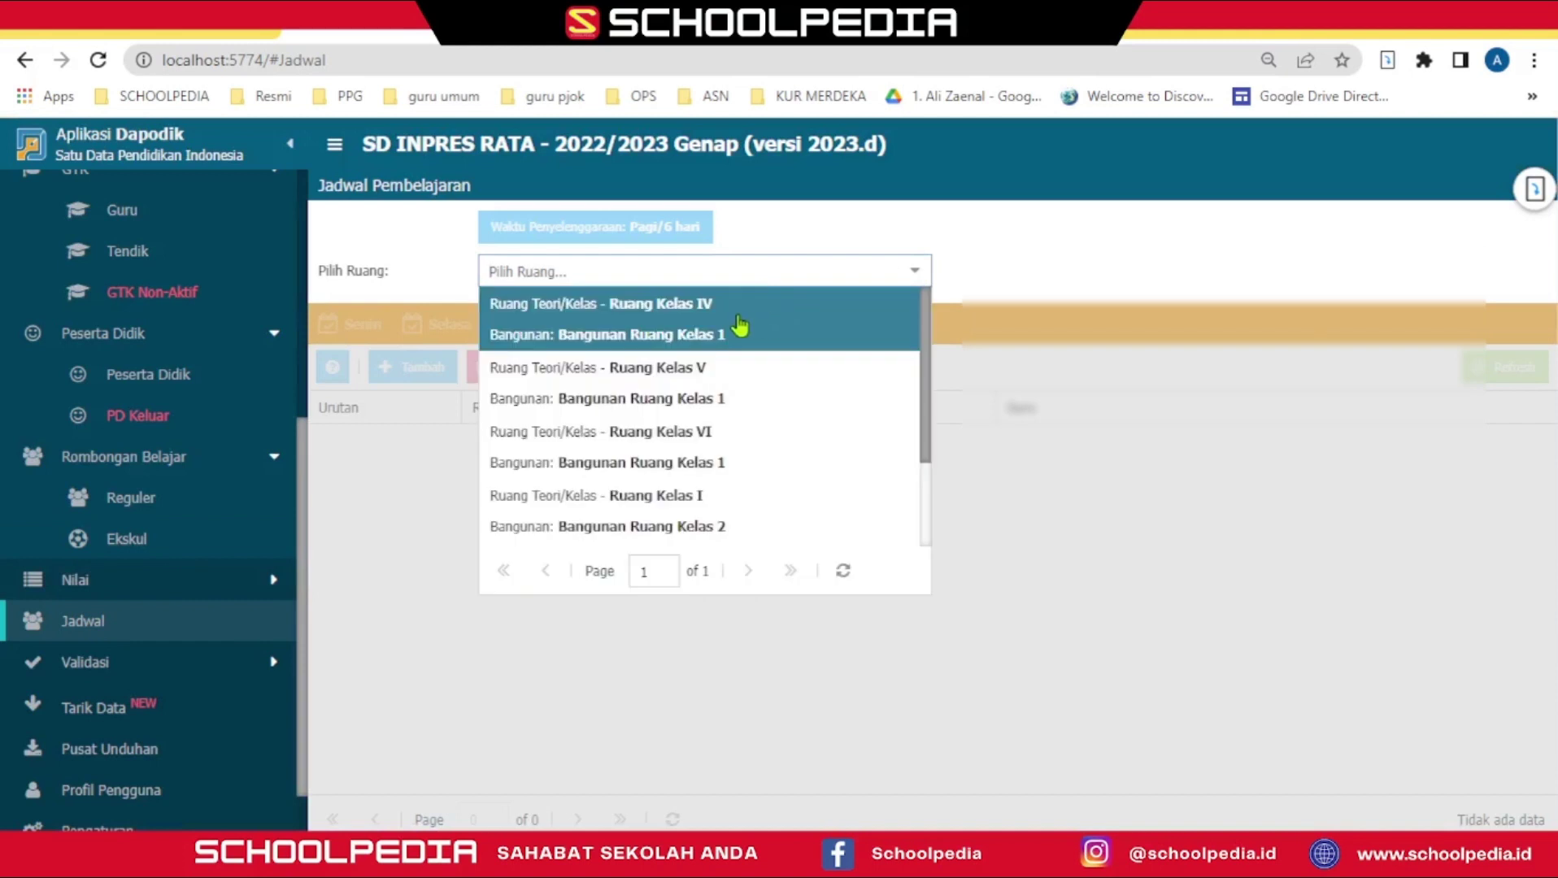
left_click(740, 326)
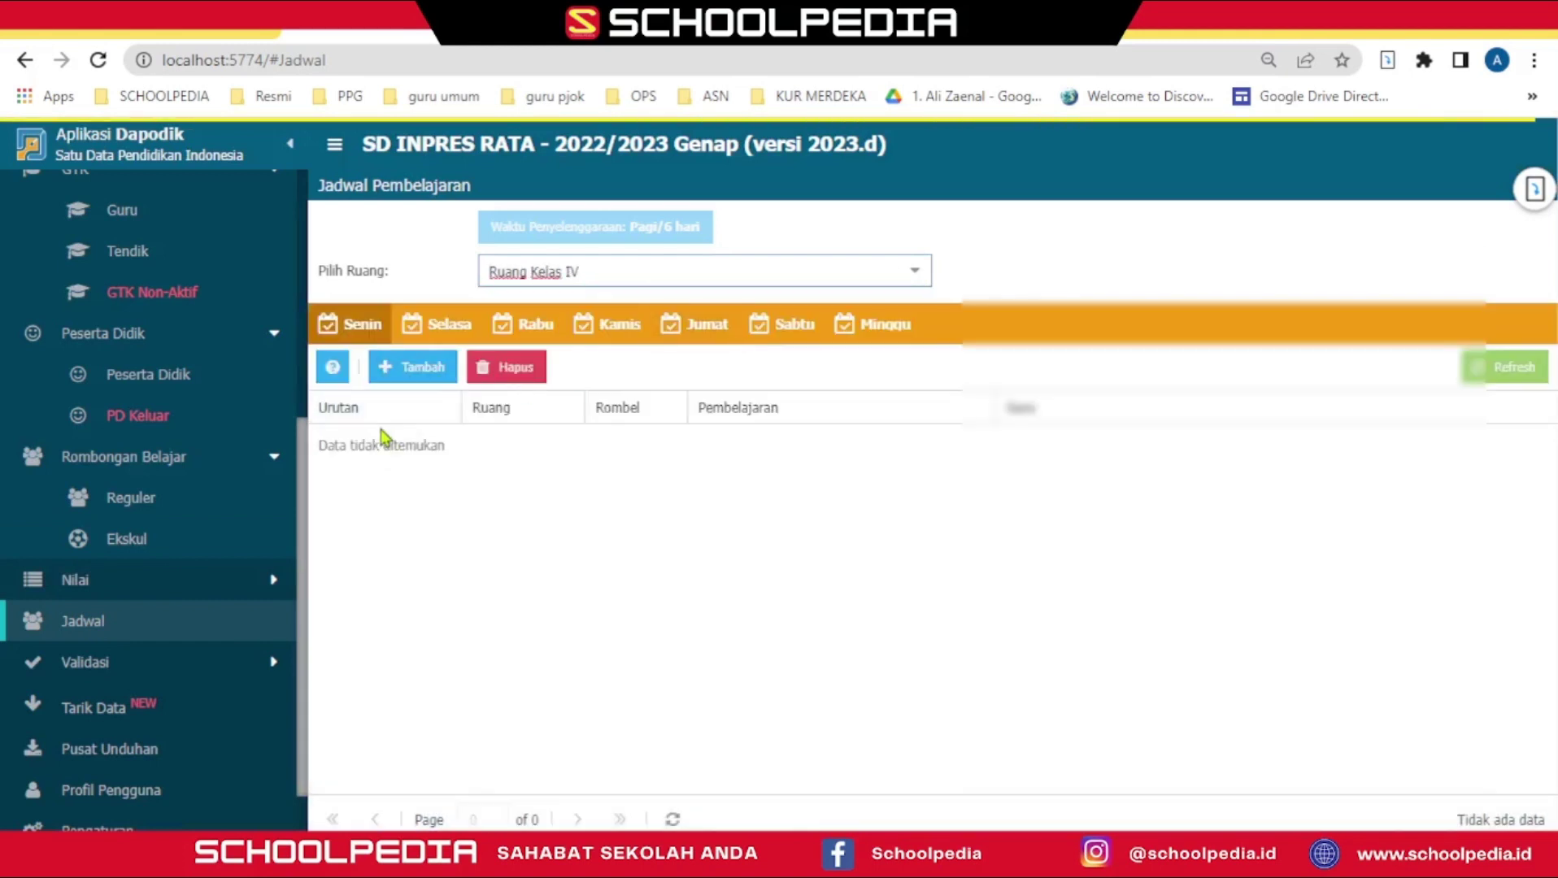
left_click(417, 371)
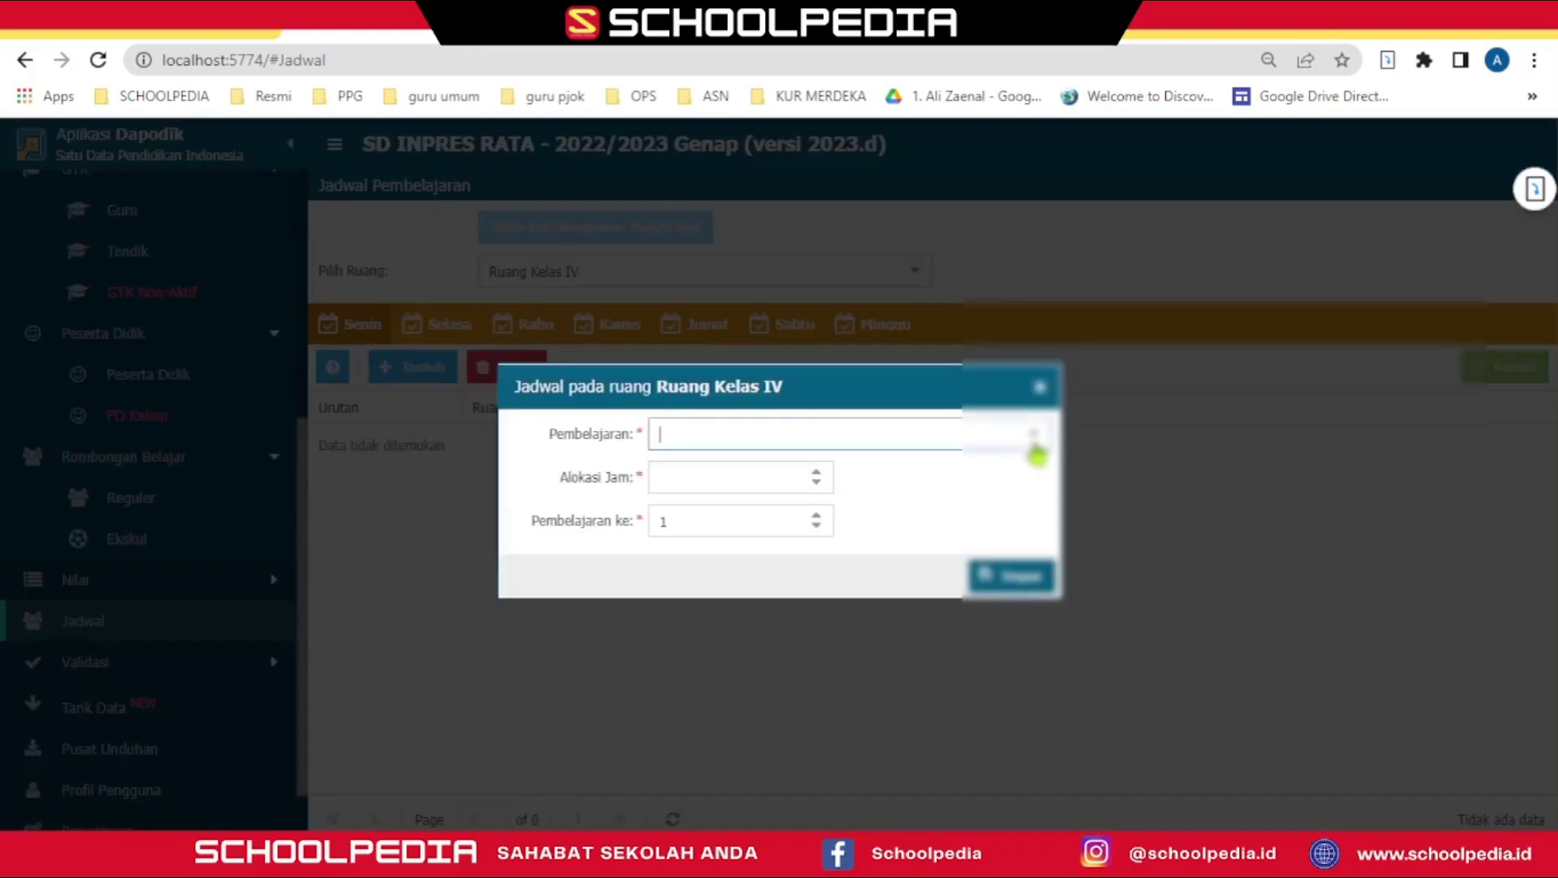
left_click(1034, 452)
left_click(1033, 443)
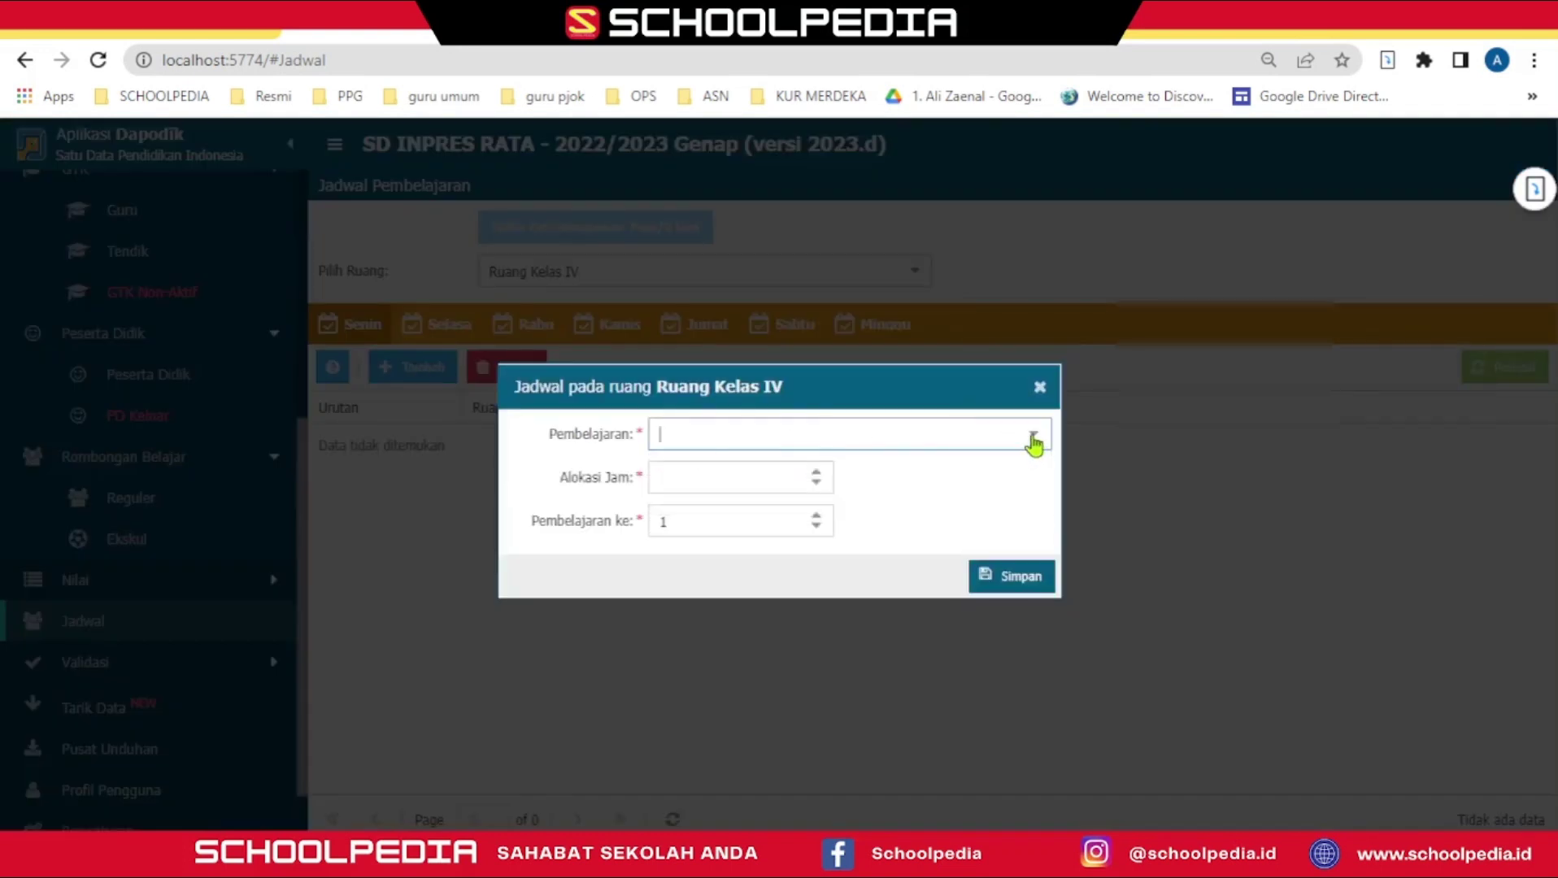
left_click(1033, 443)
left_click(1033, 444)
key("Escape")
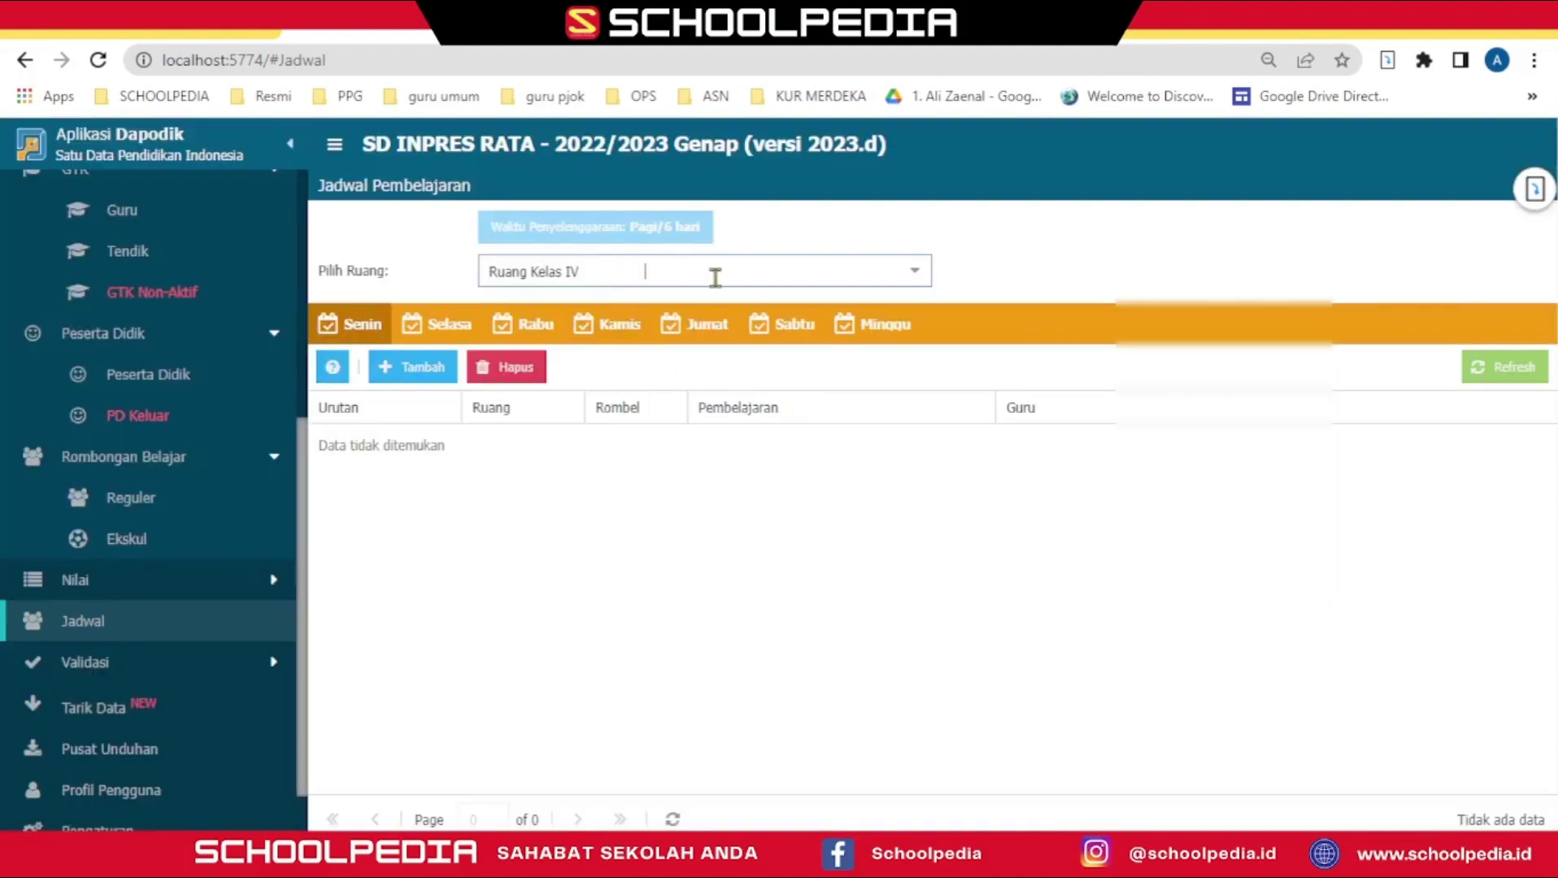
Step: Switch the schedule to Ruang Kelas I and try to pick a Pembelajaran for a new Senin entry
left_click(927, 276)
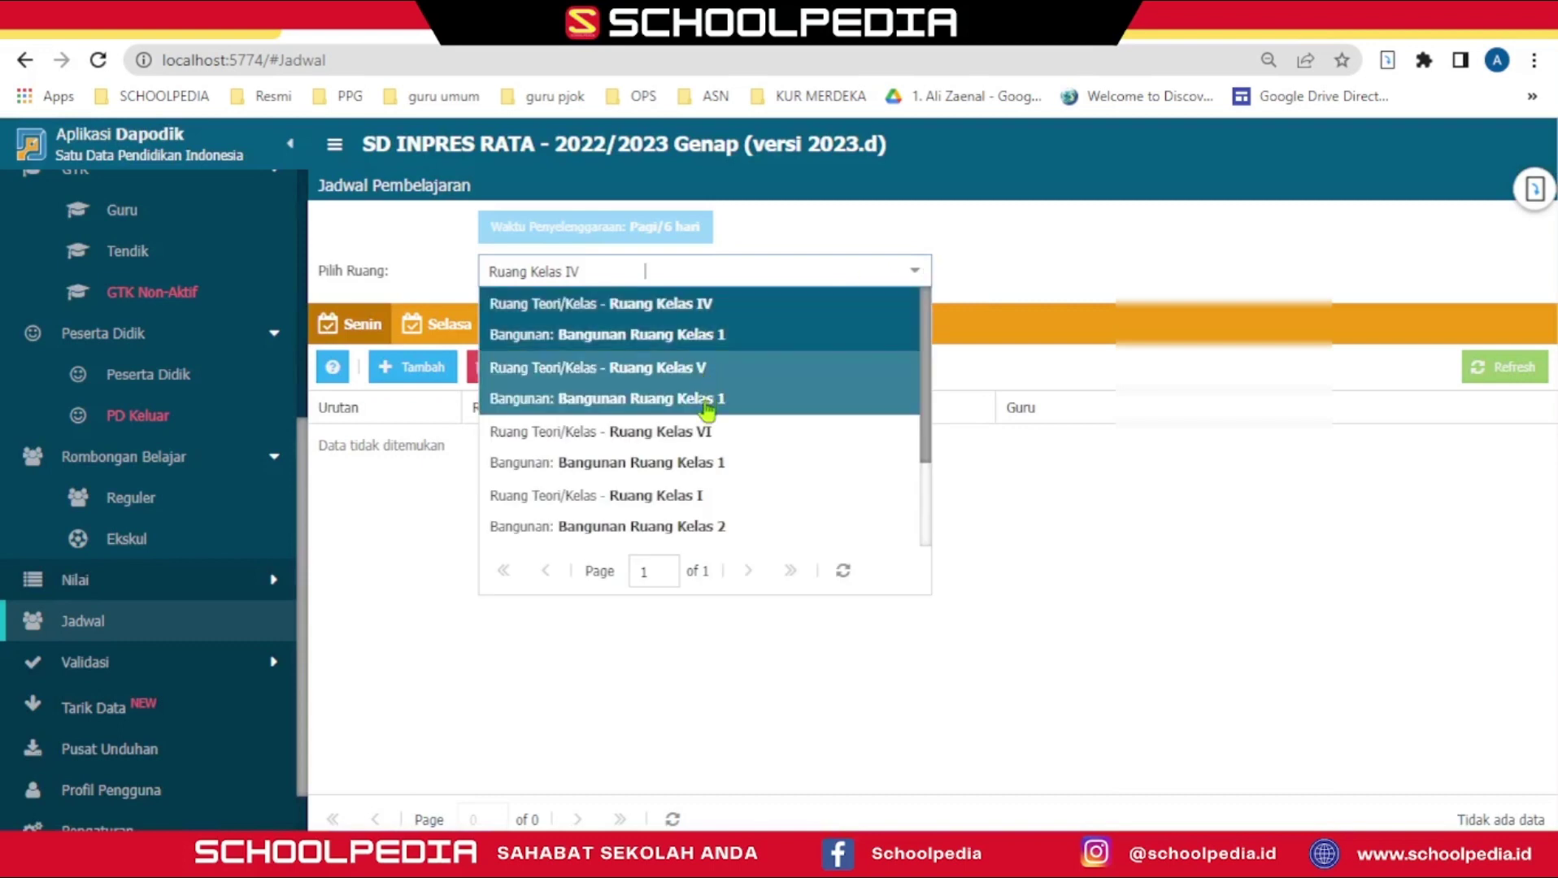
left_click(680, 512)
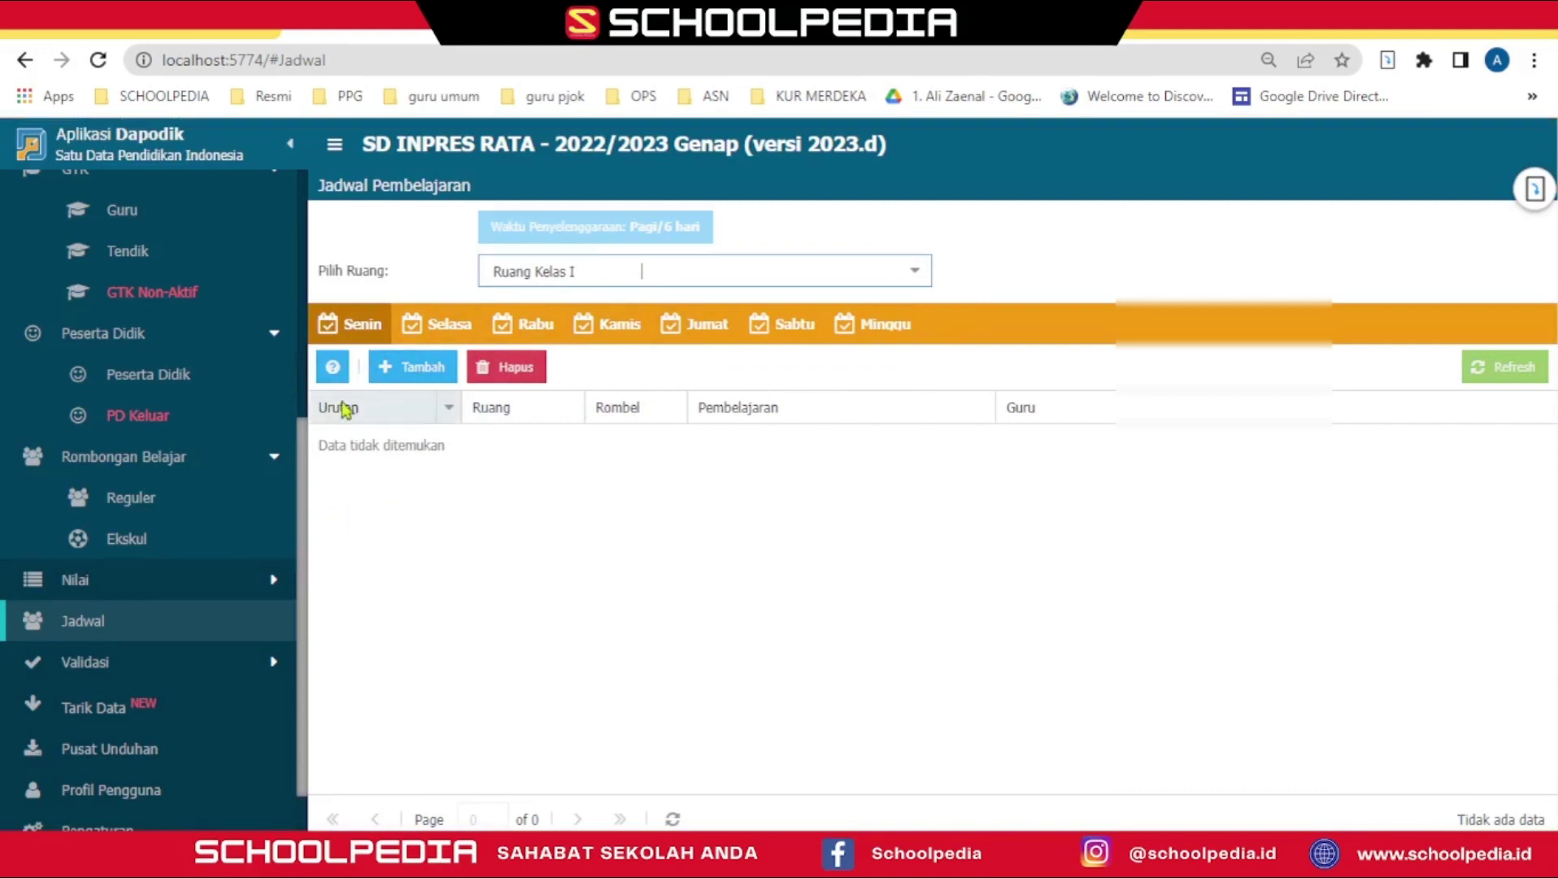
left_click(414, 372)
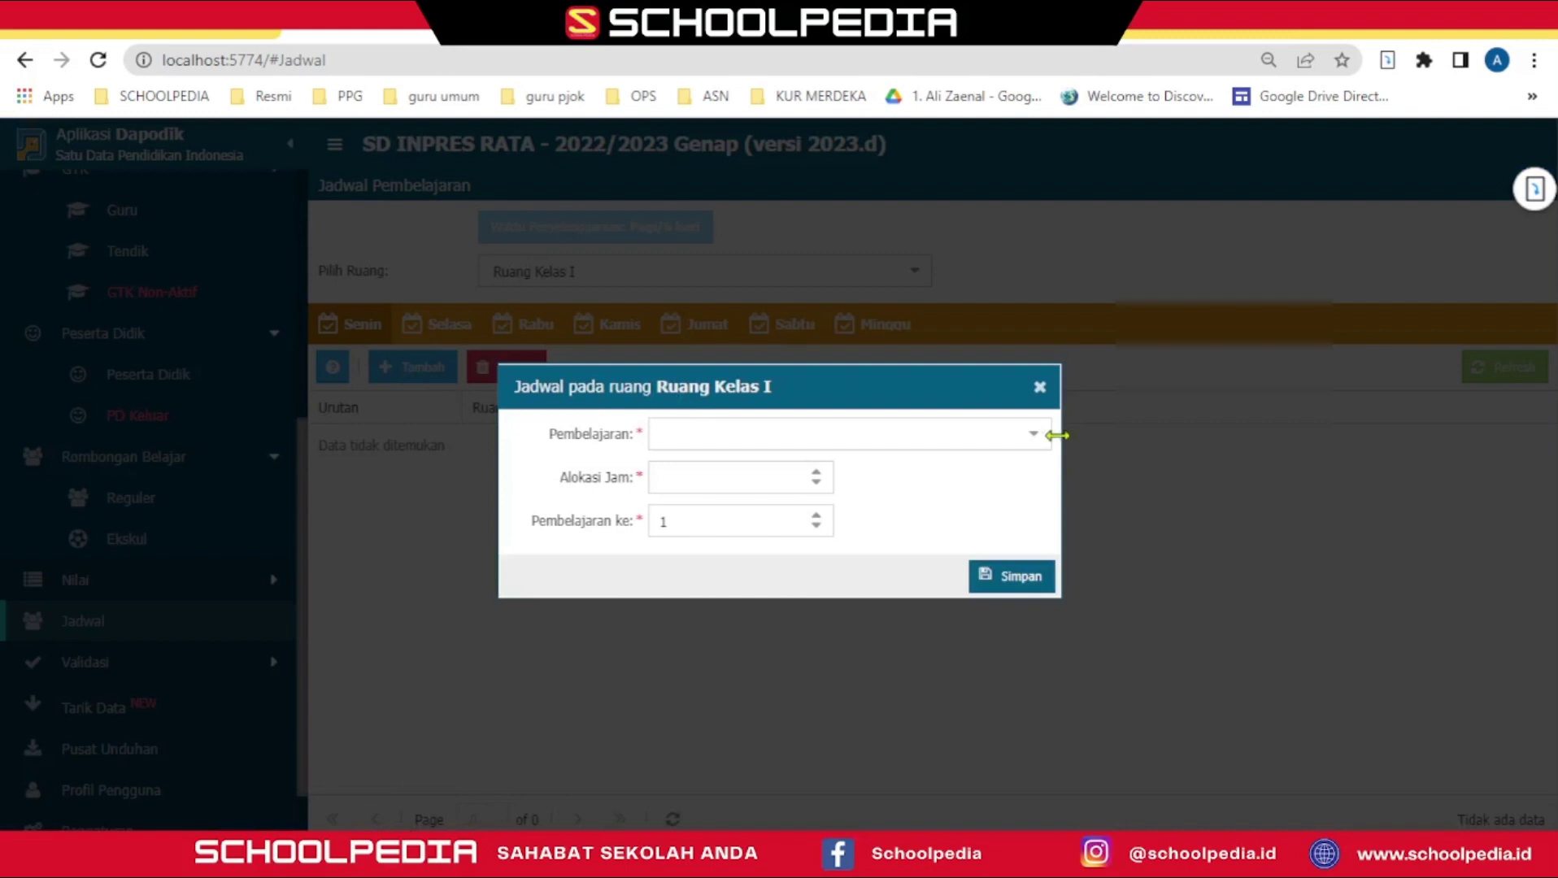
left_click(1032, 433)
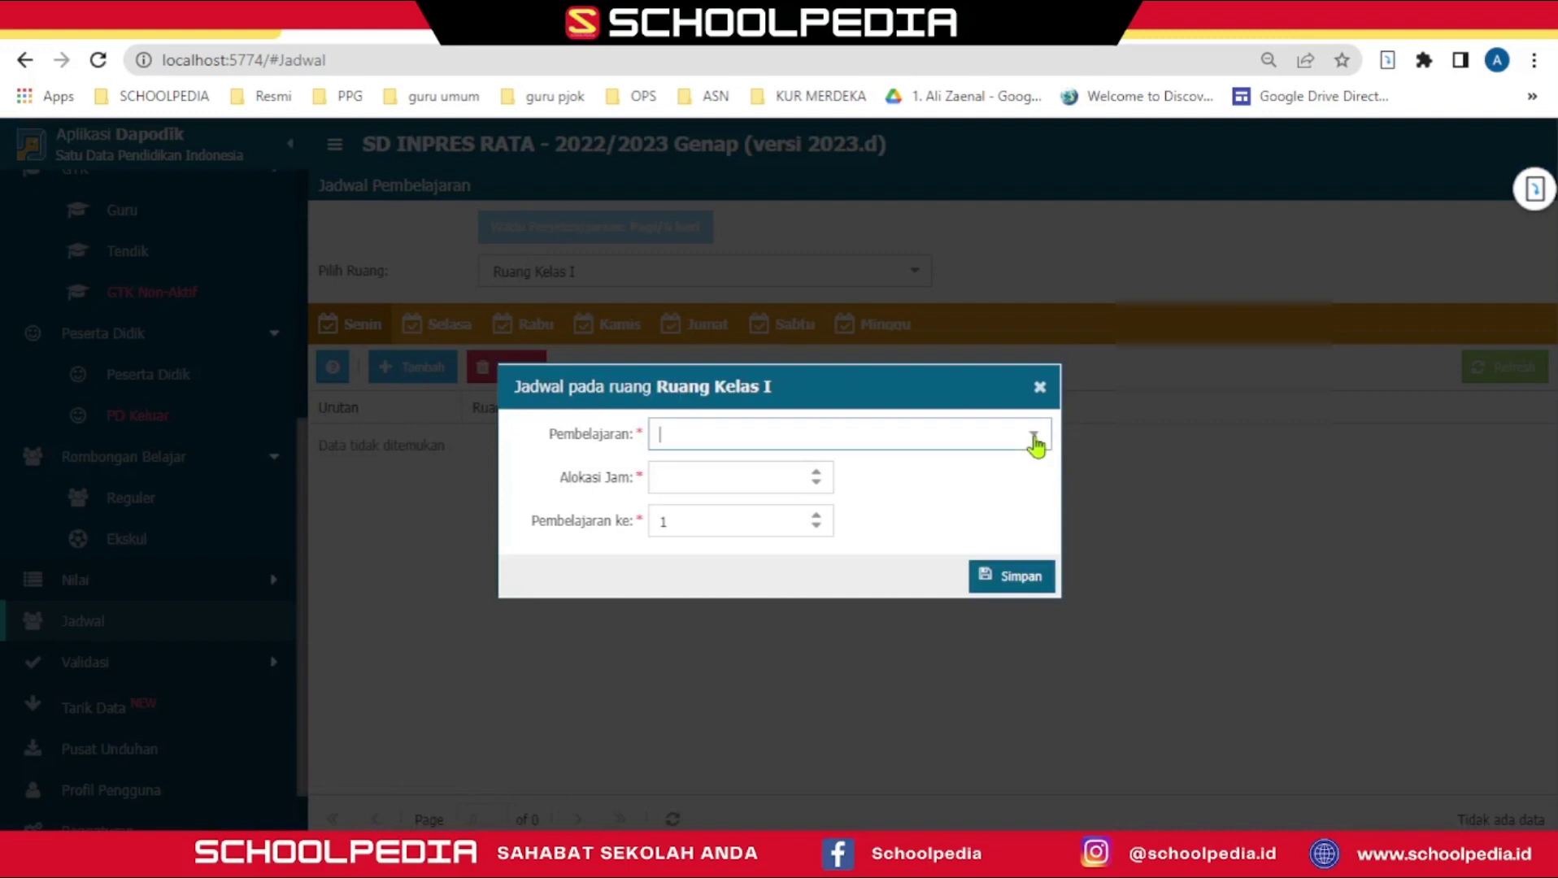
left_click(1161, 493)
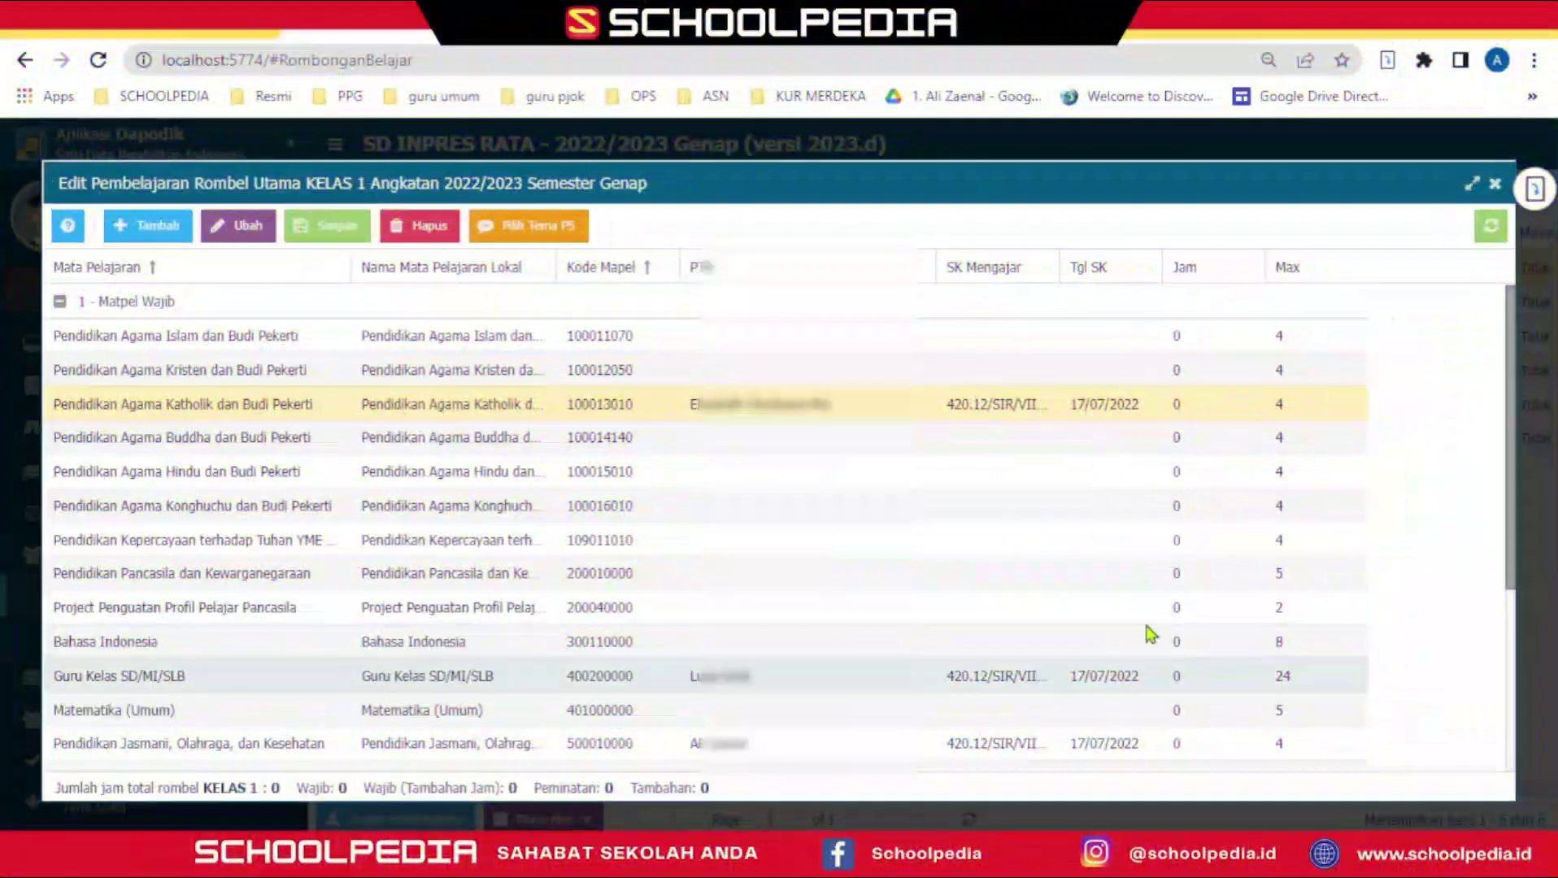
Step: In the KELAS 1 Pembelajaran, set Jam to 4 for Pendidikan Agama Katholik dan Budi Pekerti and 24 for Guru Kelas SD/MI/SLB
left_click(1180, 411)
type("4")
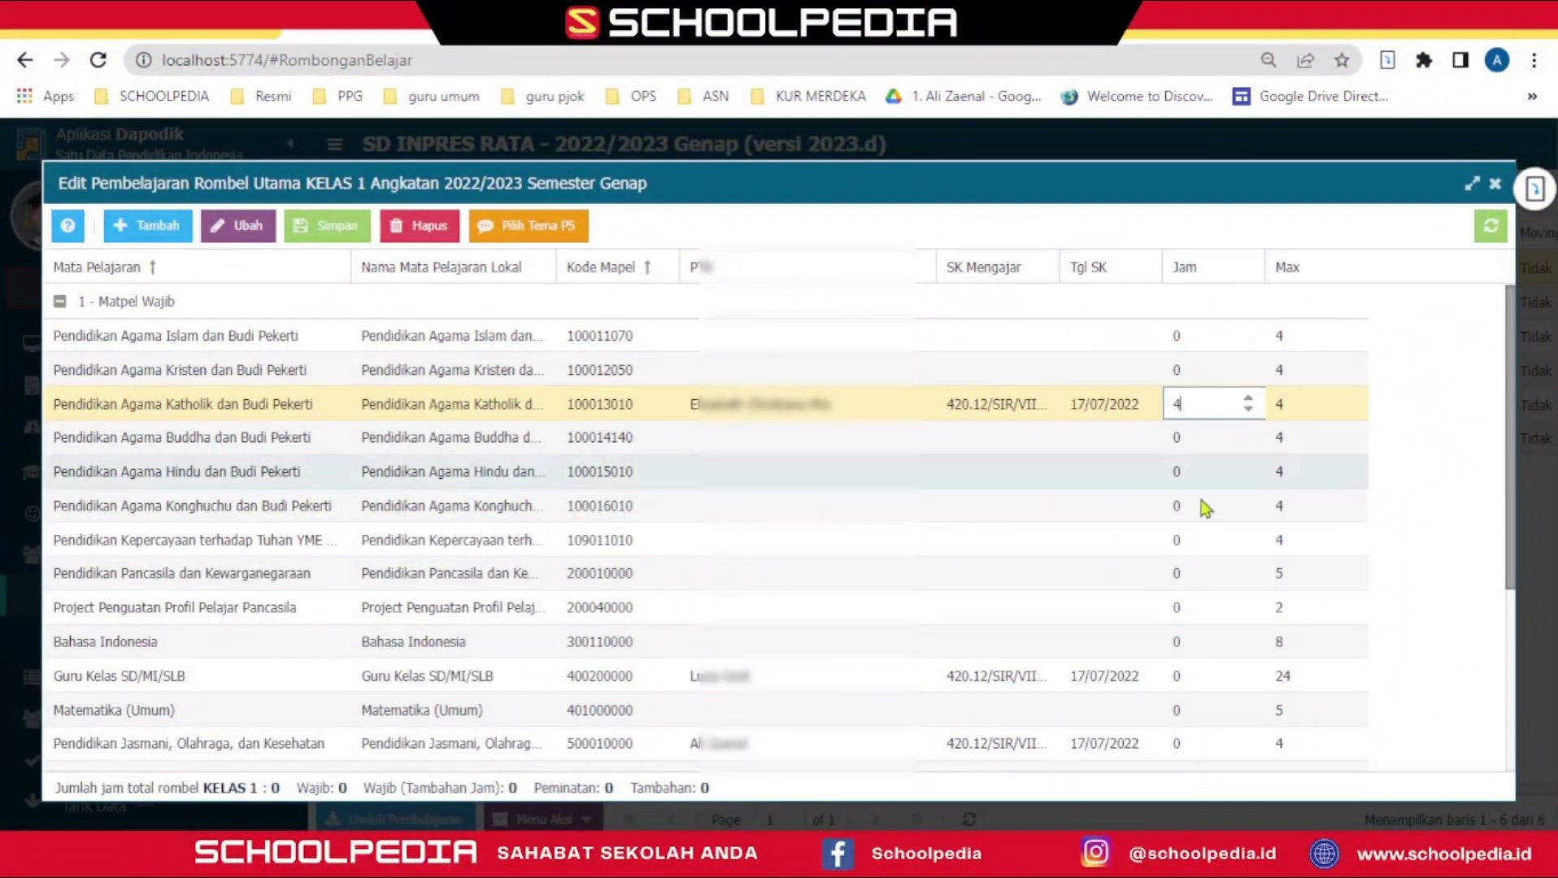
left_click(1186, 683)
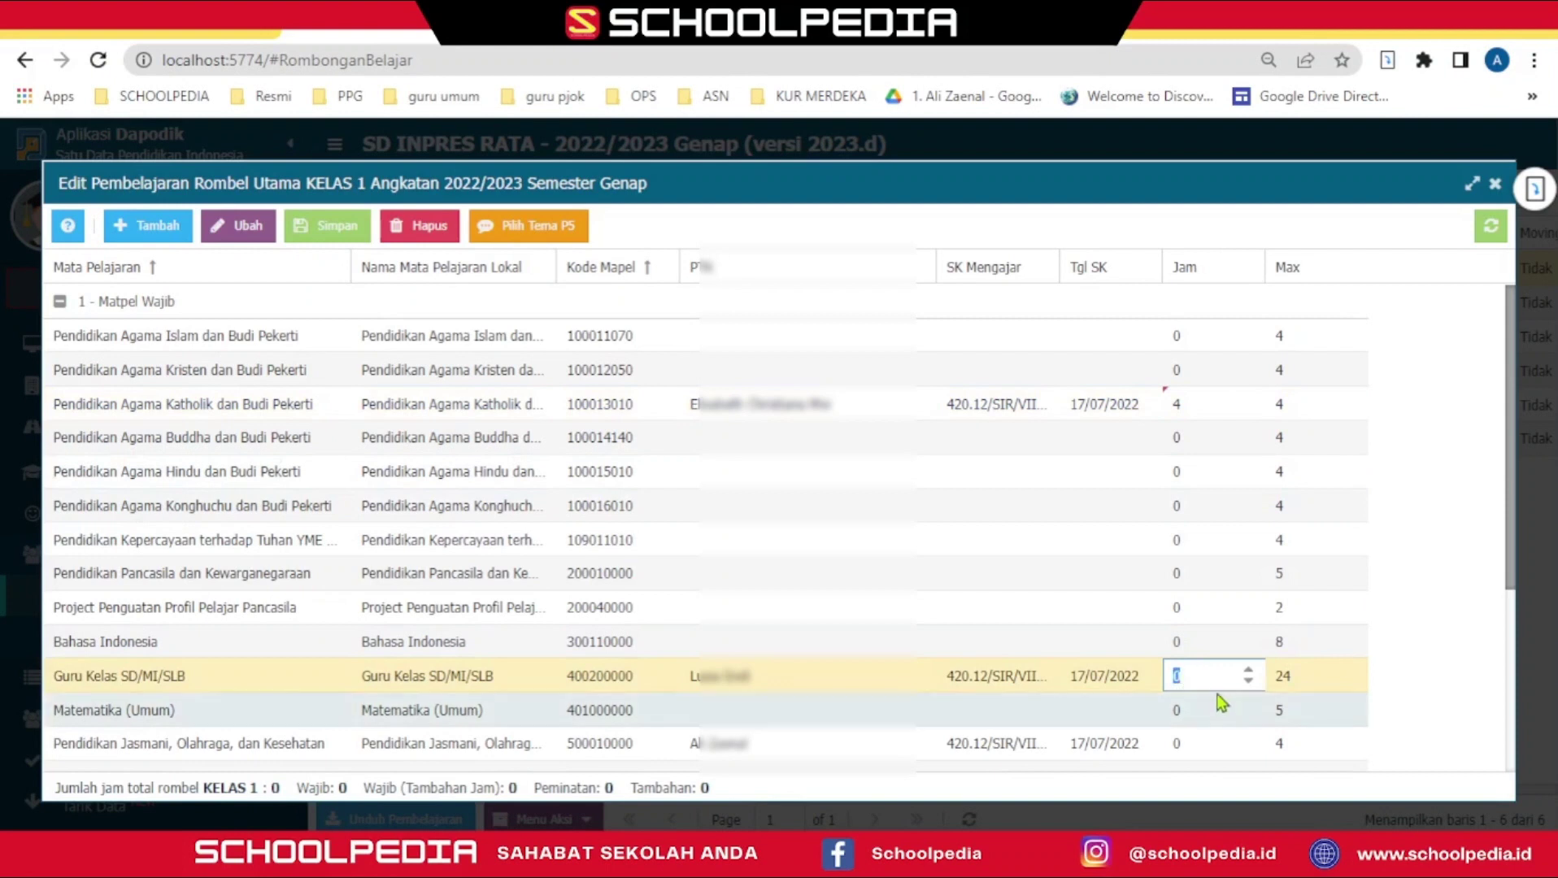
type("2")
key("Return")
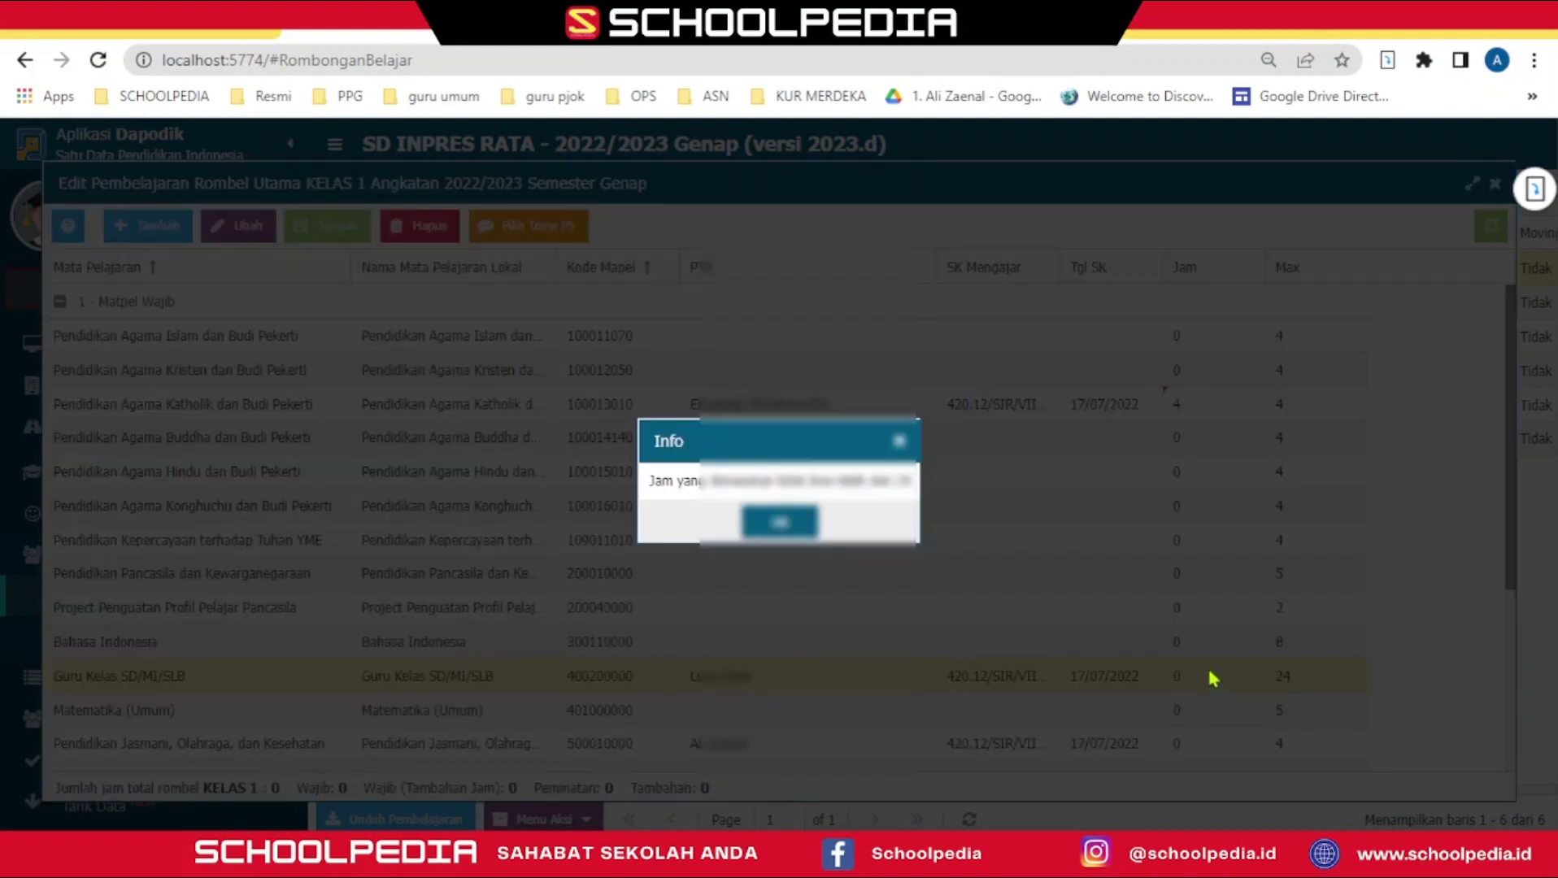
key("Return")
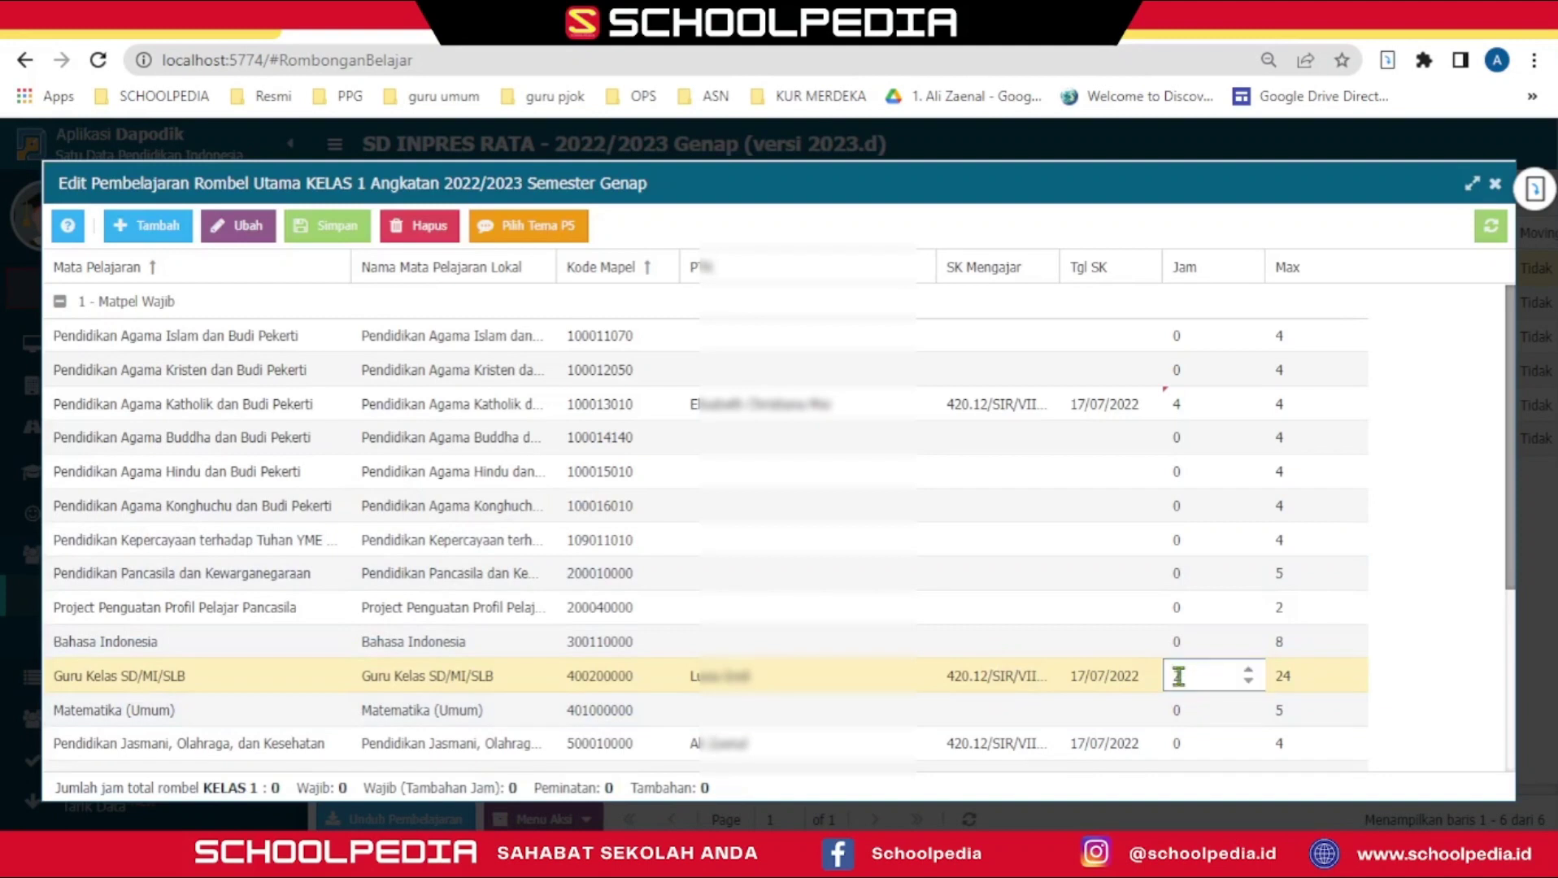
key("Return")
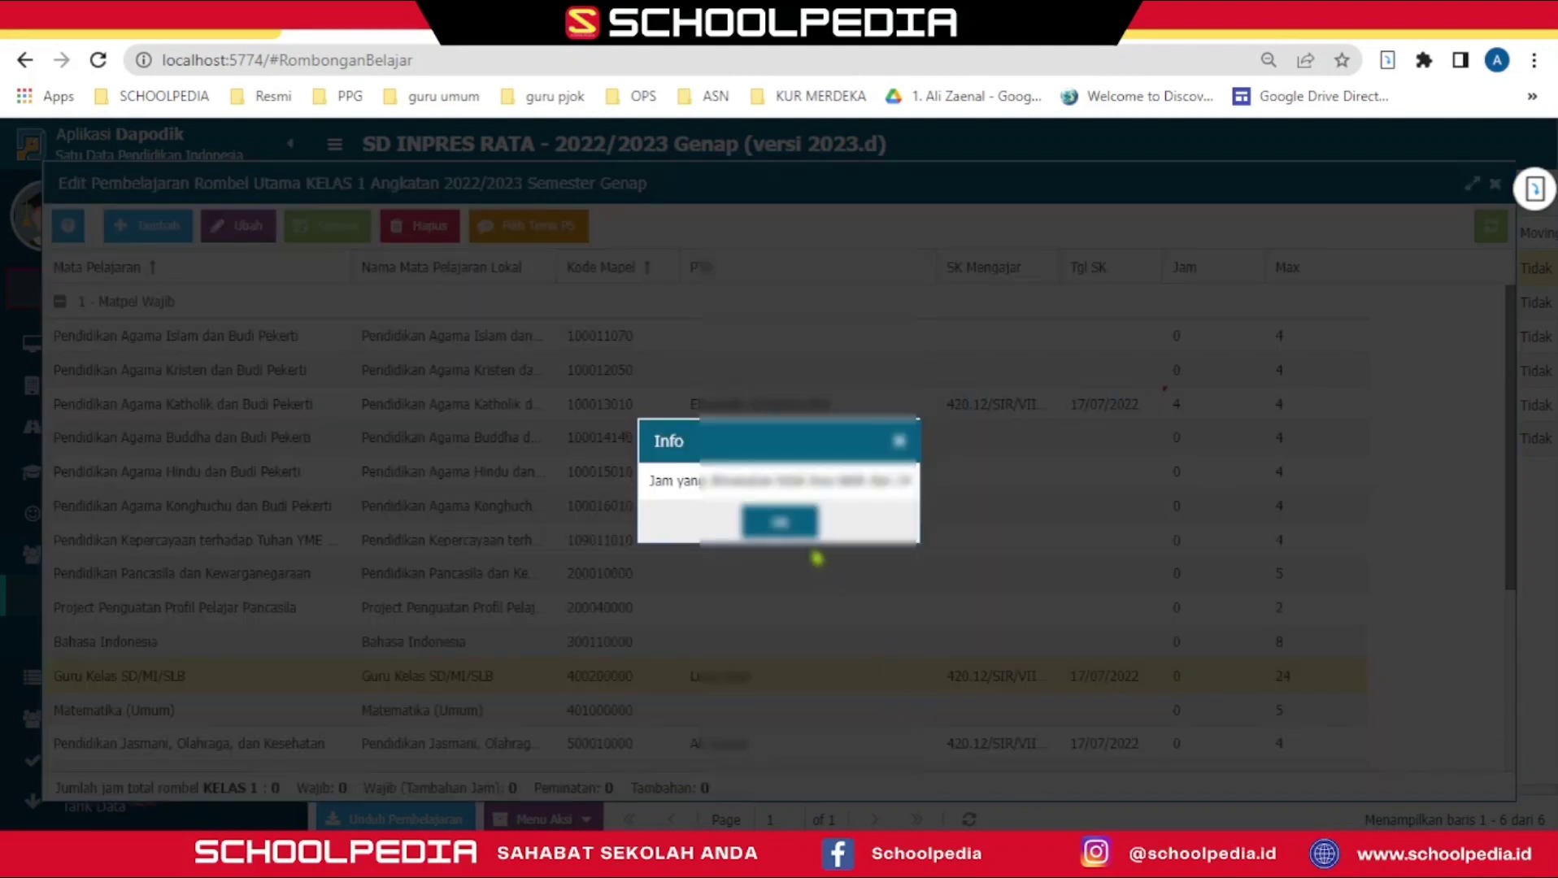
key("Return")
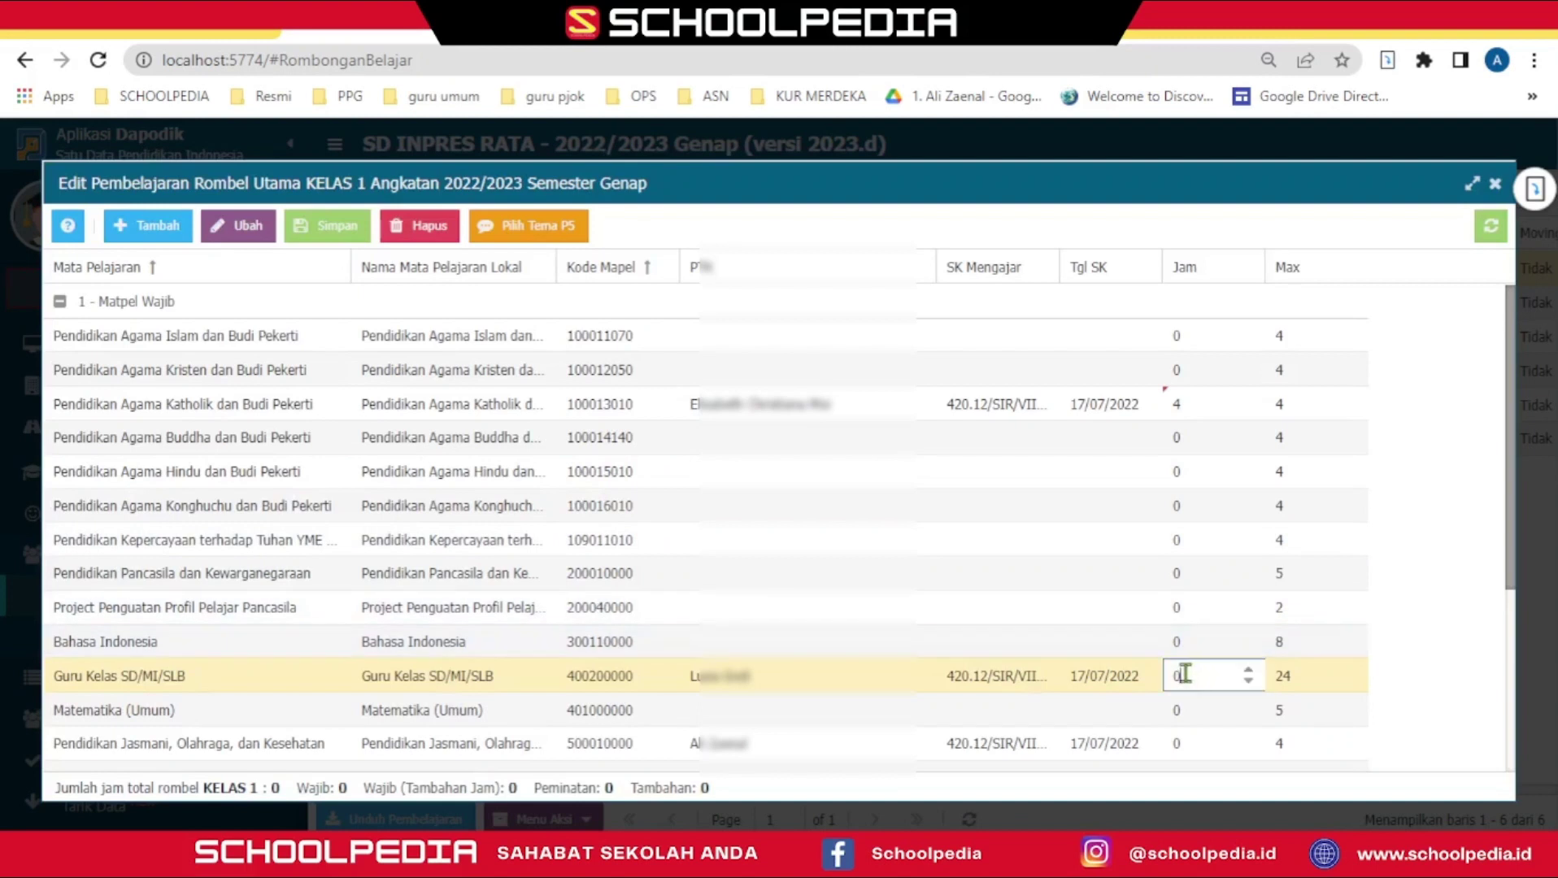
type("24")
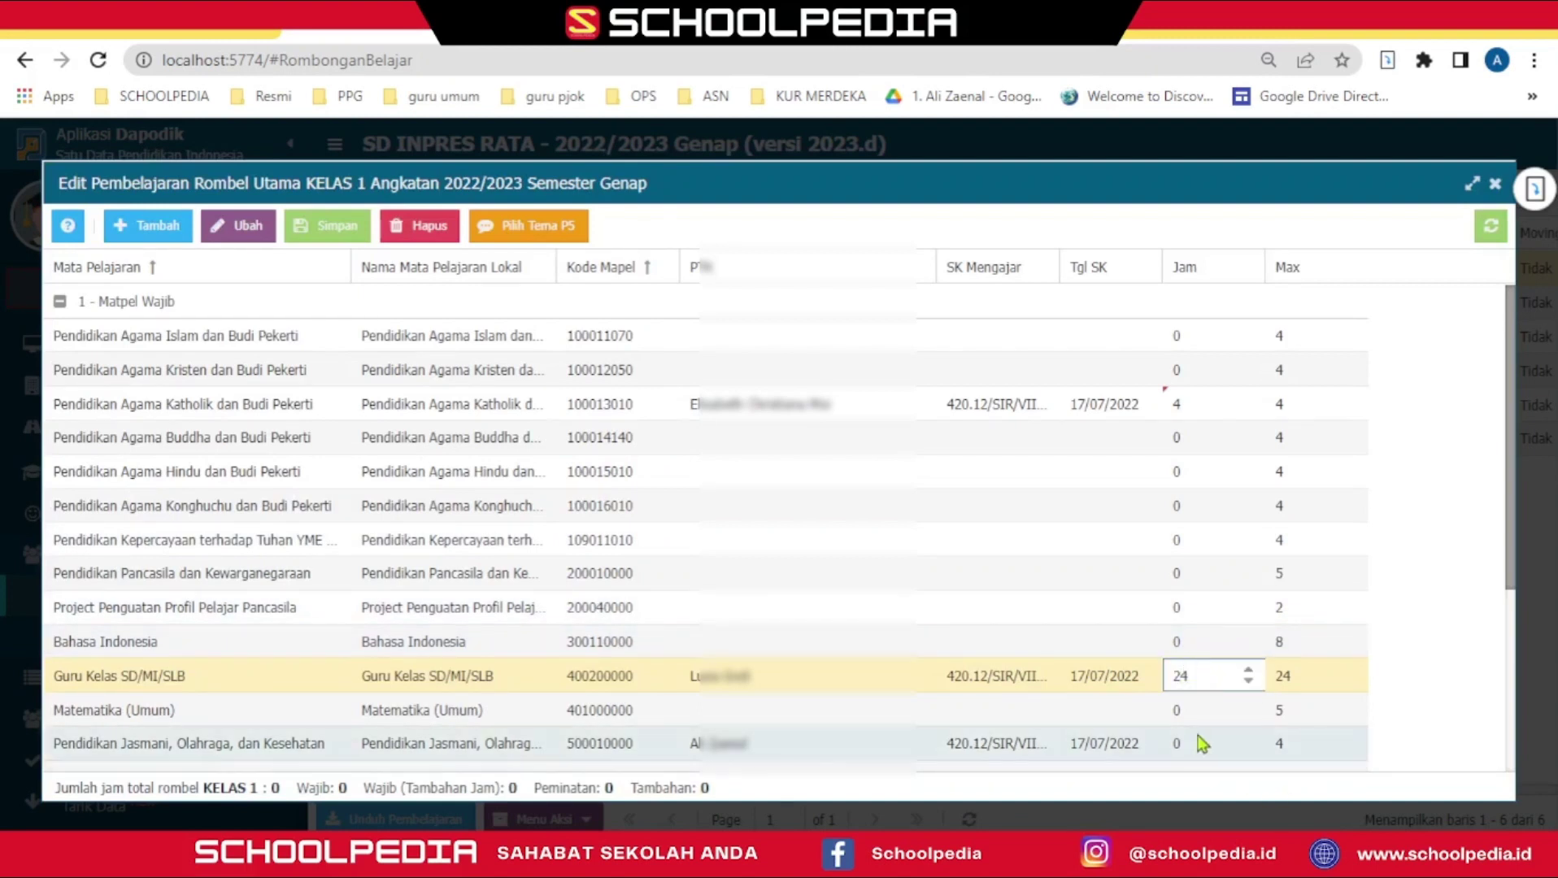
Step: Set Jam to 4 for Pendidikan Jasmani, Olahraga, dan Kesehatan, and save and close the KELAS 1 Pembelajaran editor
left_click(1194, 742)
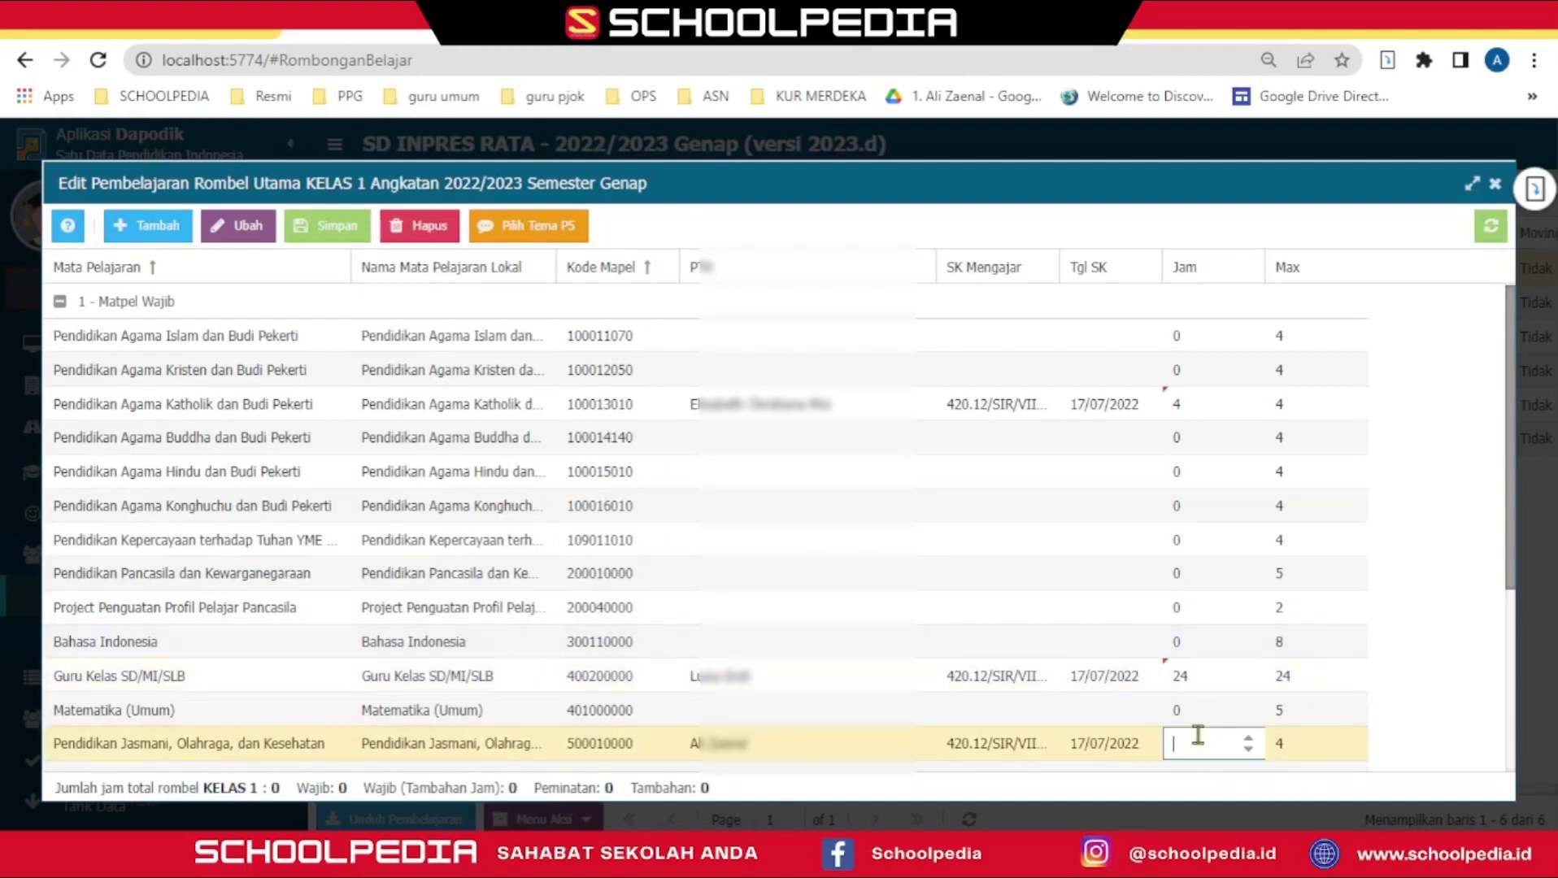
type("4")
left_click(1337, 689)
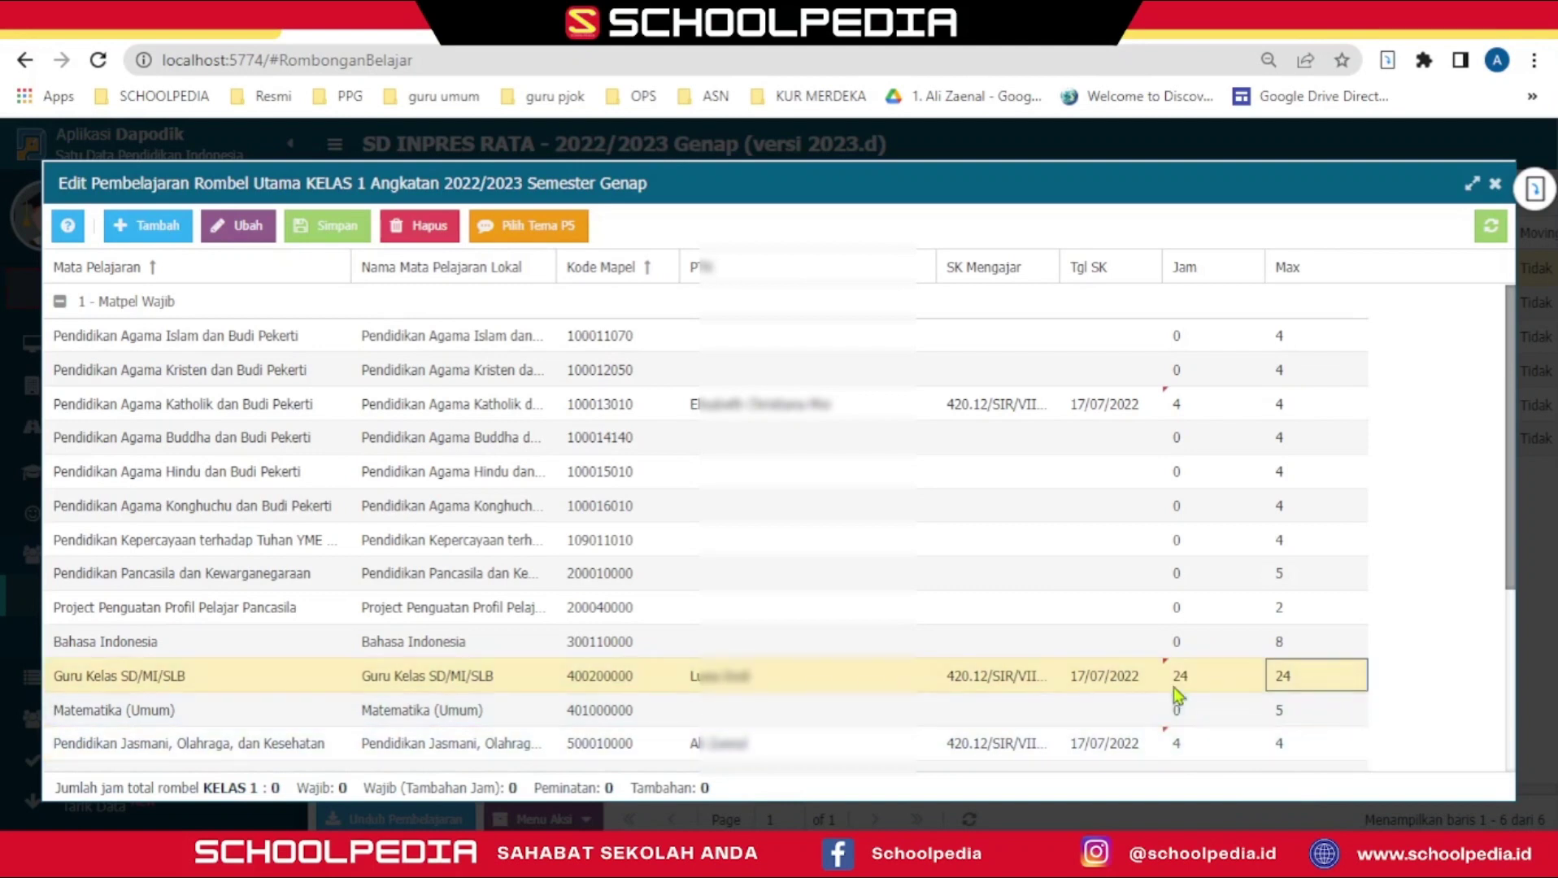
scroll(1171, 650, "down", 3)
left_click(1196, 517)
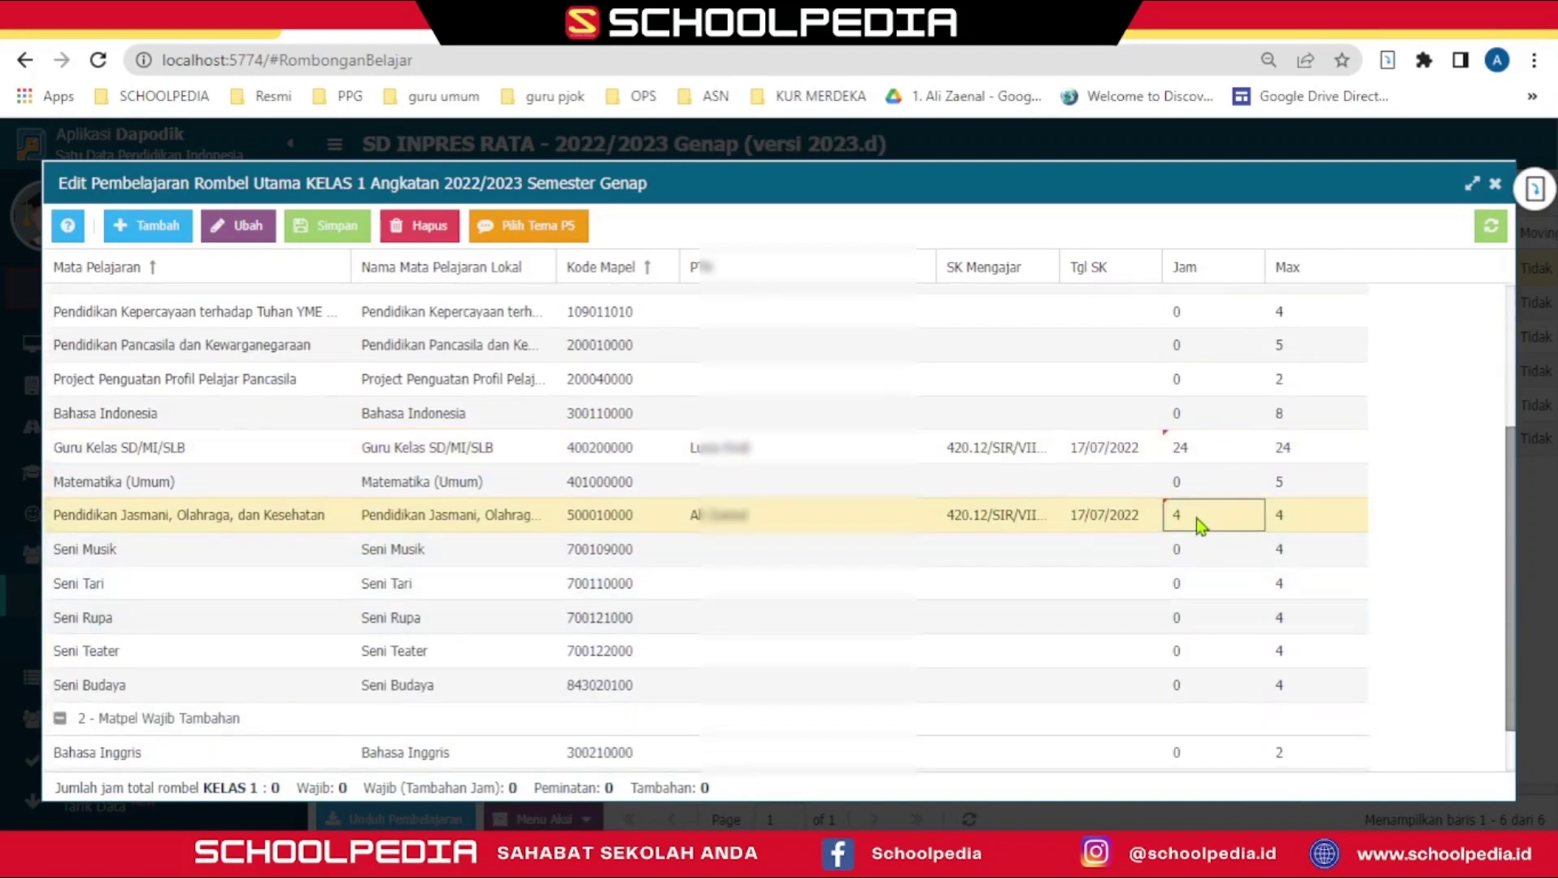
scroll(1197, 571, "up", 3)
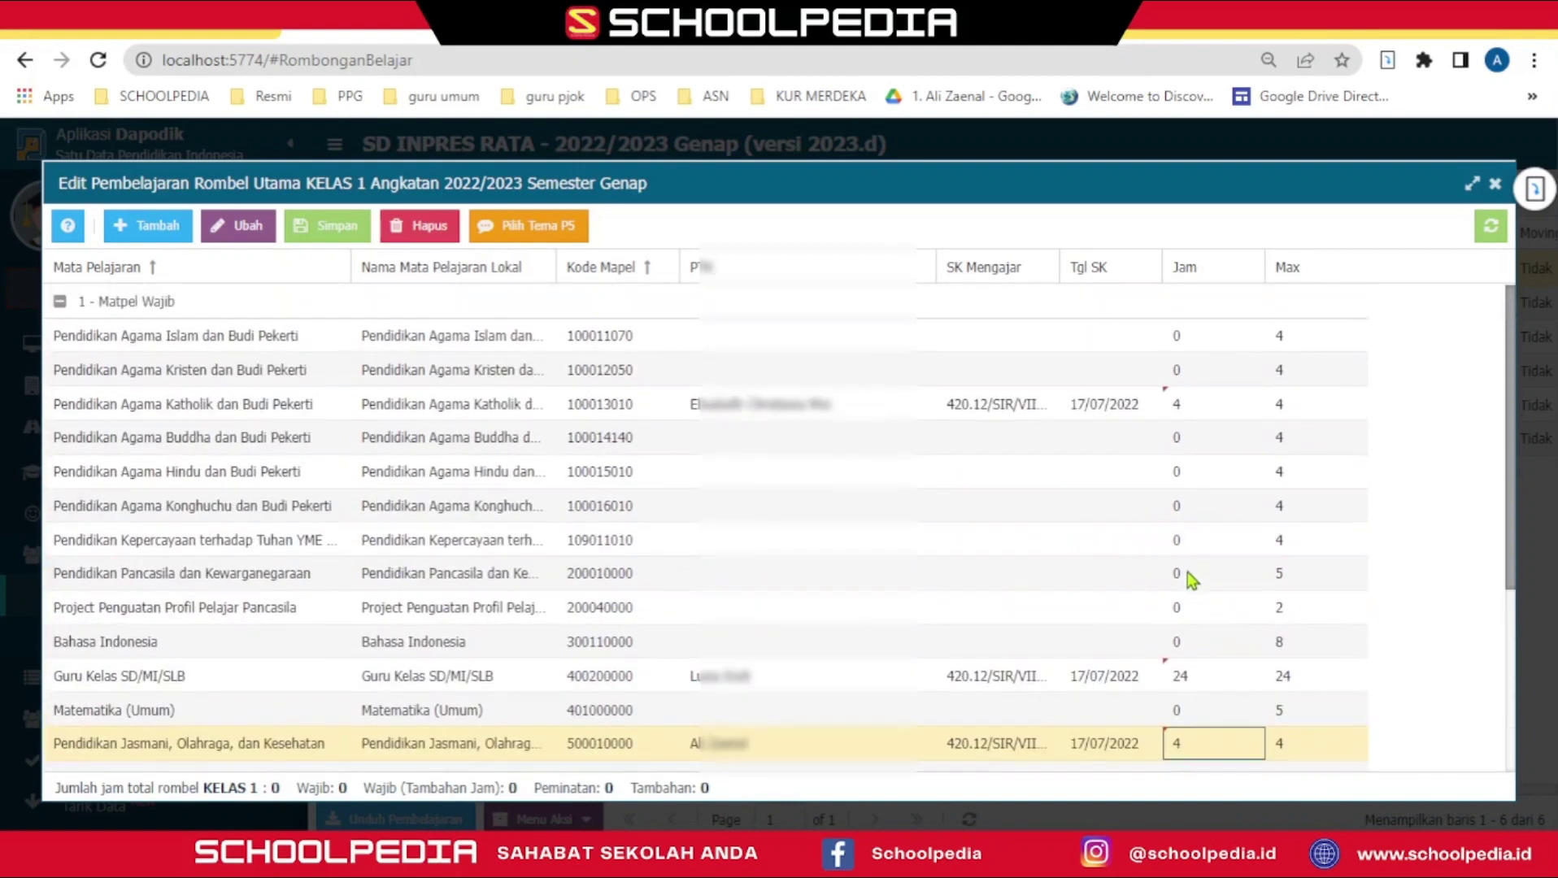
left_click(317, 238)
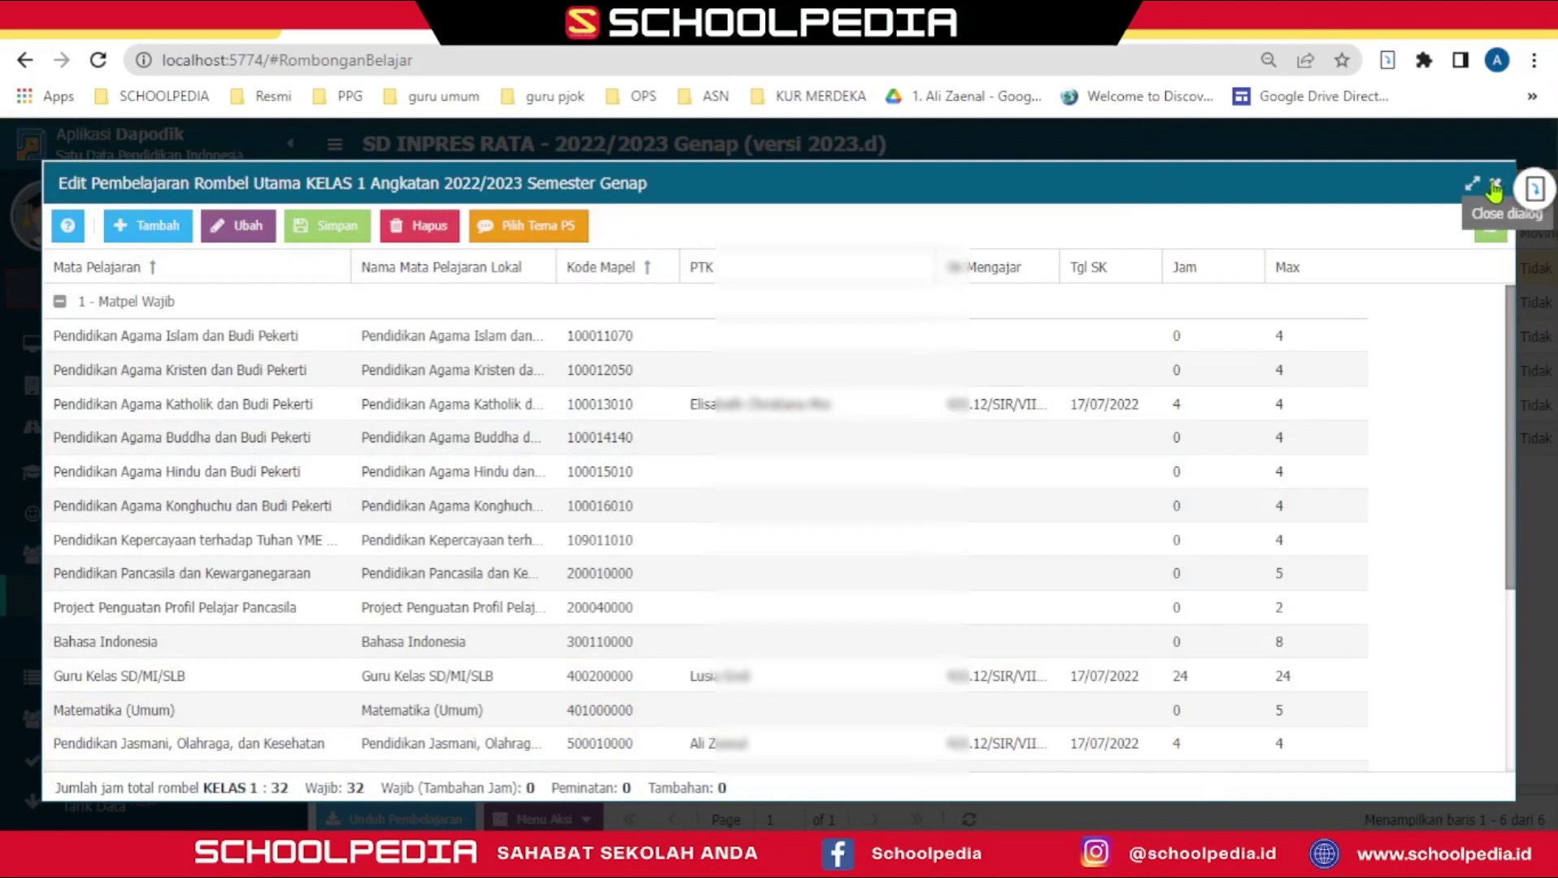
left_click(1493, 185)
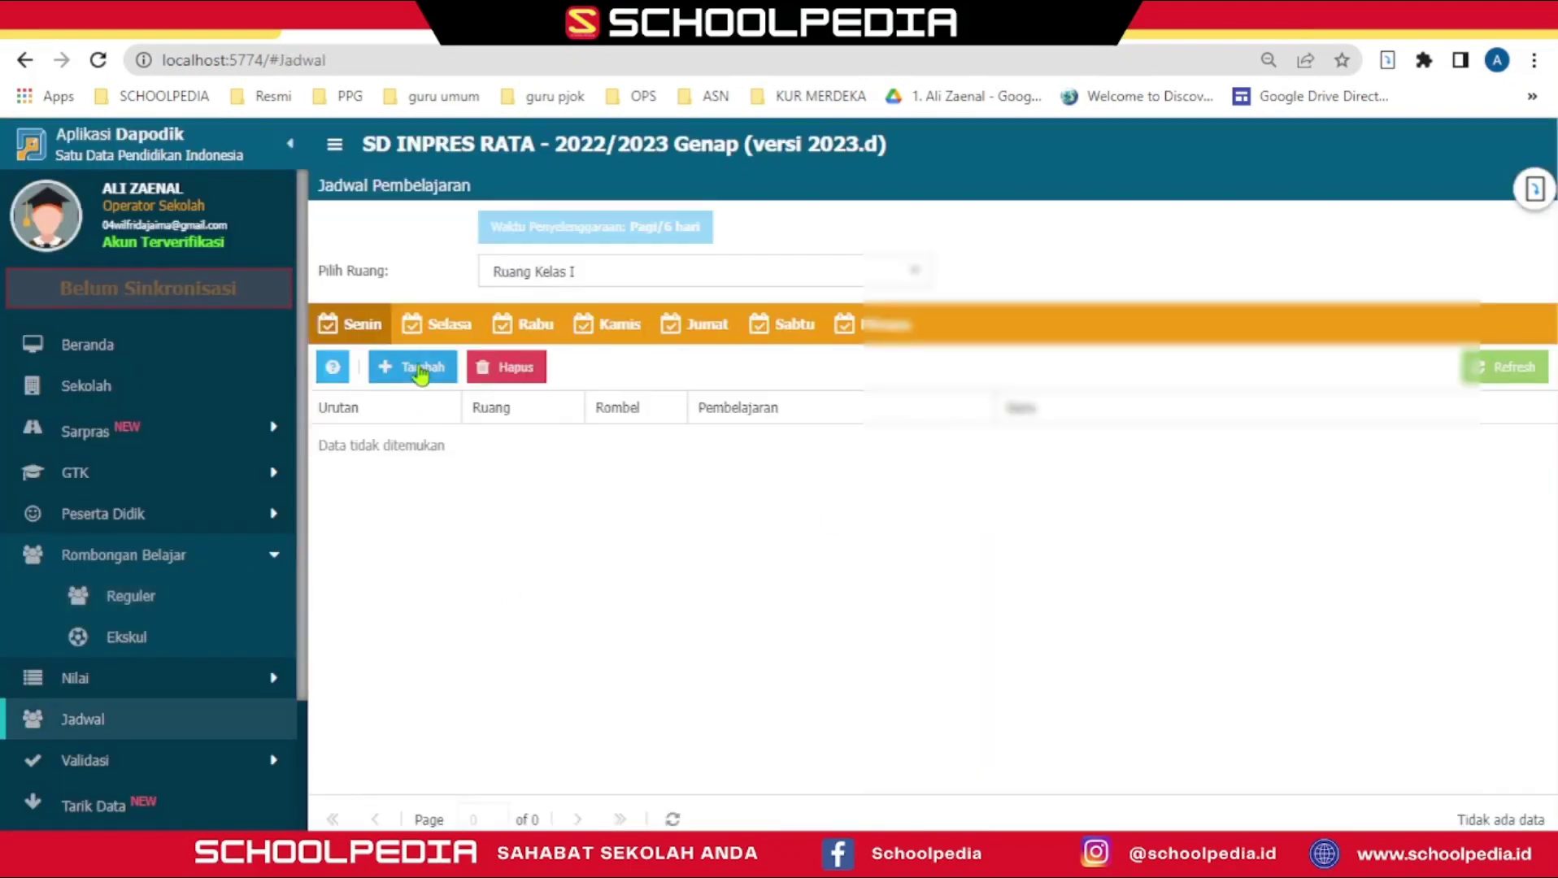
Step: Add Pendidikan Agama Katholik dan Budi Pekerti to Ruang Kelas I's Senin schedule with Alokasi Jam 4 and Pembelajaran ke 1
left_click(419, 376)
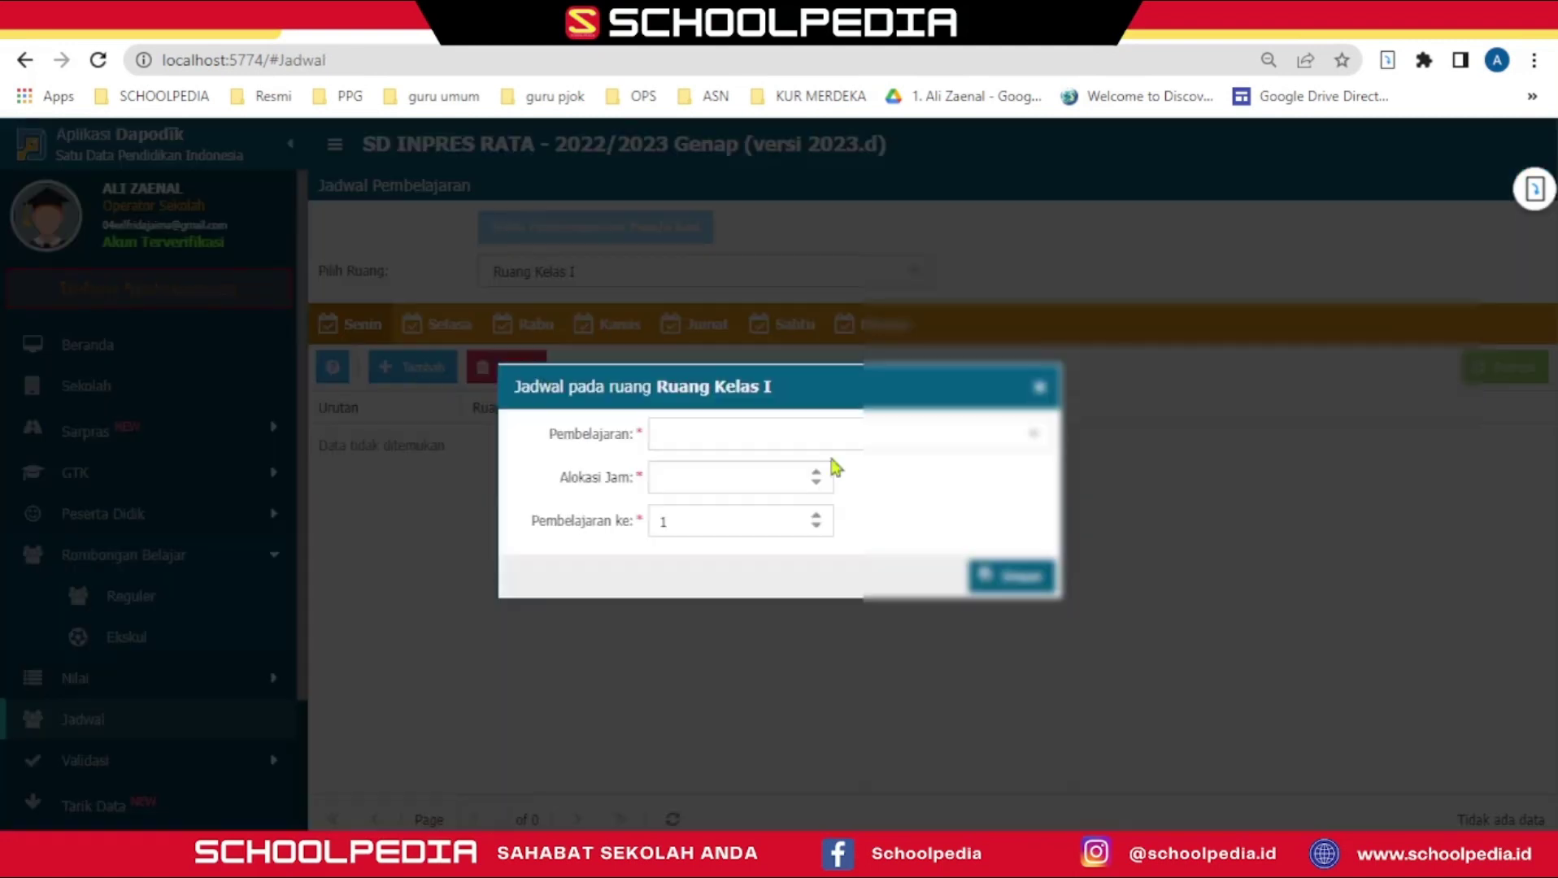
left_click(1032, 439)
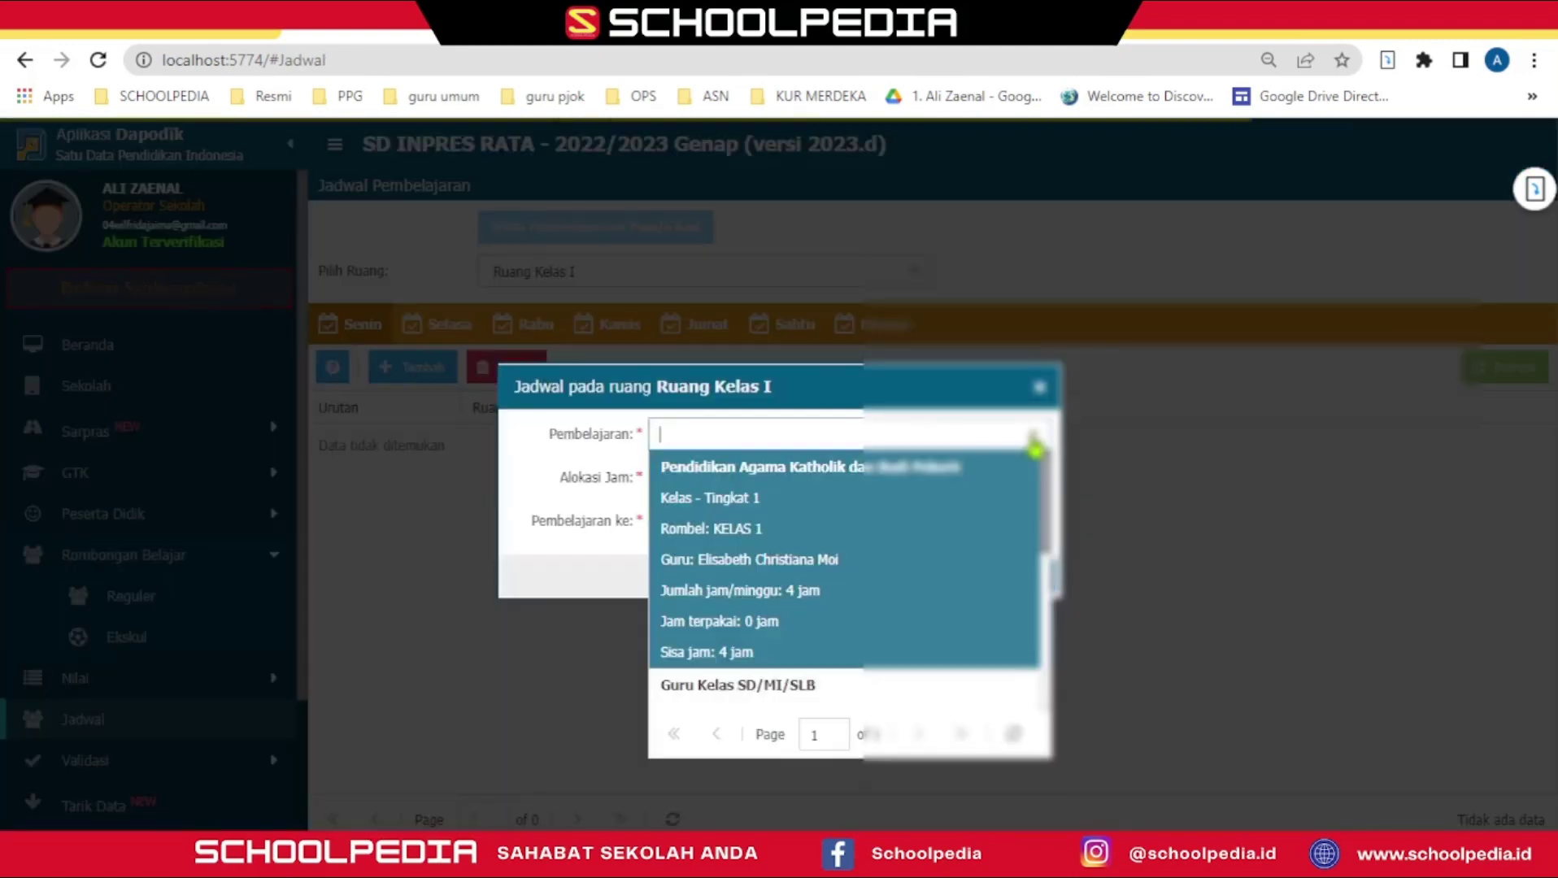
left_click(749, 527)
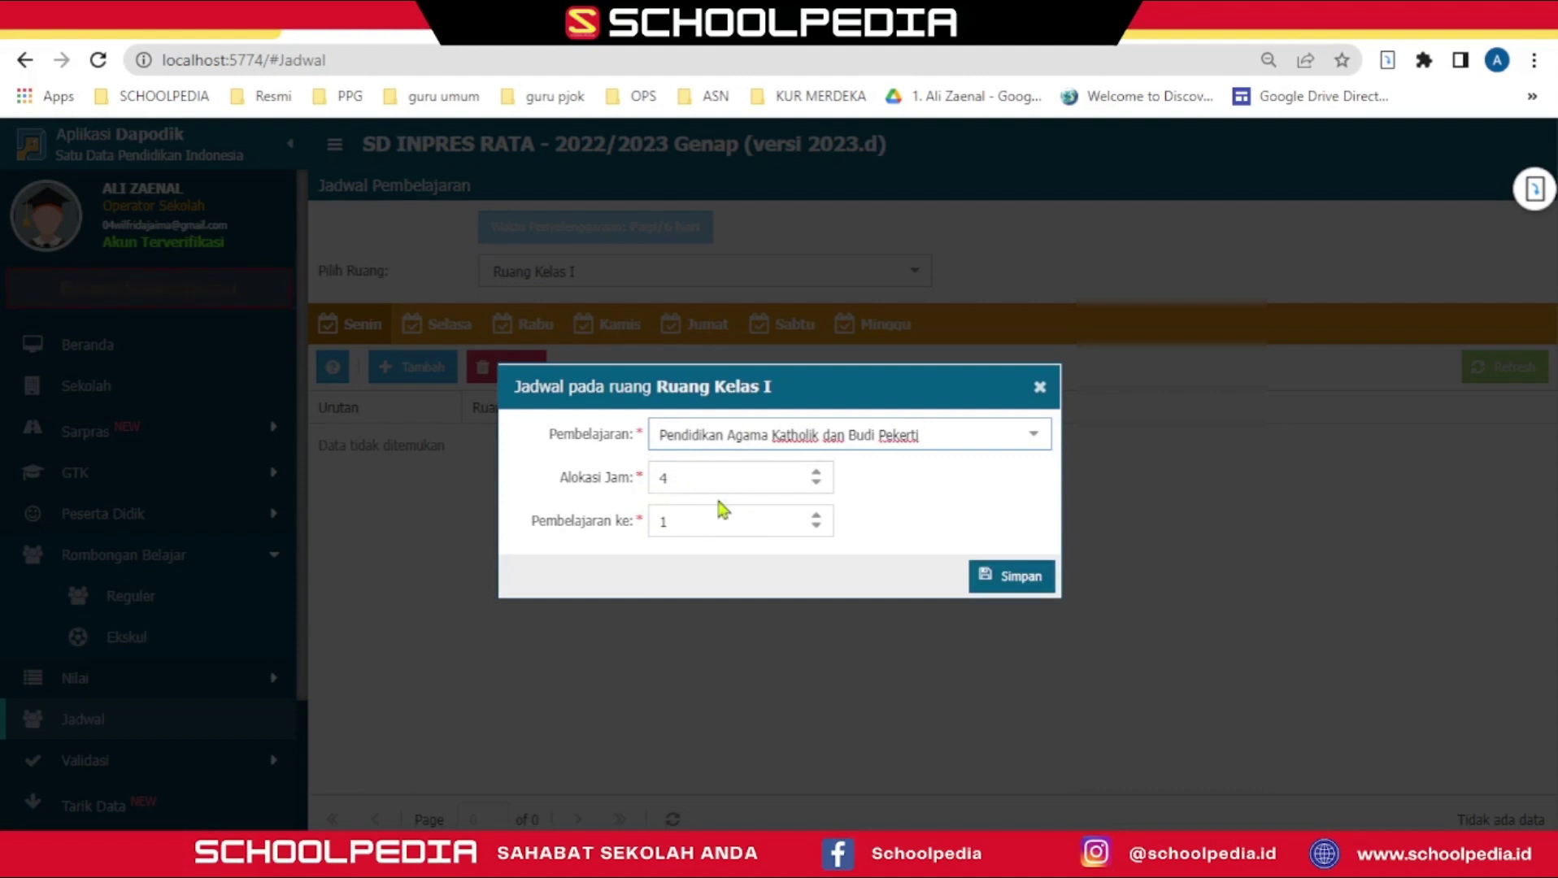
left_click(1008, 574)
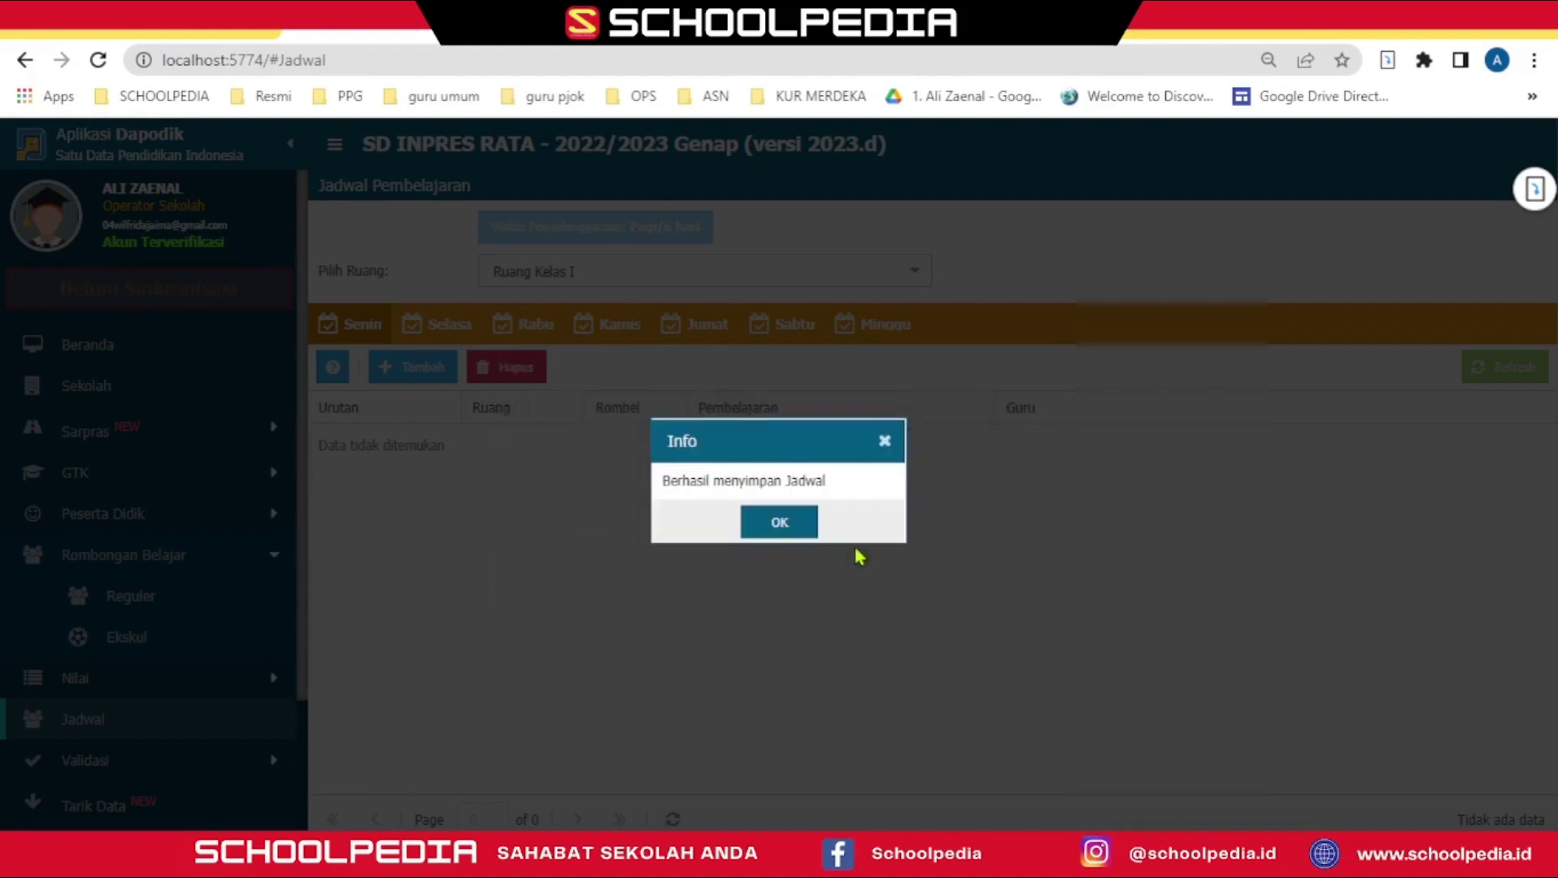
left_click(780, 523)
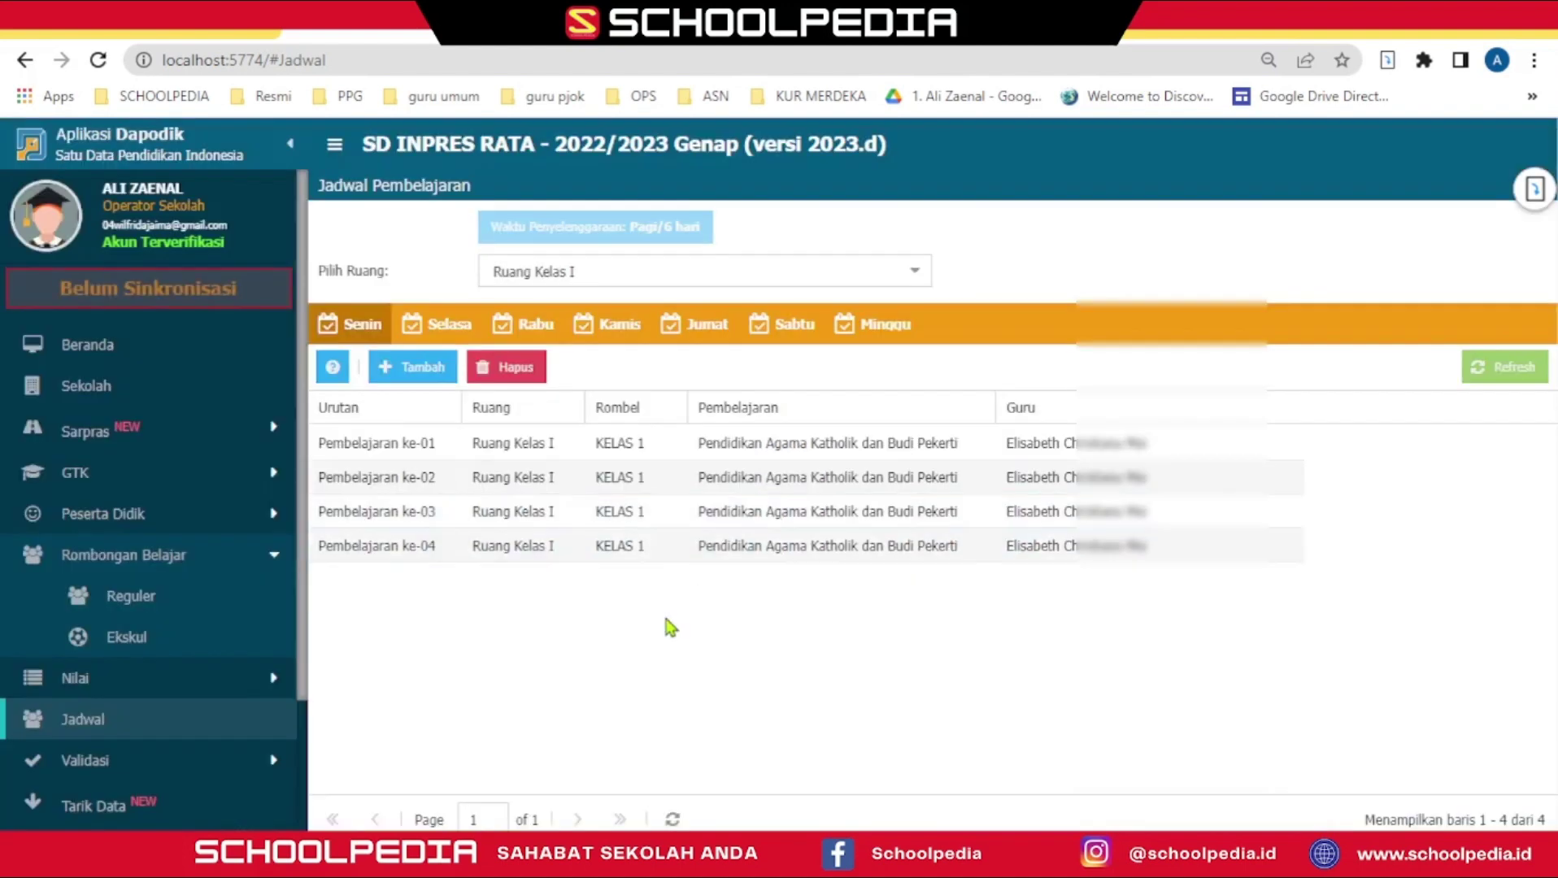
Step: Add Guru Kelas SD/MI/SLB to Ruang Kelas I's Senin schedule with Alokasi Jam 2, starting at Pembelajaran ke 5
left_click(395, 373)
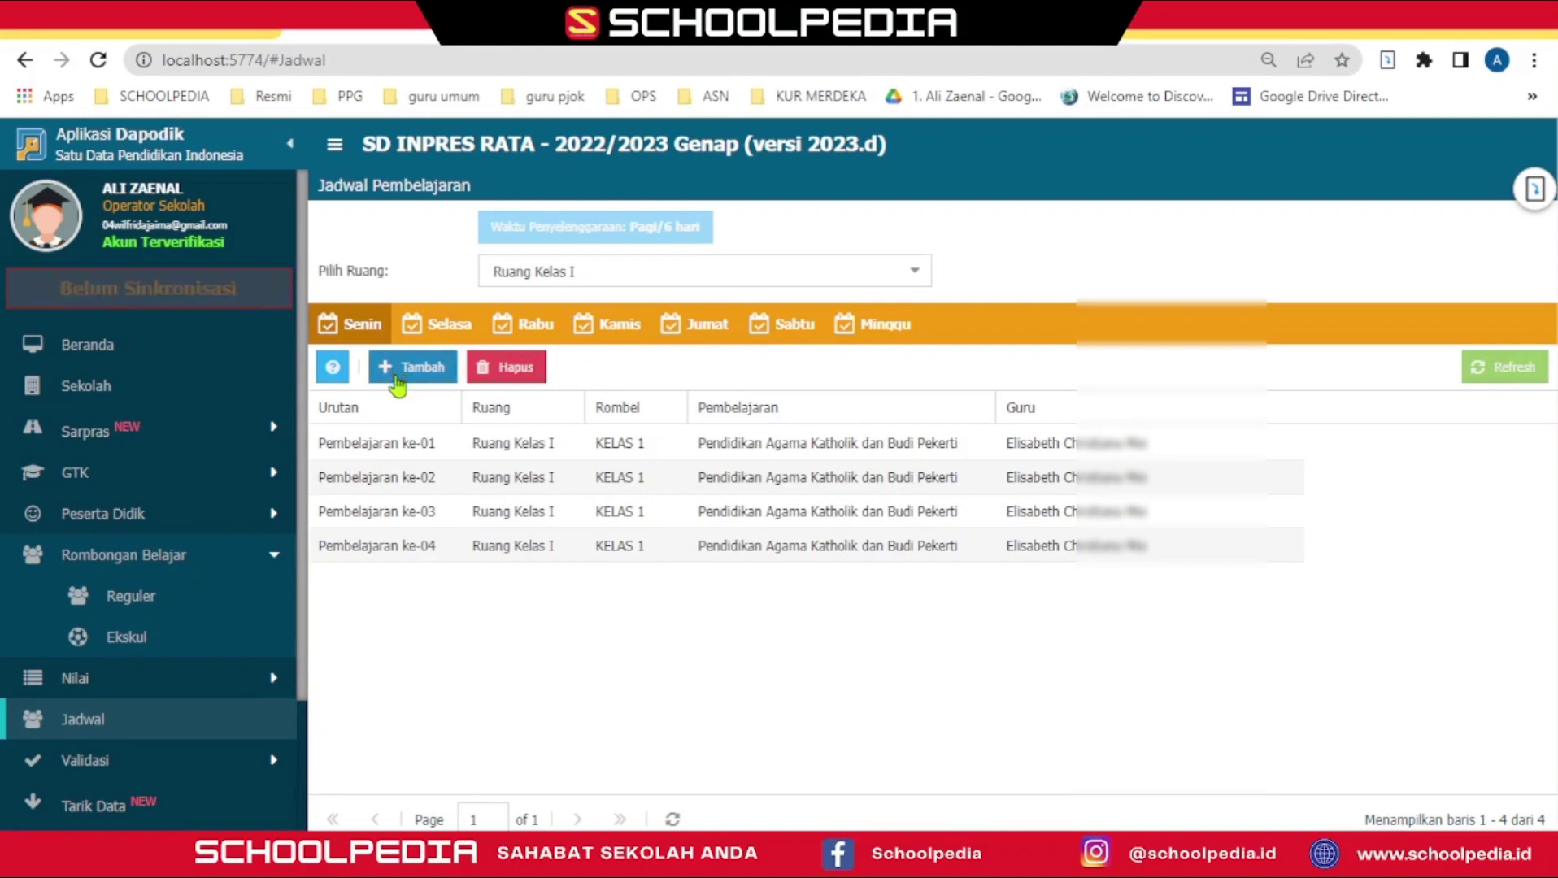
left_click(1031, 439)
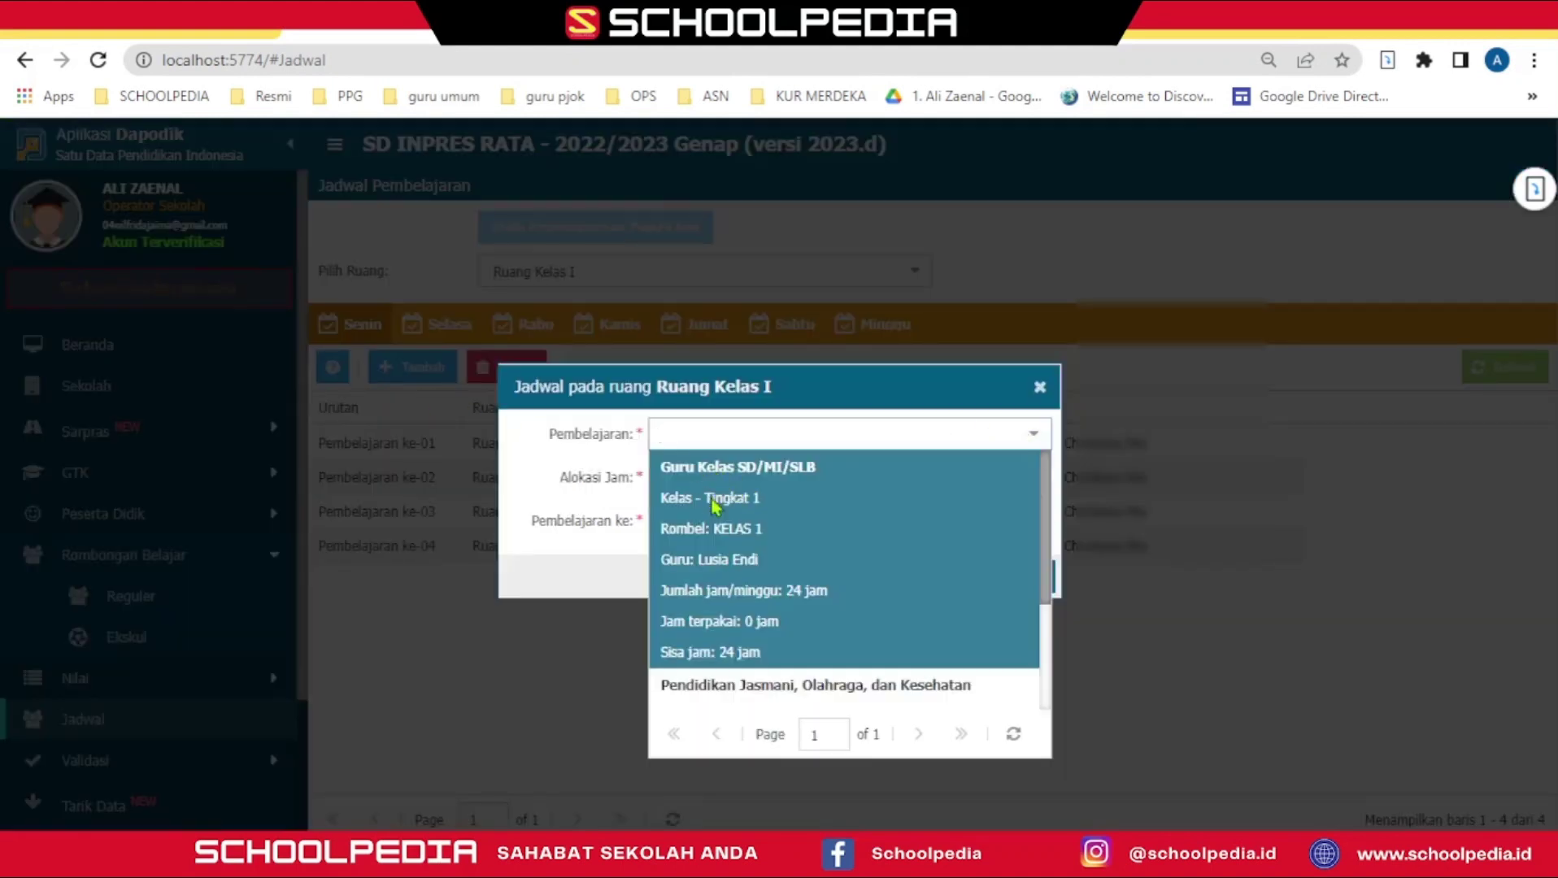
left_click(706, 494)
left_click_drag(688, 480, 652, 478)
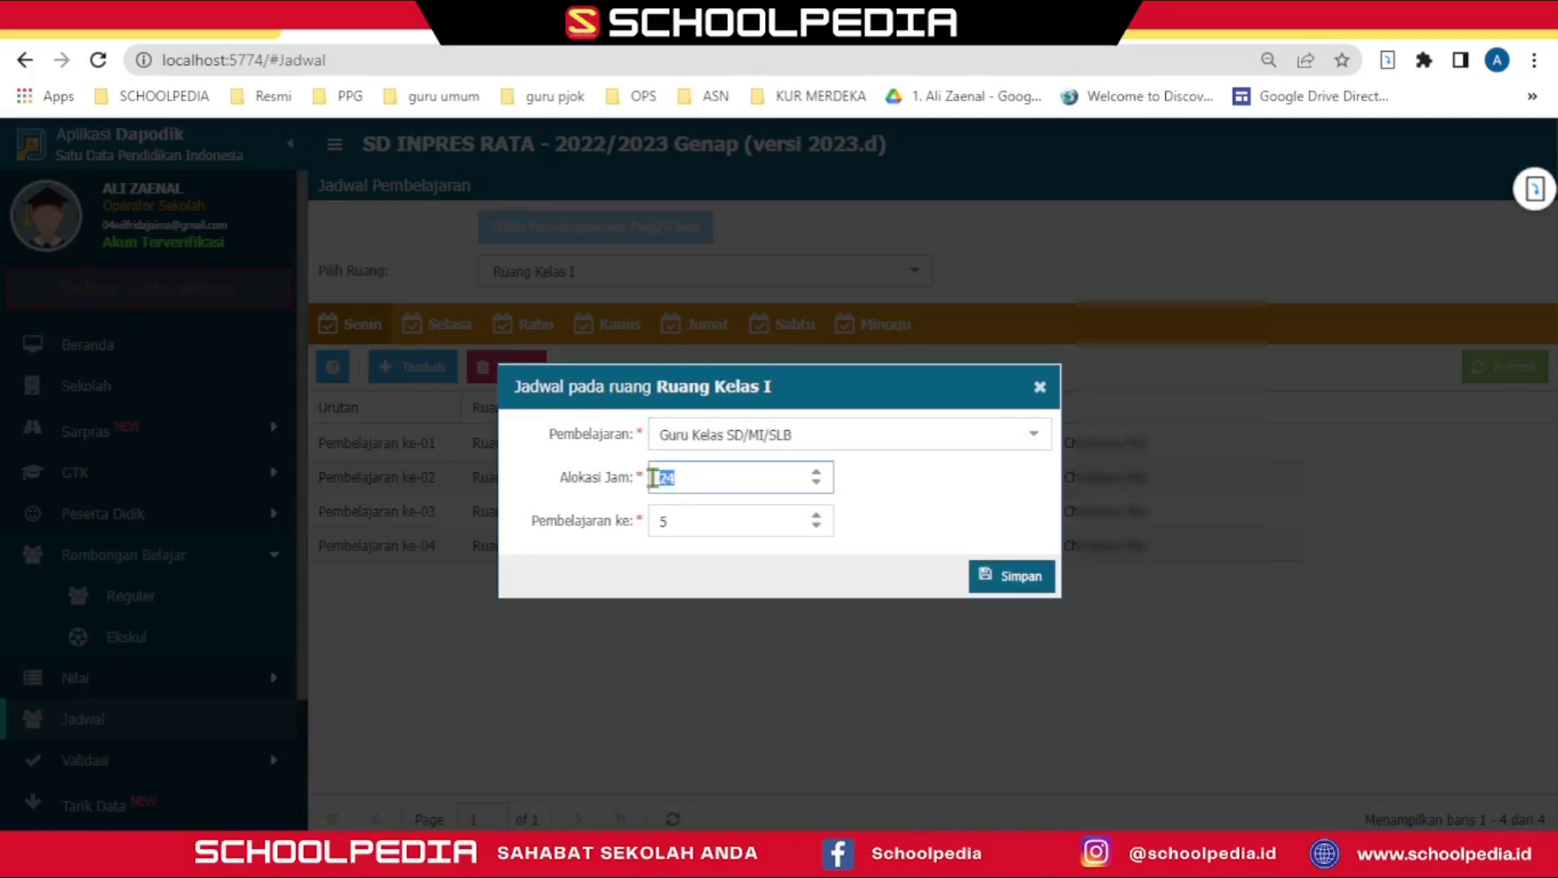
type("2")
left_click(681, 526)
left_click(1020, 577)
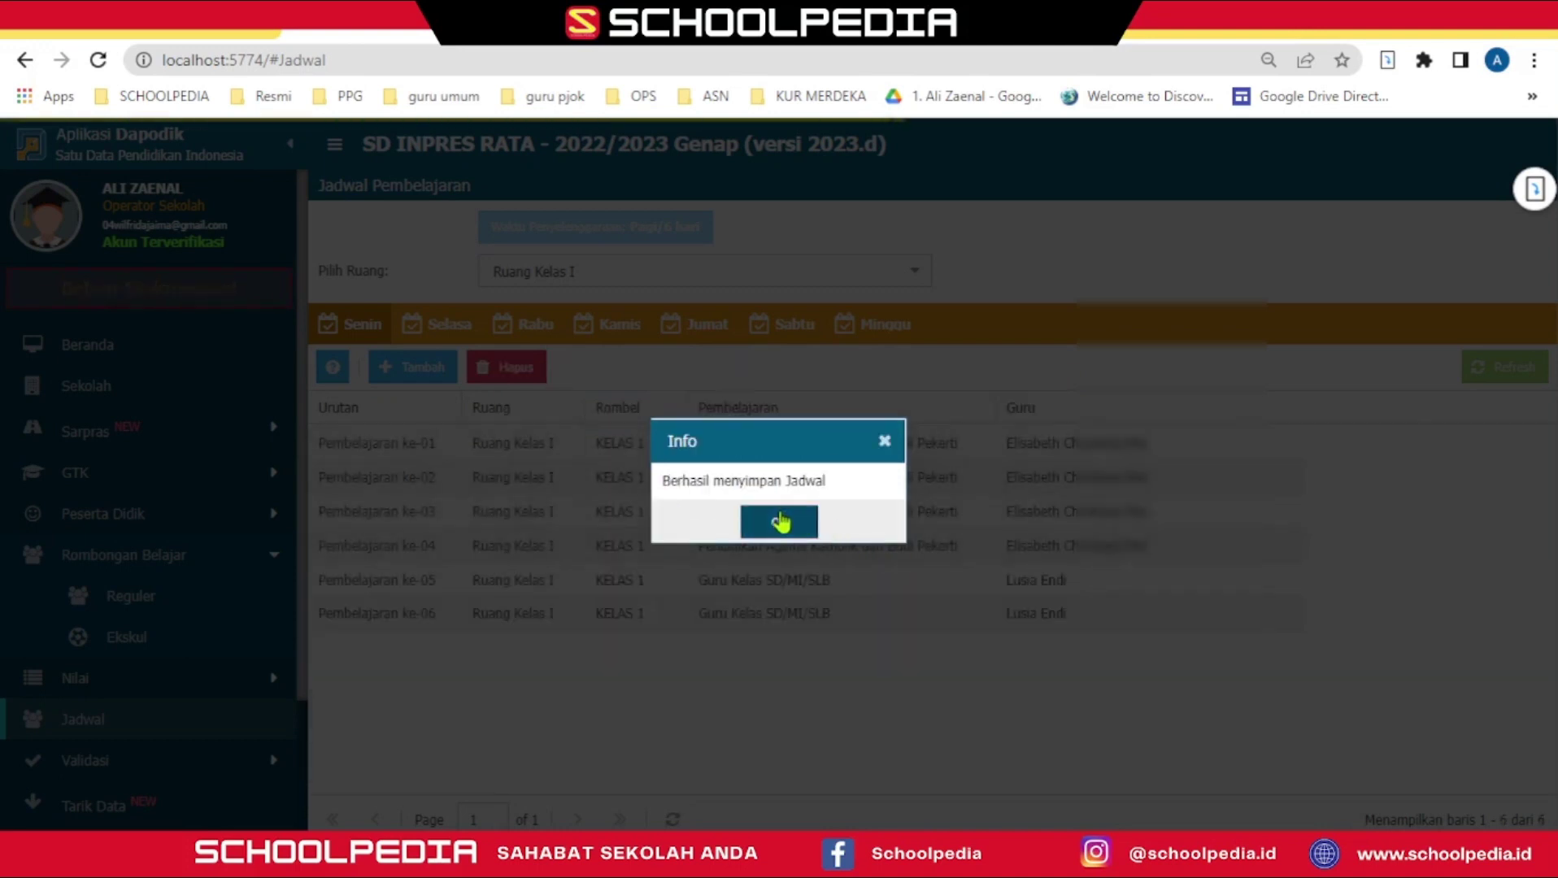
left_click(781, 521)
Step: Add Pendidikan Jasmani, Olahraga, dan Kesehatan to Ruang Kelas I's Selasa schedule with Alokasi Jam 4 and Pembelajaran ke 1
left_click(435, 327)
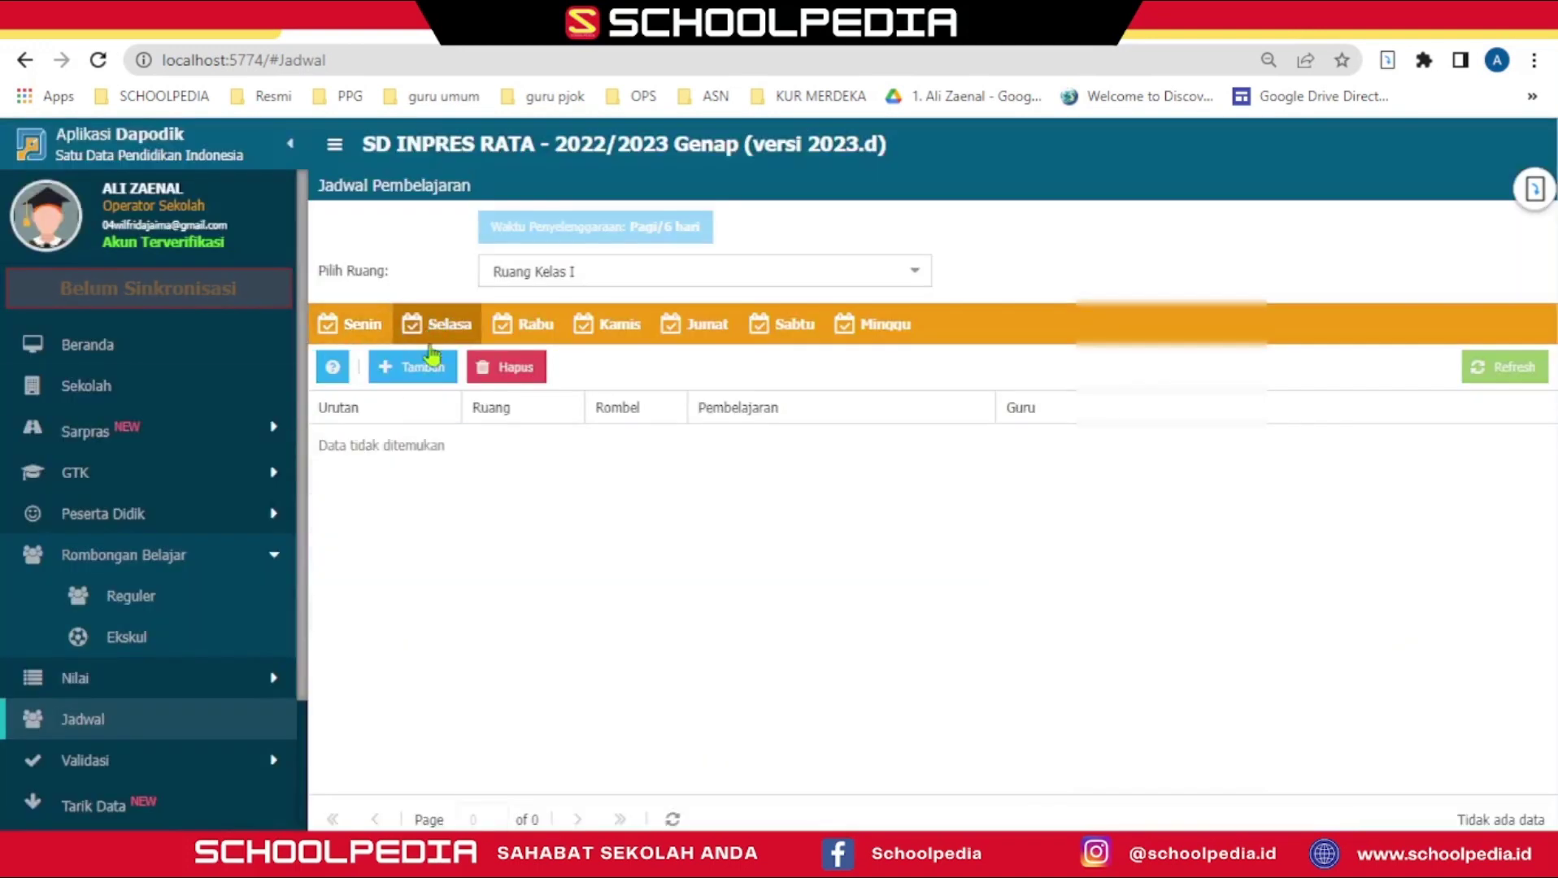
left_click(412, 371)
left_click(1021, 446)
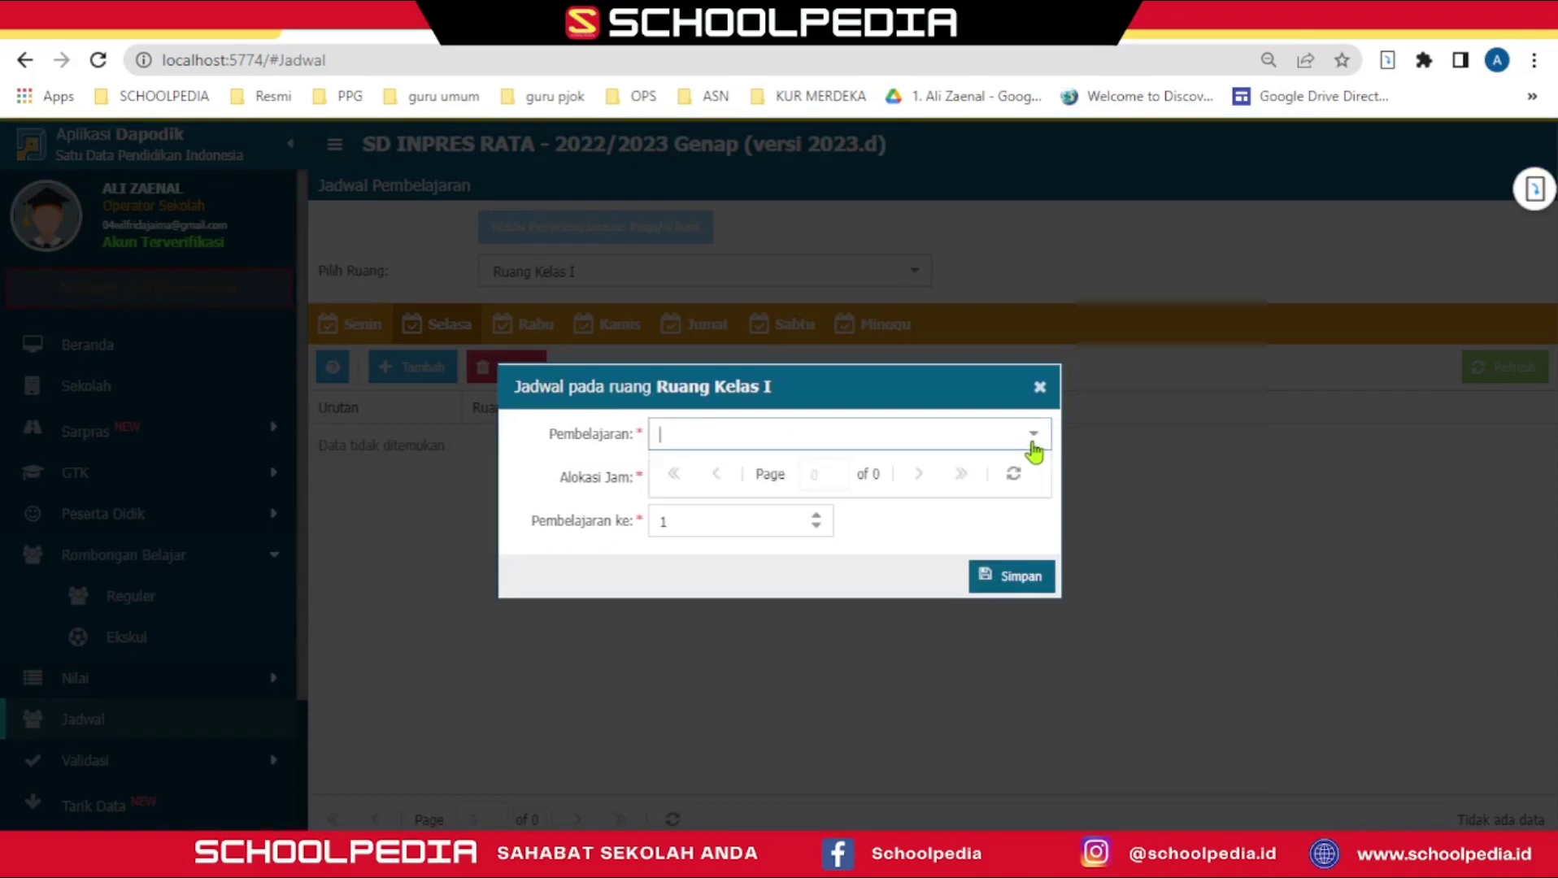
scroll(846, 576, "down", 1)
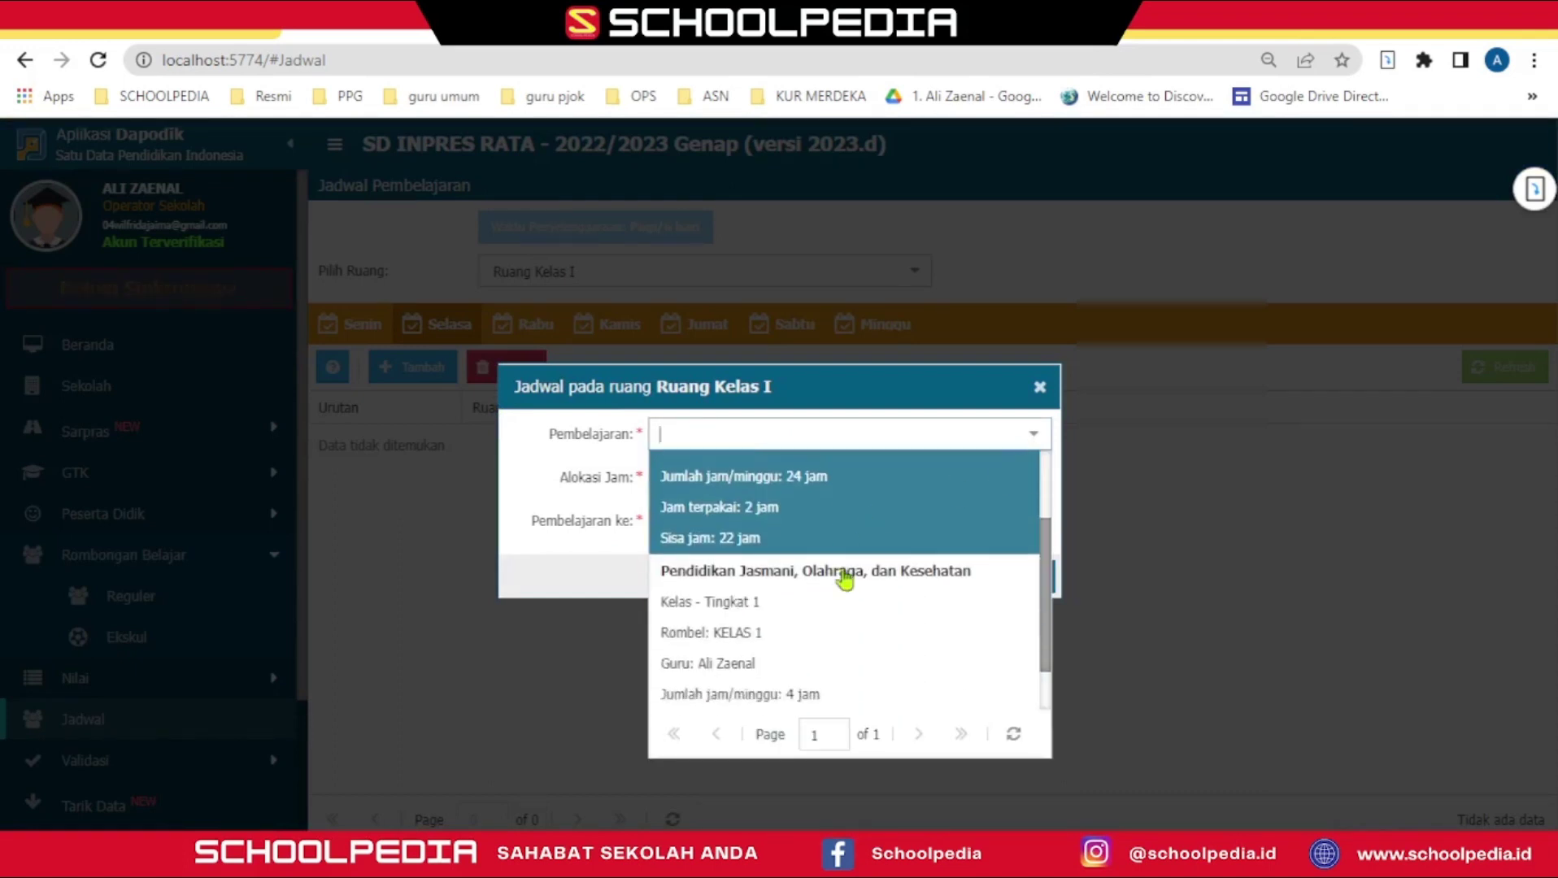
left_click(844, 580)
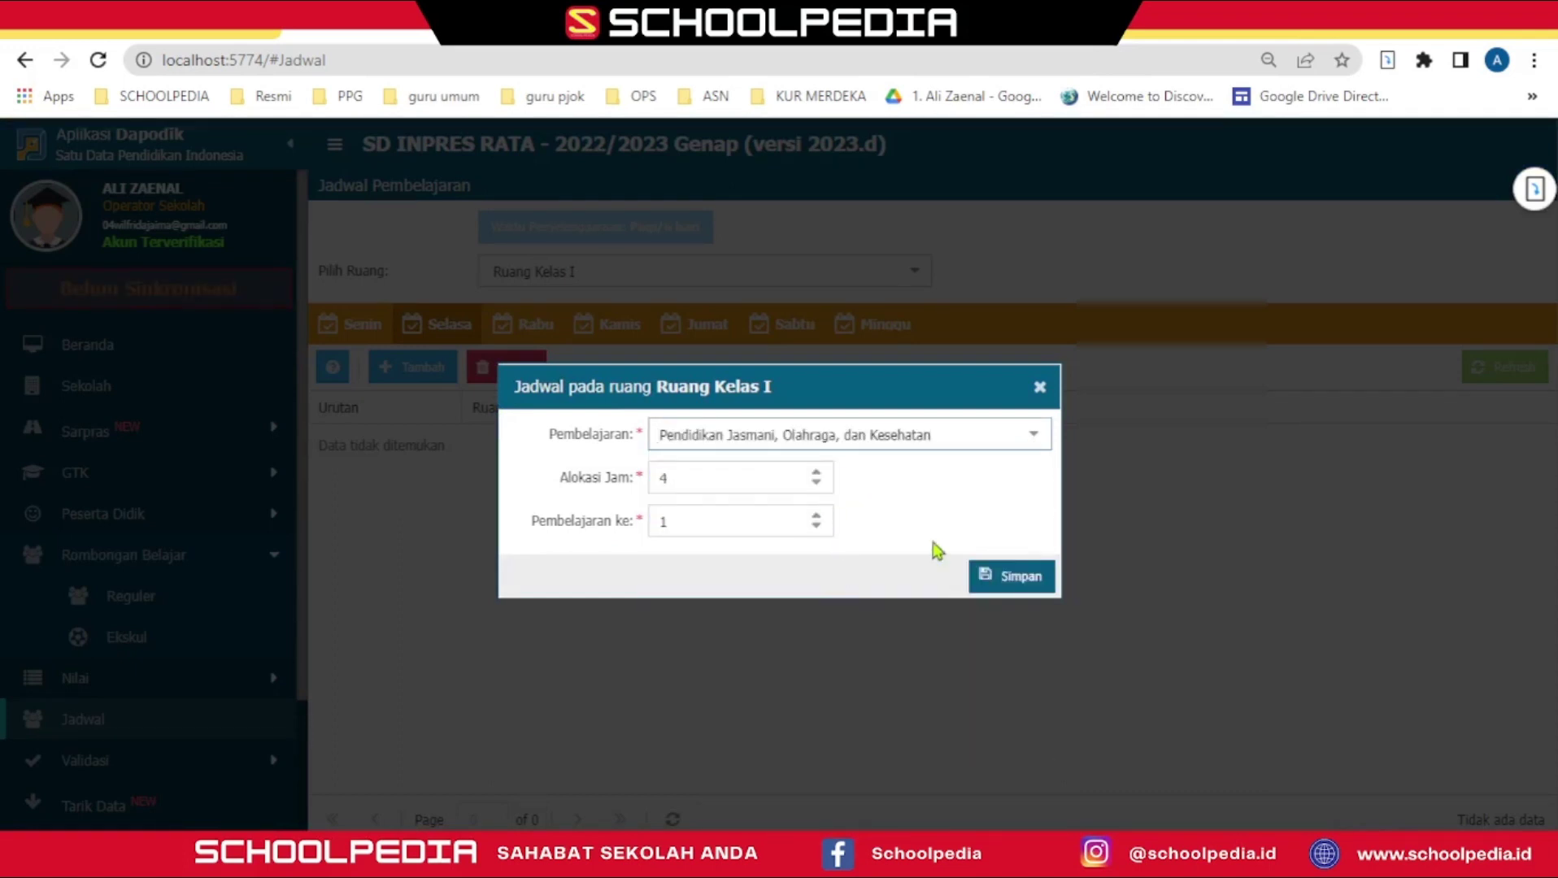
left_click(1013, 579)
left_click(779, 521)
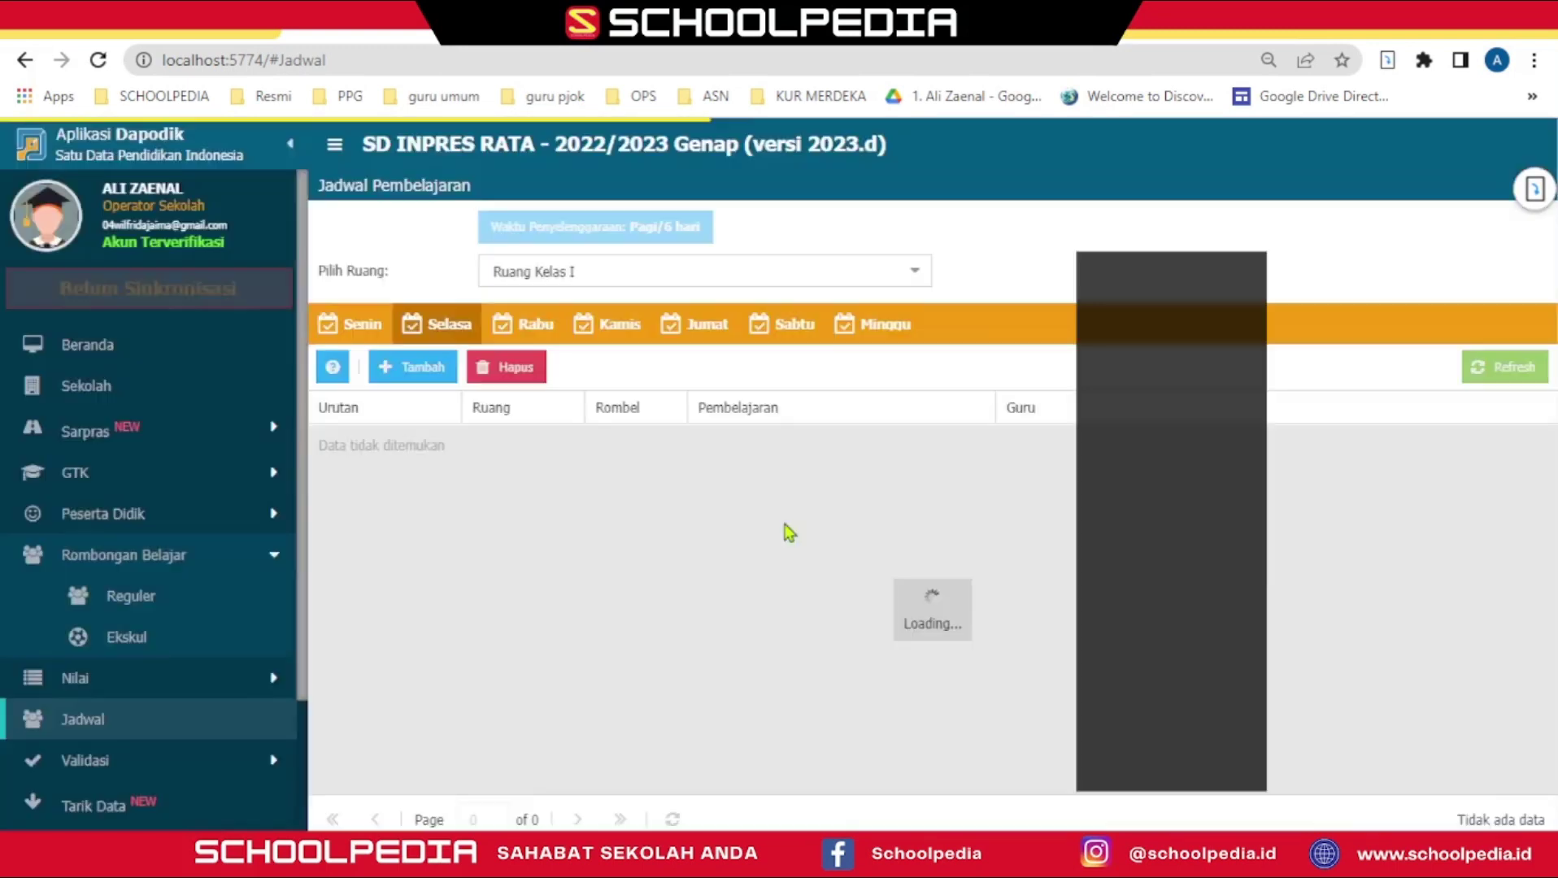
Step: Add Guru Kelas SD/MI/SLB to Ruang Kelas I's Selasa schedule with Alokasi Jam 2, starting at Pembelajaran ke 5
left_click(407, 367)
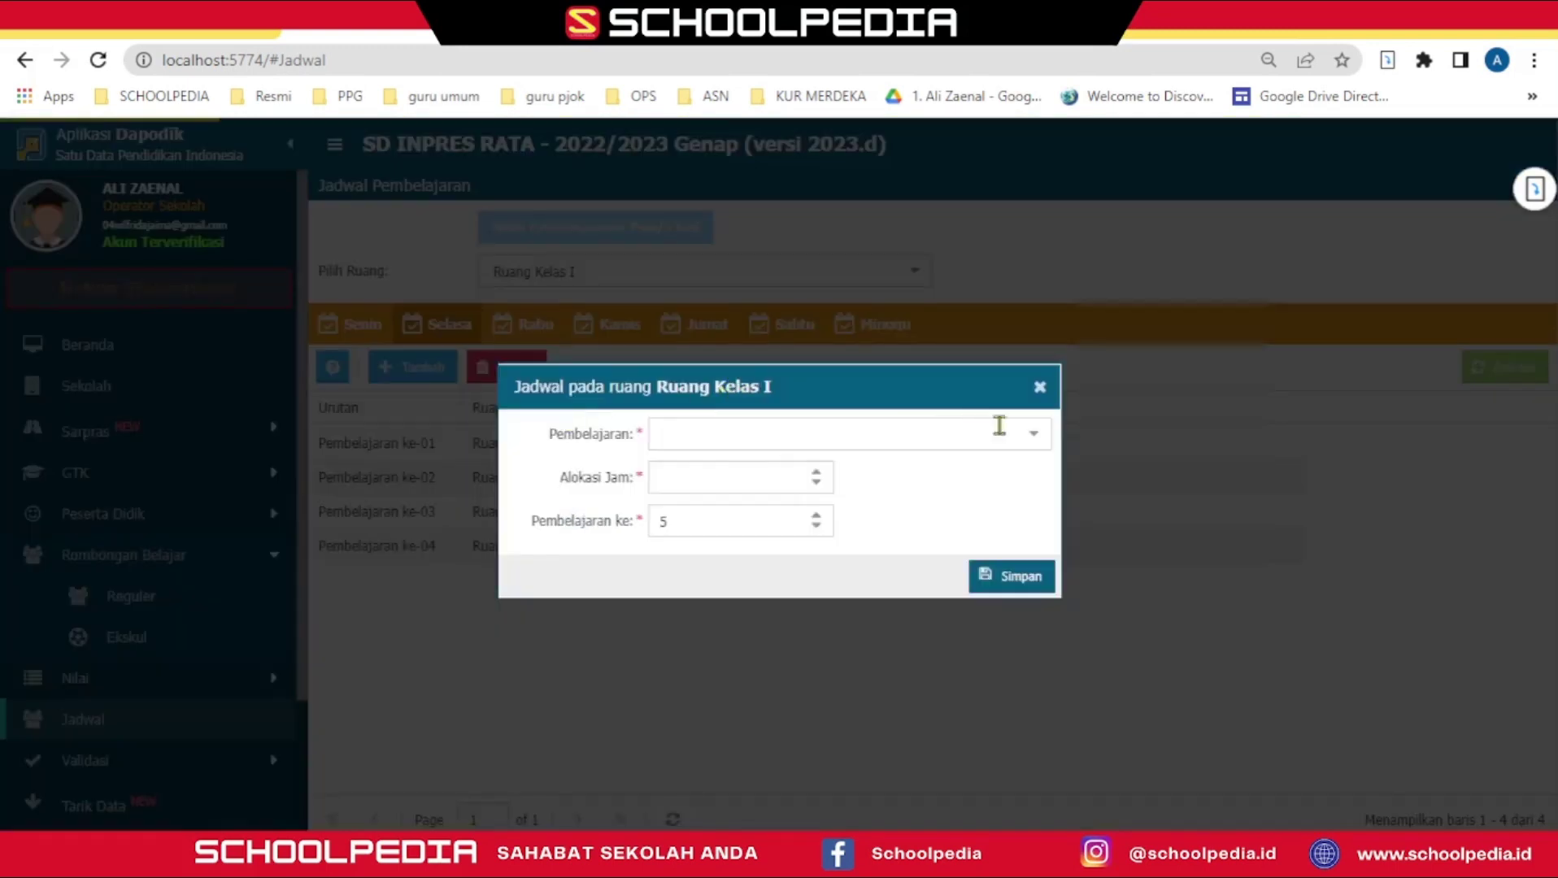
left_click(1034, 437)
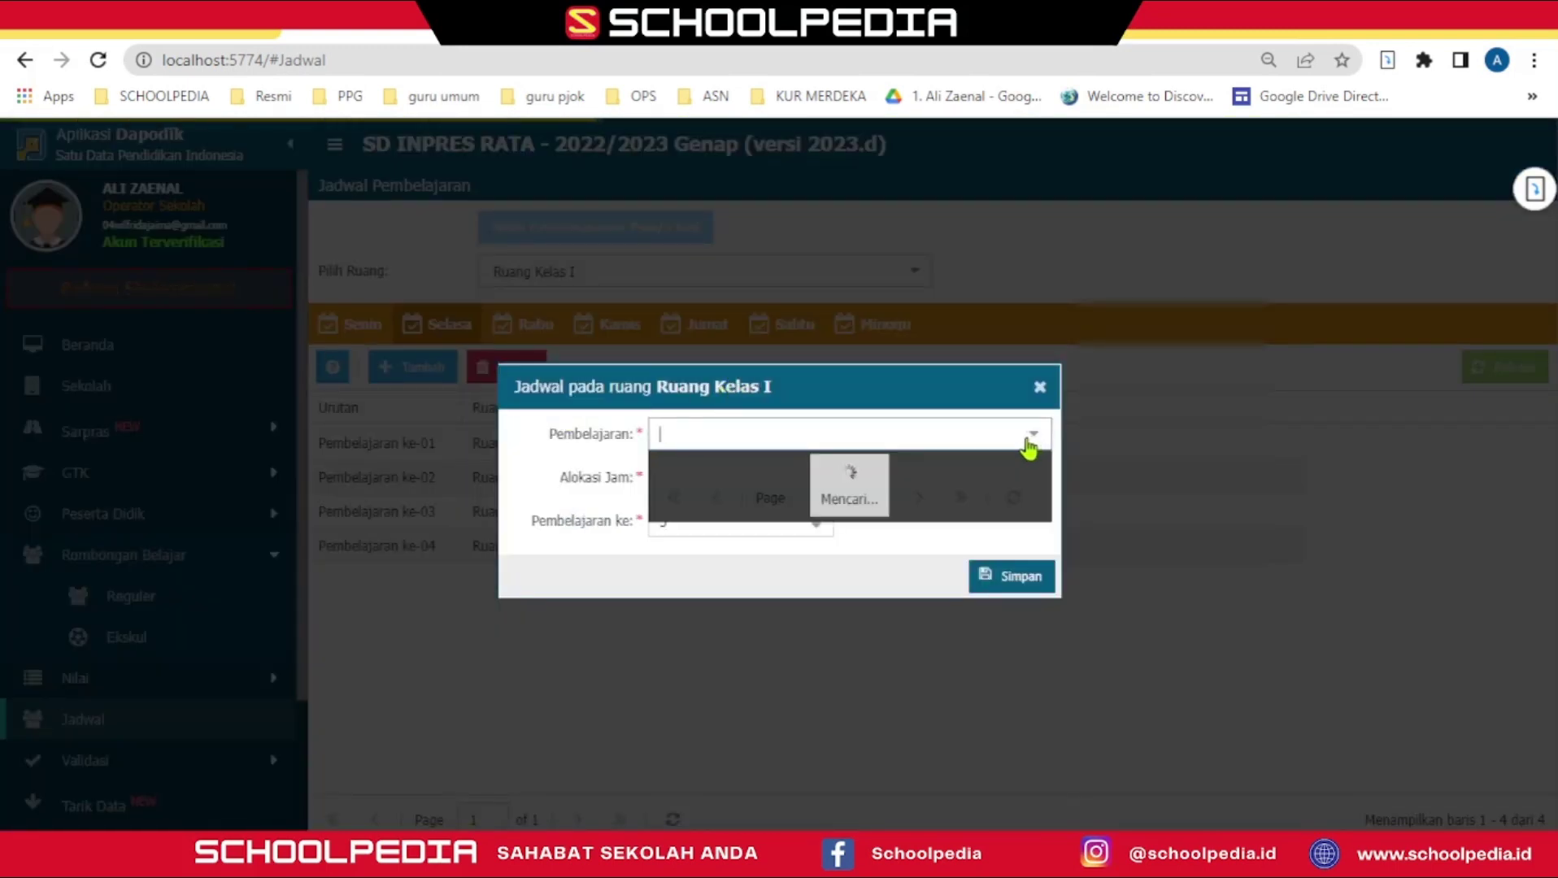
left_click(824, 543)
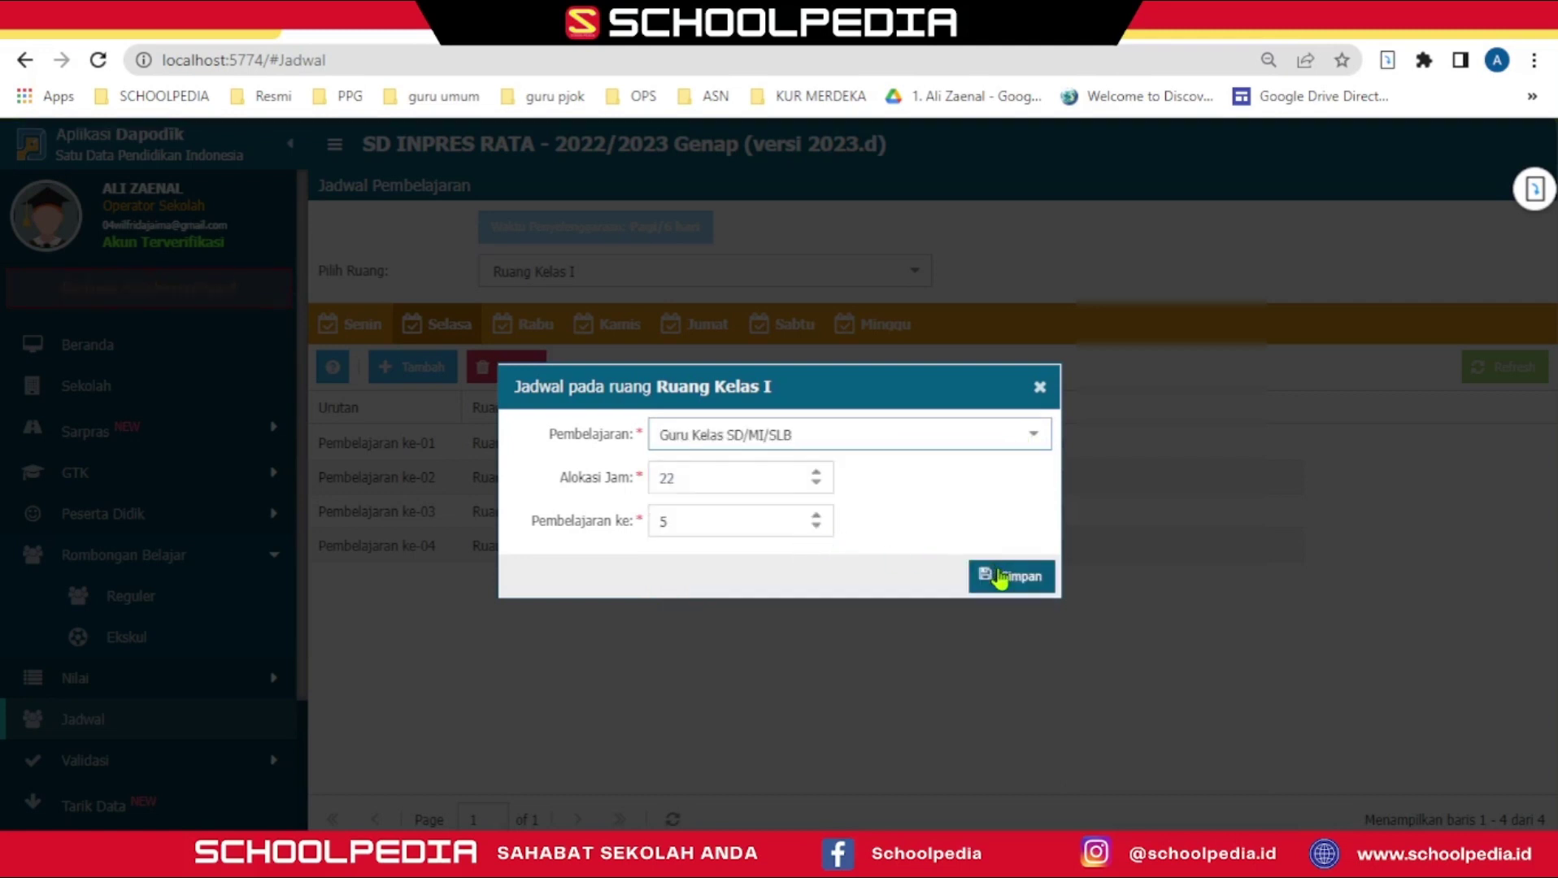
left_click(1002, 577)
left_click_drag(683, 484, 649, 474)
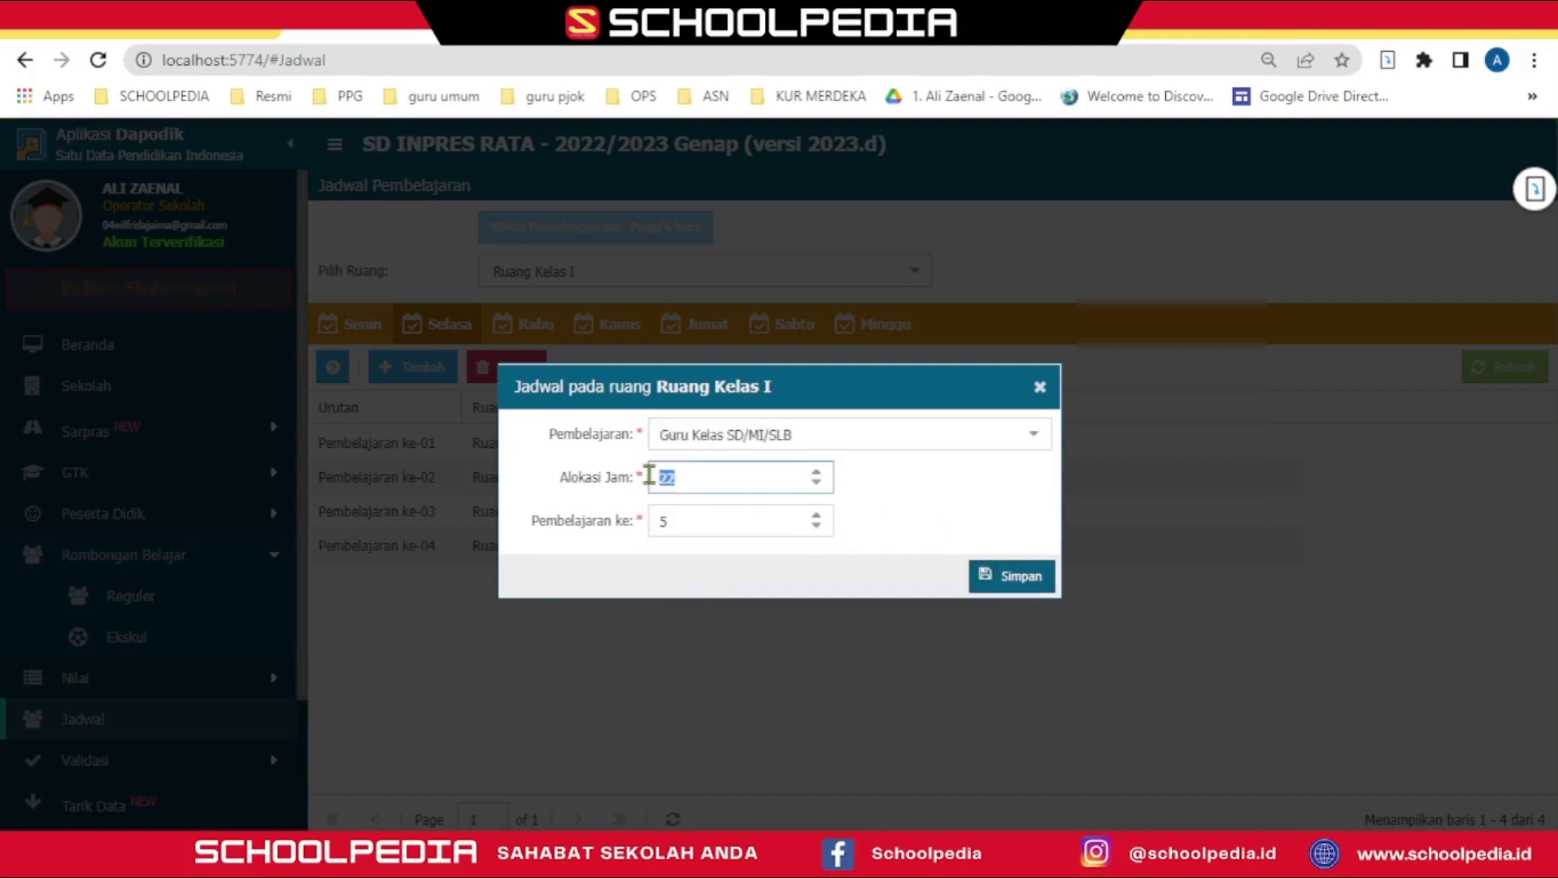
left_click(1008, 579)
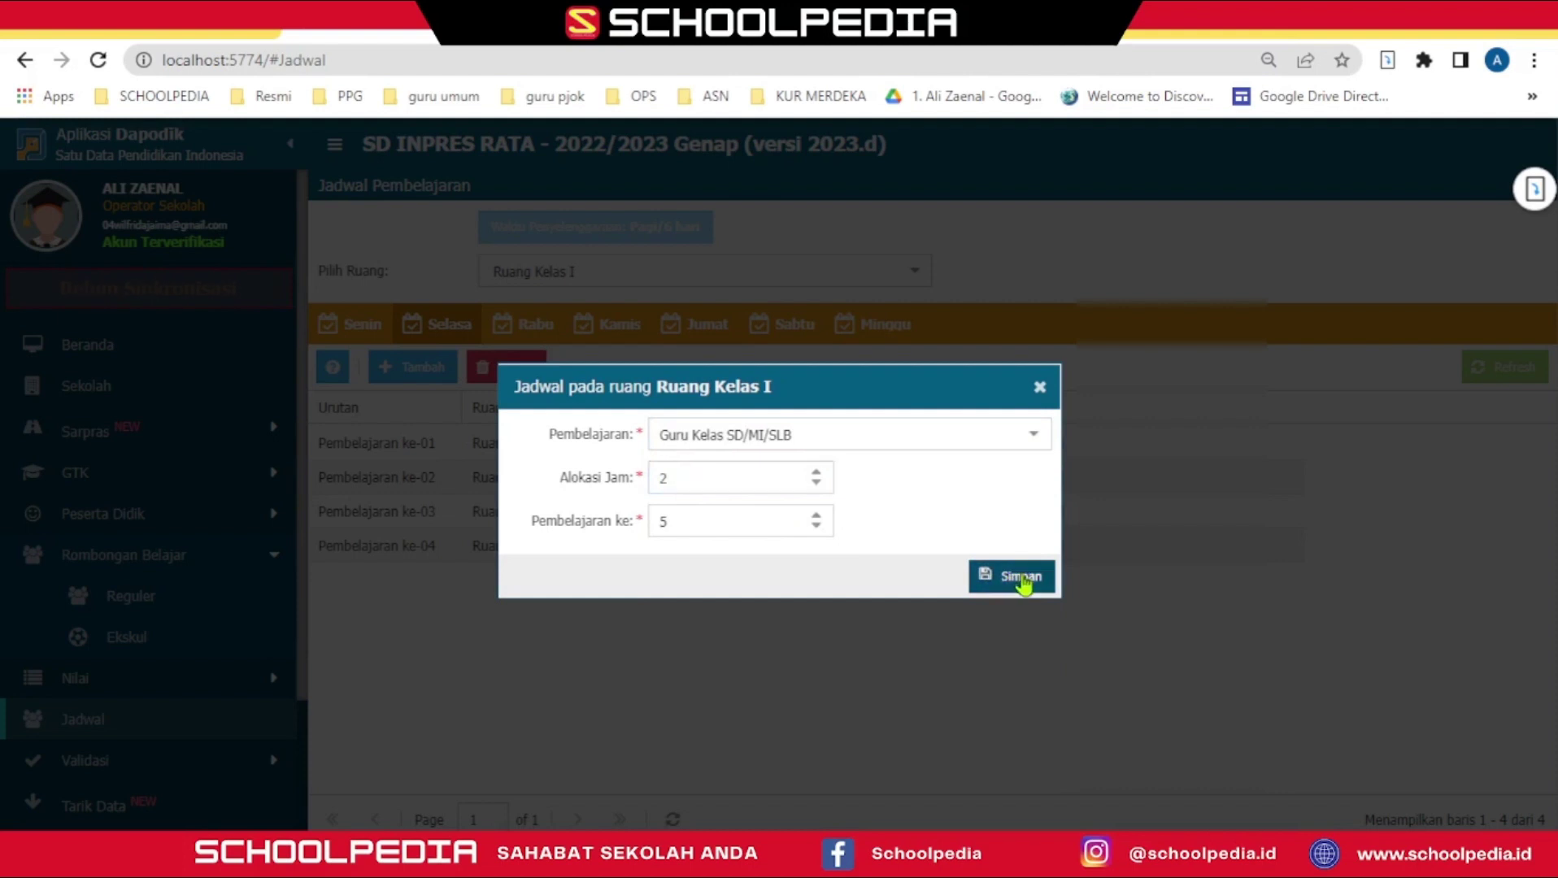
left_click(779, 524)
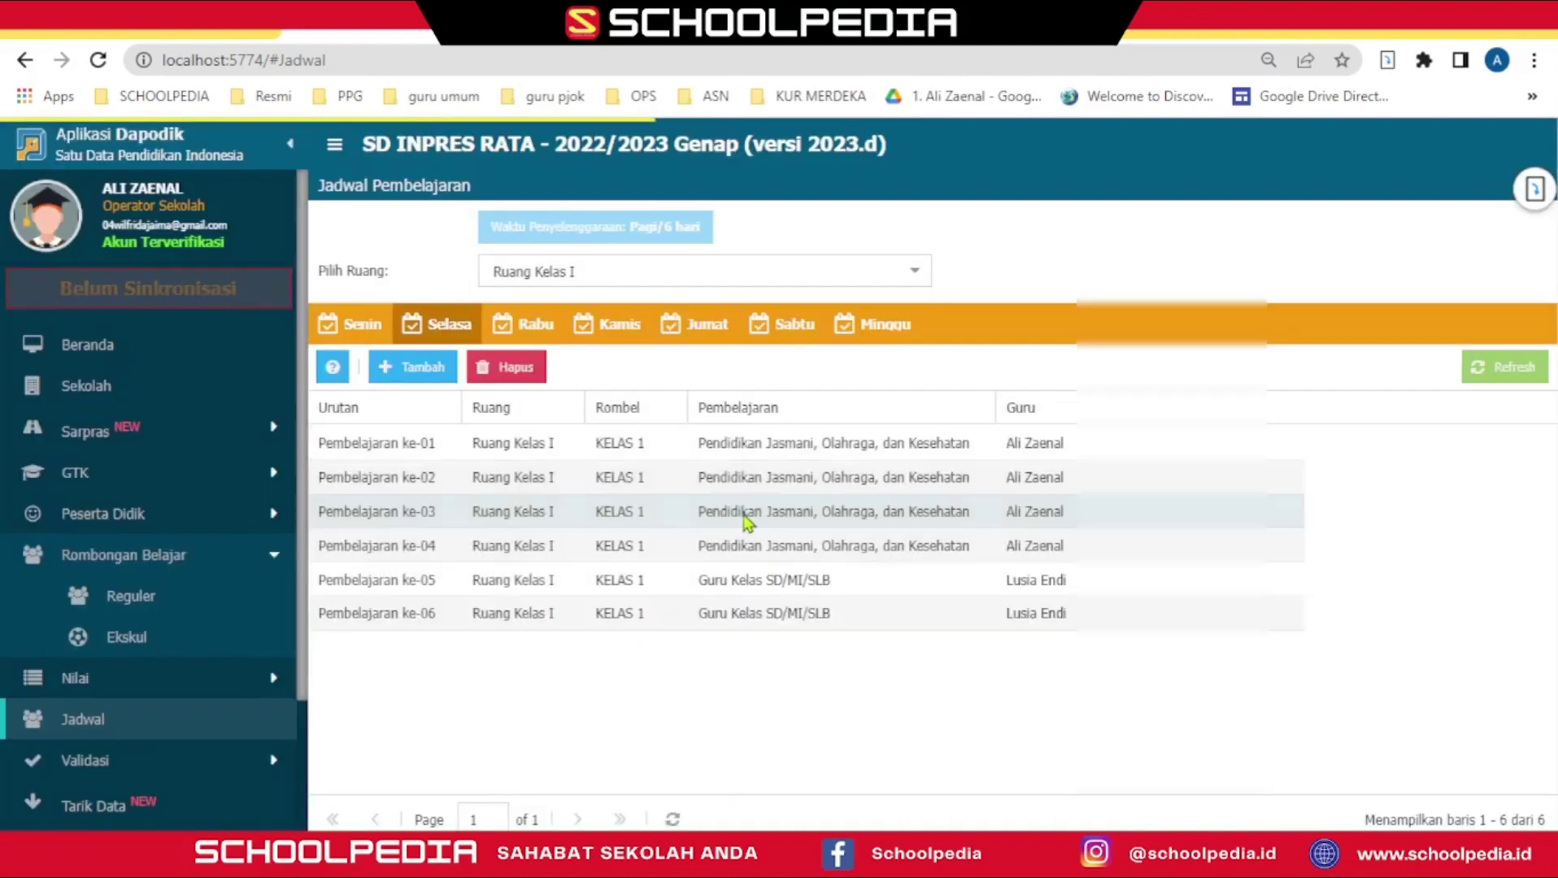
Step: Add Guru Kelas SD/MI/SLB to Ruang Kelas I's Rabu schedule with Alokasi Jam 6 and Pembelajaran ke 1
left_click(536, 327)
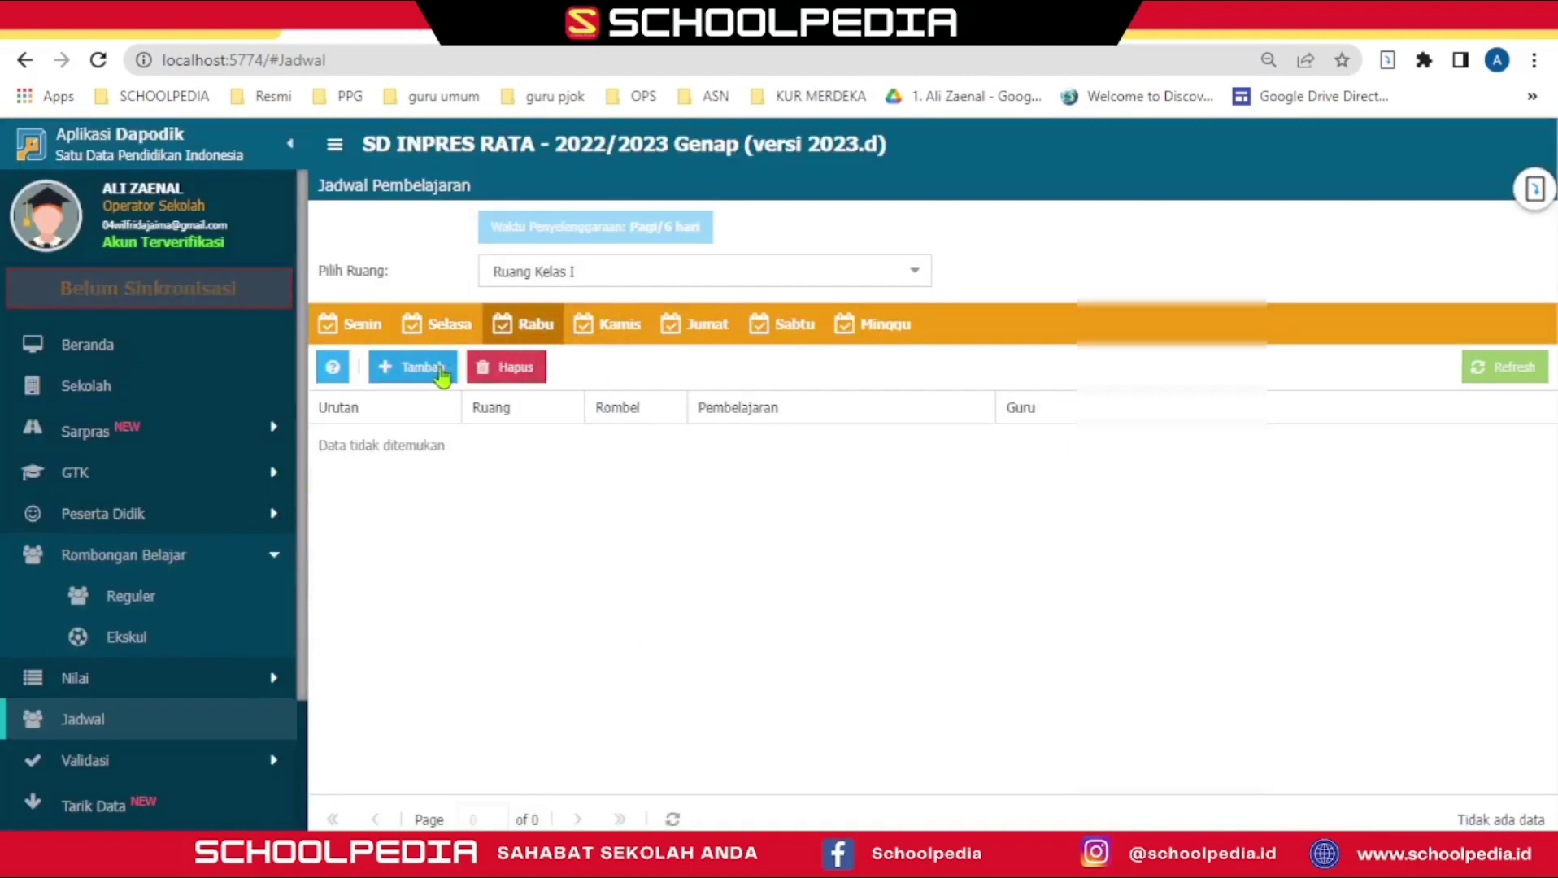
left_click(415, 366)
left_click(1022, 437)
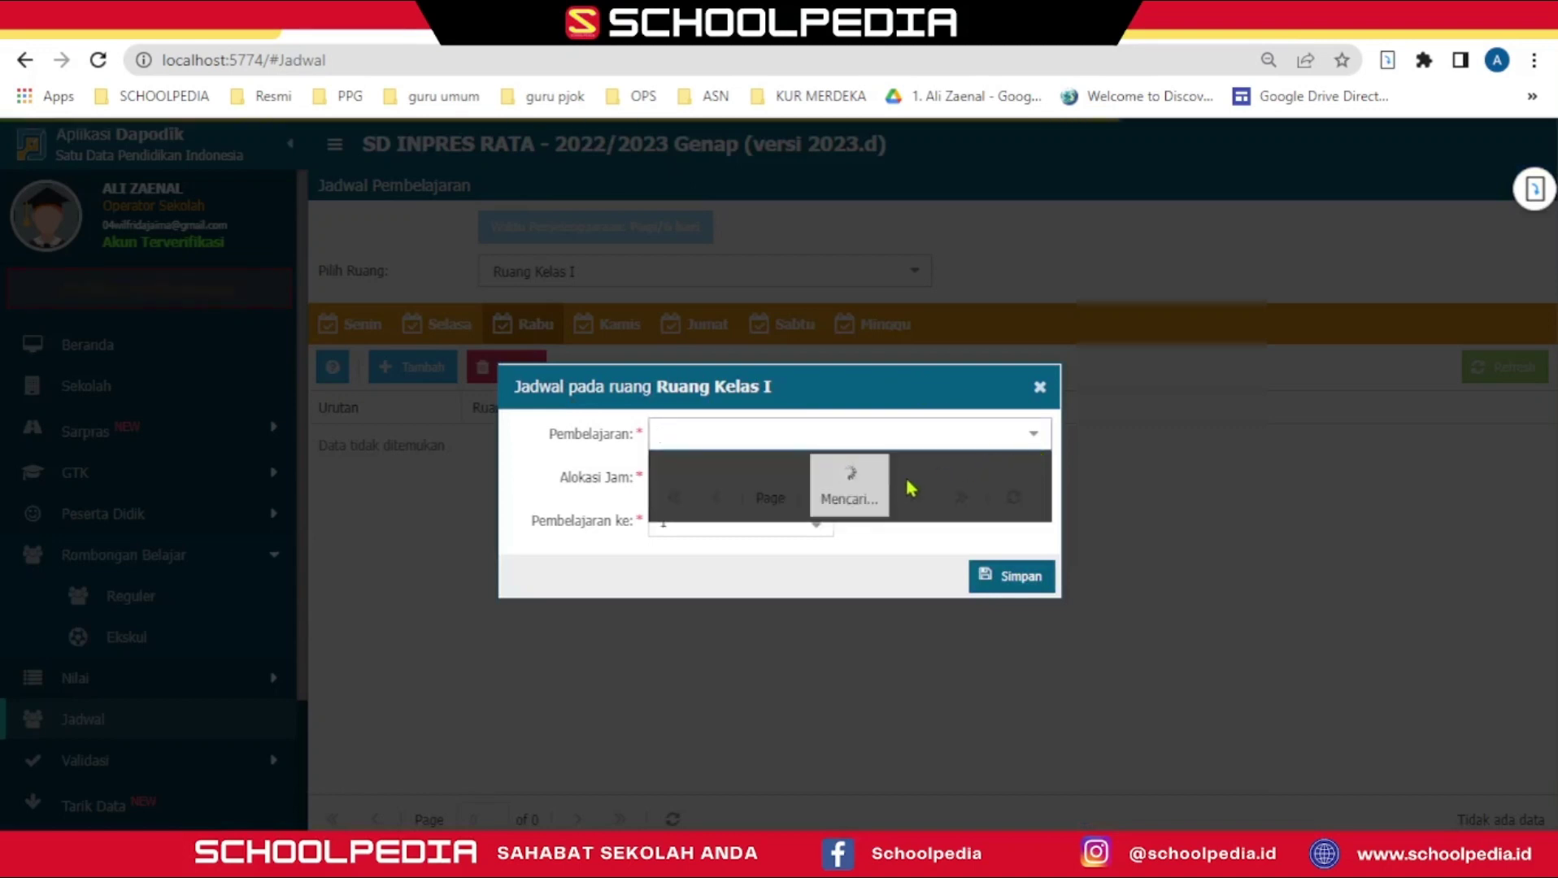
left_click(842, 507)
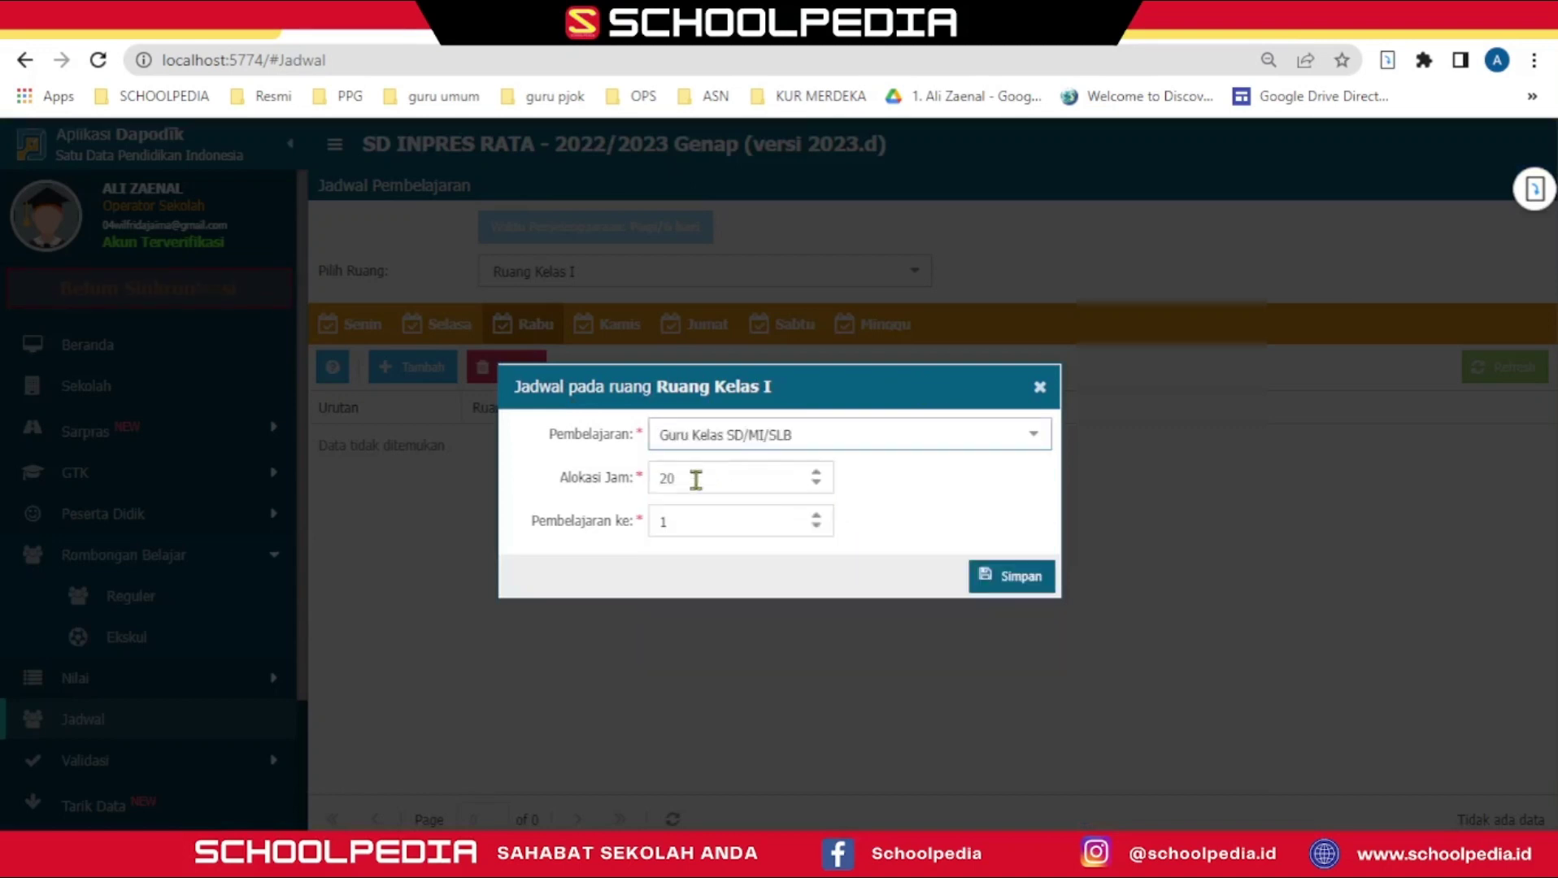
left_click_drag(695, 480, 643, 488)
type("6")
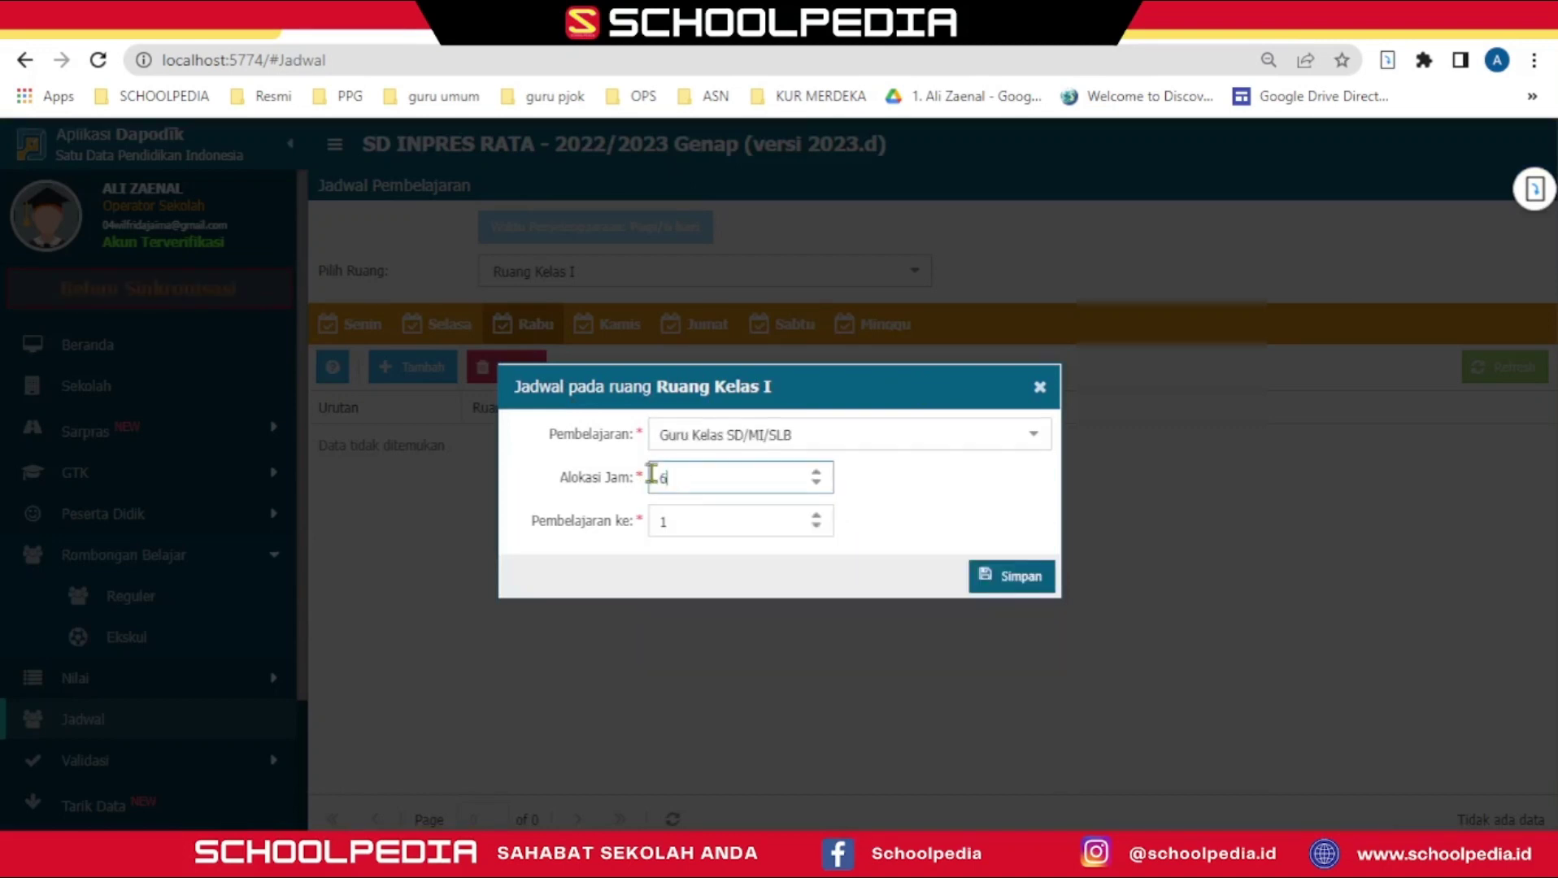
left_click(1007, 578)
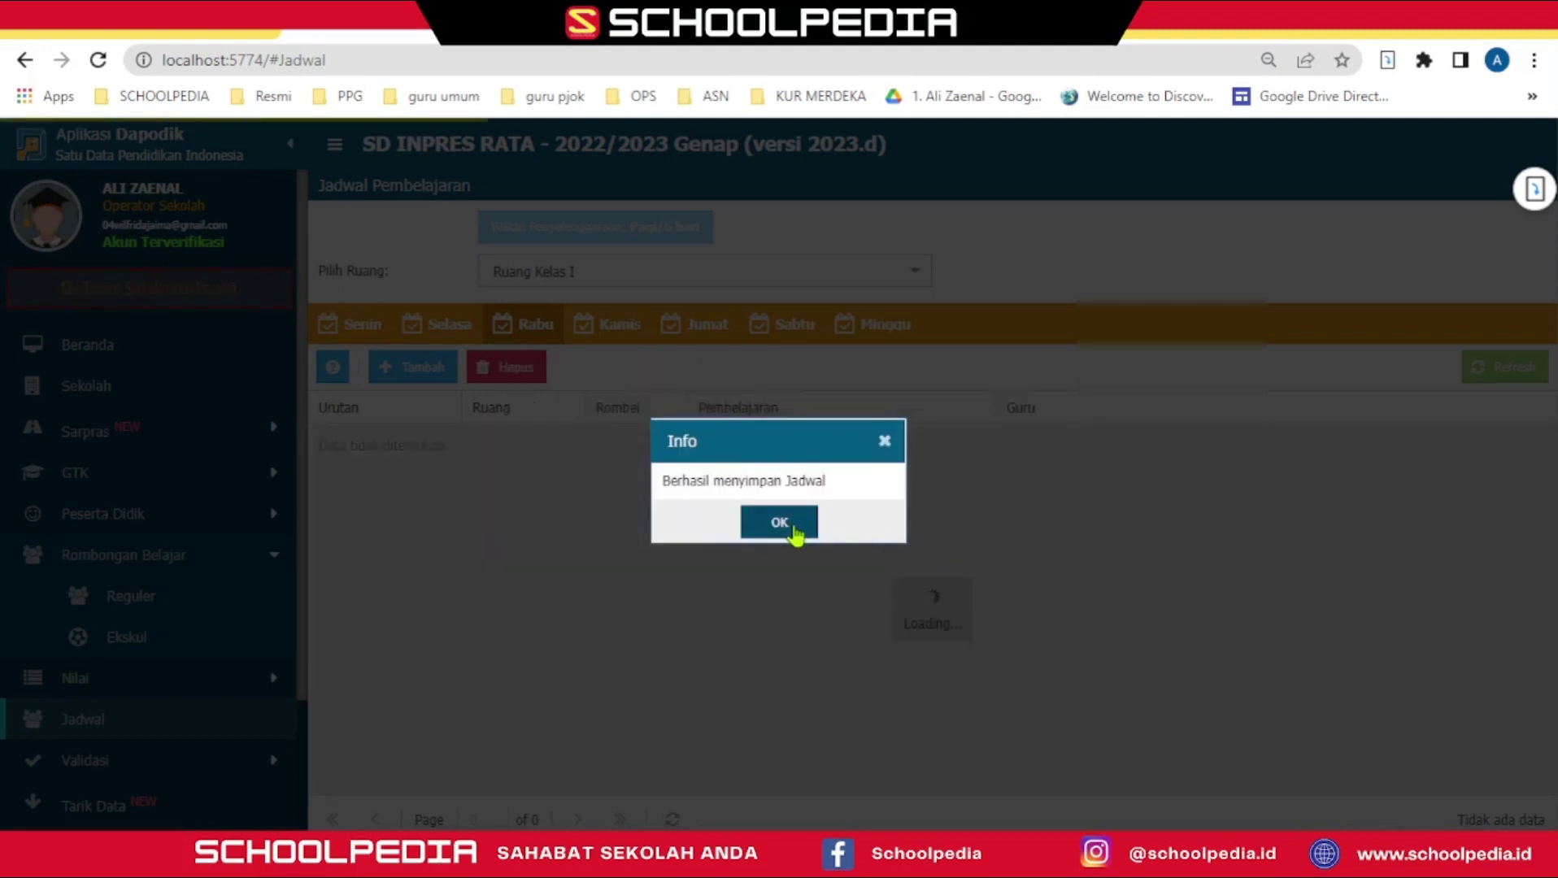
left_click(796, 534)
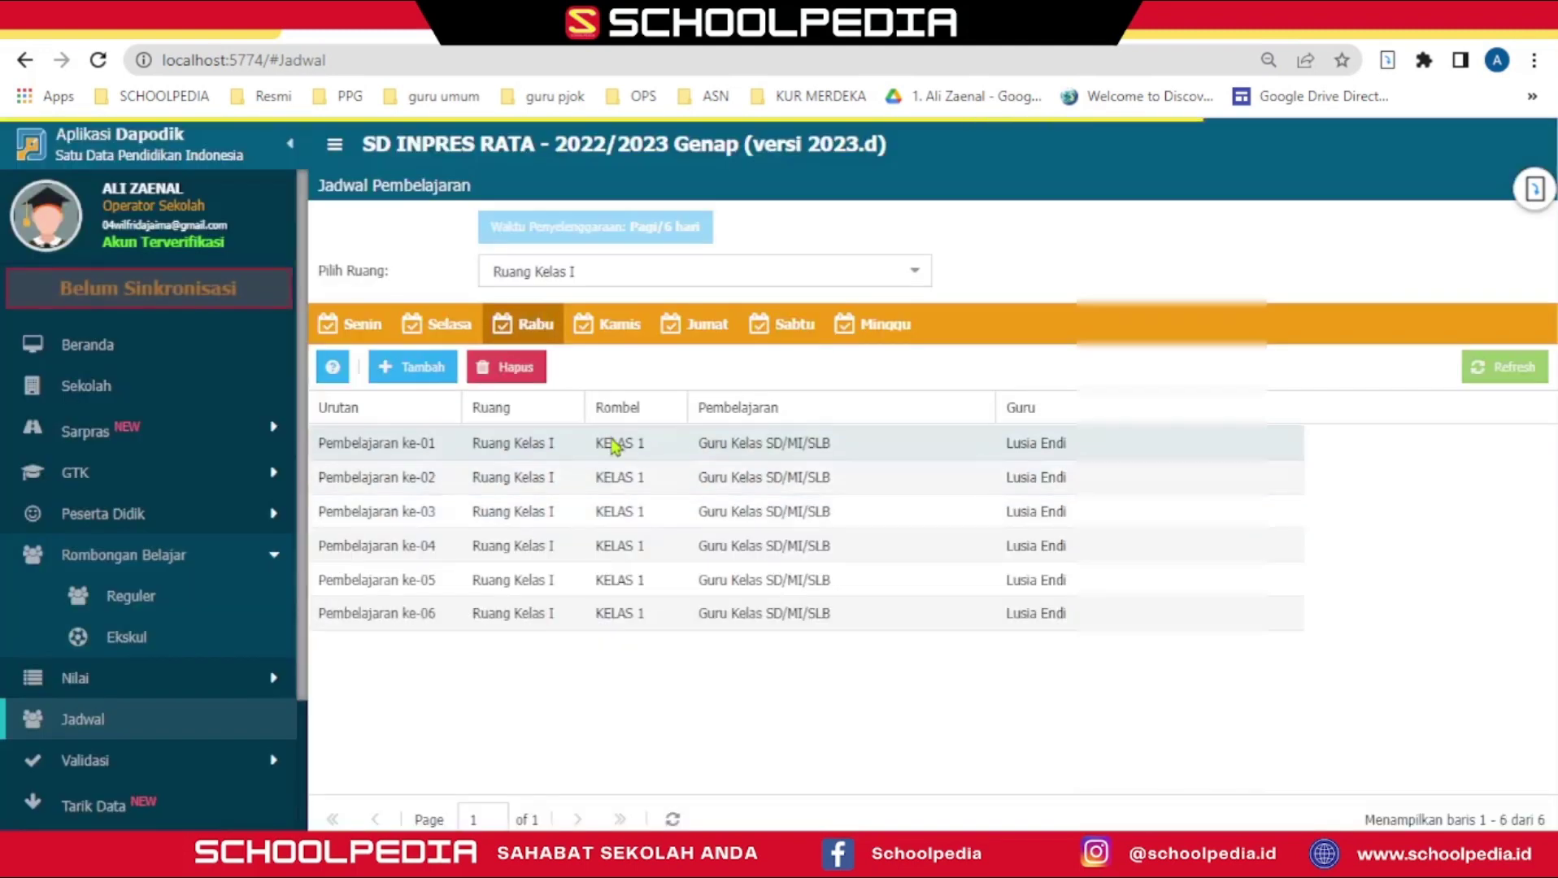
Step: Add Guru Kelas SD/MI/SLB to Ruang Kelas I's Kamis schedule with Alokasi Jam 6 and Pembelajaran ke 1
left_click(608, 327)
left_click(418, 370)
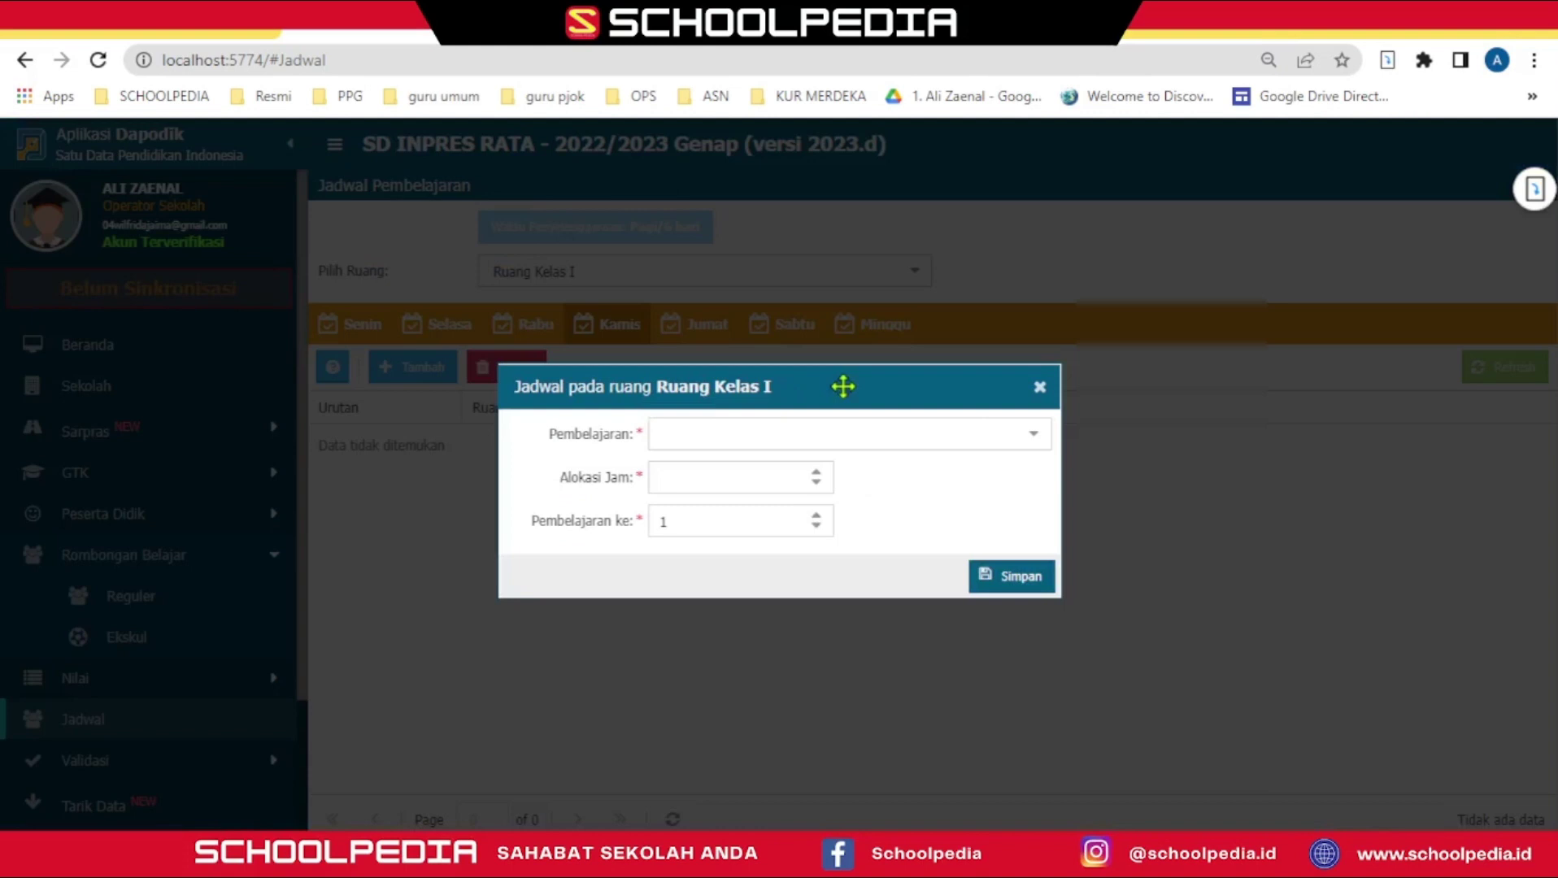
left_click(1032, 439)
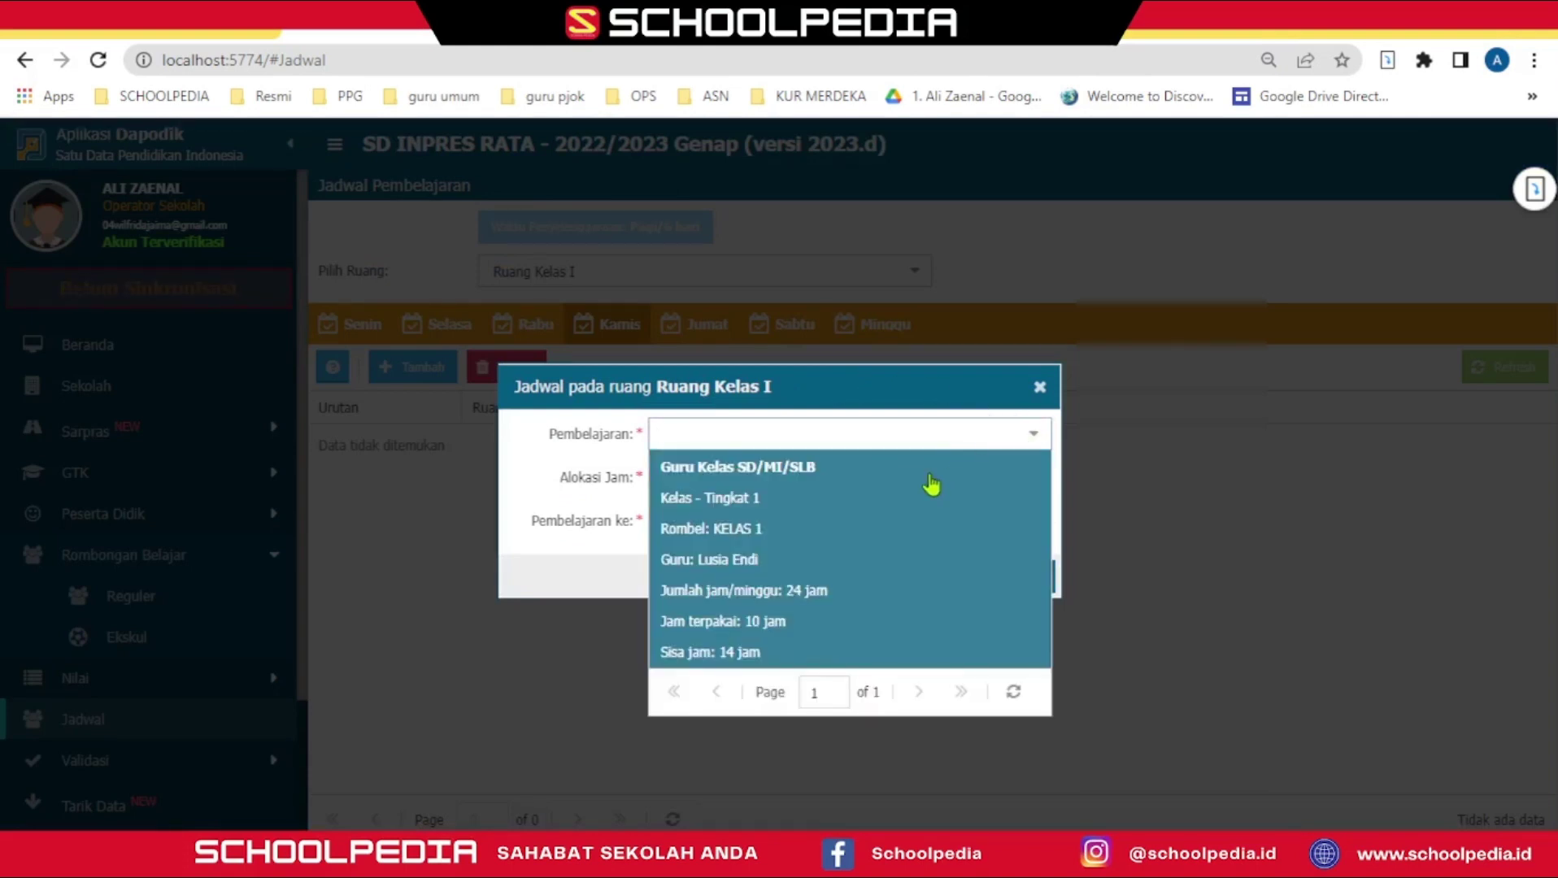
left_click(815, 504)
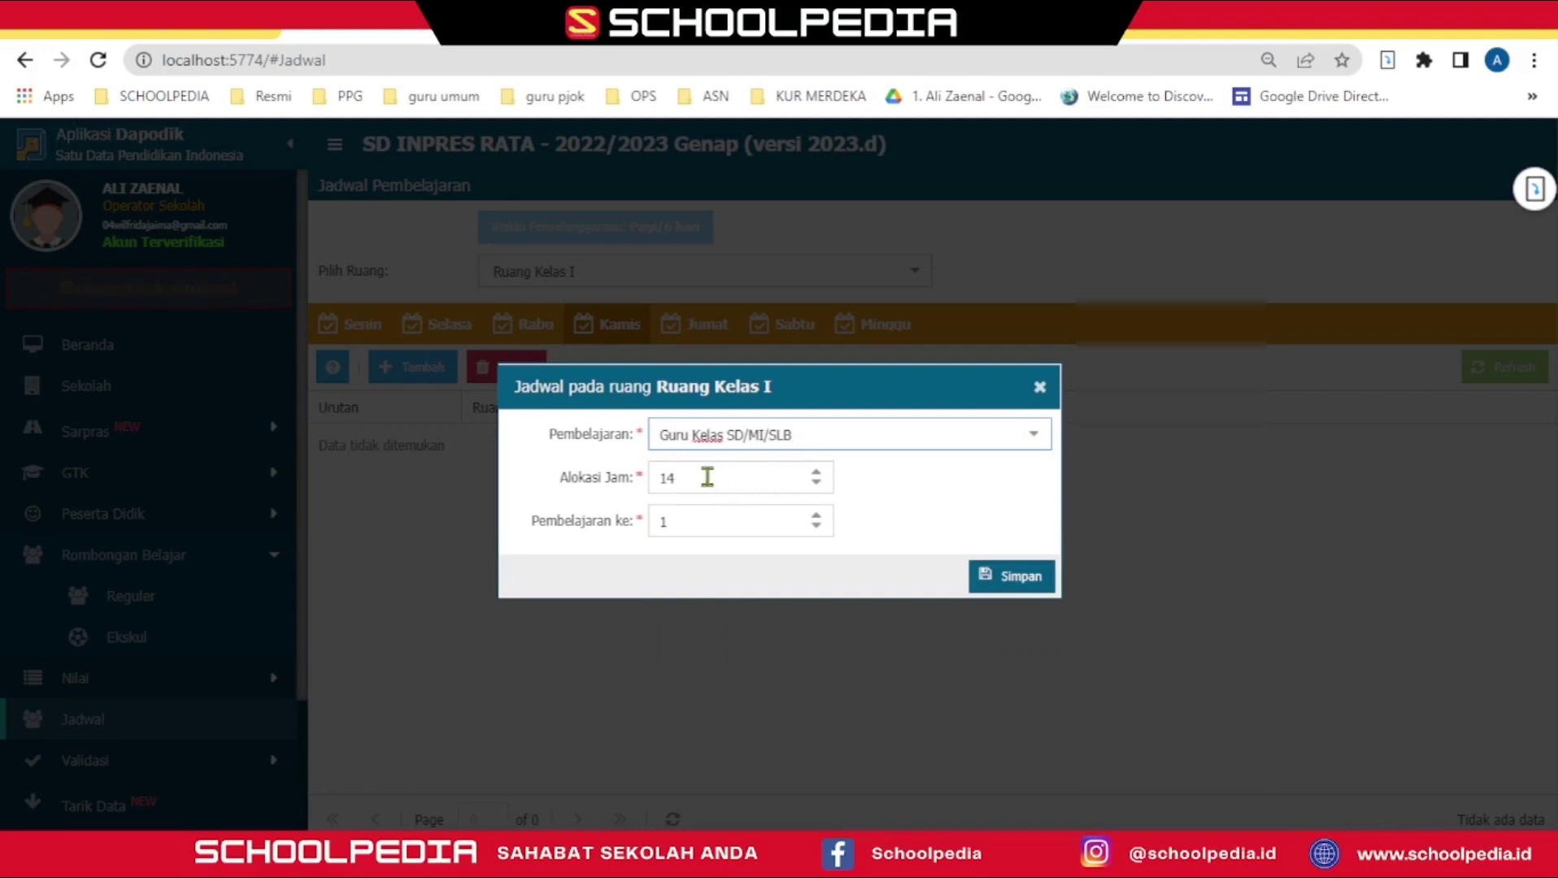
left_click_drag(700, 480, 651, 480)
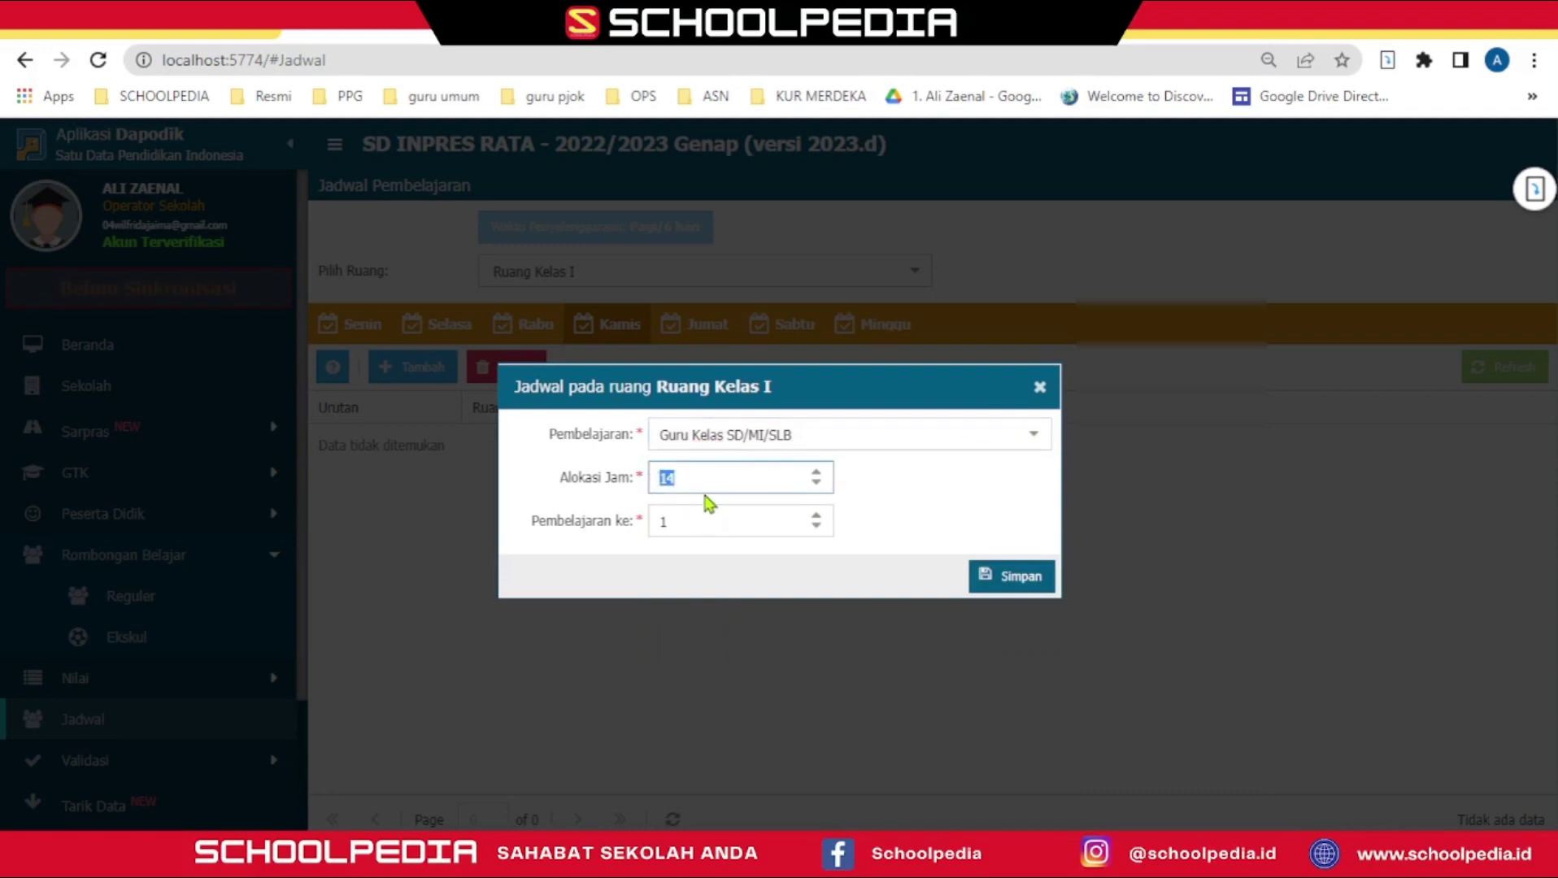
type("6")
left_click(988, 577)
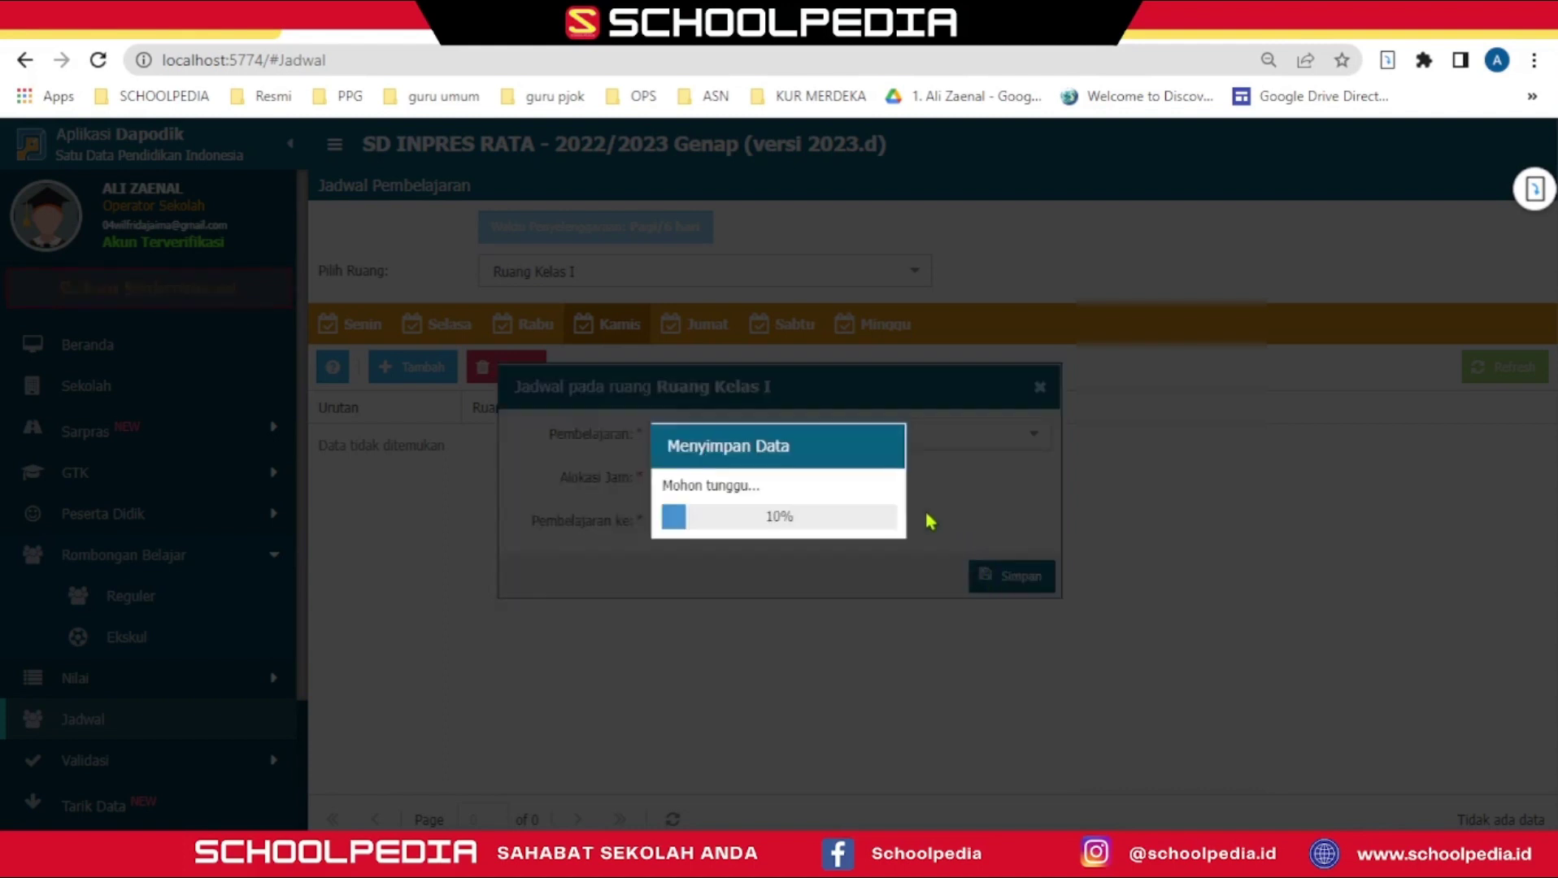
left_click(779, 524)
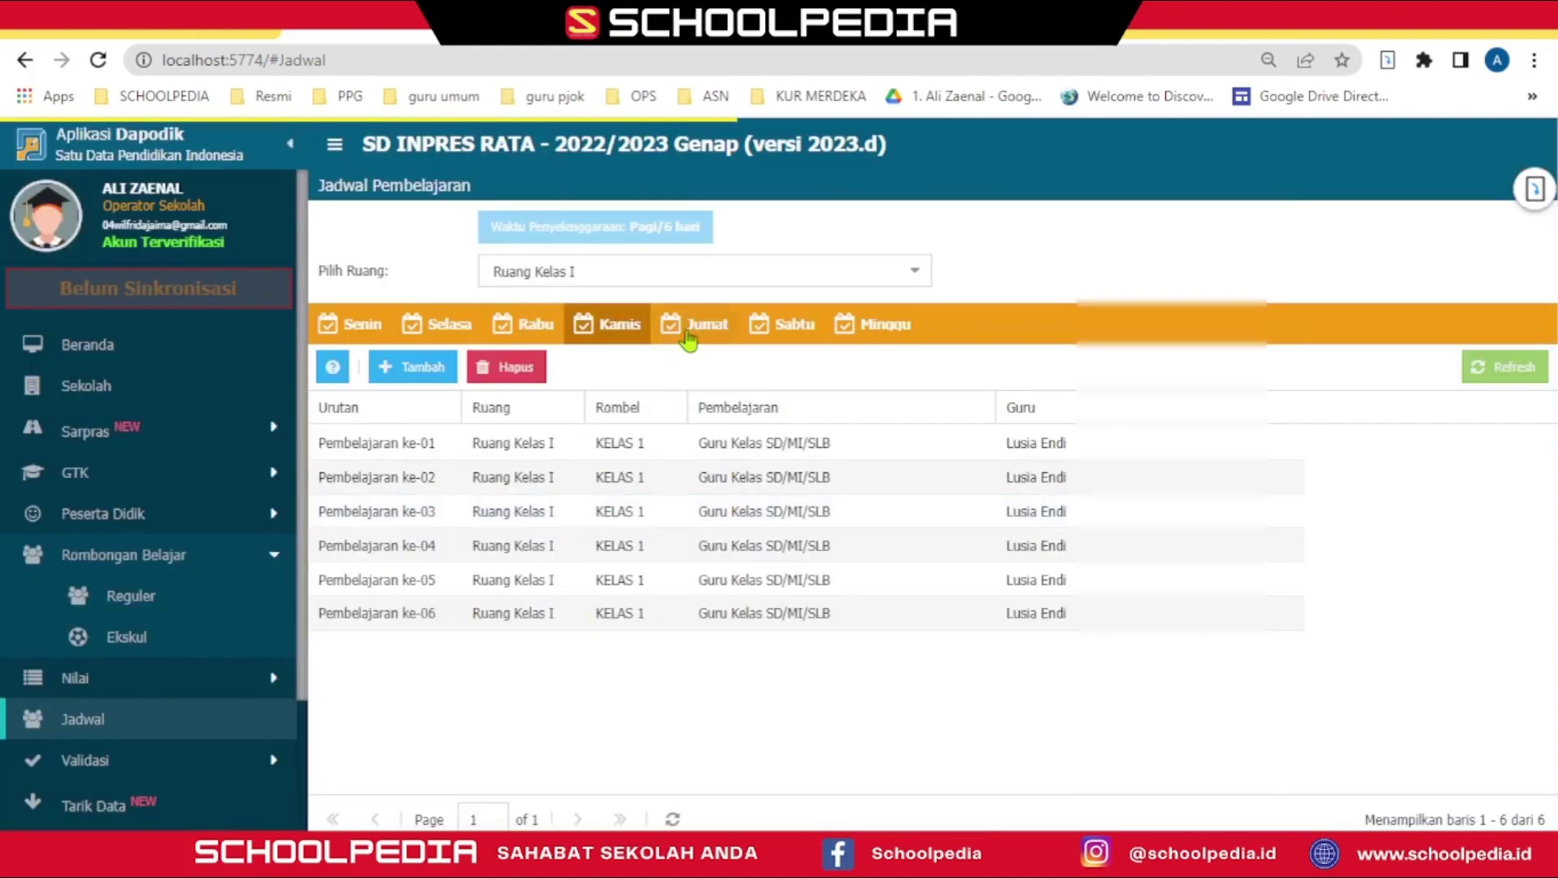
Step: Add Guru Kelas SD/MI/SLB to Ruang Kelas I's Jumat schedule with Alokasi Jam 6 and Pembelajaran ke 1
left_click(688, 340)
left_click(416, 368)
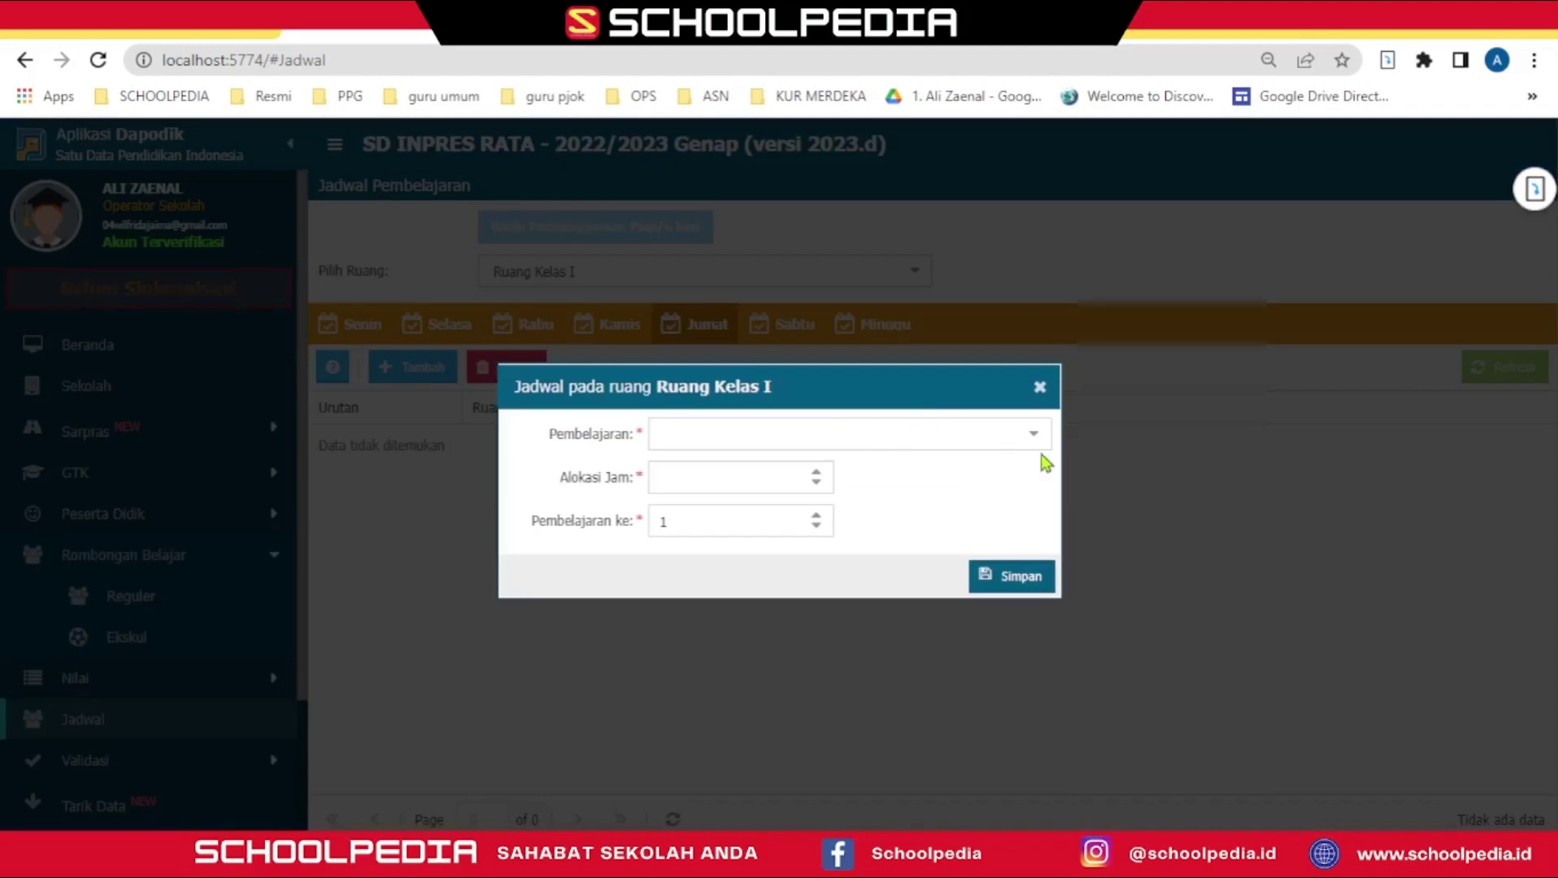
left_click(1033, 434)
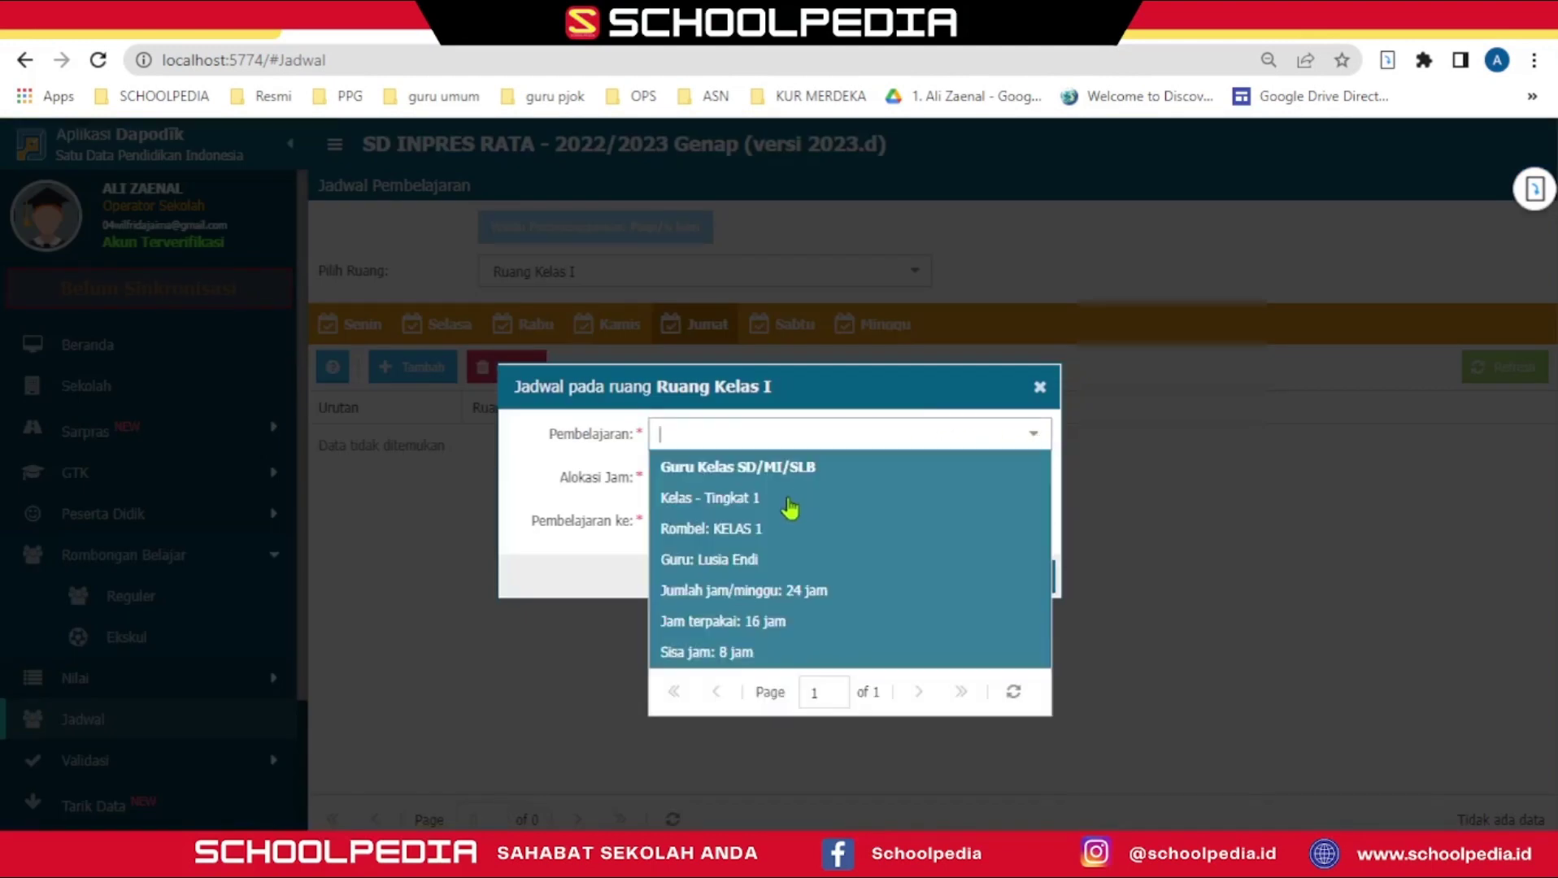
left_click(790, 506)
key("Tab")
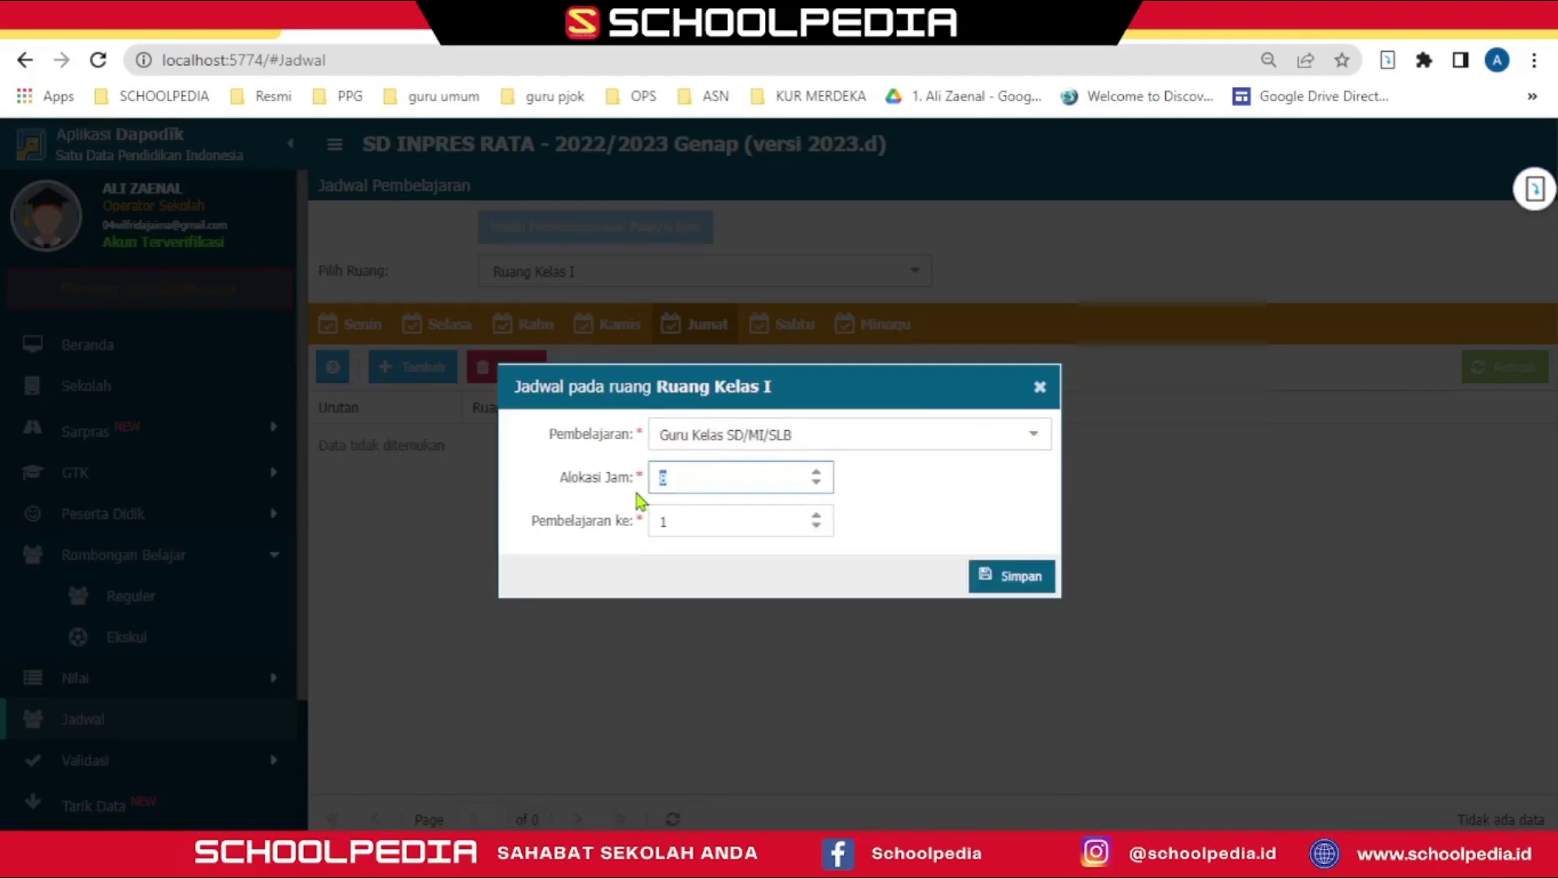
type("6")
left_click(1012, 579)
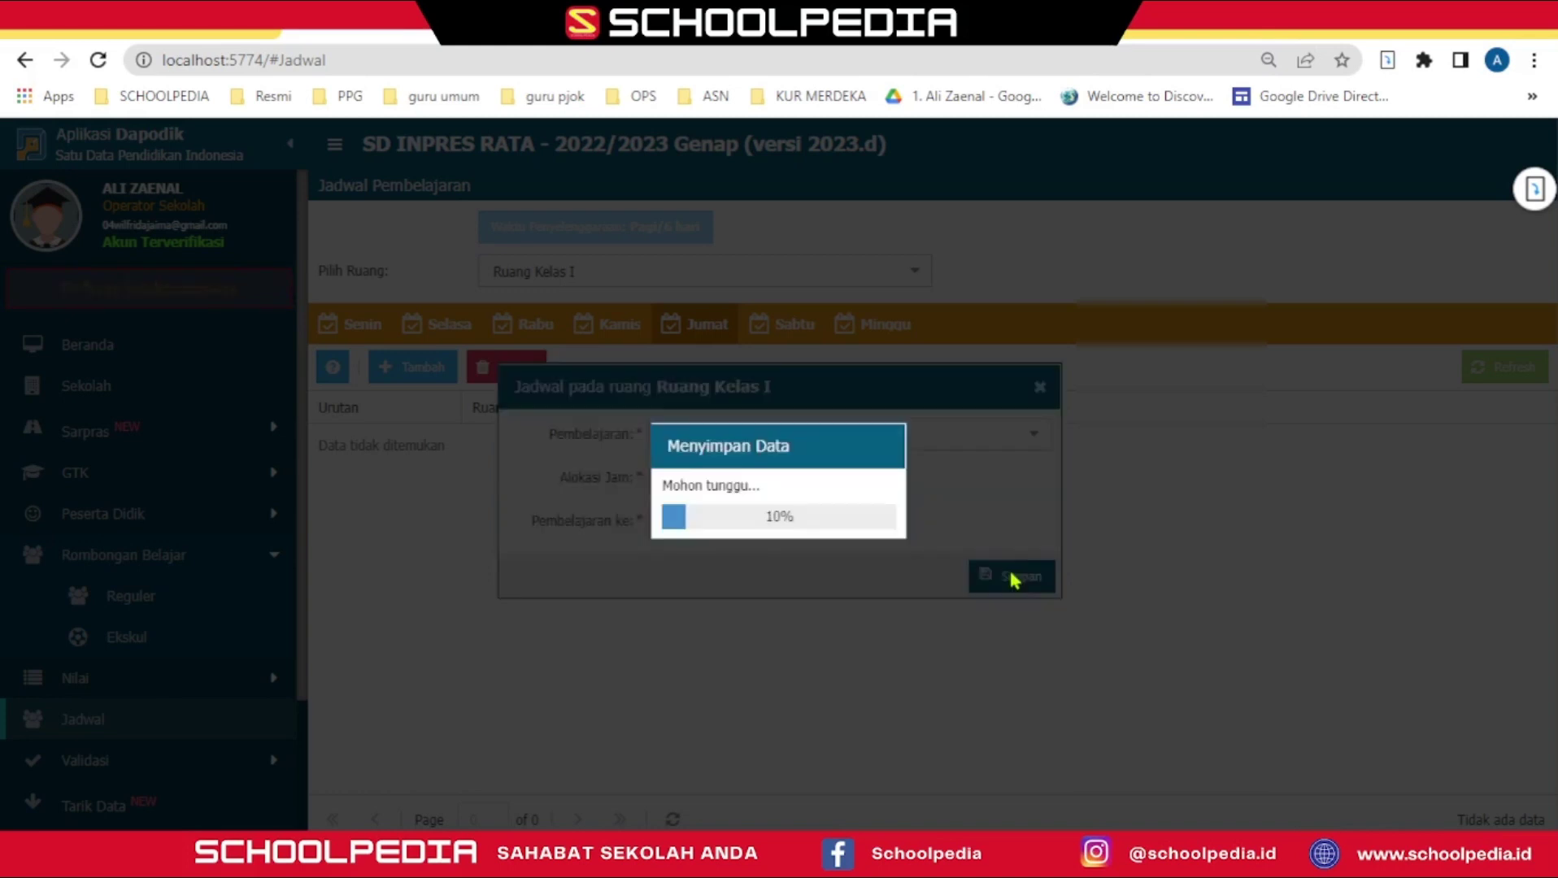
left_click(779, 525)
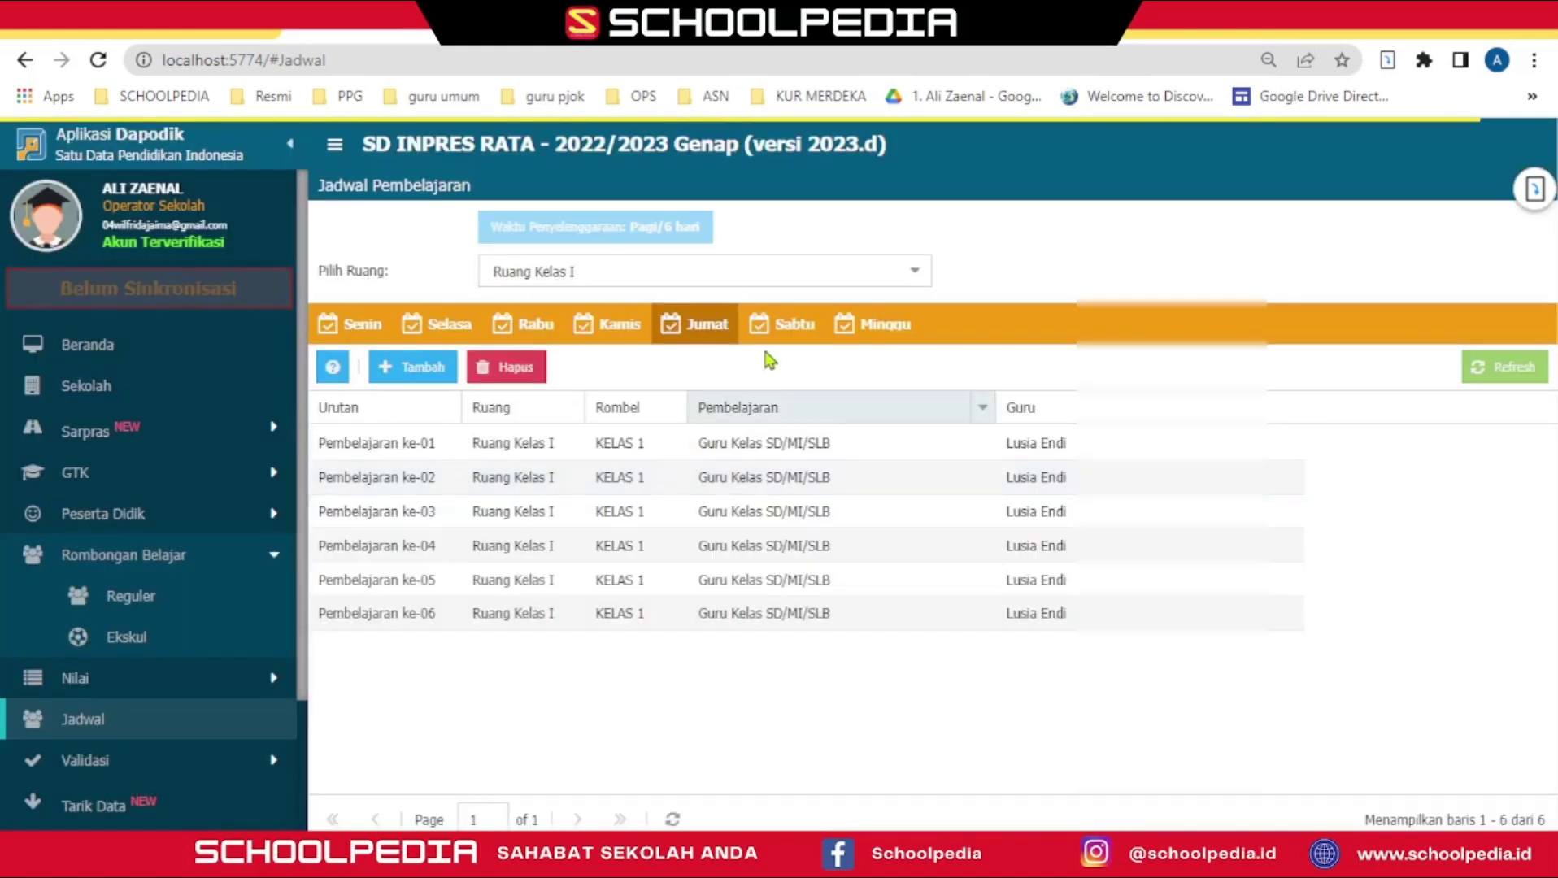
Step: Add Guru Kelas SD/MI/SLB to Ruang Kelas I's Sabtu schedule with Alokasi Jam 2 and Pembelajaran ke 1
left_click(782, 335)
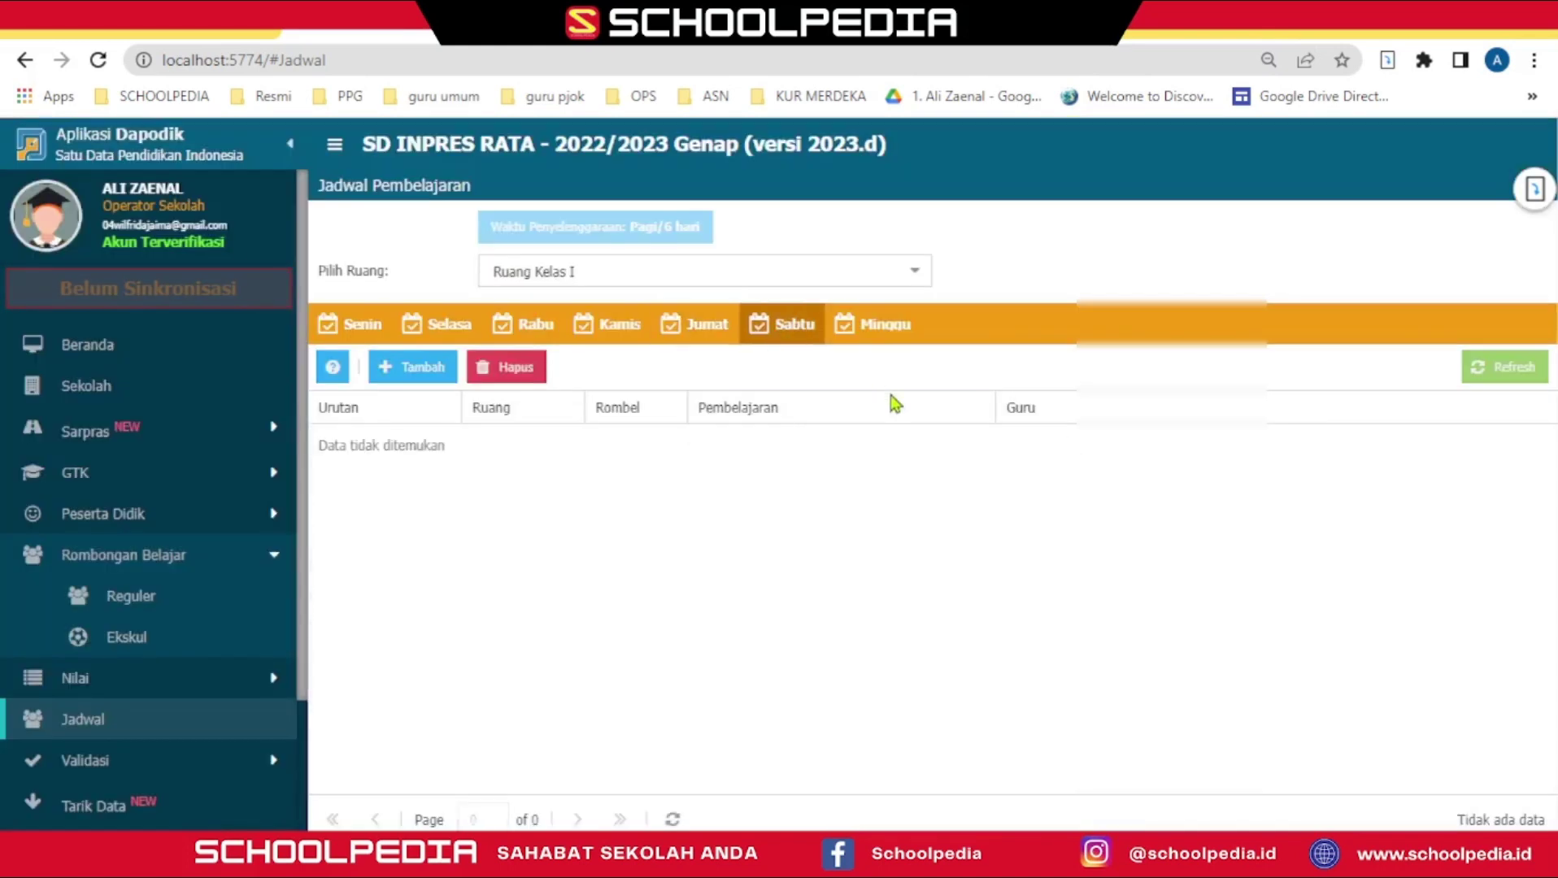
left_click(430, 390)
left_click(1033, 433)
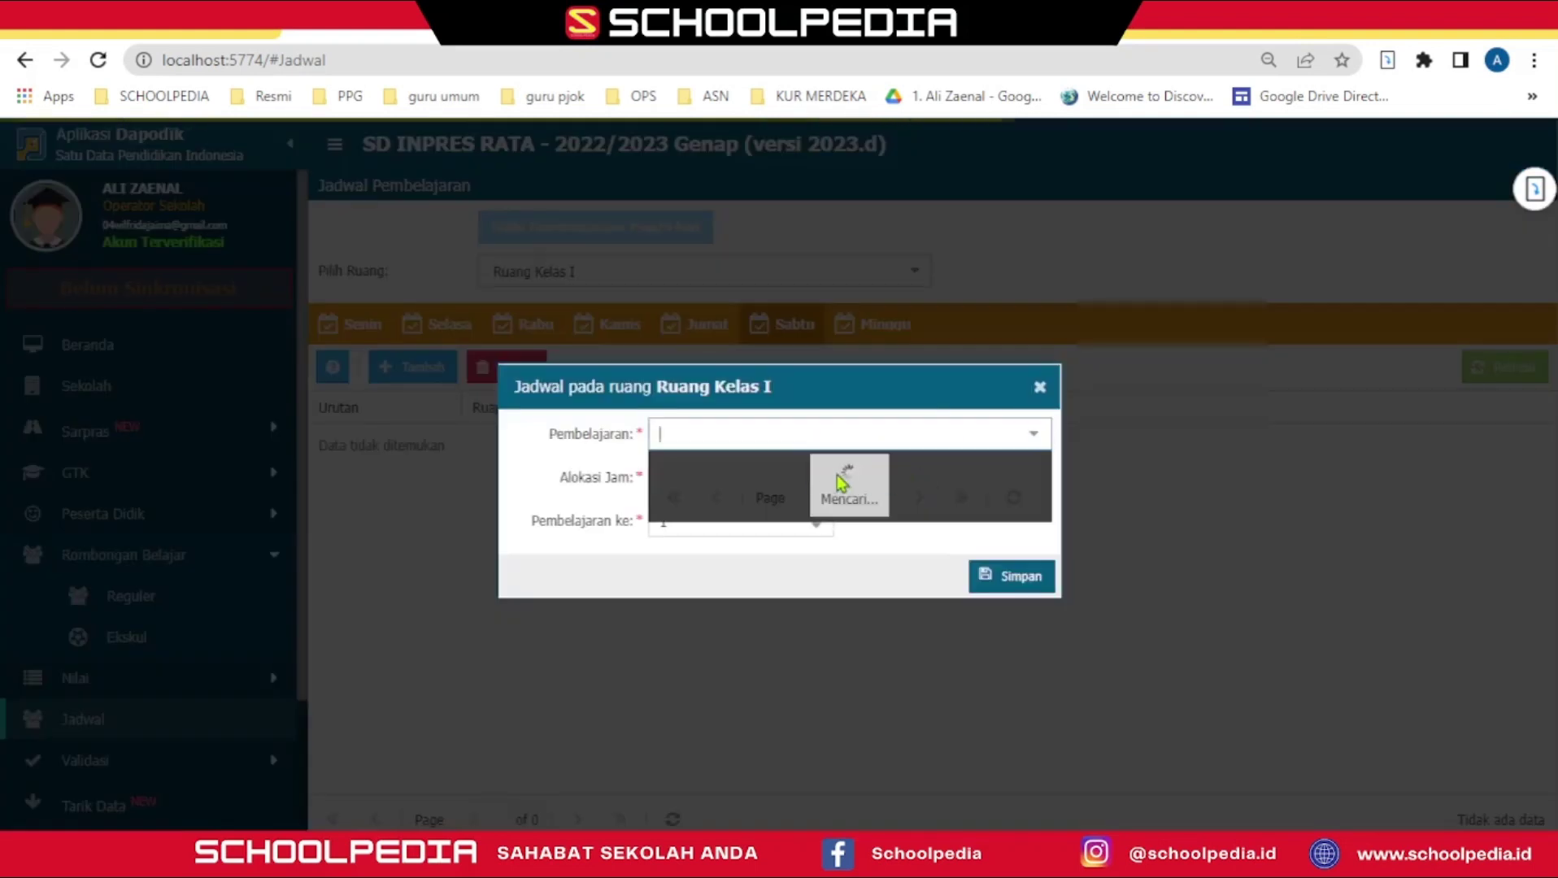
left_click(788, 524)
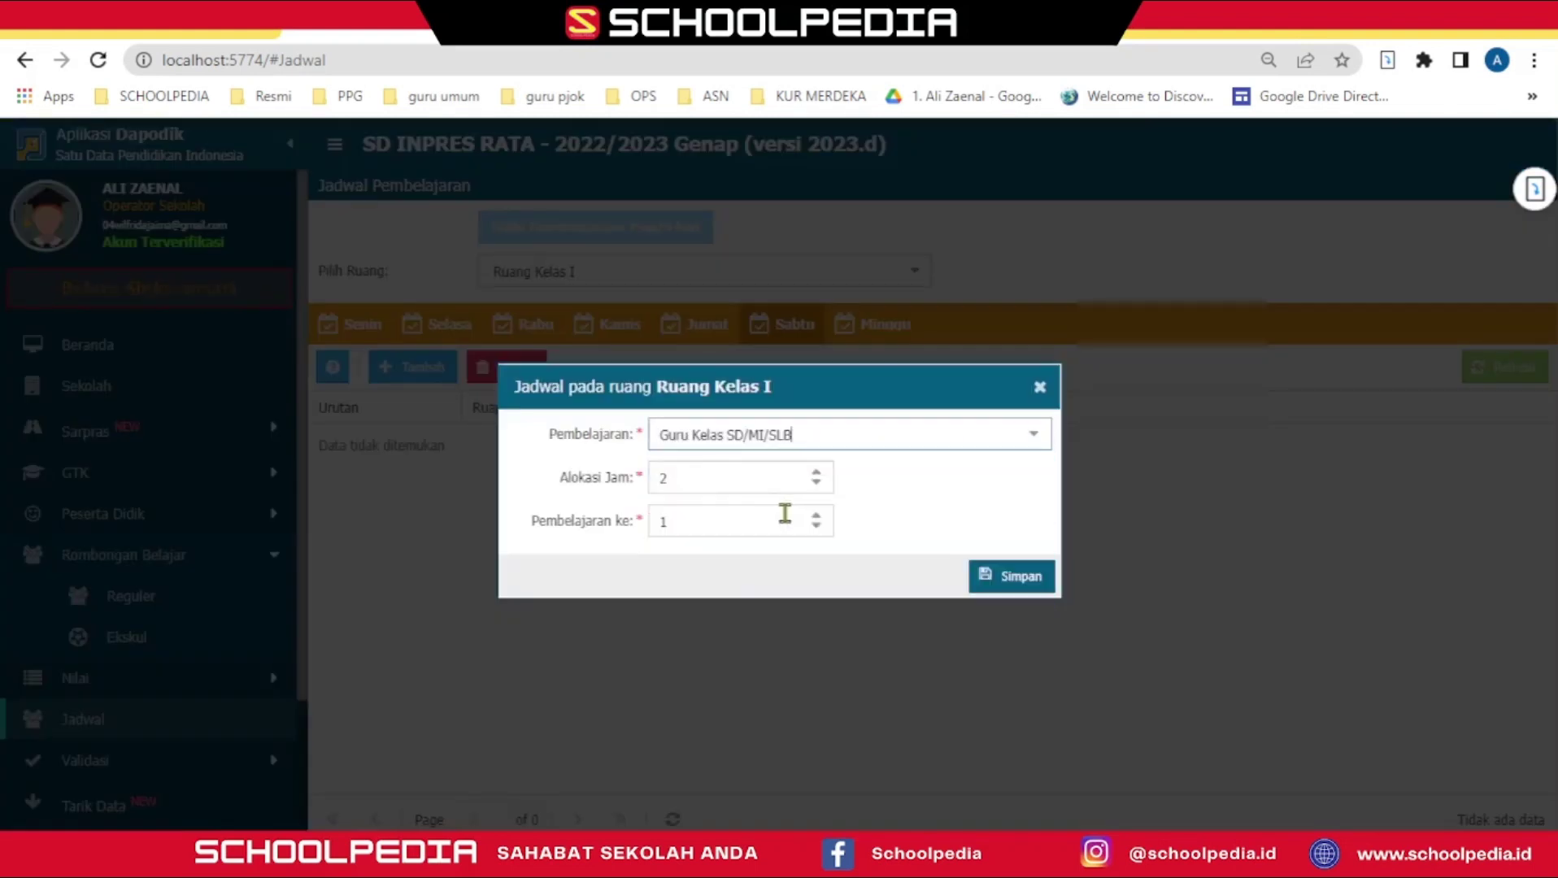
left_click(1003, 579)
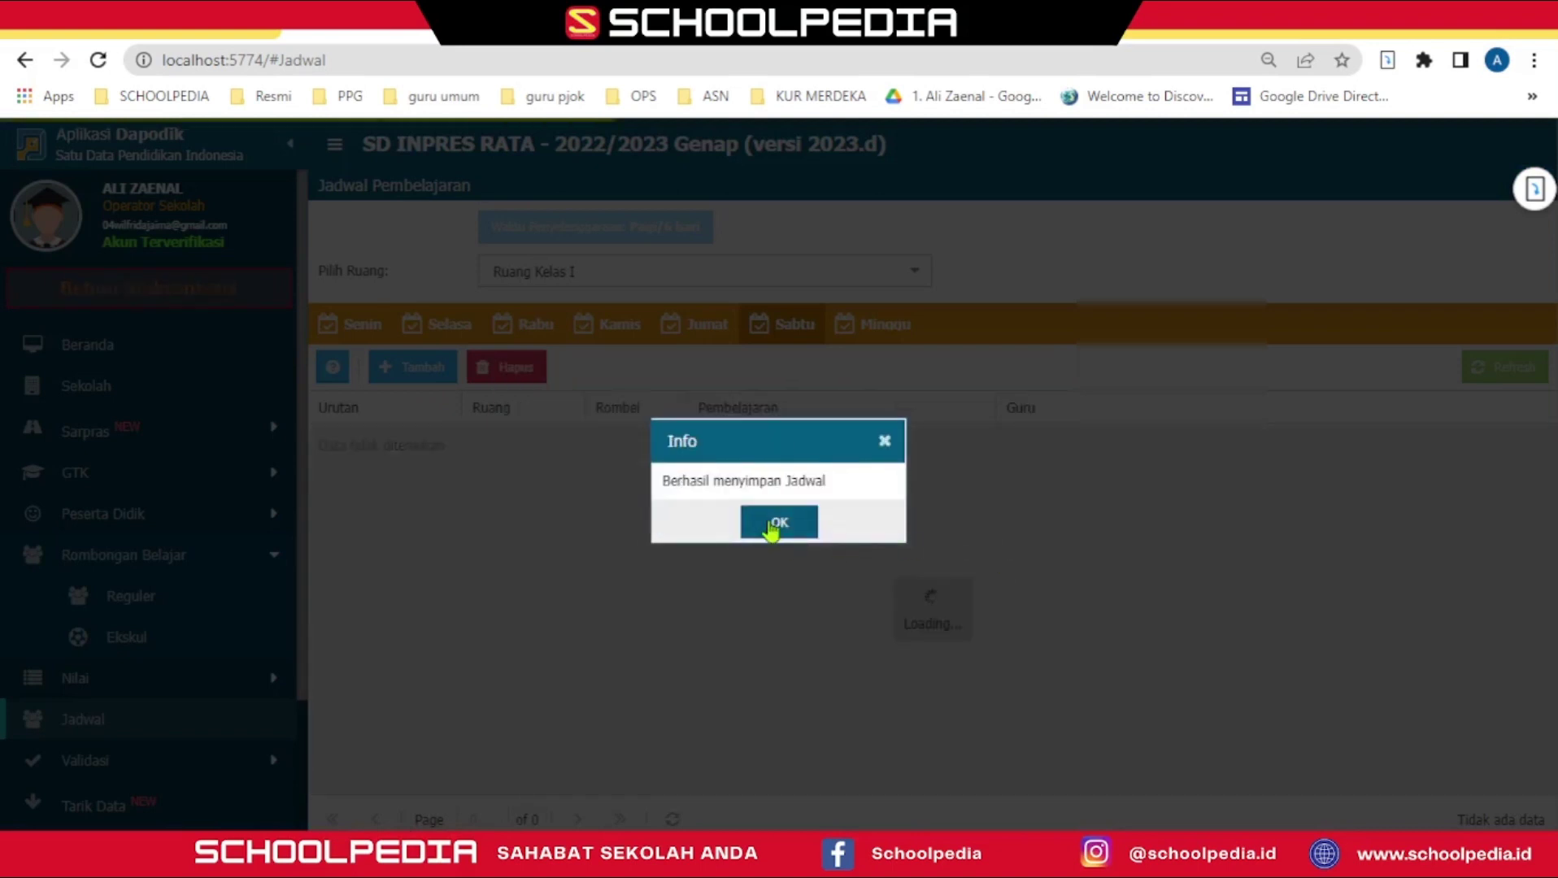
left_click(774, 529)
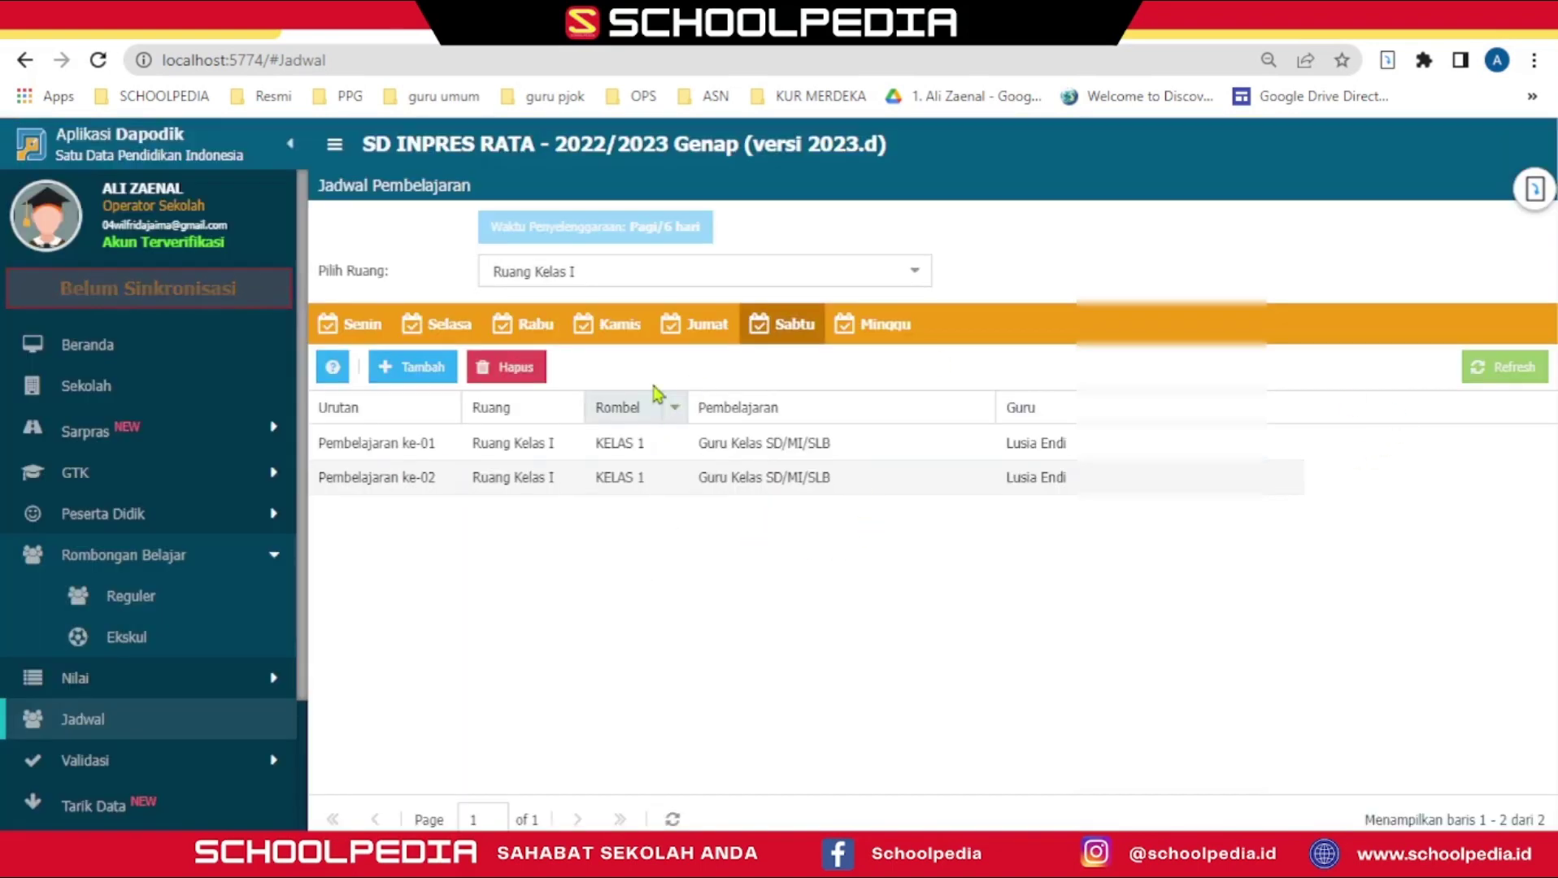
left_click(510, 534)
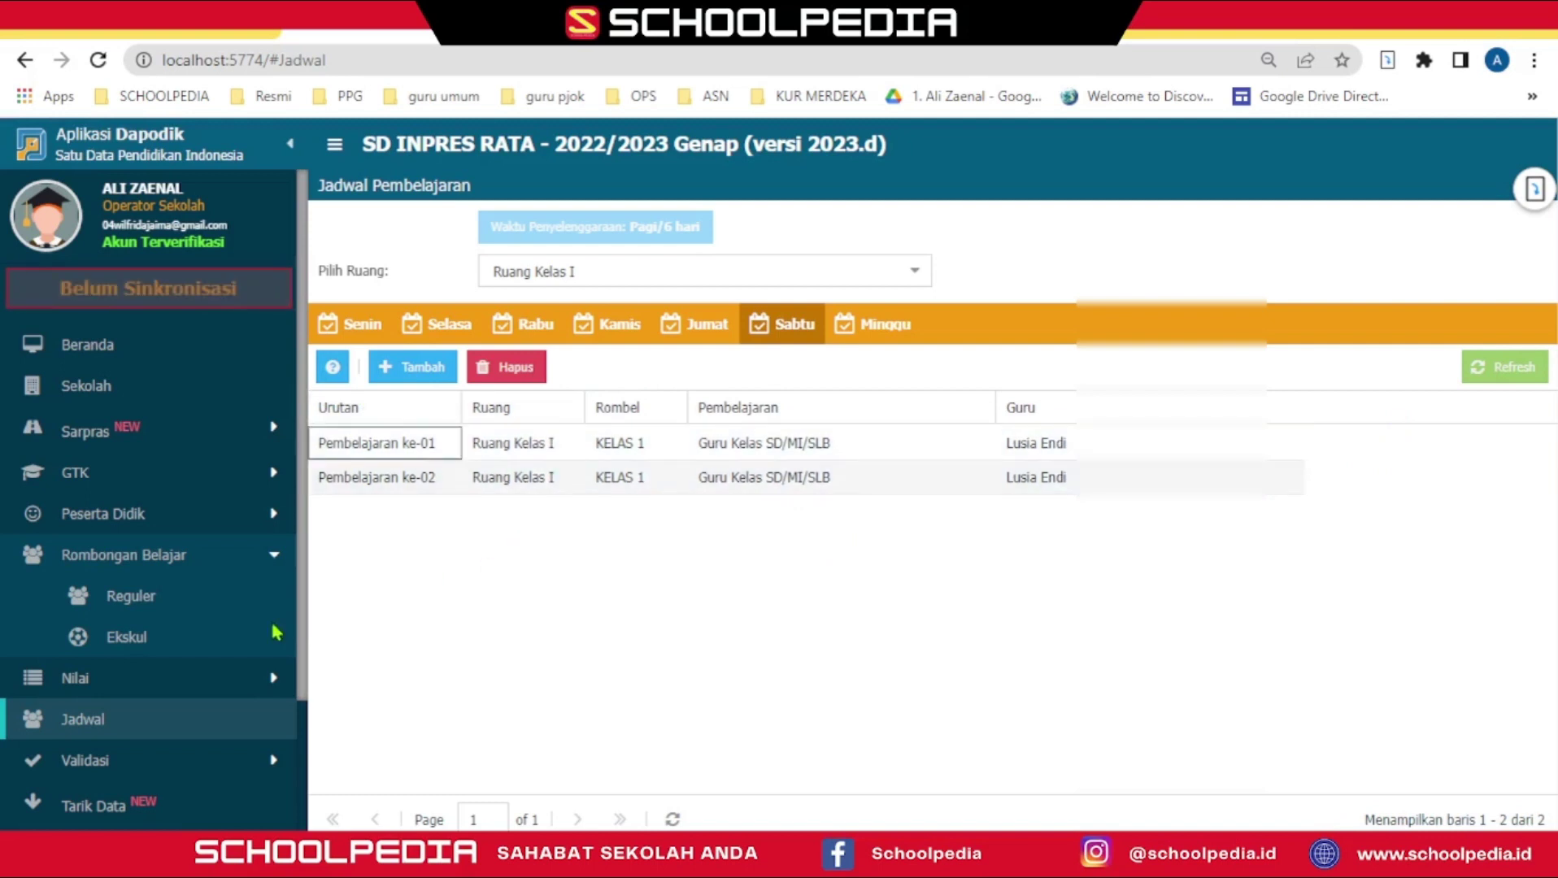
Step: Display the Sabtu schedule of Ruang Kelas II
left_click(912, 274)
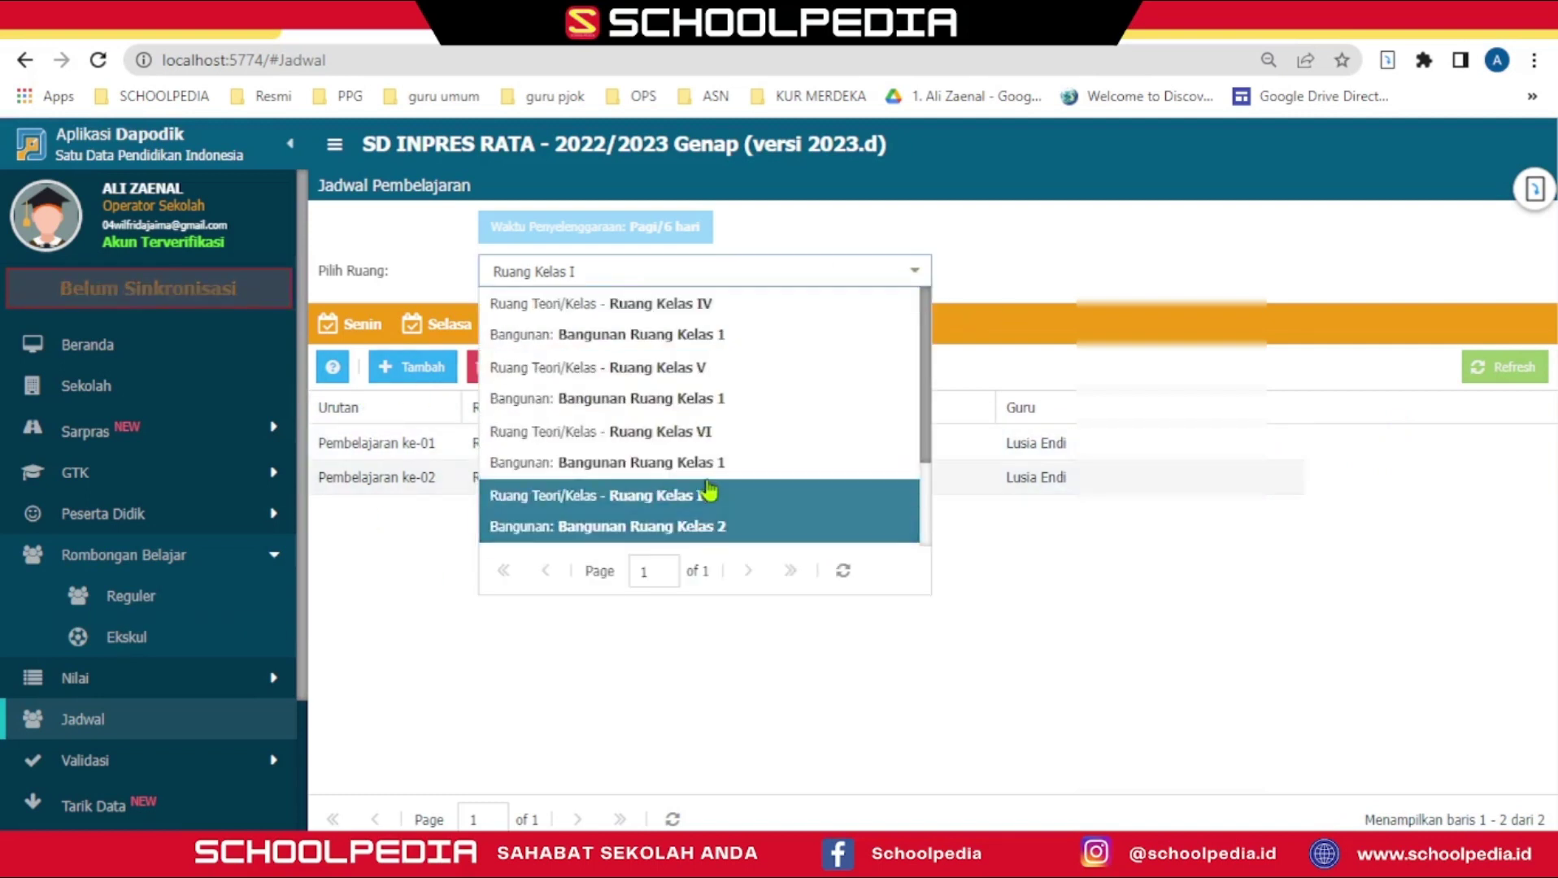
scroll(706, 496, "down", 2)
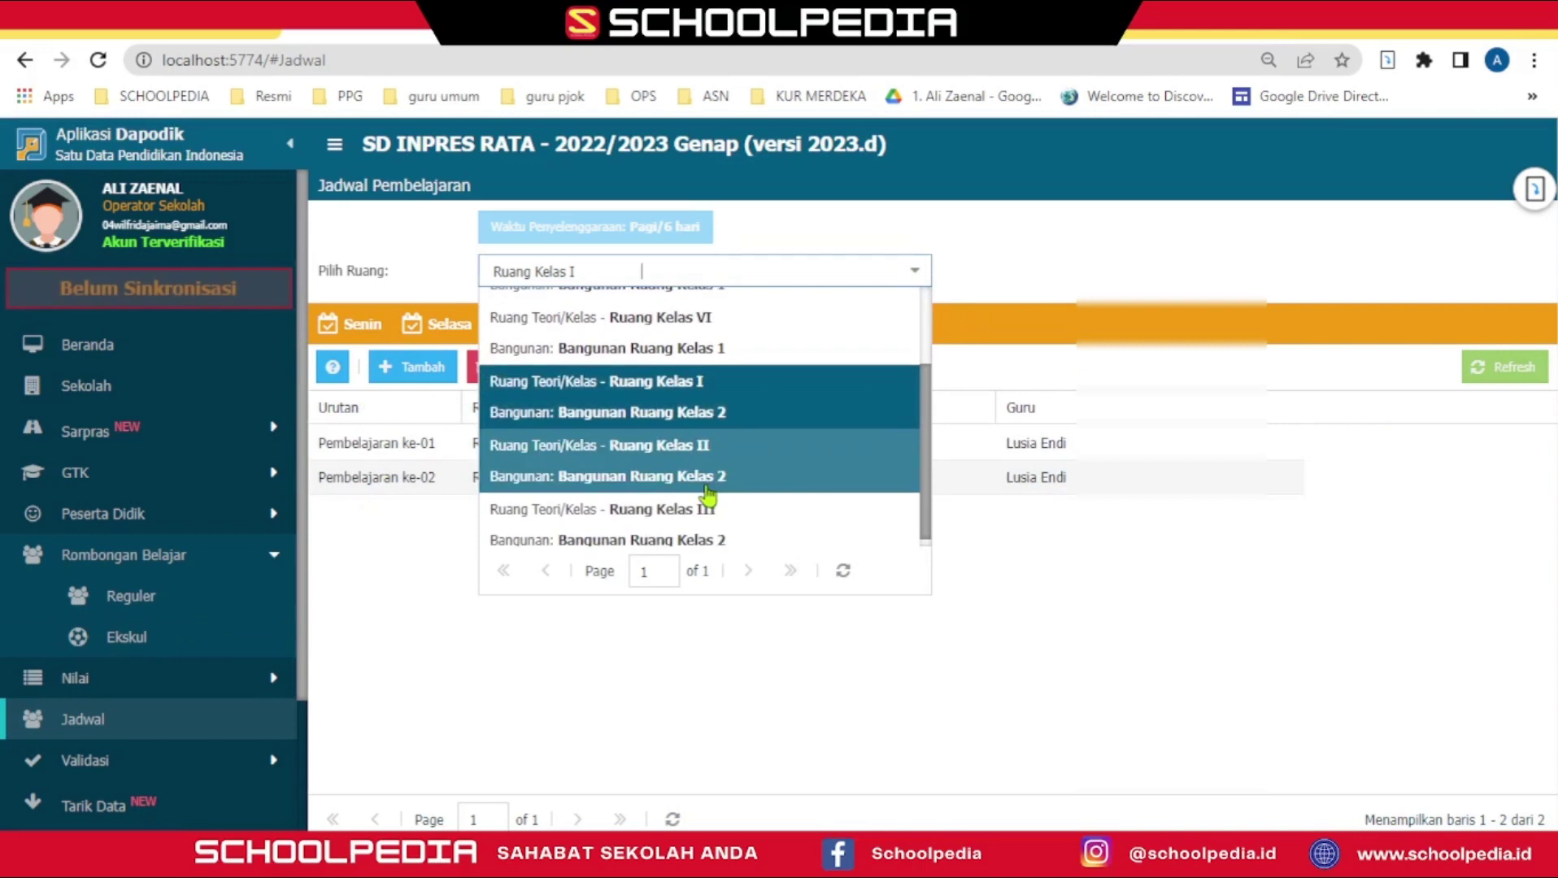
left_click(666, 468)
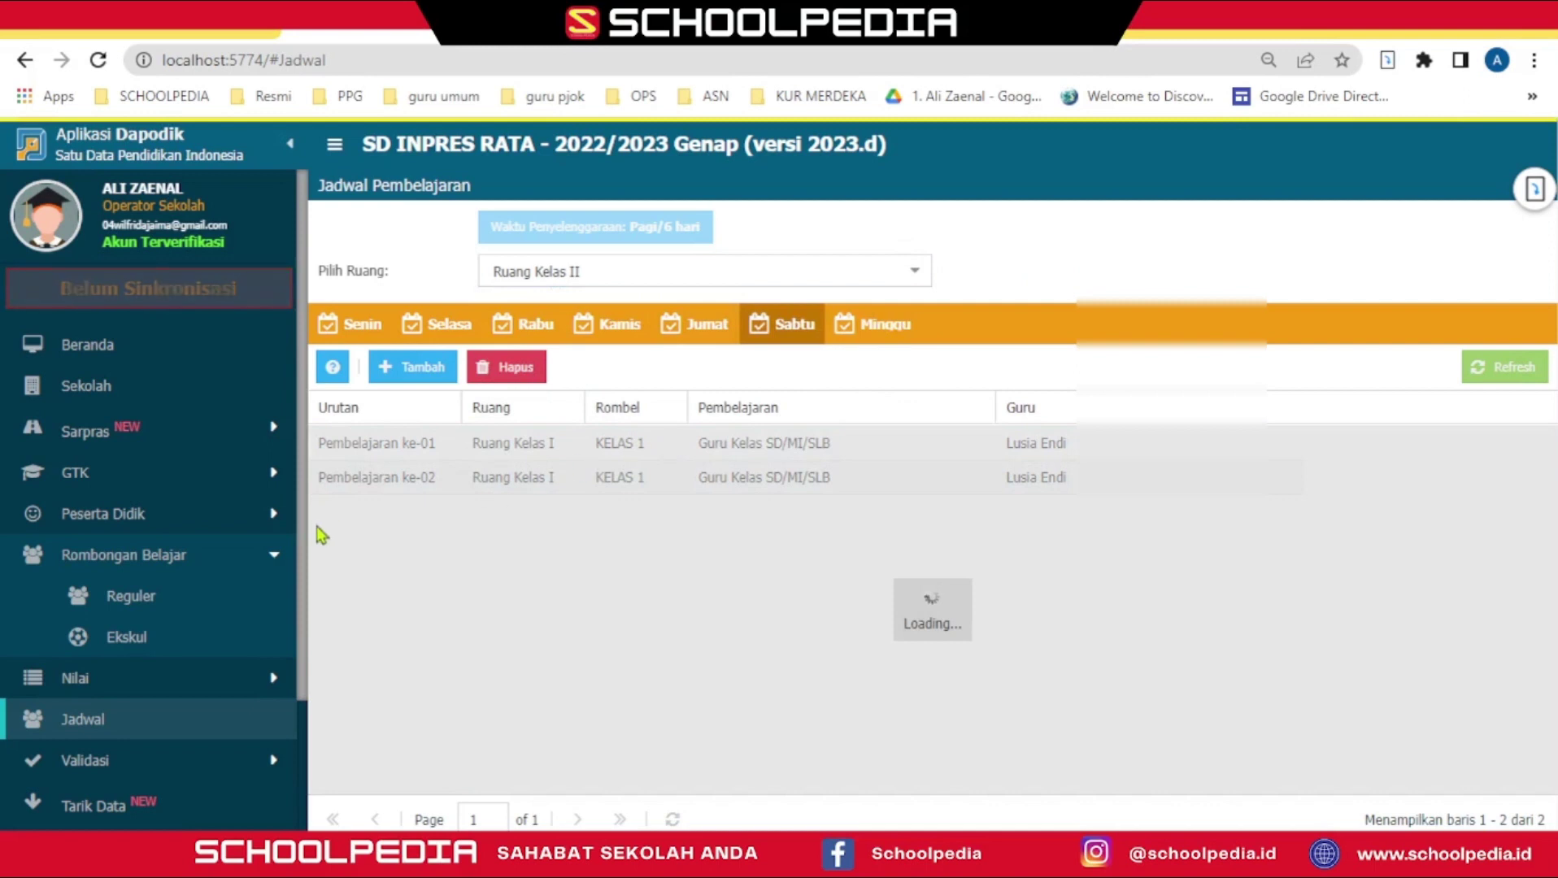
Step: Start Tukar Akses Pengguna from the application settings and validate it with the school registration code
scroll(161, 601, "down", 2)
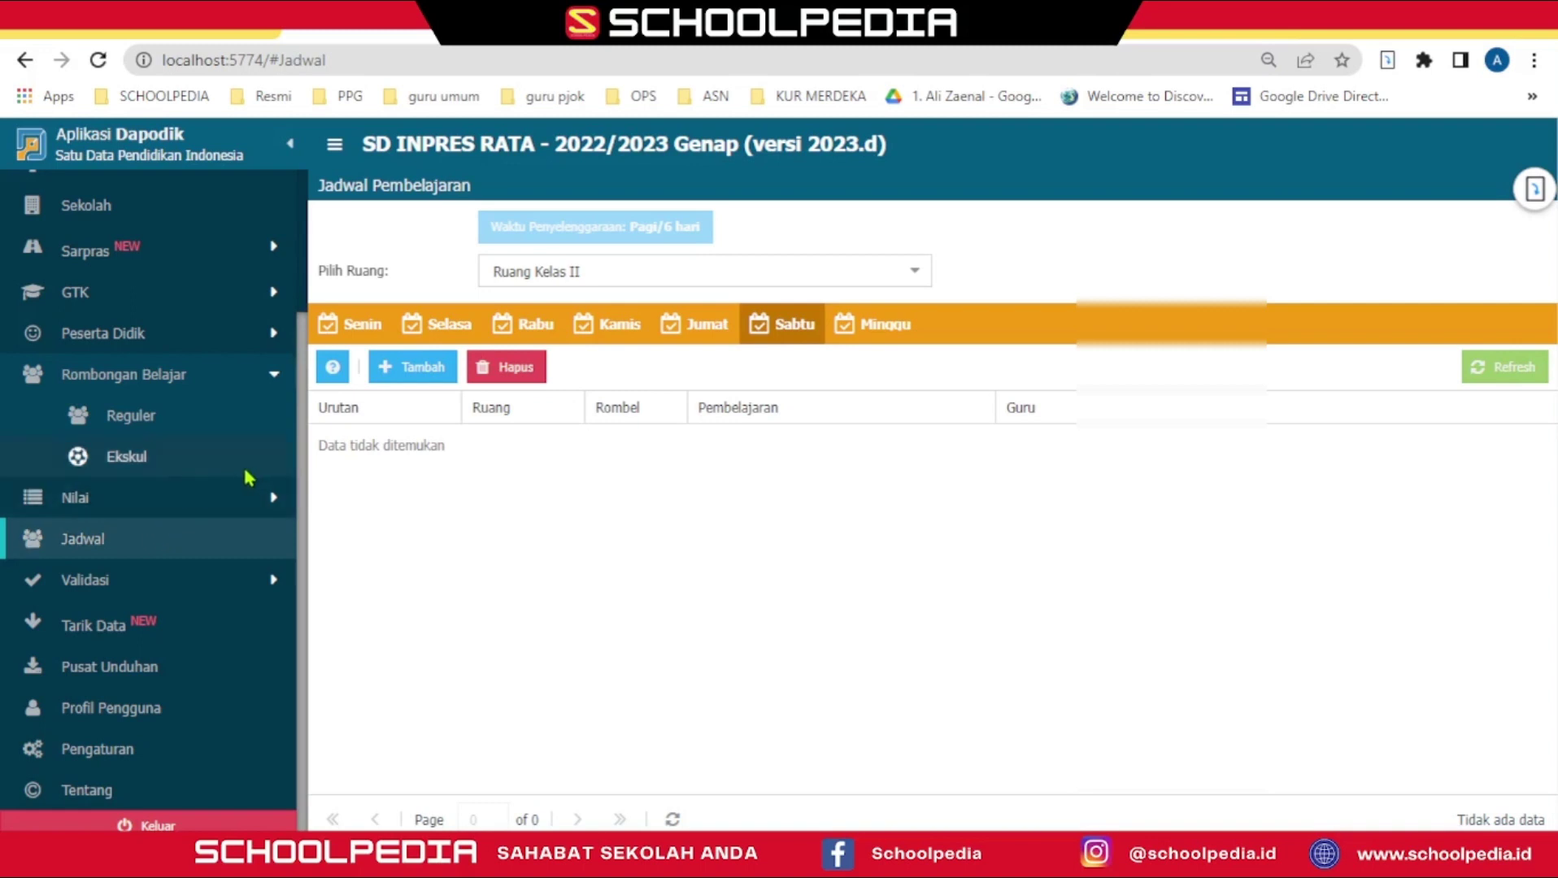
left_click(104, 751)
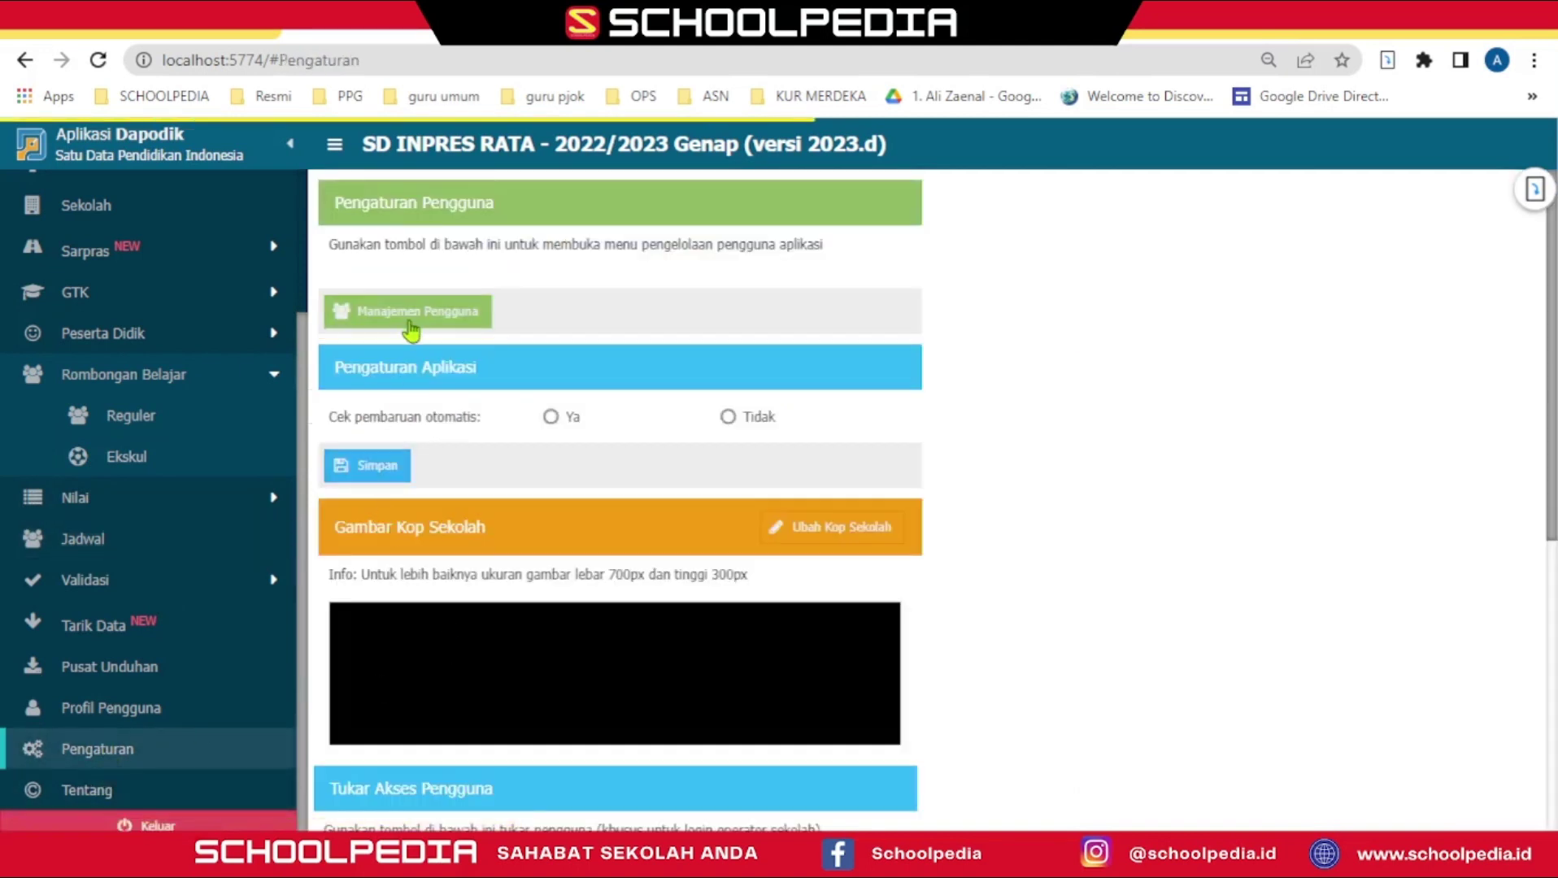
scroll(500, 448, "down", 4)
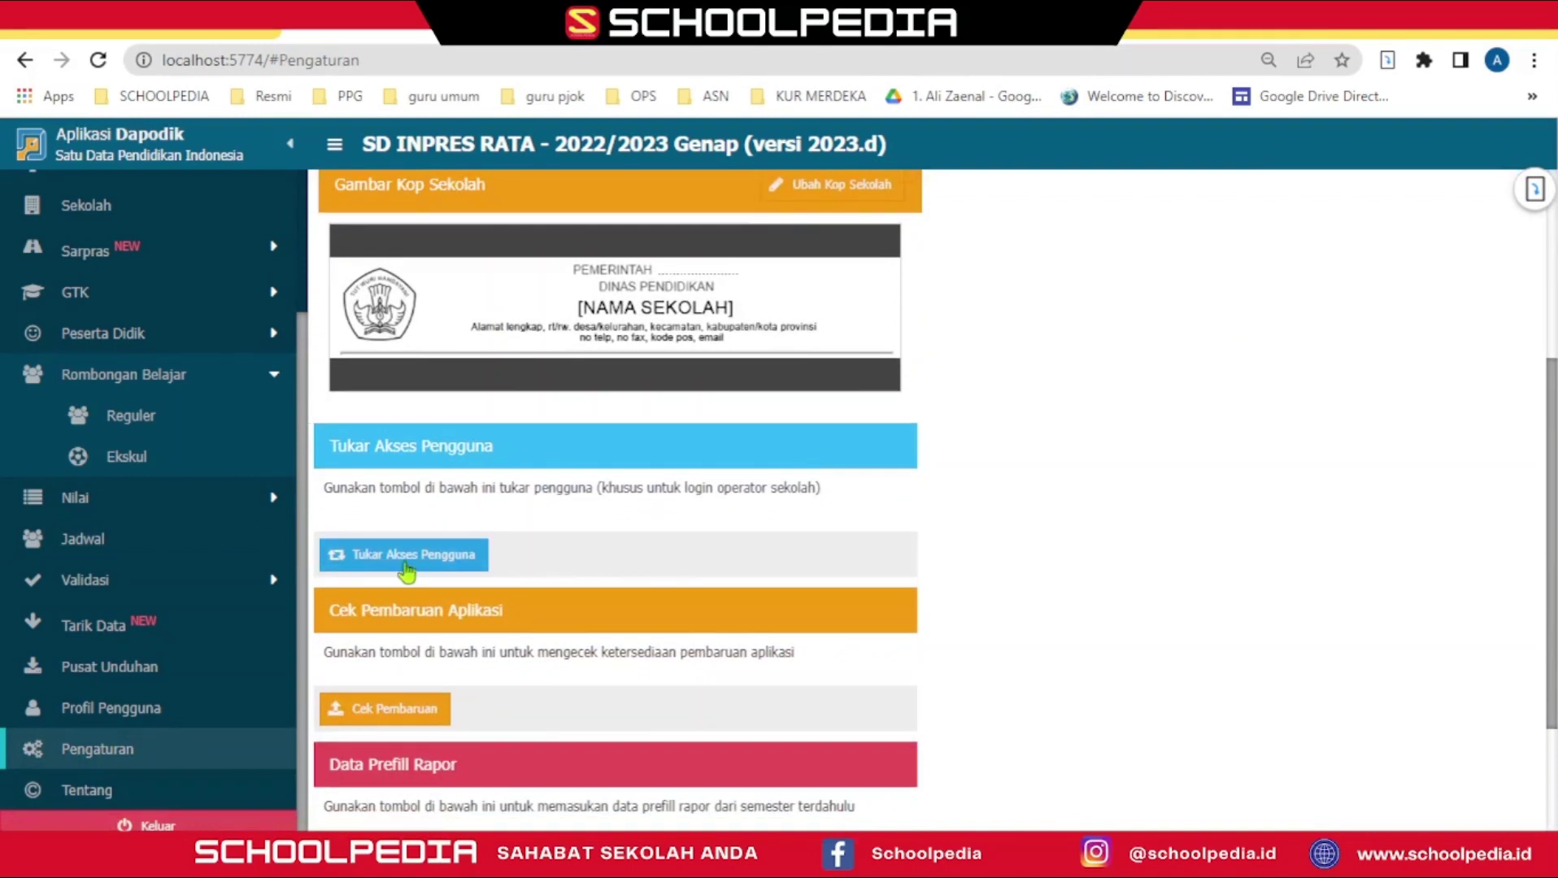
left_click(411, 555)
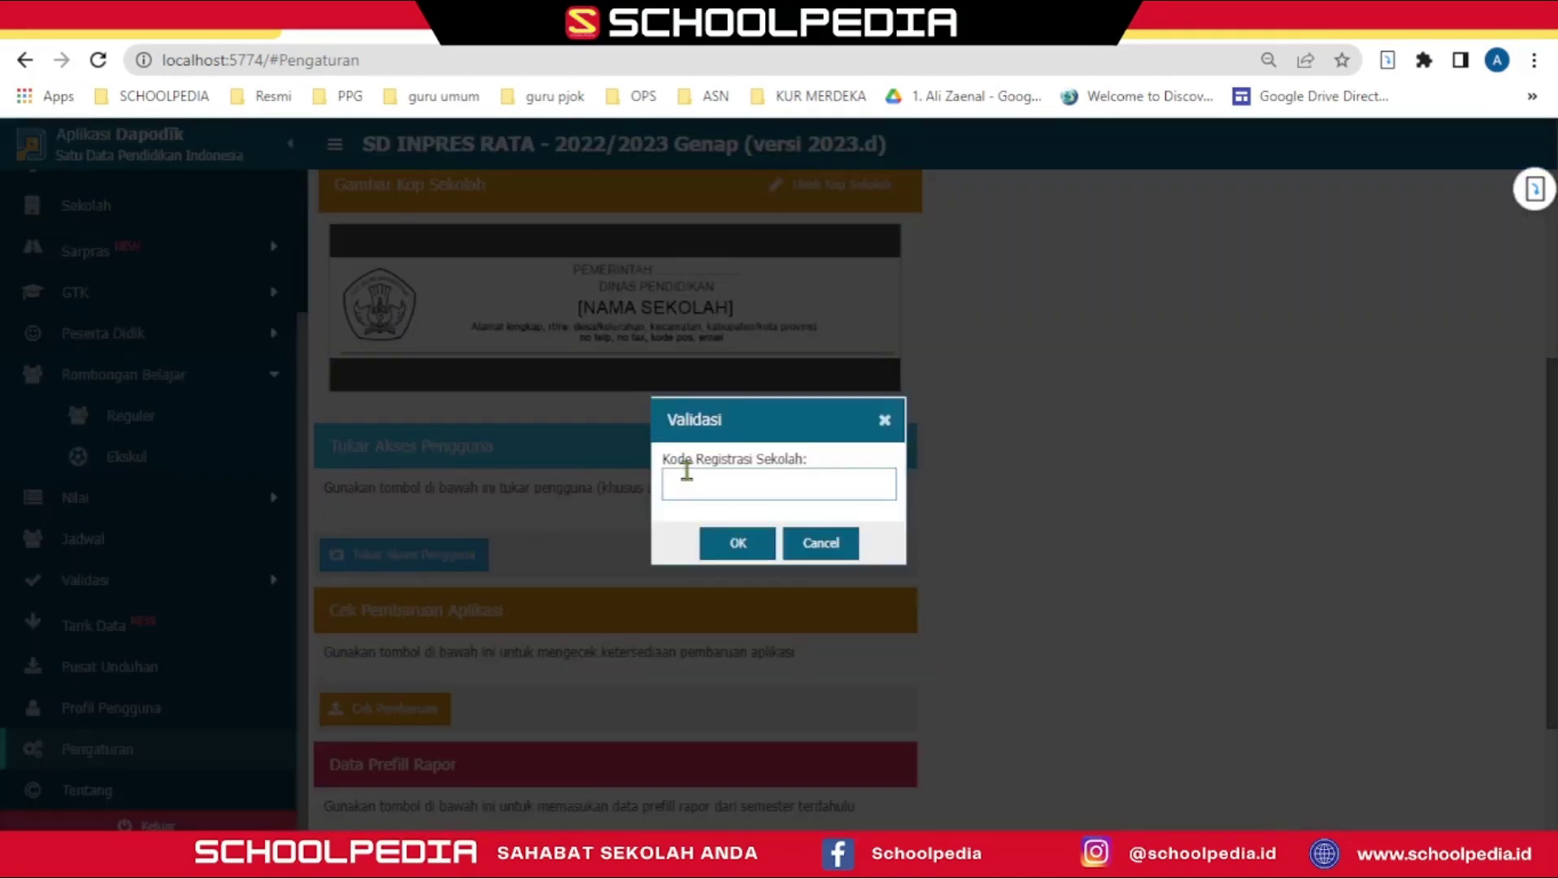
left_click(686, 471)
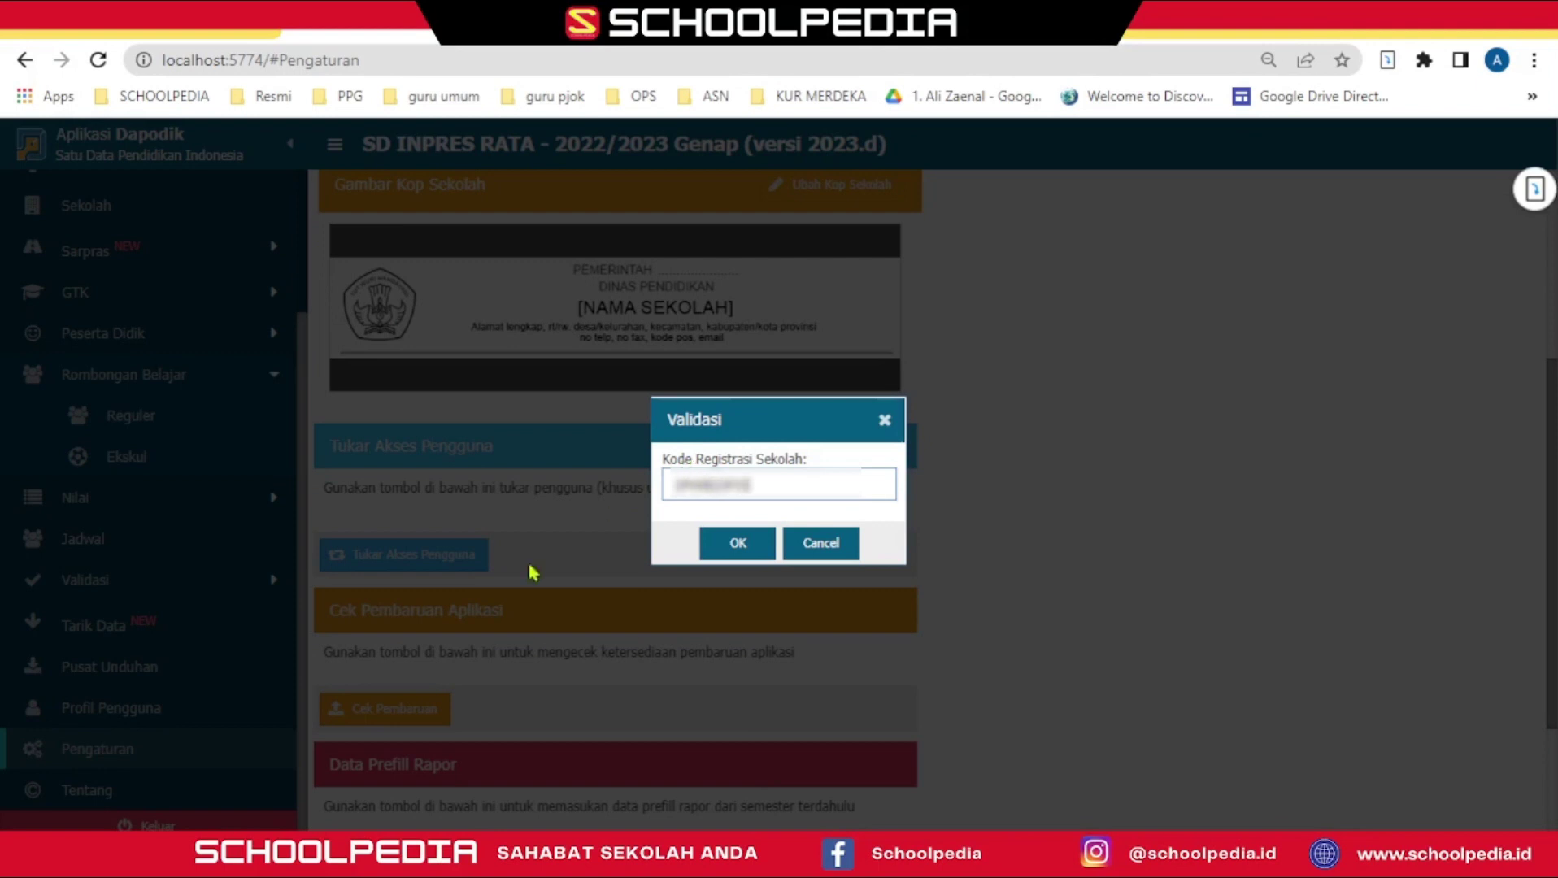
left_click(735, 543)
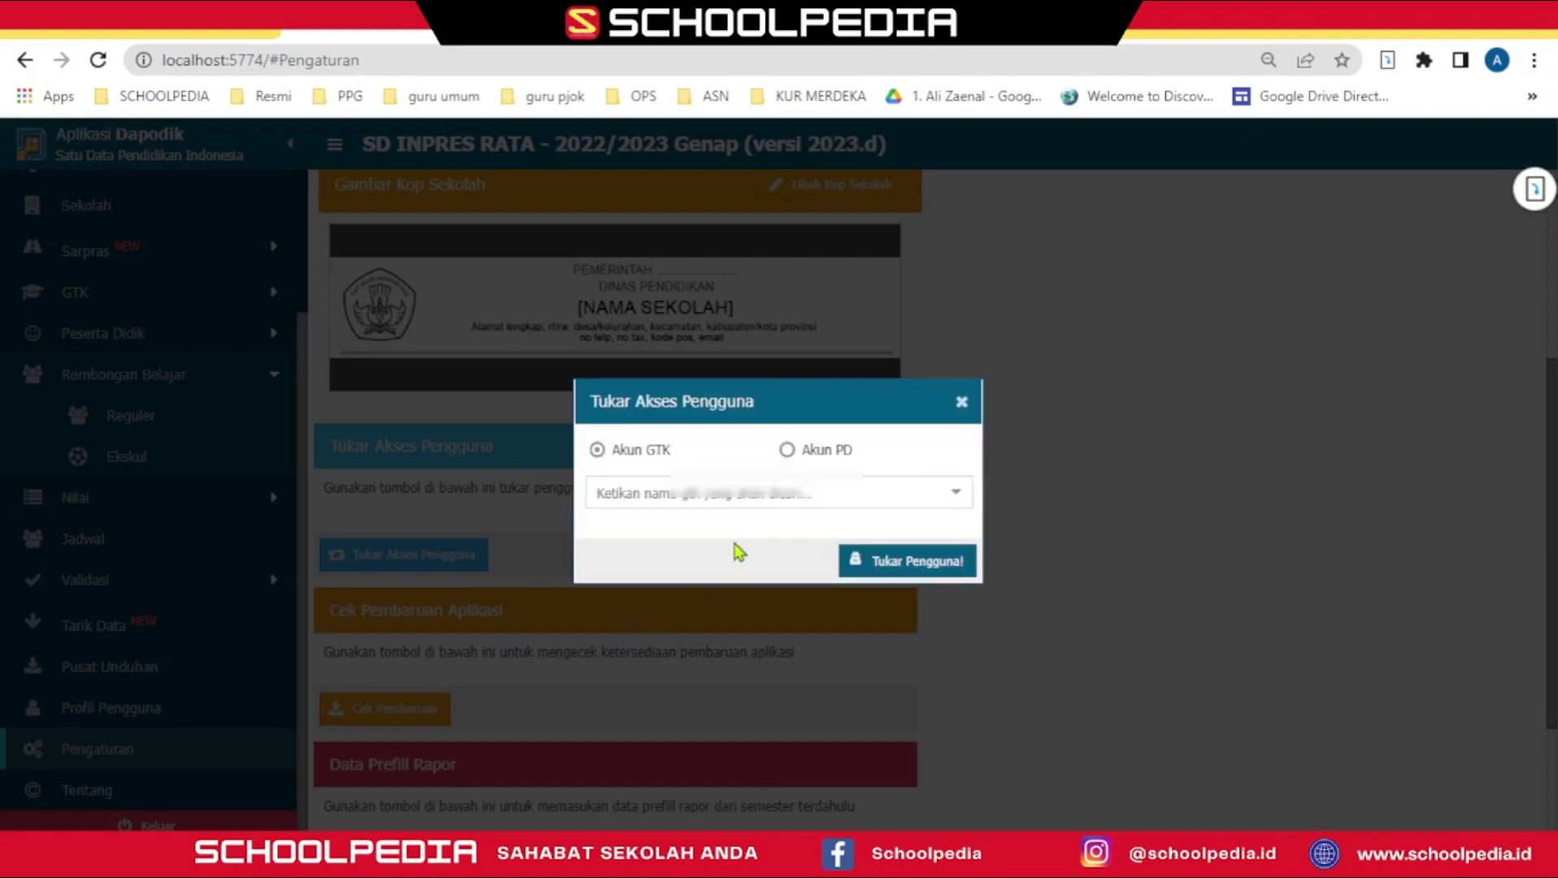
Step: Swap access to the school principal's account under Akun GTK and confirm the swap
left_click(956, 494)
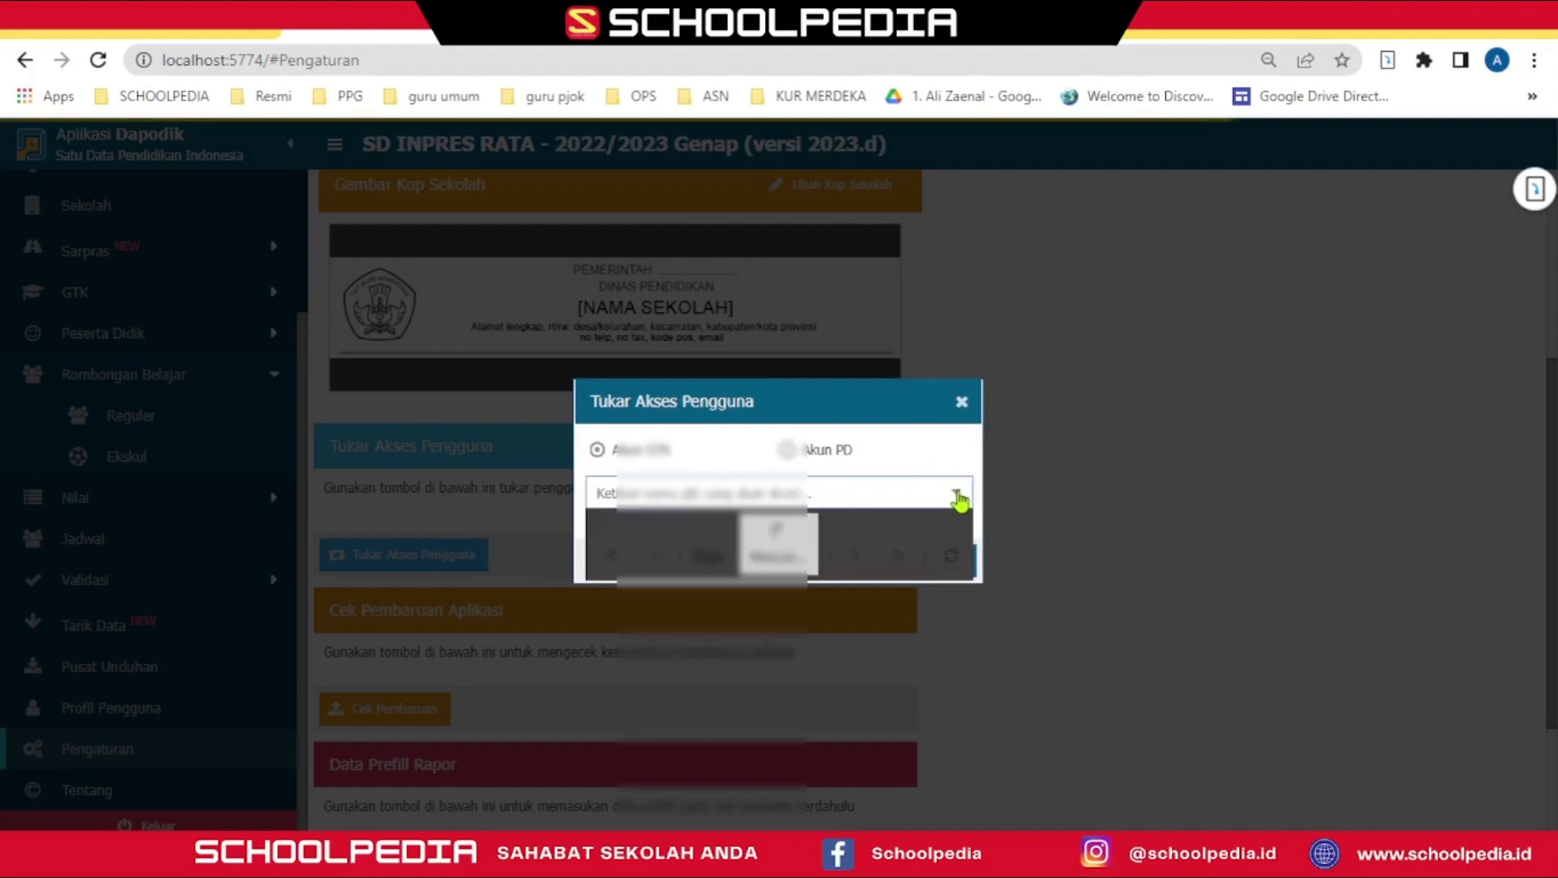
left_click(741, 657)
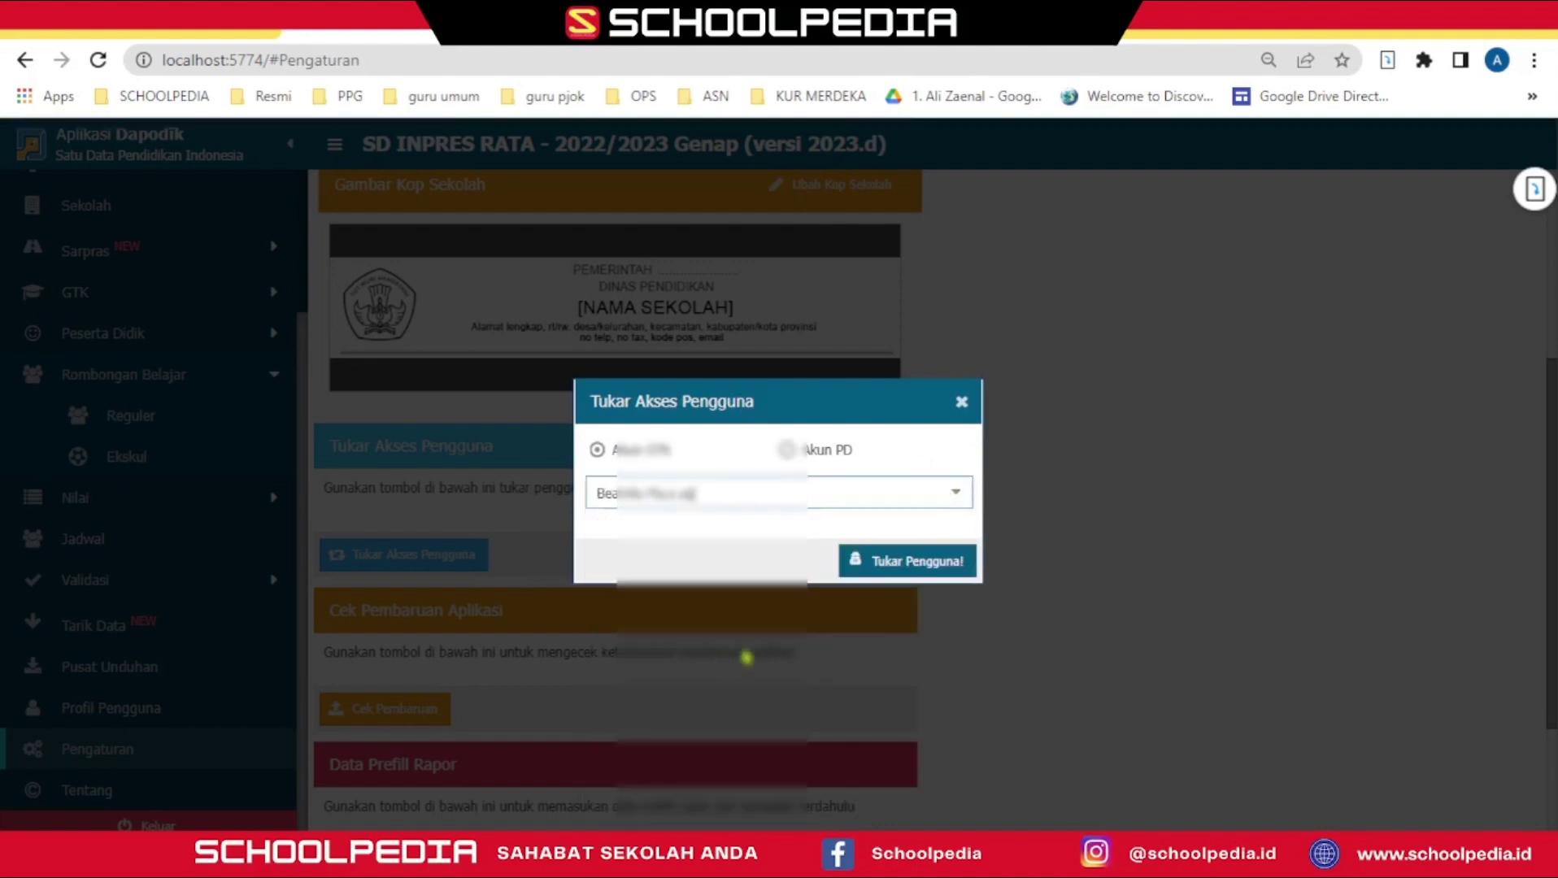
left_click(933, 562)
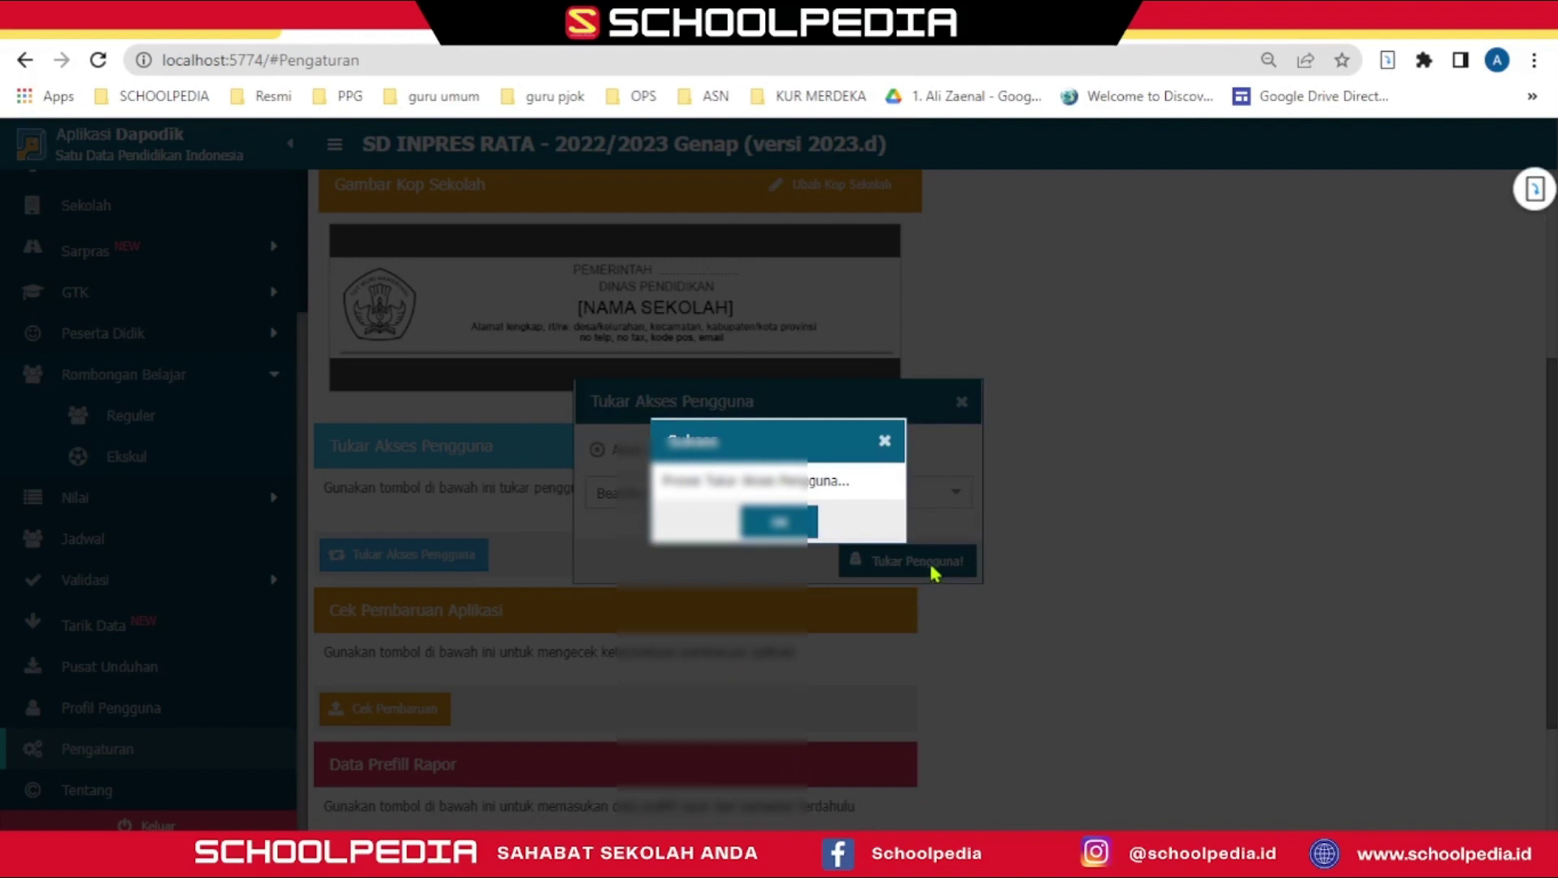
left_click(786, 526)
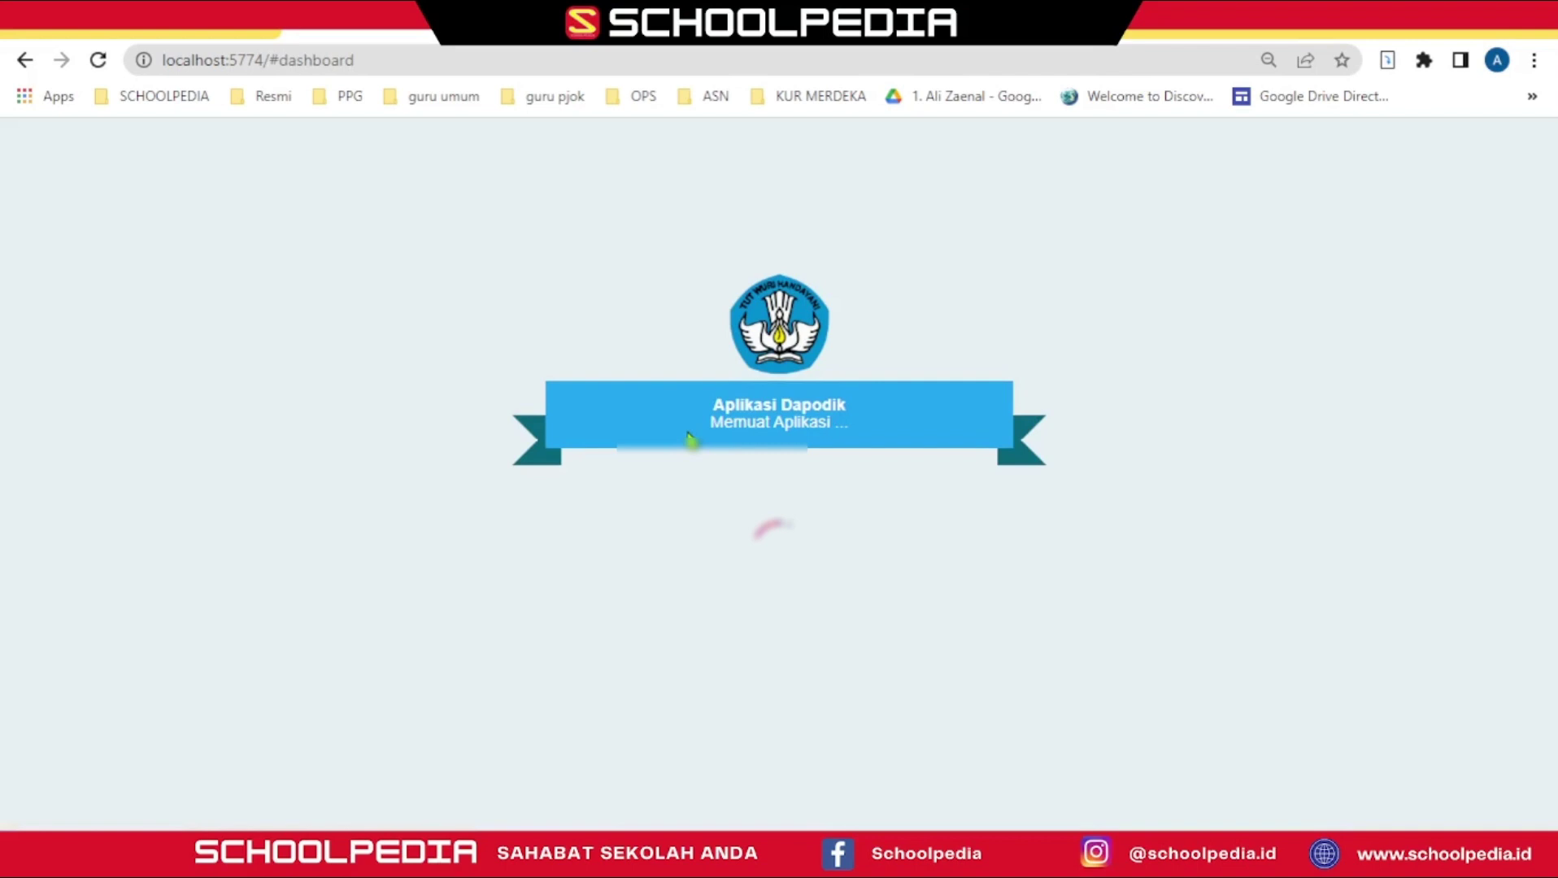
Step: Run Validasi Lokal on the GTK, Rombongan Belajar & Jadwal, Pembelajaran, Nilai and Referensi data
left_click(153, 329)
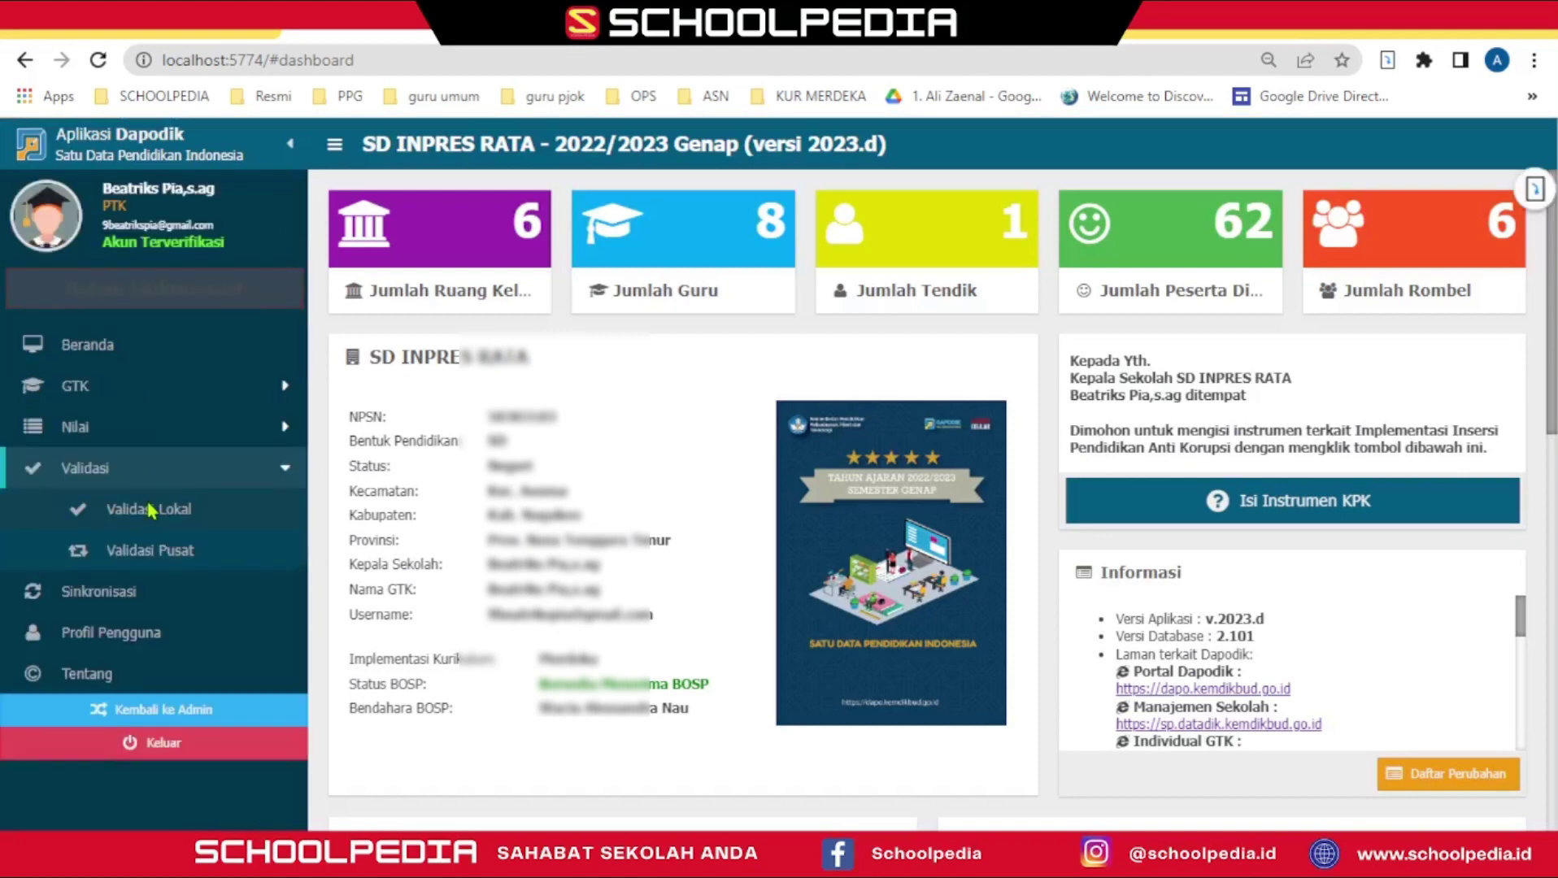
left_click(150, 510)
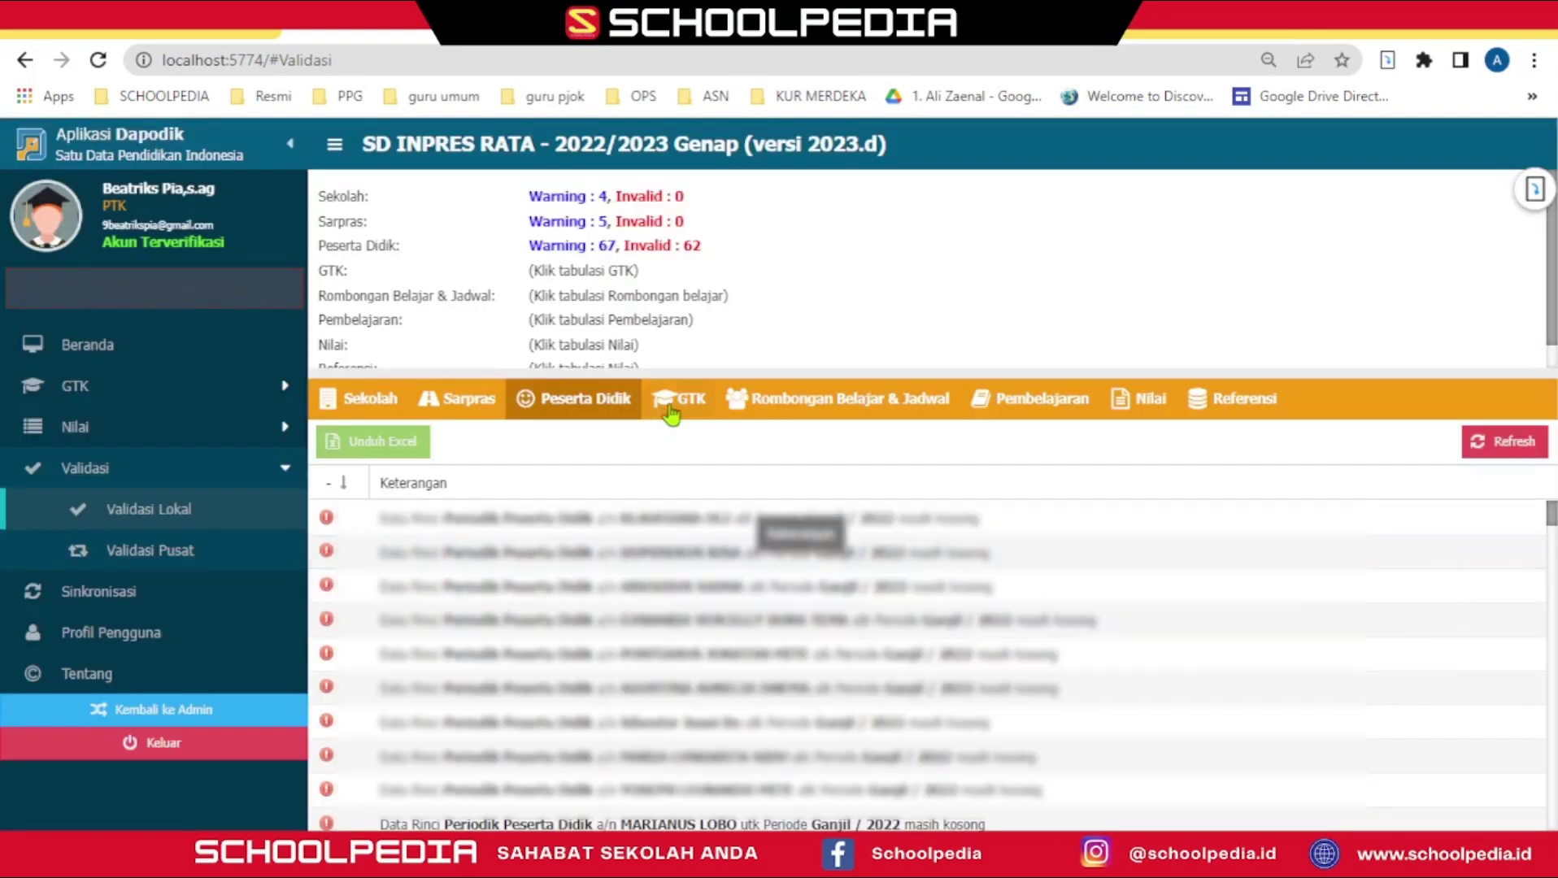
left_click(678, 400)
left_click(829, 400)
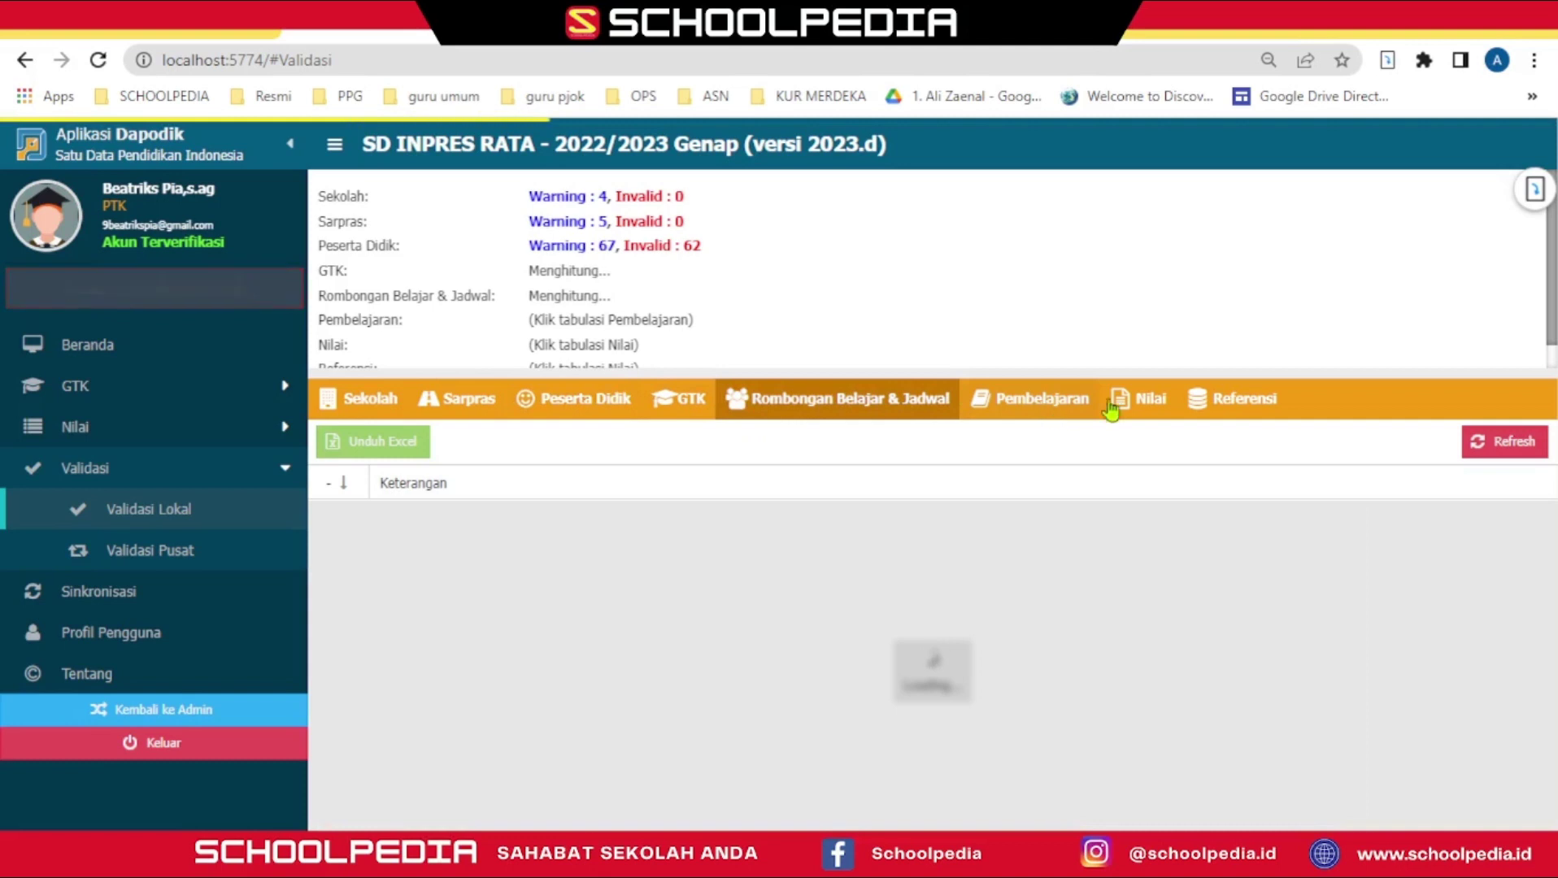
left_click(1043, 410)
left_click(1146, 402)
left_click(1224, 403)
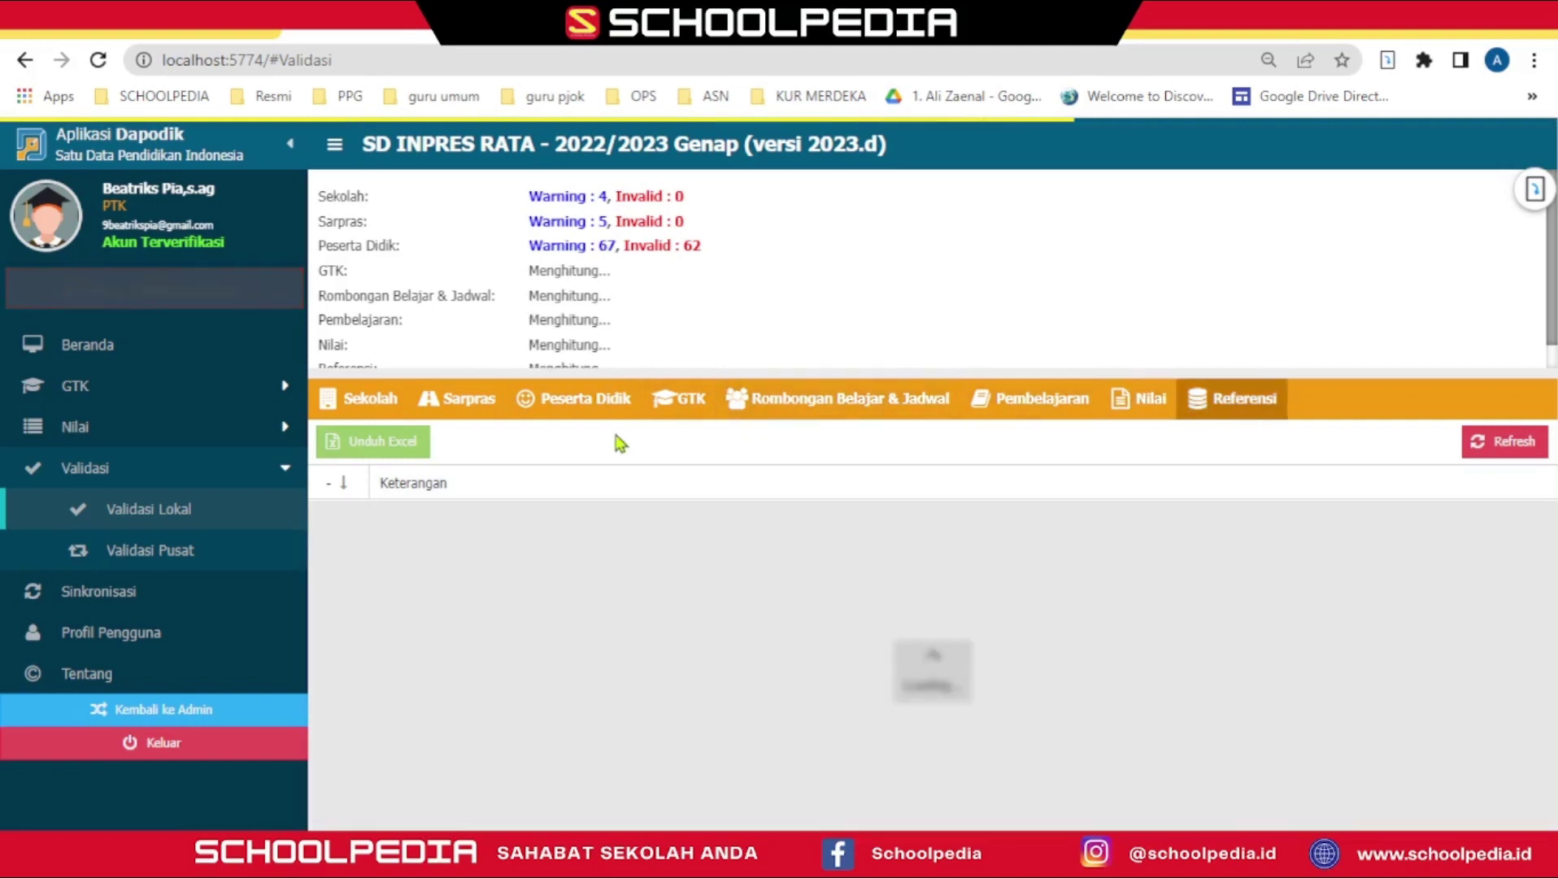
Step: Go through every local validation category again, from Sekolah to Referensi
left_click(353, 400)
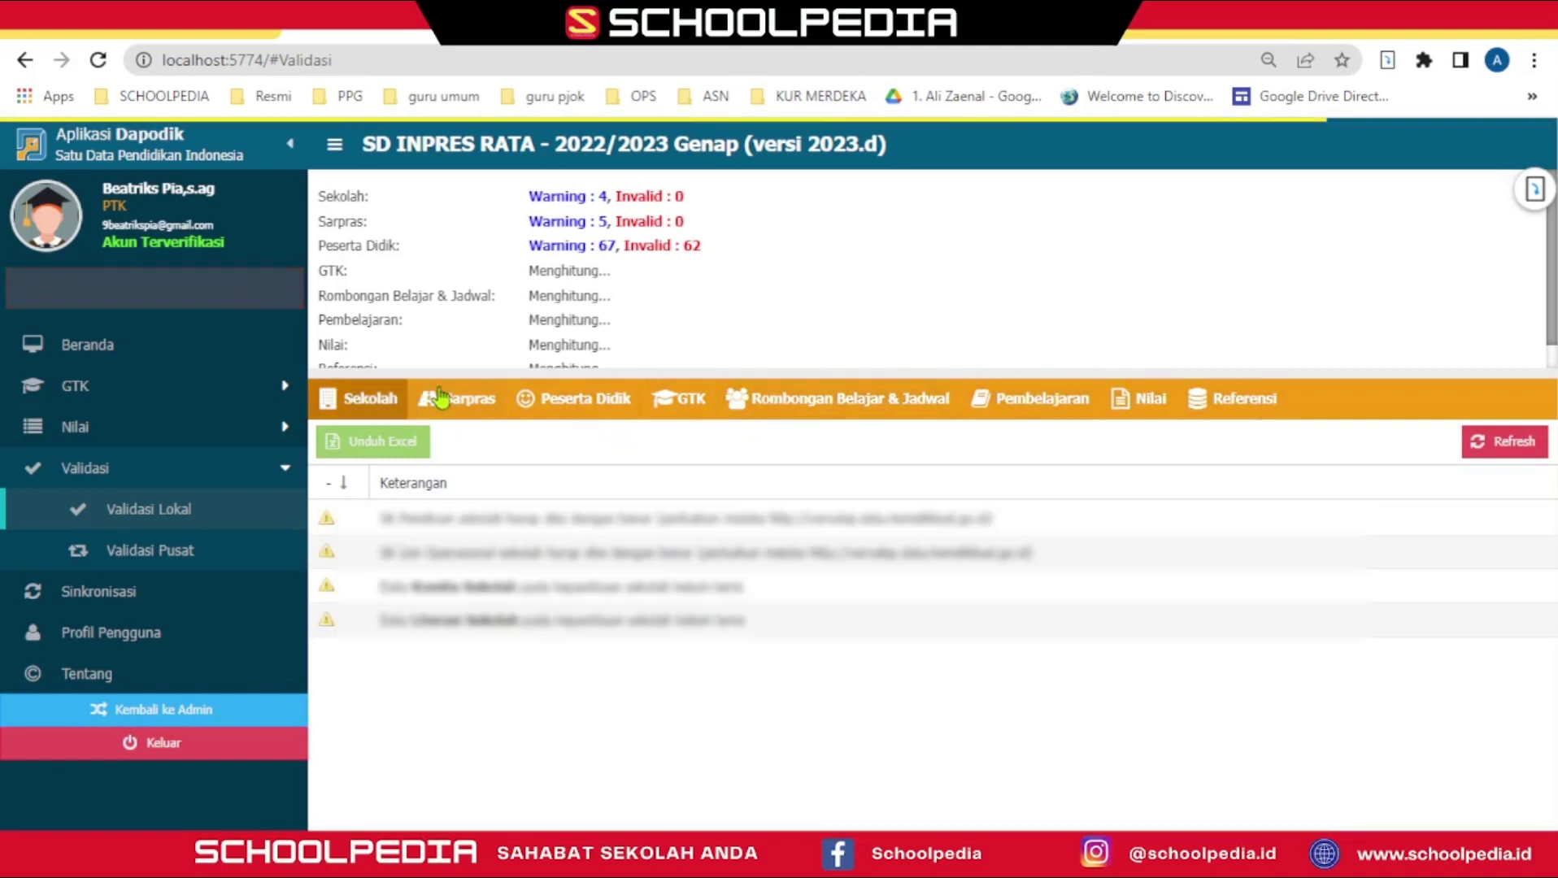
left_click(443, 398)
left_click(559, 399)
left_click(667, 398)
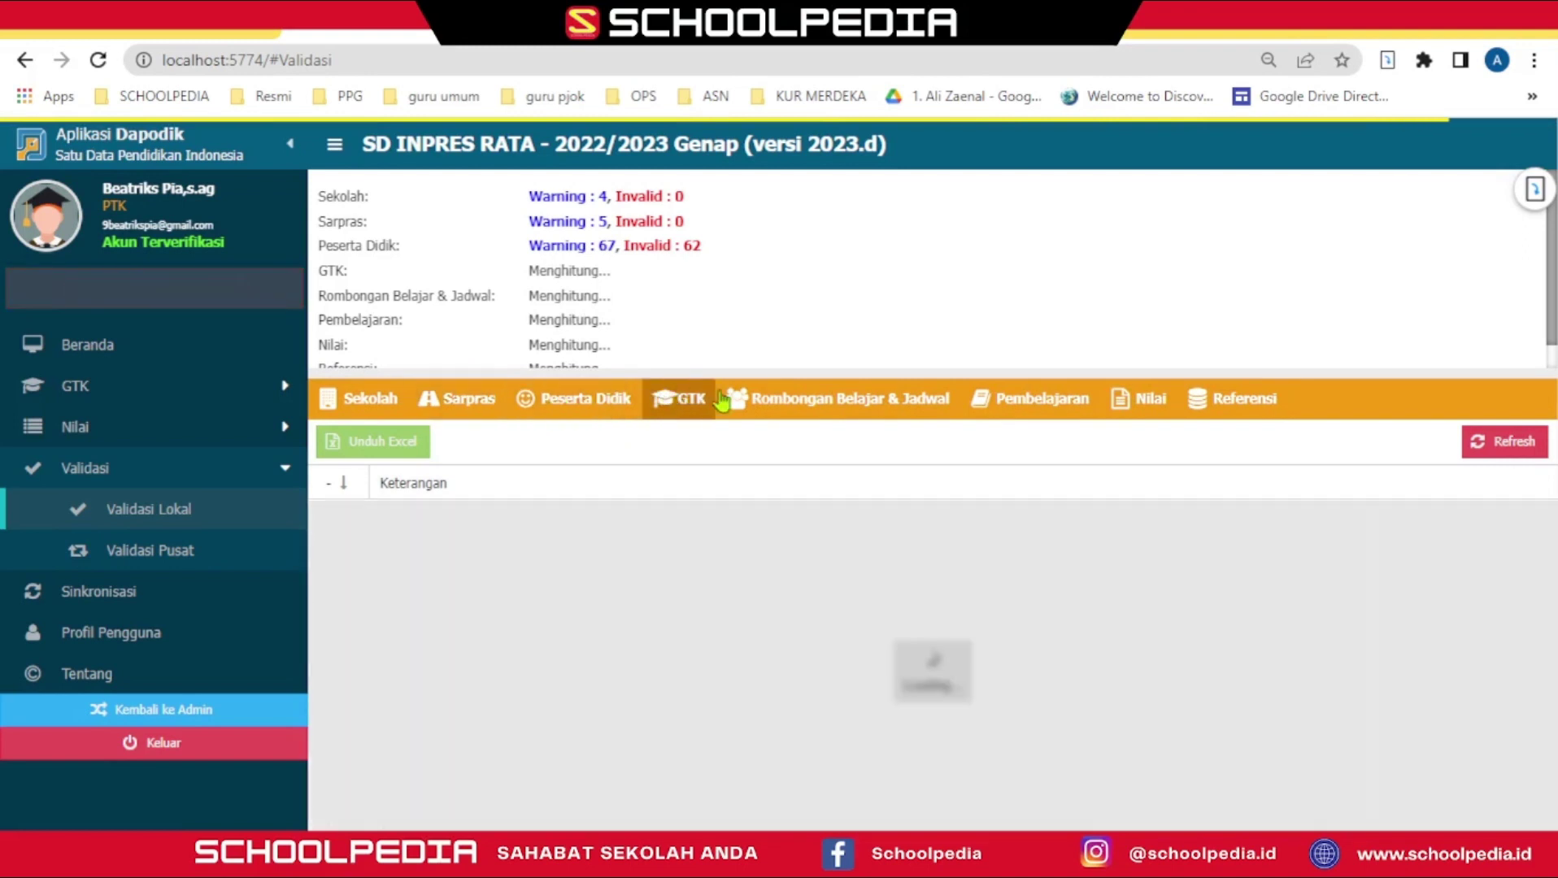
left_click(861, 407)
left_click(1056, 410)
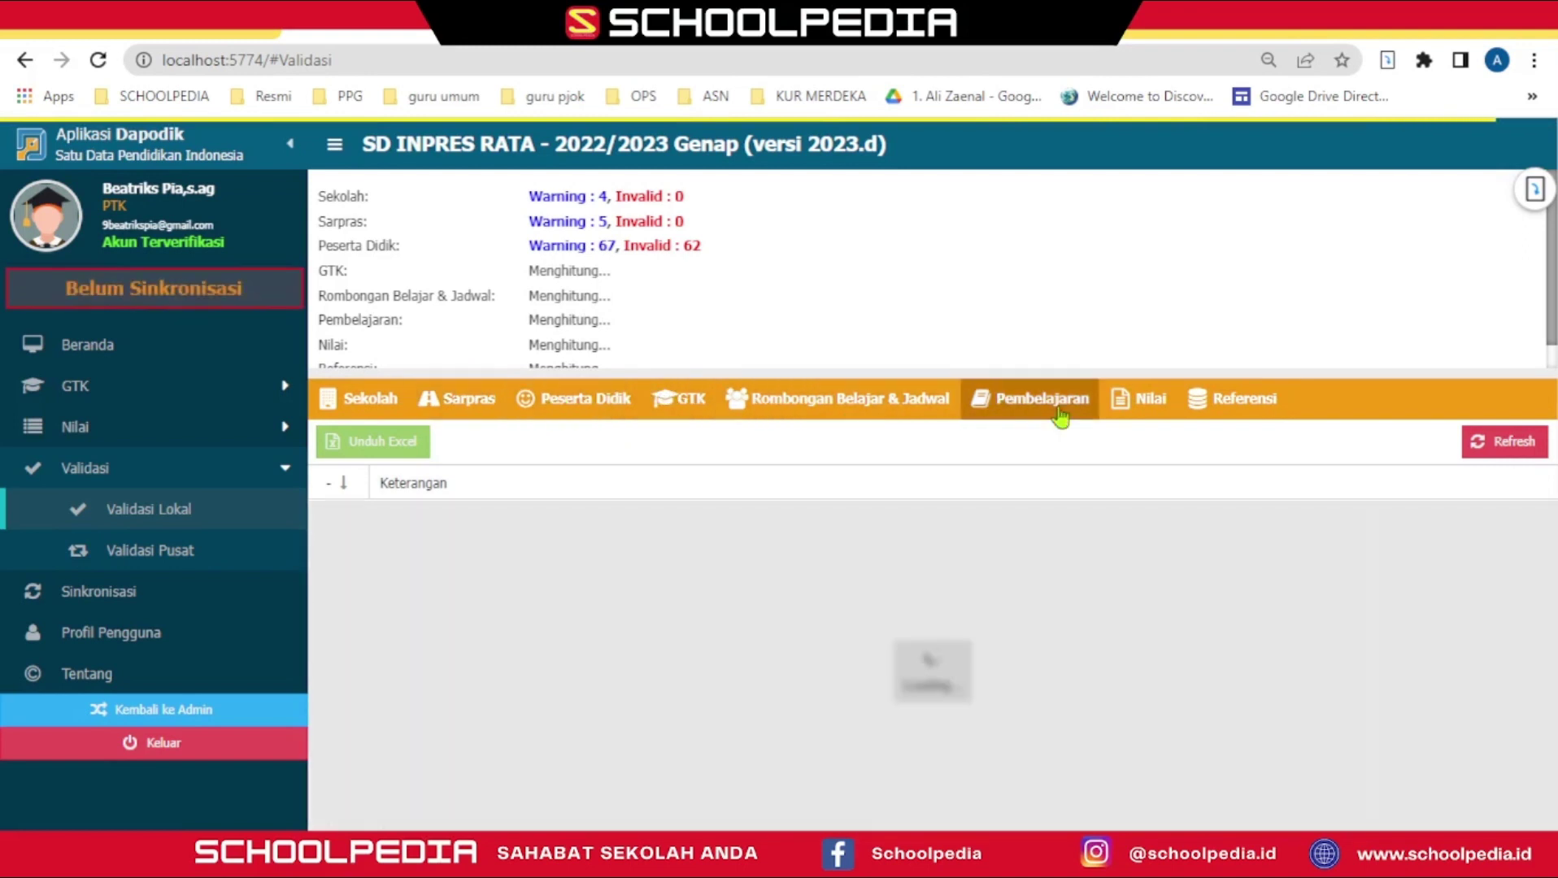
left_click(1153, 400)
left_click(1216, 401)
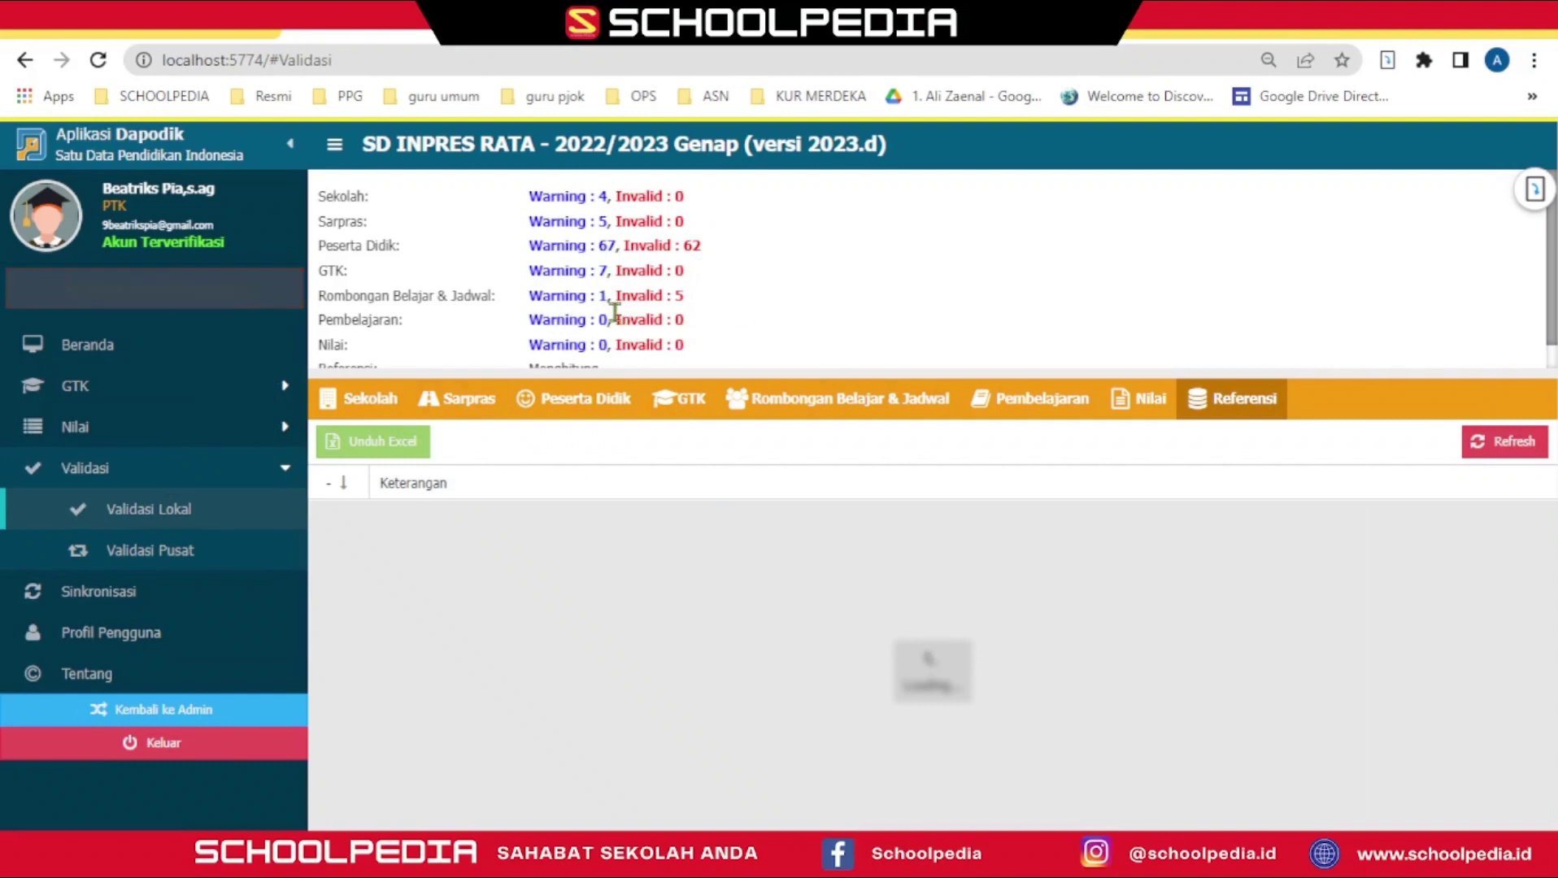
Step: Examine the validation summary for invalid Rombongan Belajar & Jadwal and Peserta Didik entries, including the Rombongan Belajar & Jadwal details
scroll(614, 312, "down", 1)
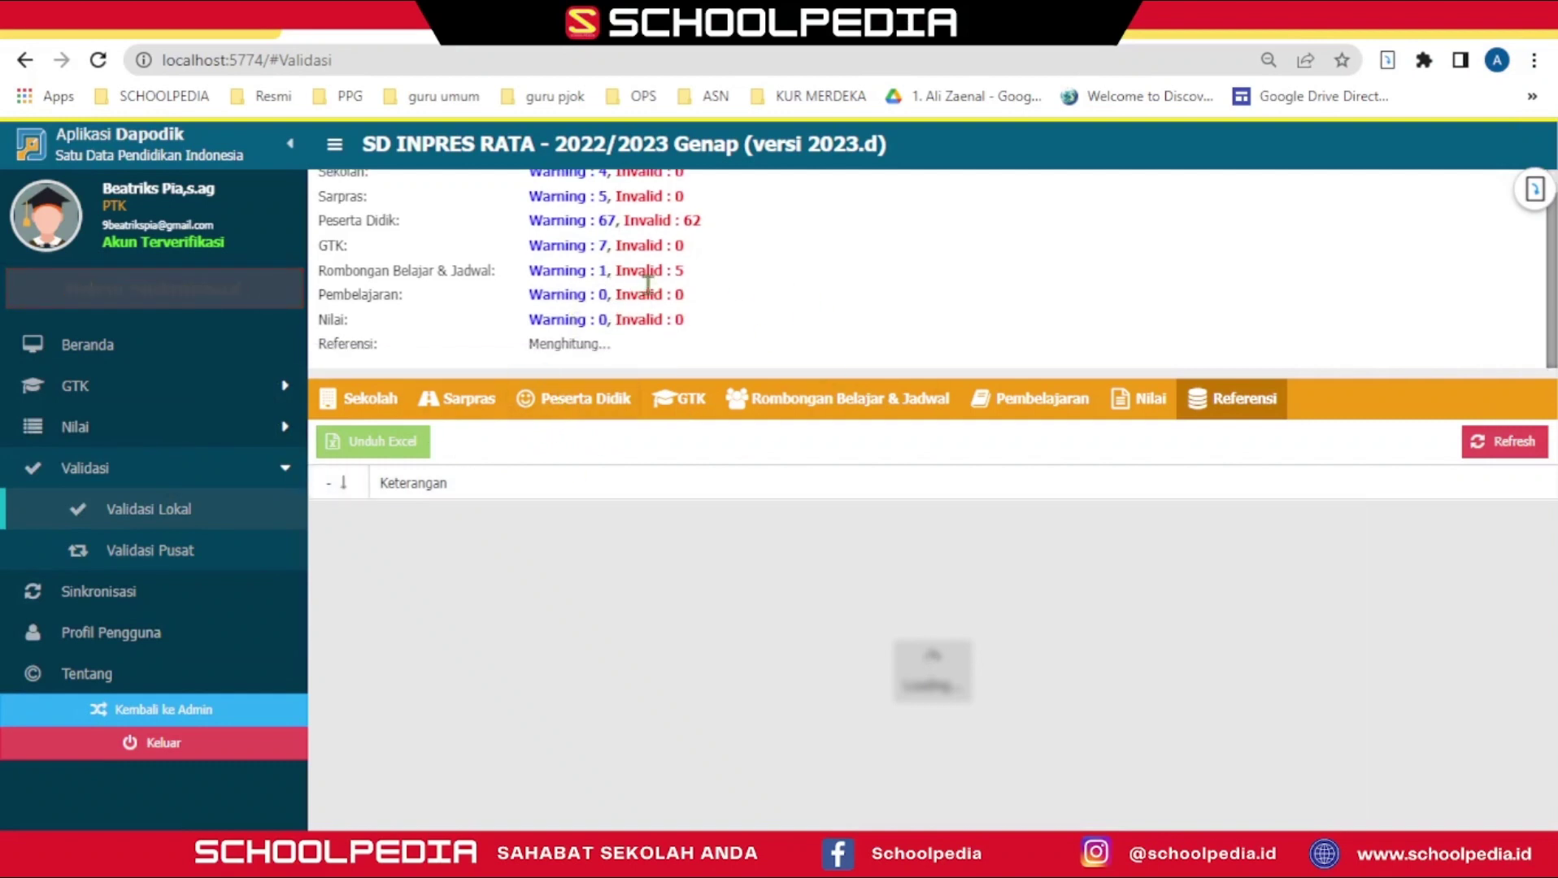
scroll(650, 277, "up", 1)
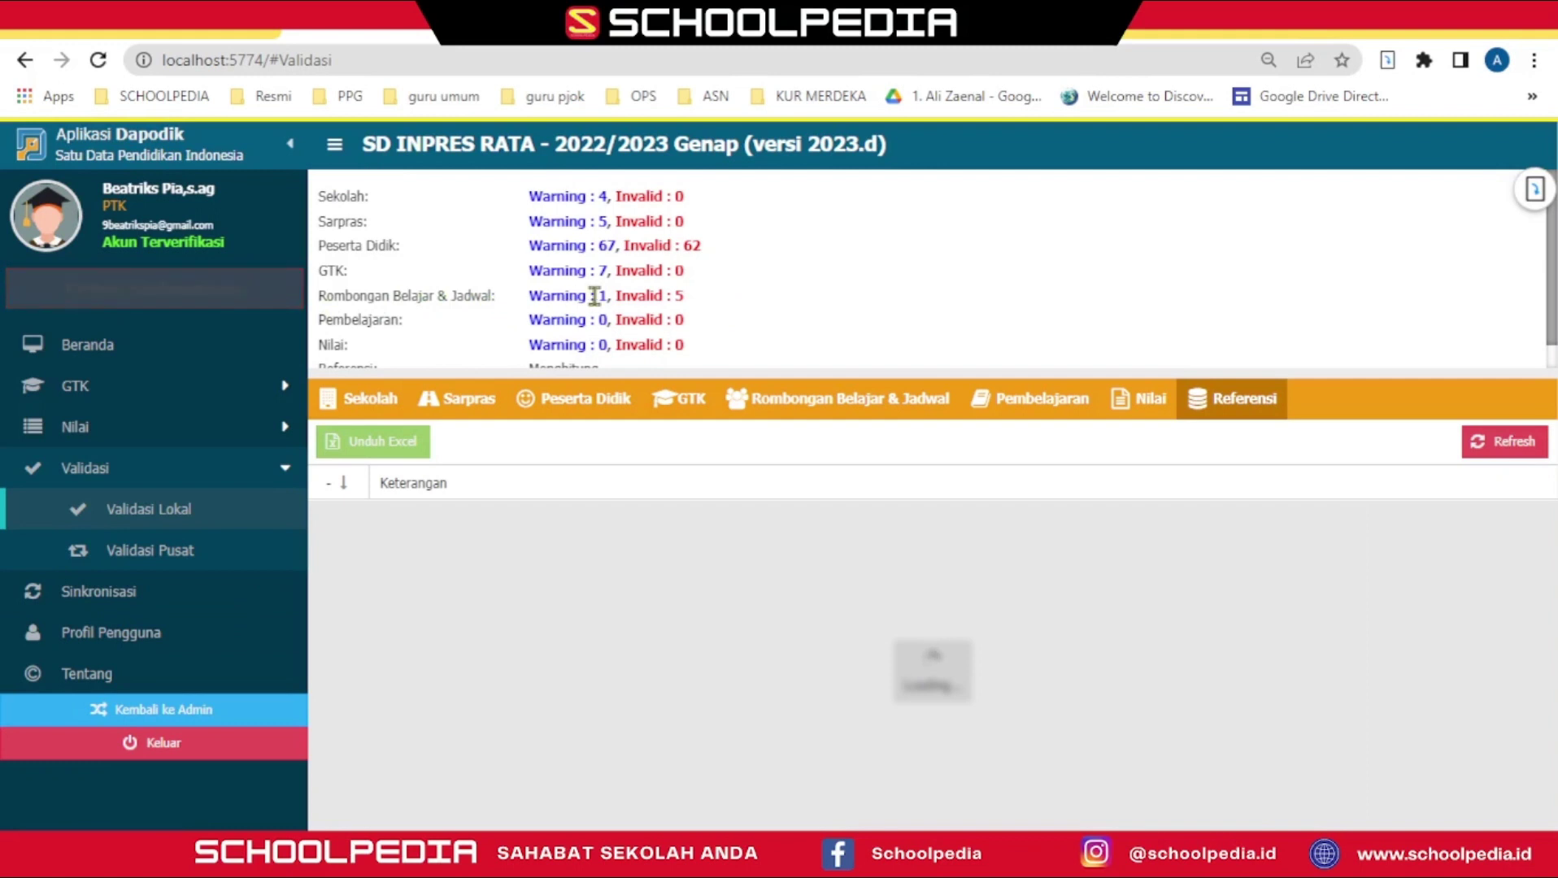
left_click_drag(623, 296, 686, 295)
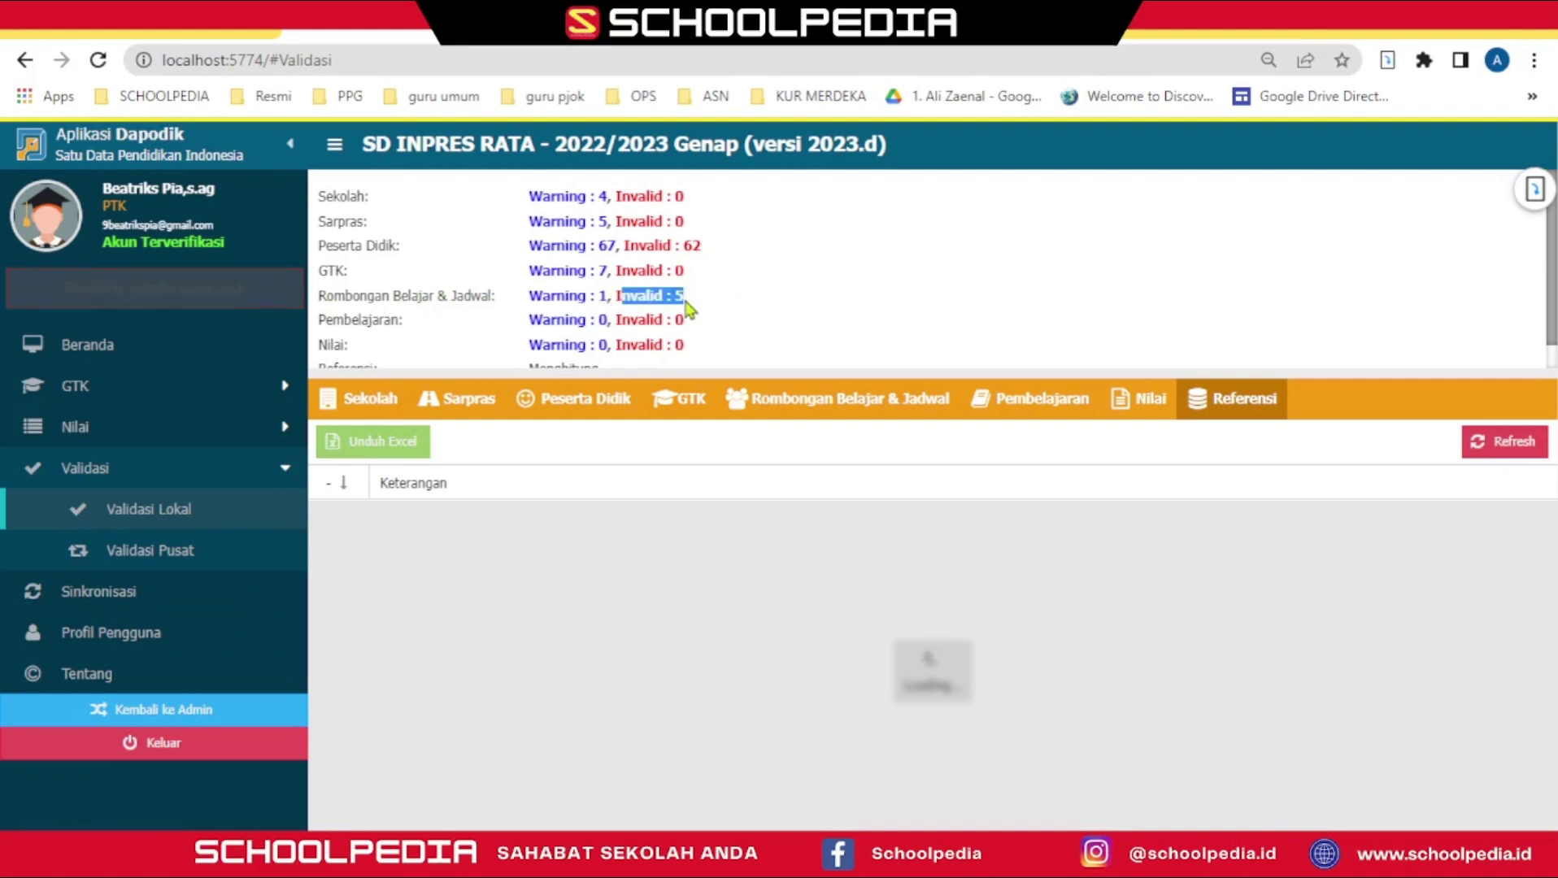
left_click(804, 418)
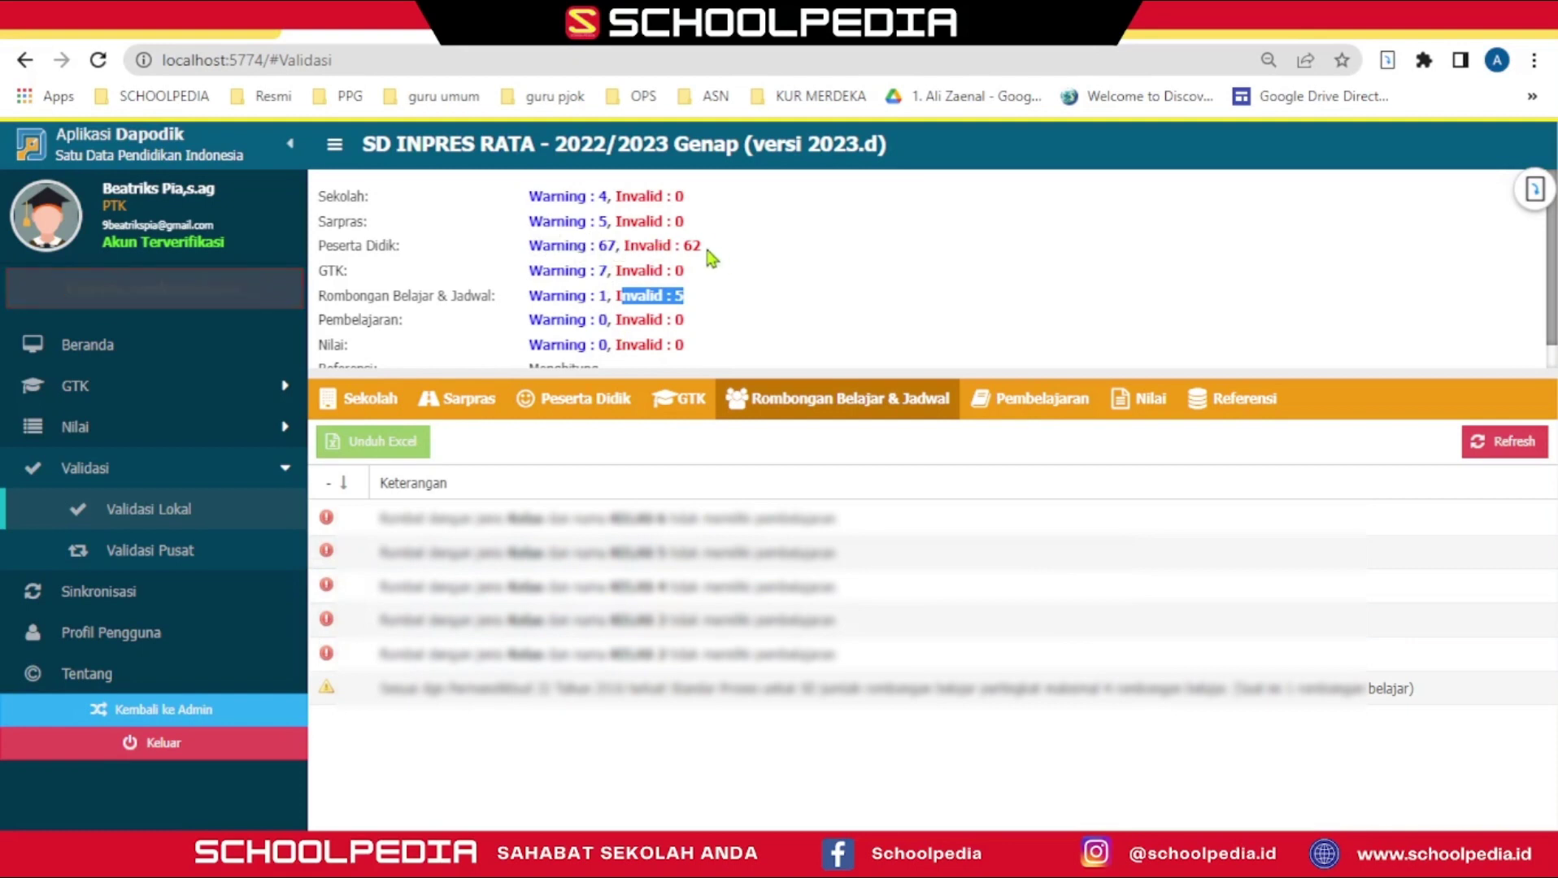
left_click_drag(704, 247, 663, 246)
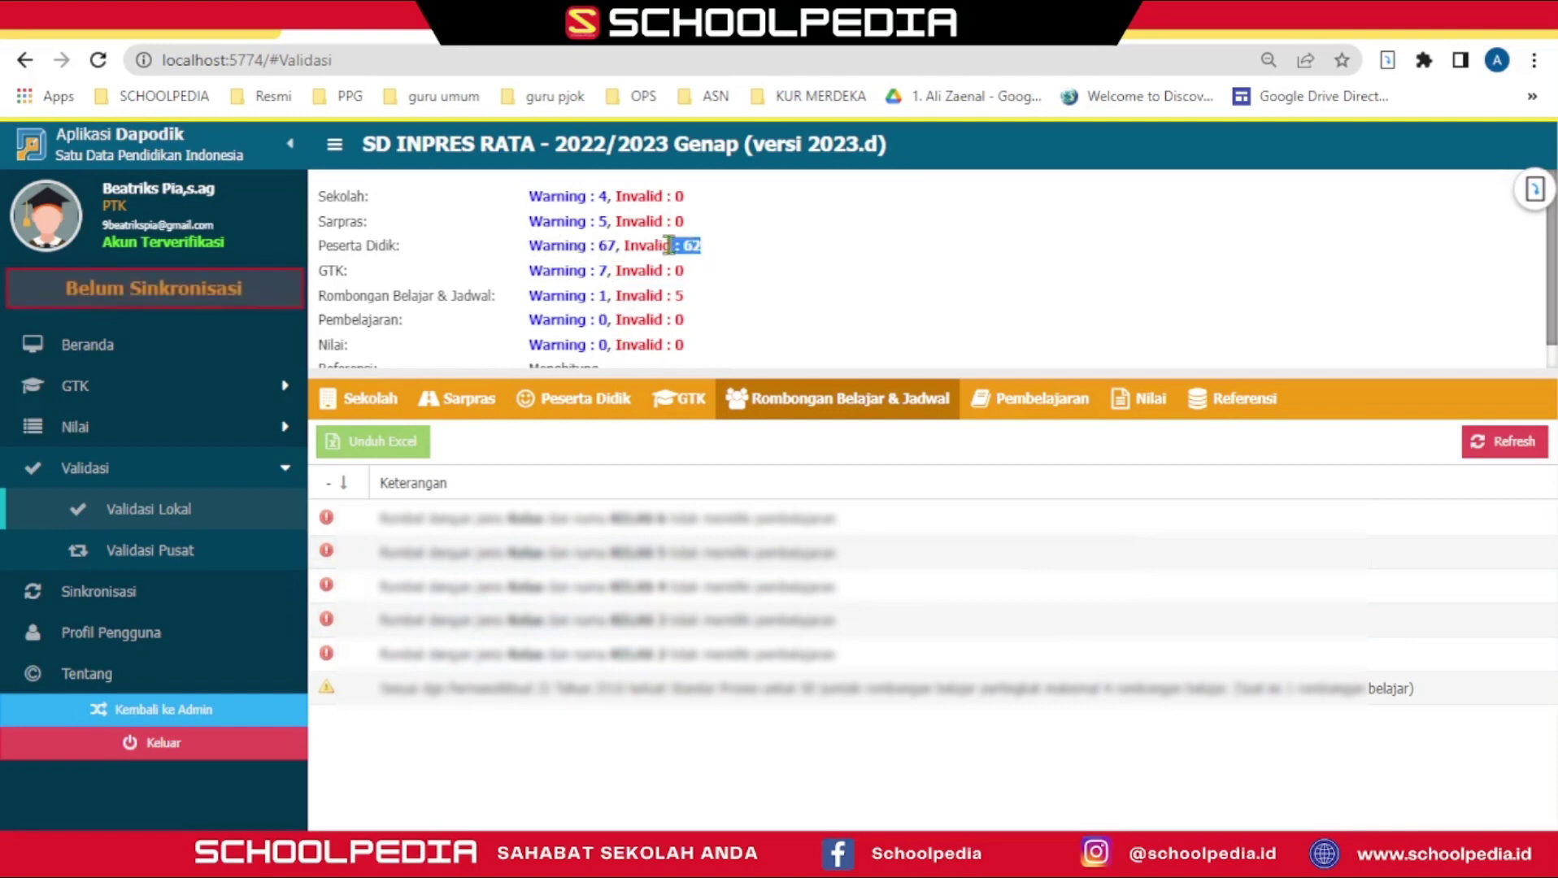
Step: Return to the admin account by entering the school registration code and confirming the access swap
left_click(169, 711)
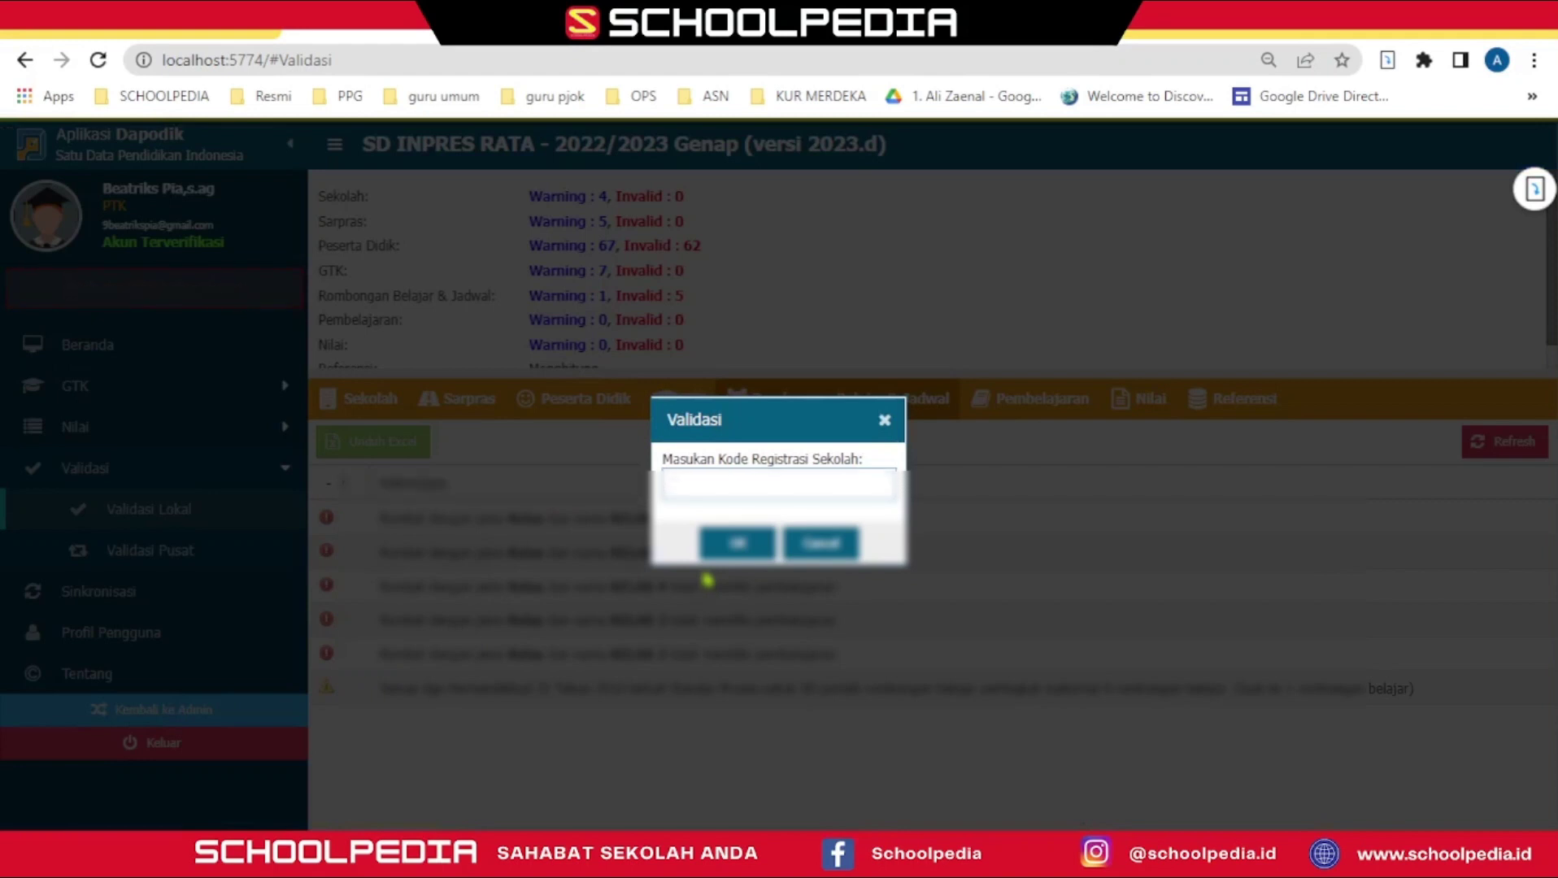
type("1")
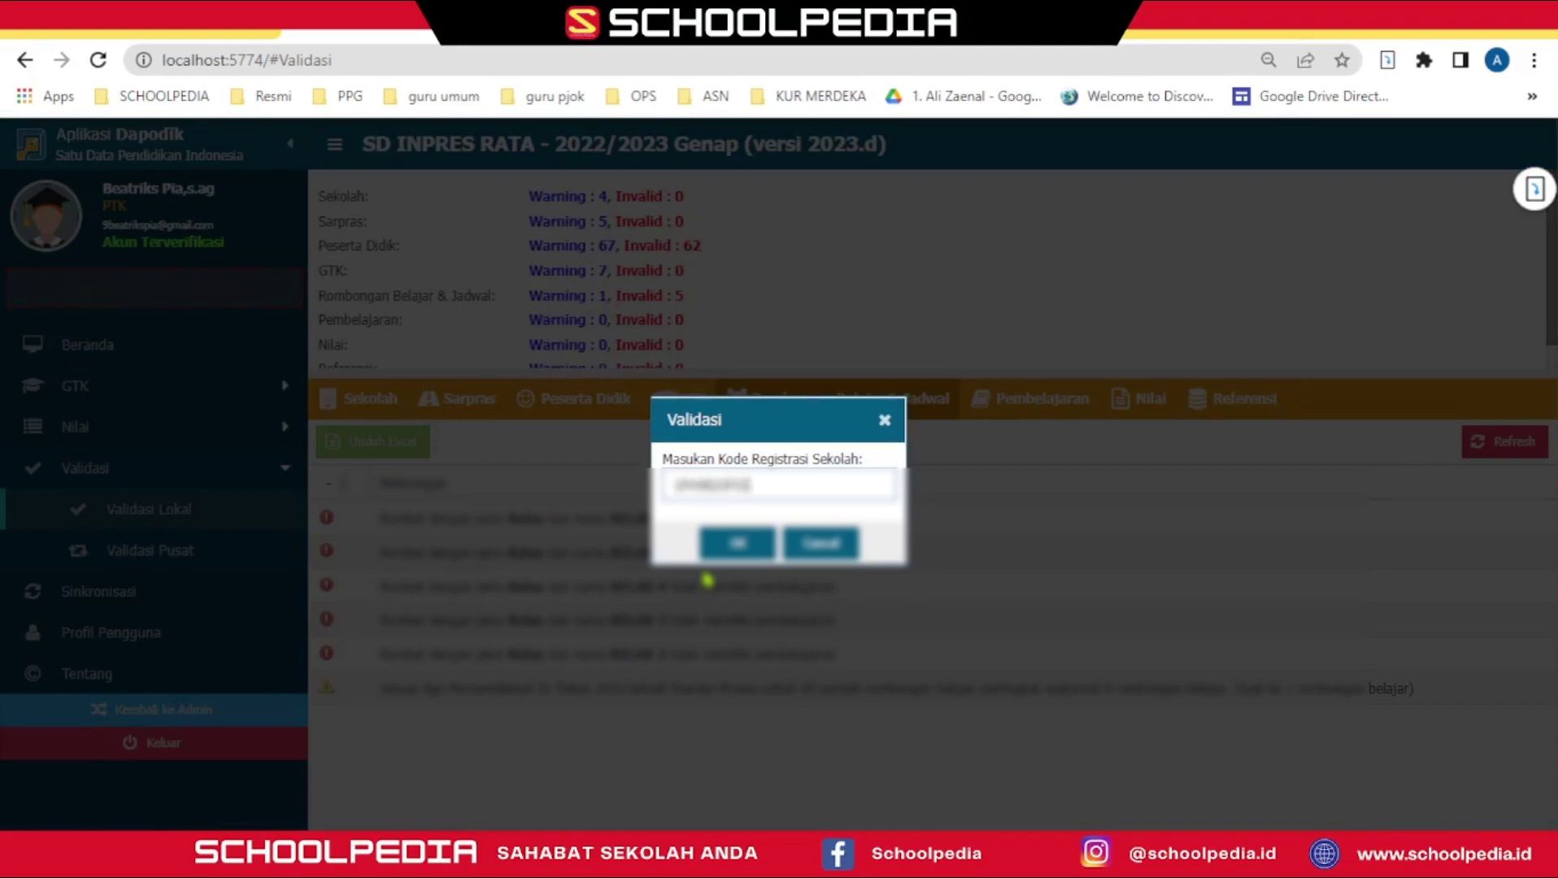
left_click(742, 544)
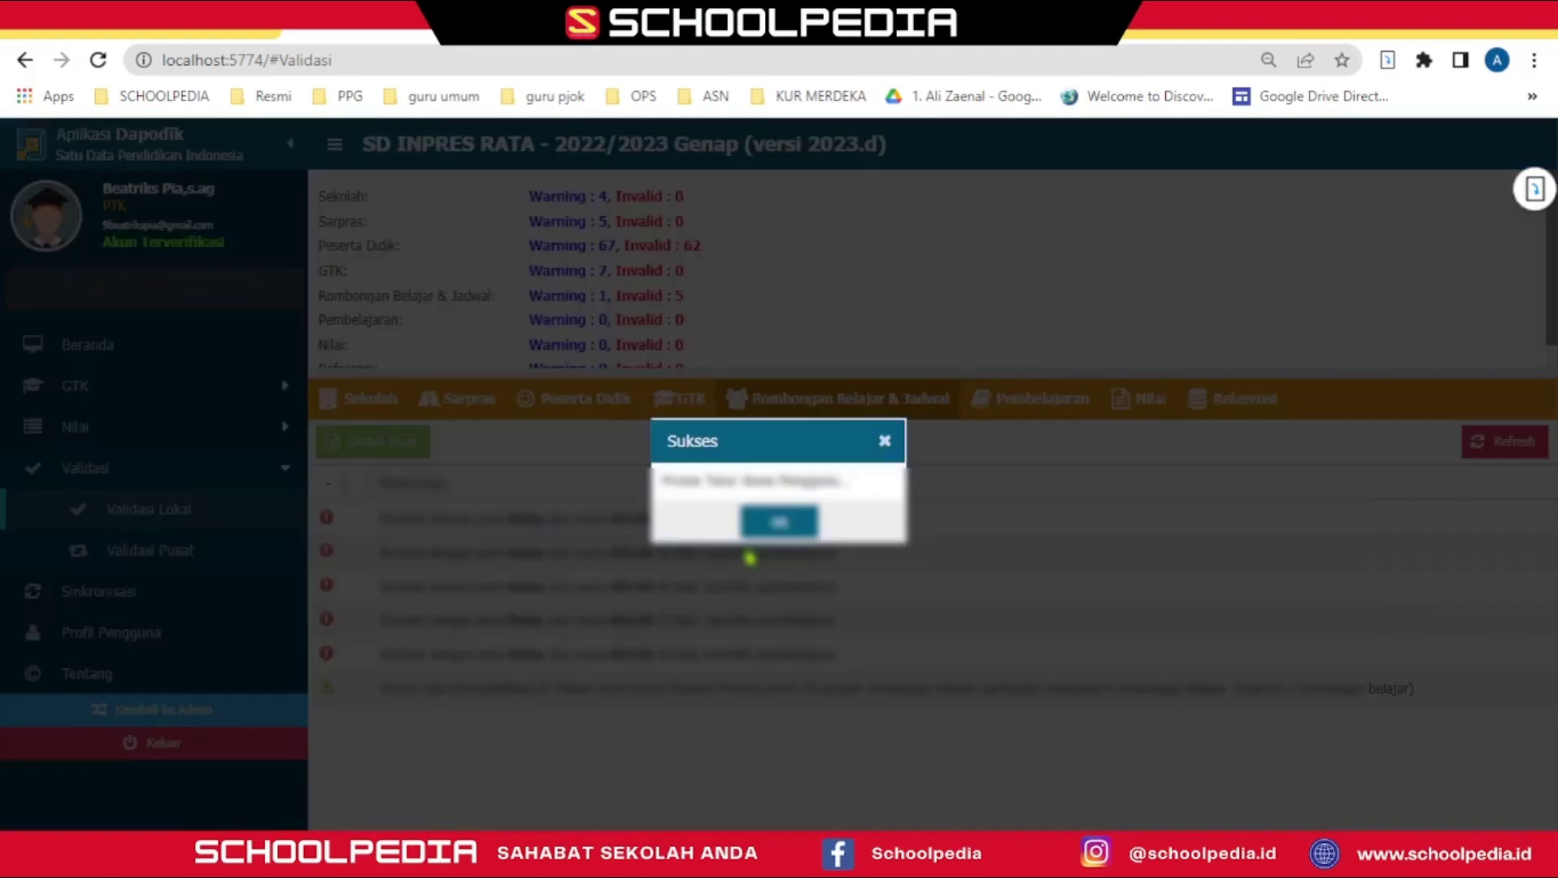
left_click(779, 524)
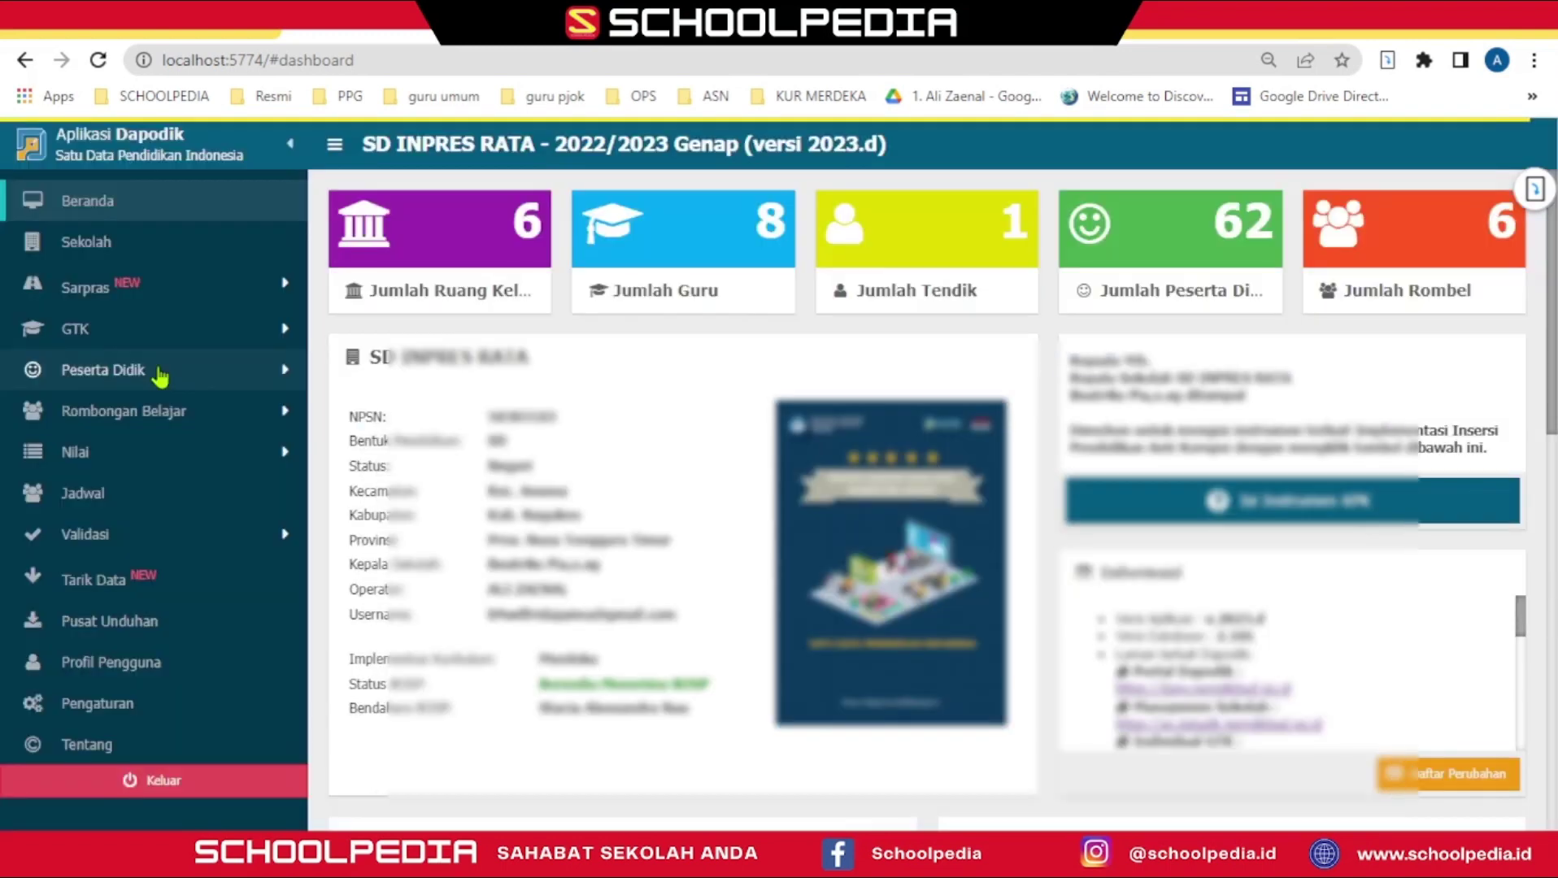
Step: Copy all active students' Data Periodik from the previous semester in the Peserta Didik data and confirm
left_click(151, 372)
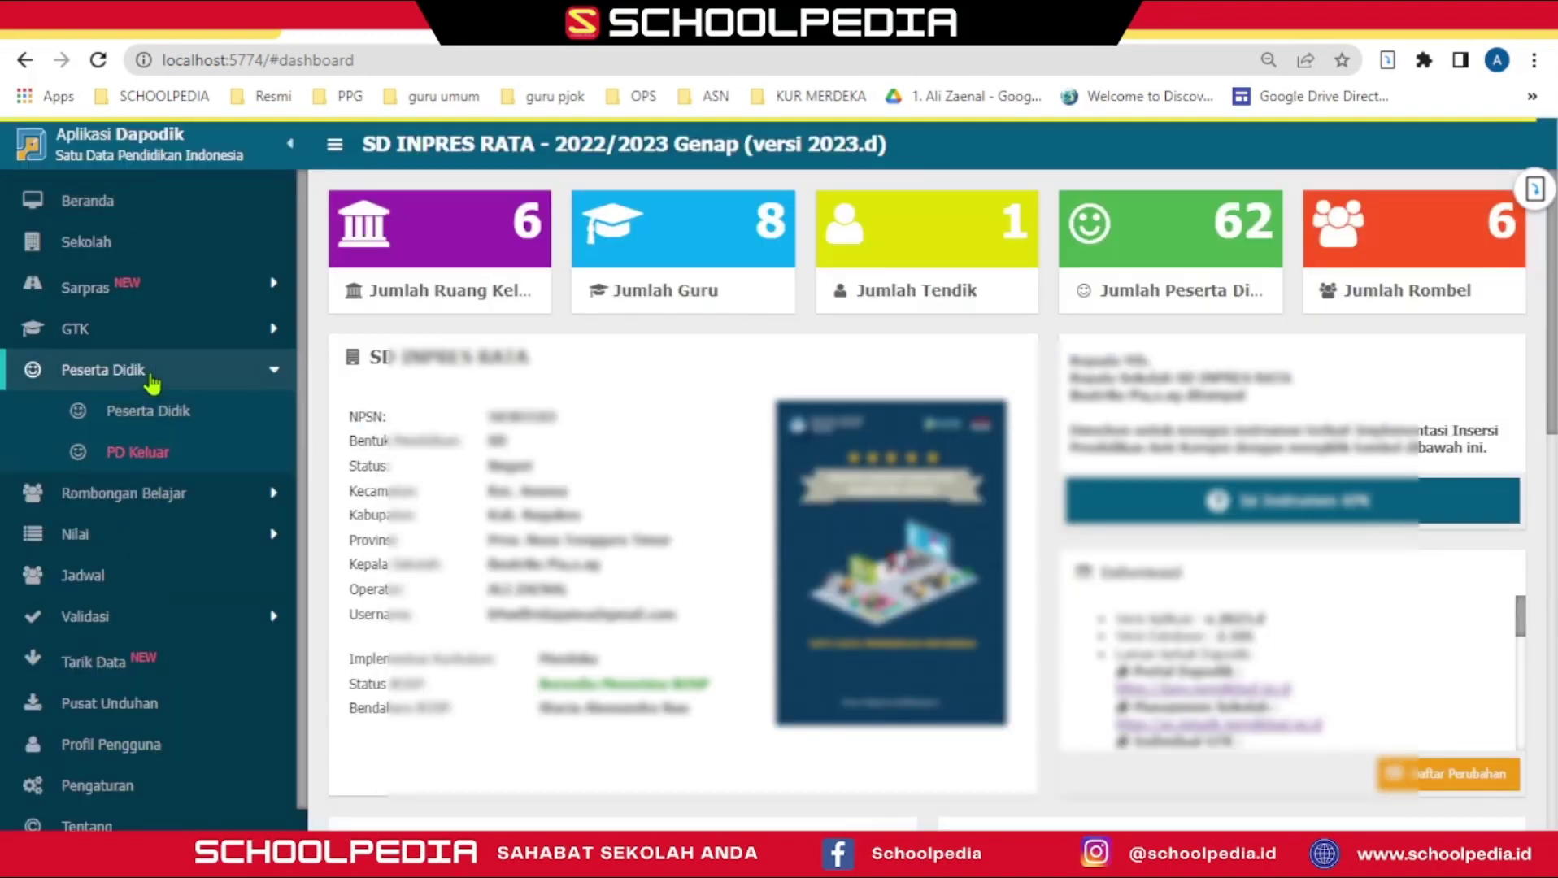
left_click(148, 411)
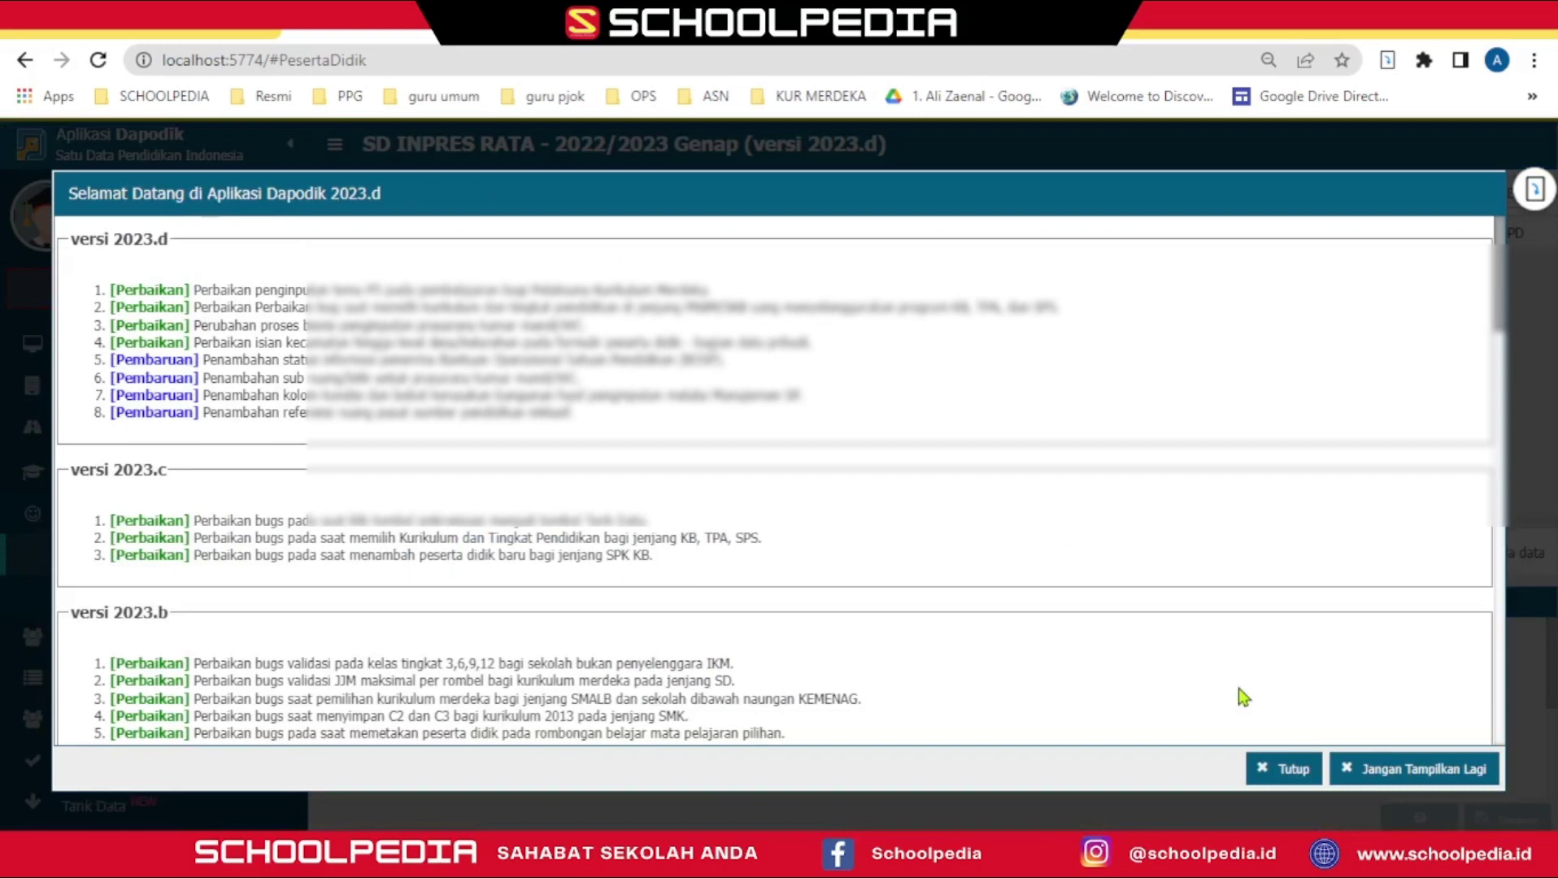
key("Escape")
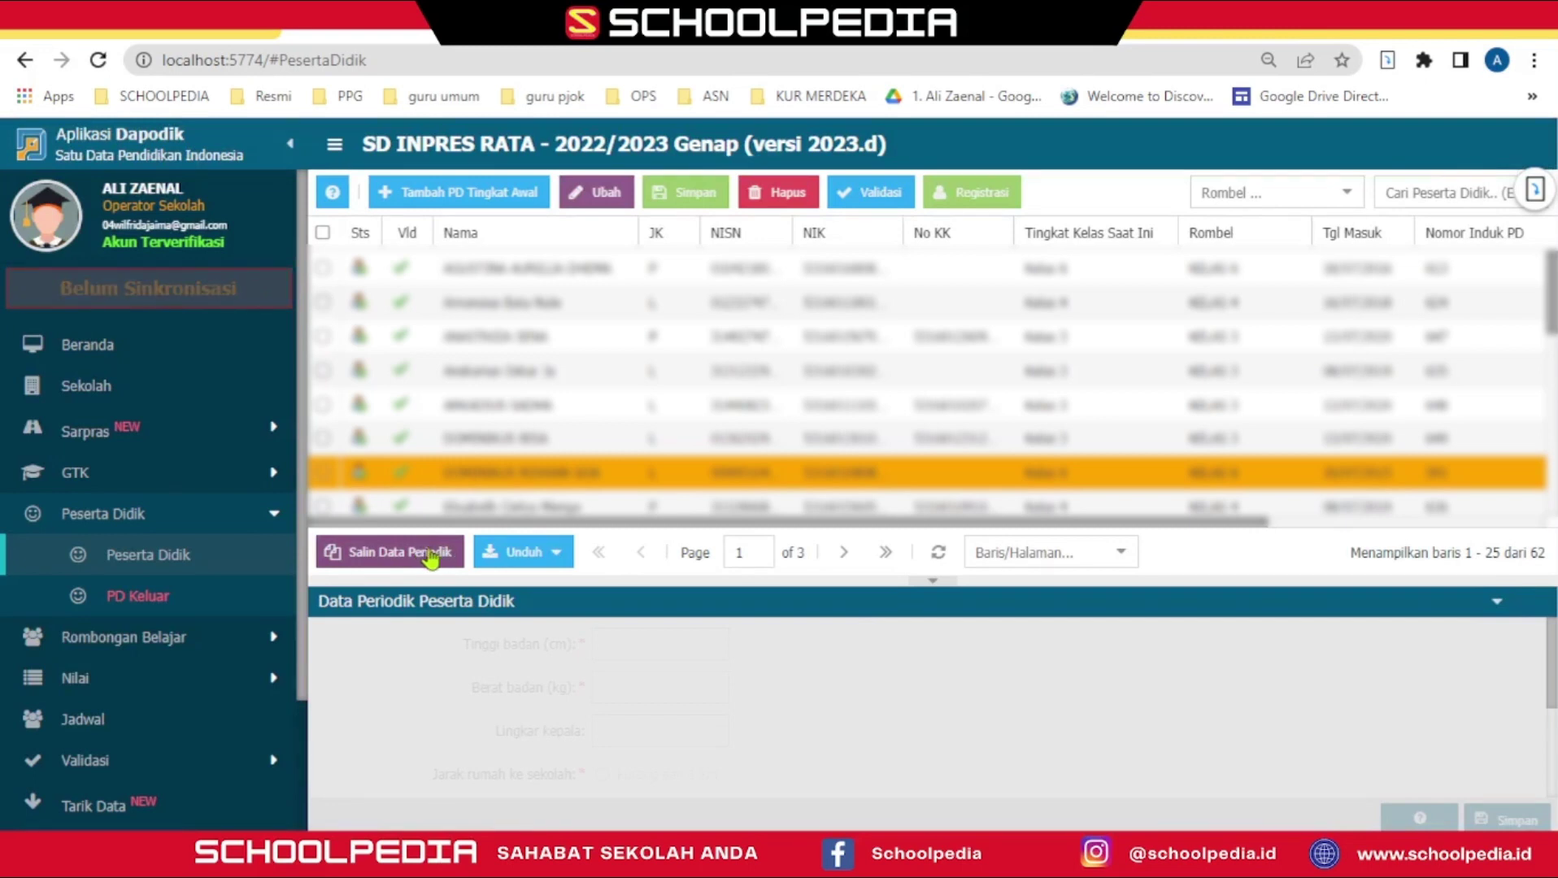
left_click(435, 555)
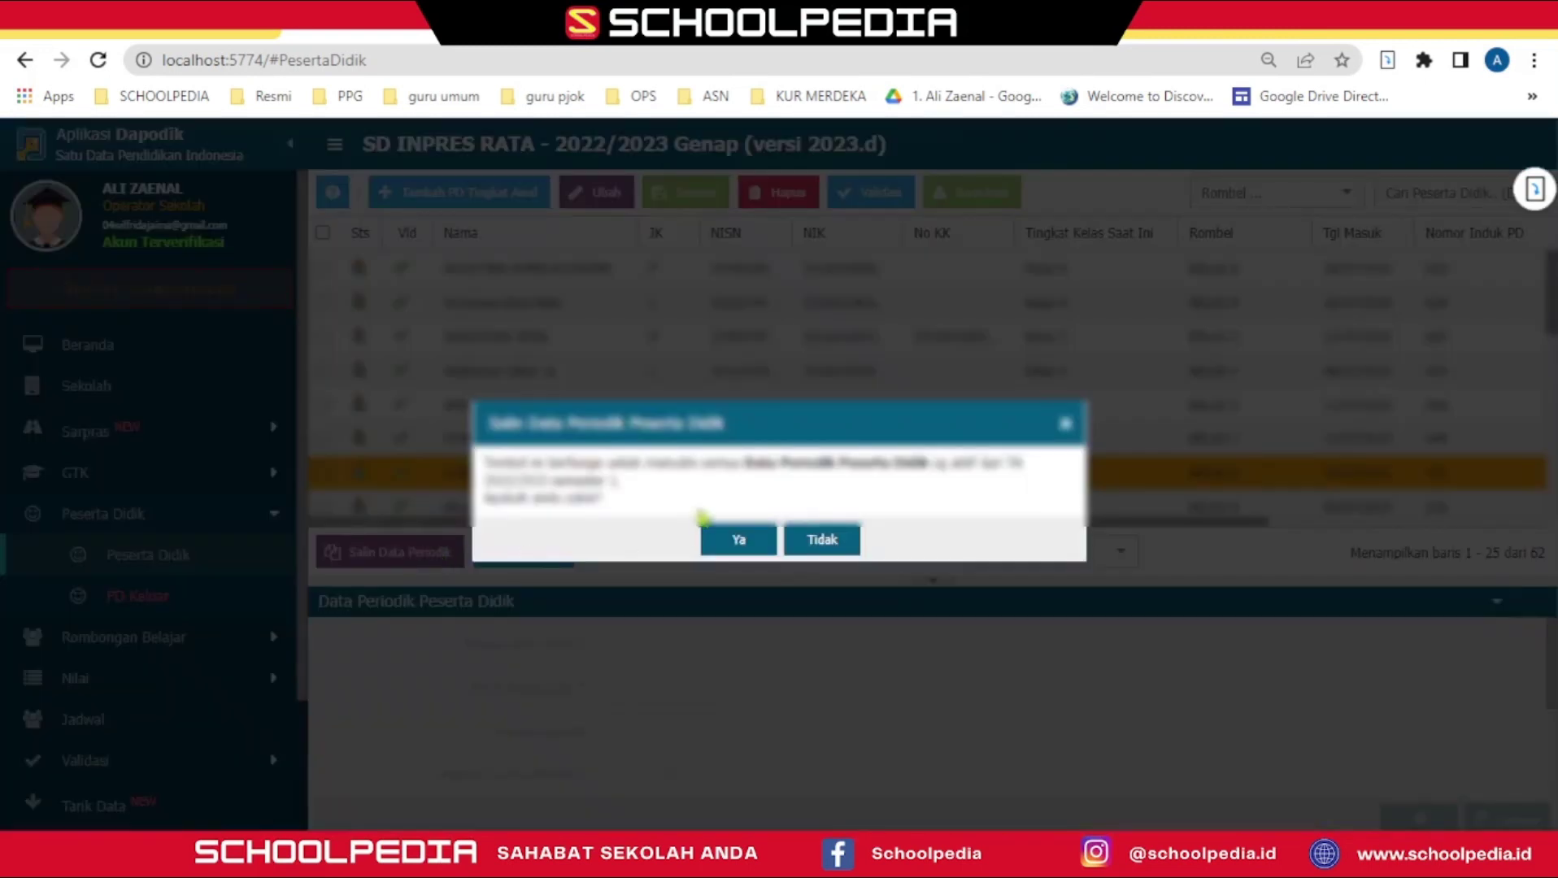
left_click(738, 545)
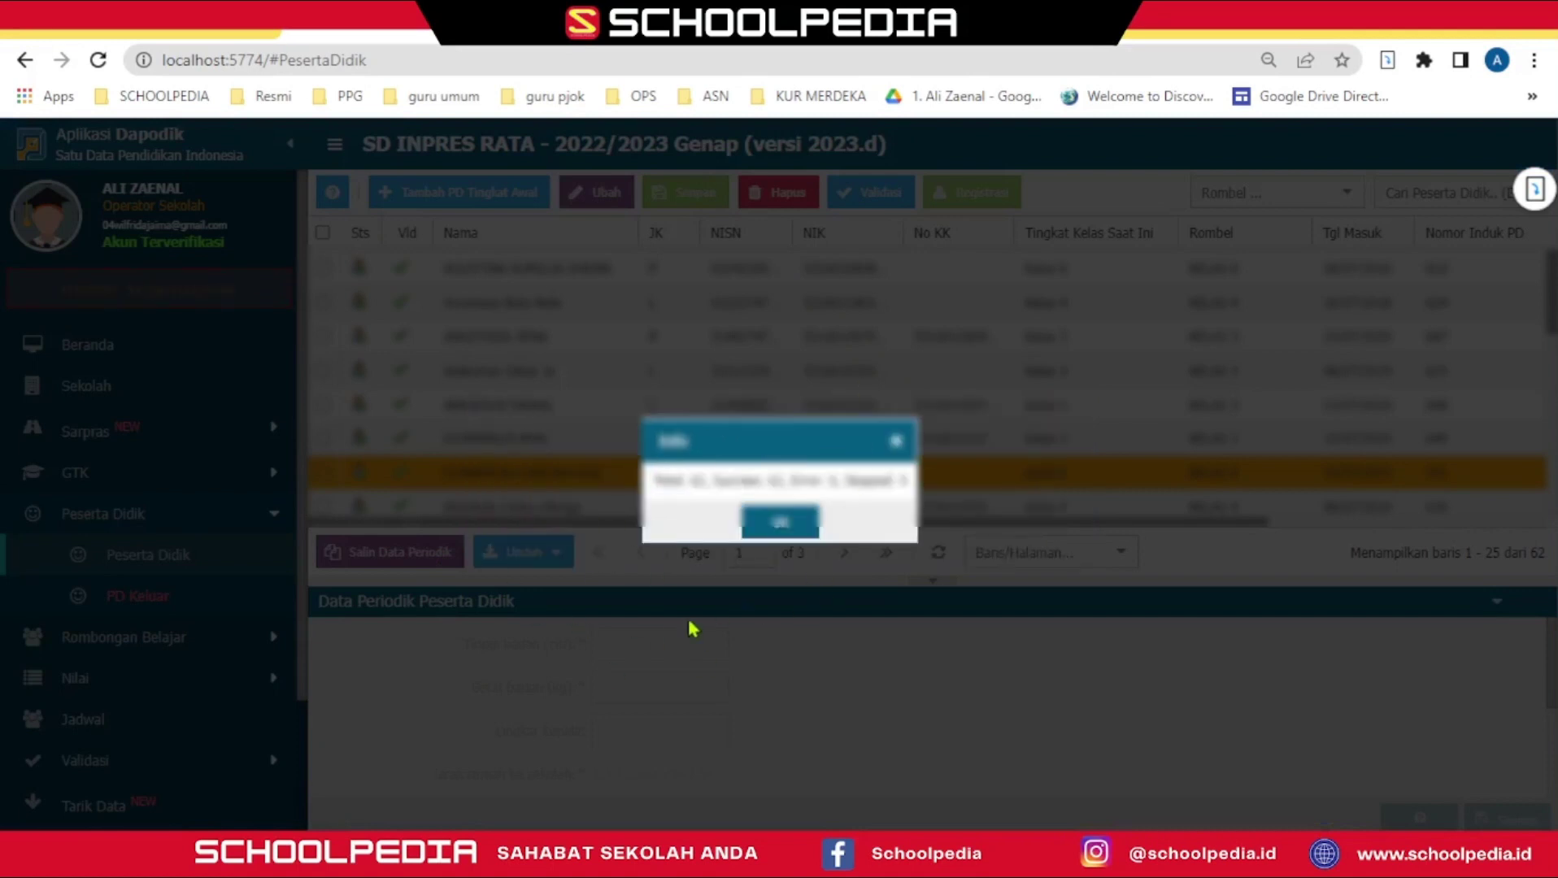
left_click(779, 522)
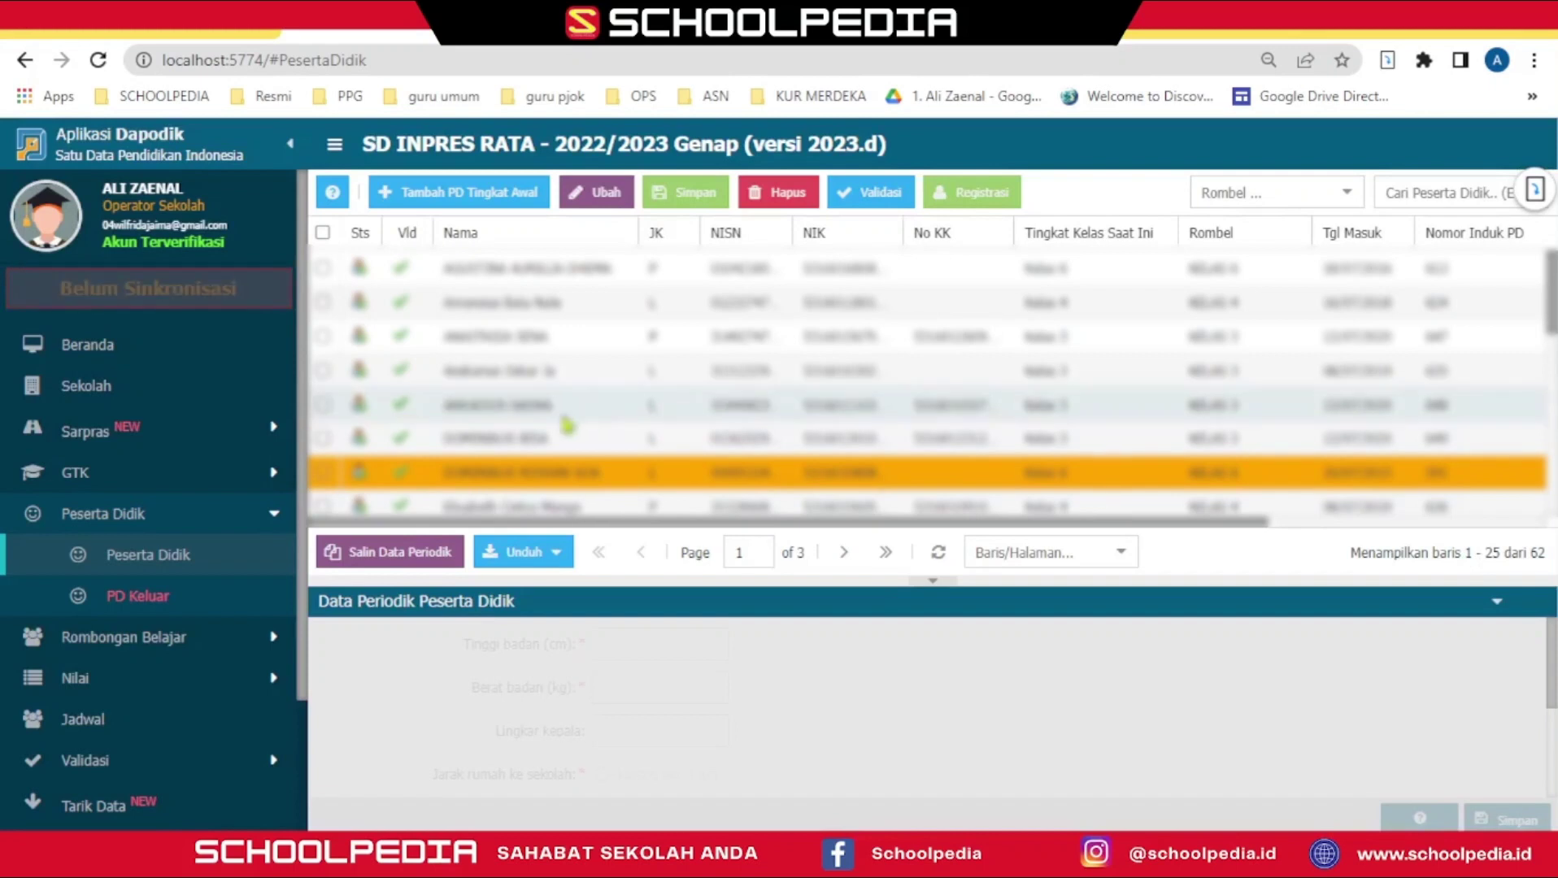
Step: Rerun Validasi Lokal on the Peserta Didik and Rombongan Belajar & Jadwal data
left_click(121, 760)
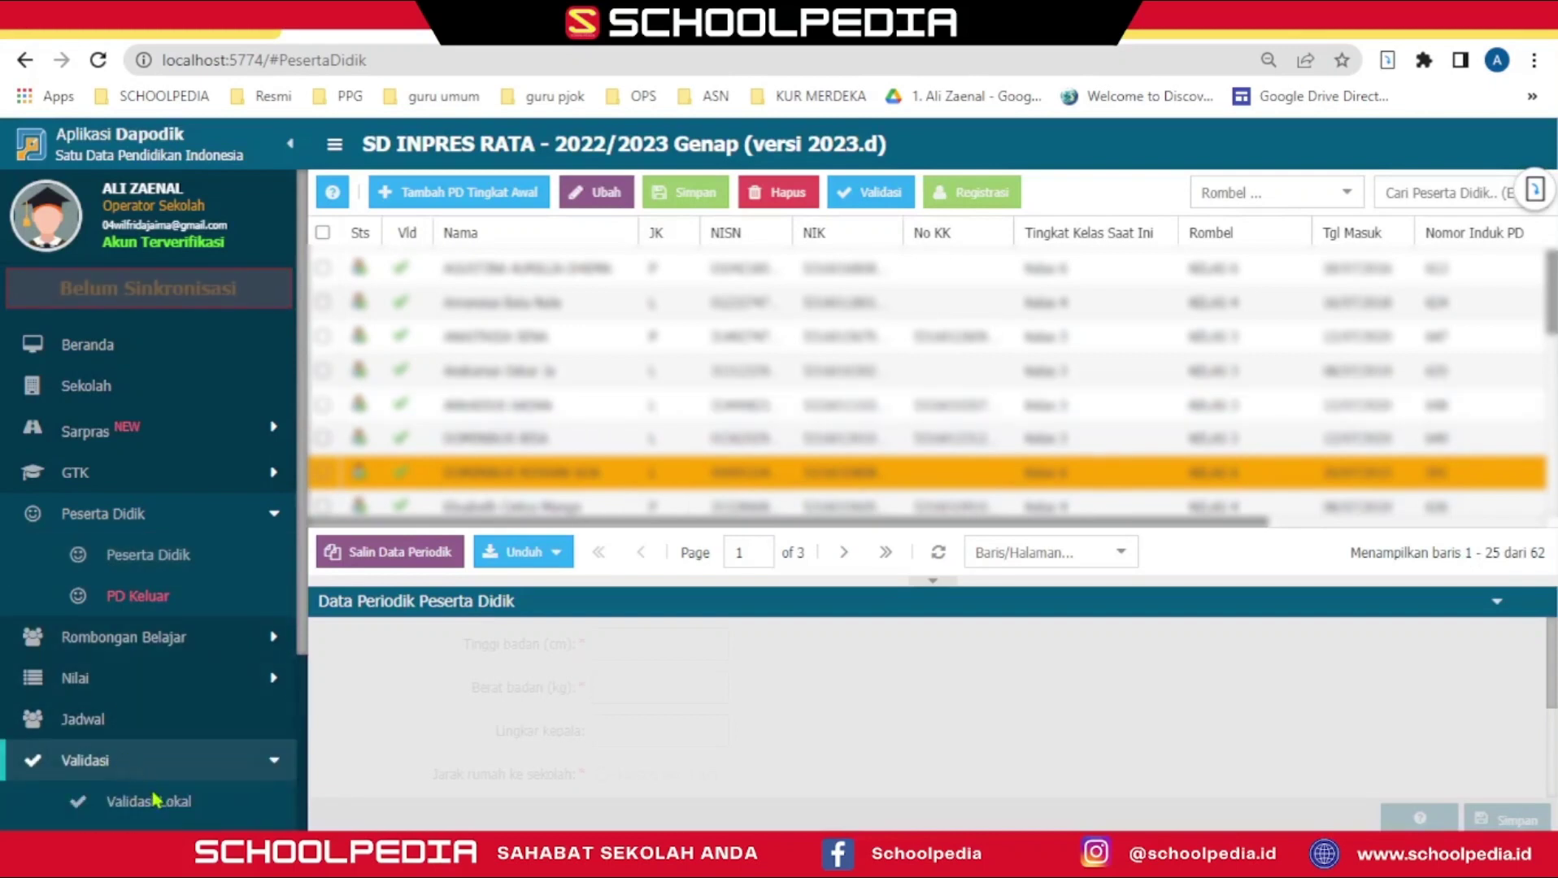
left_click(159, 805)
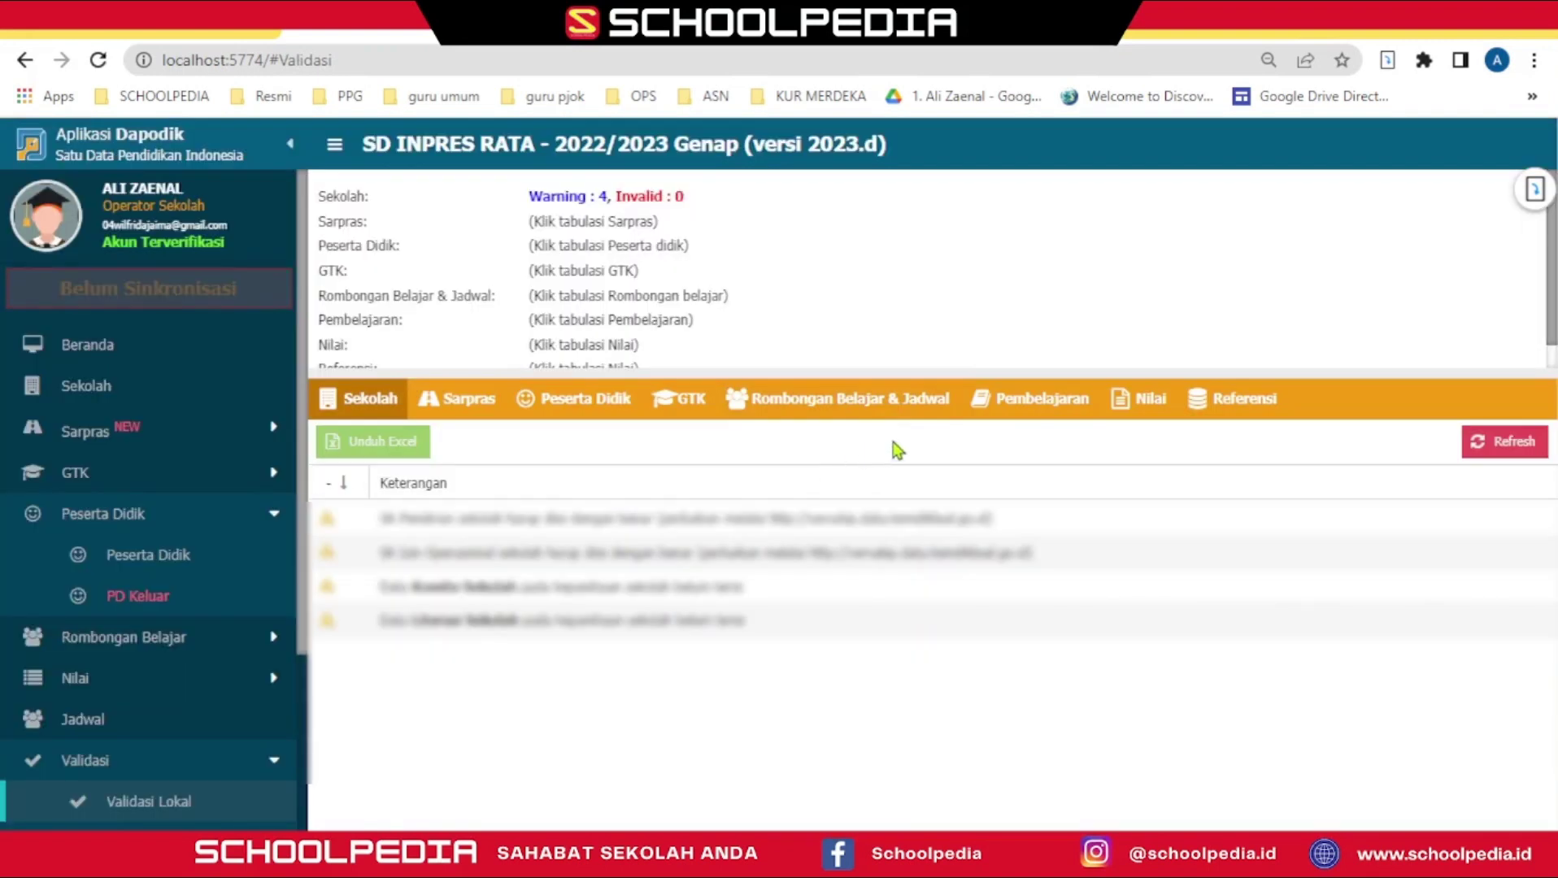
left_click(584, 408)
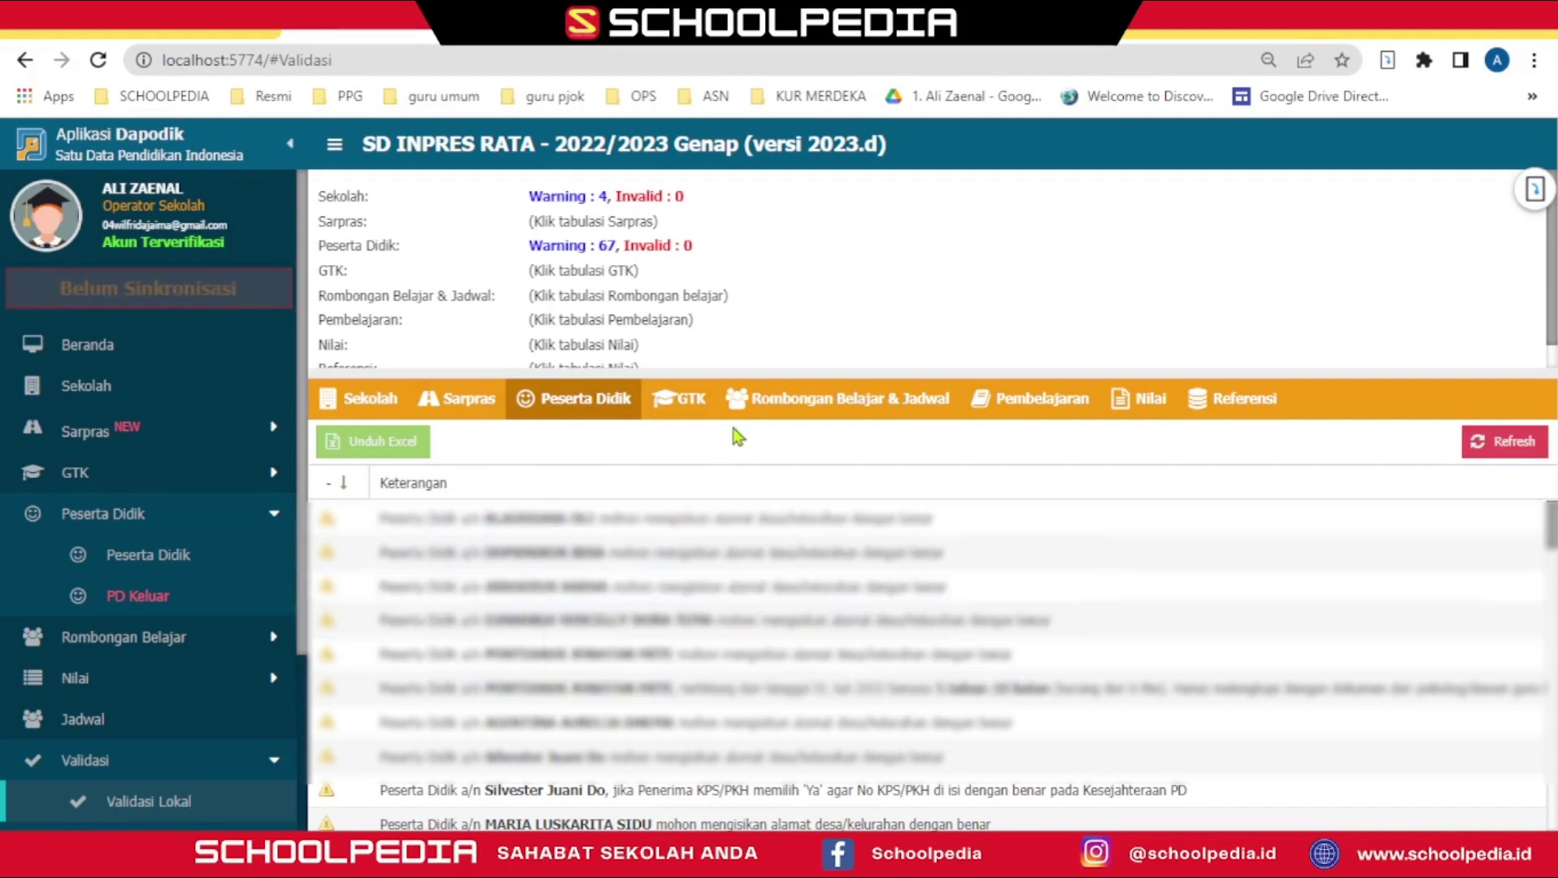
left_click(812, 397)
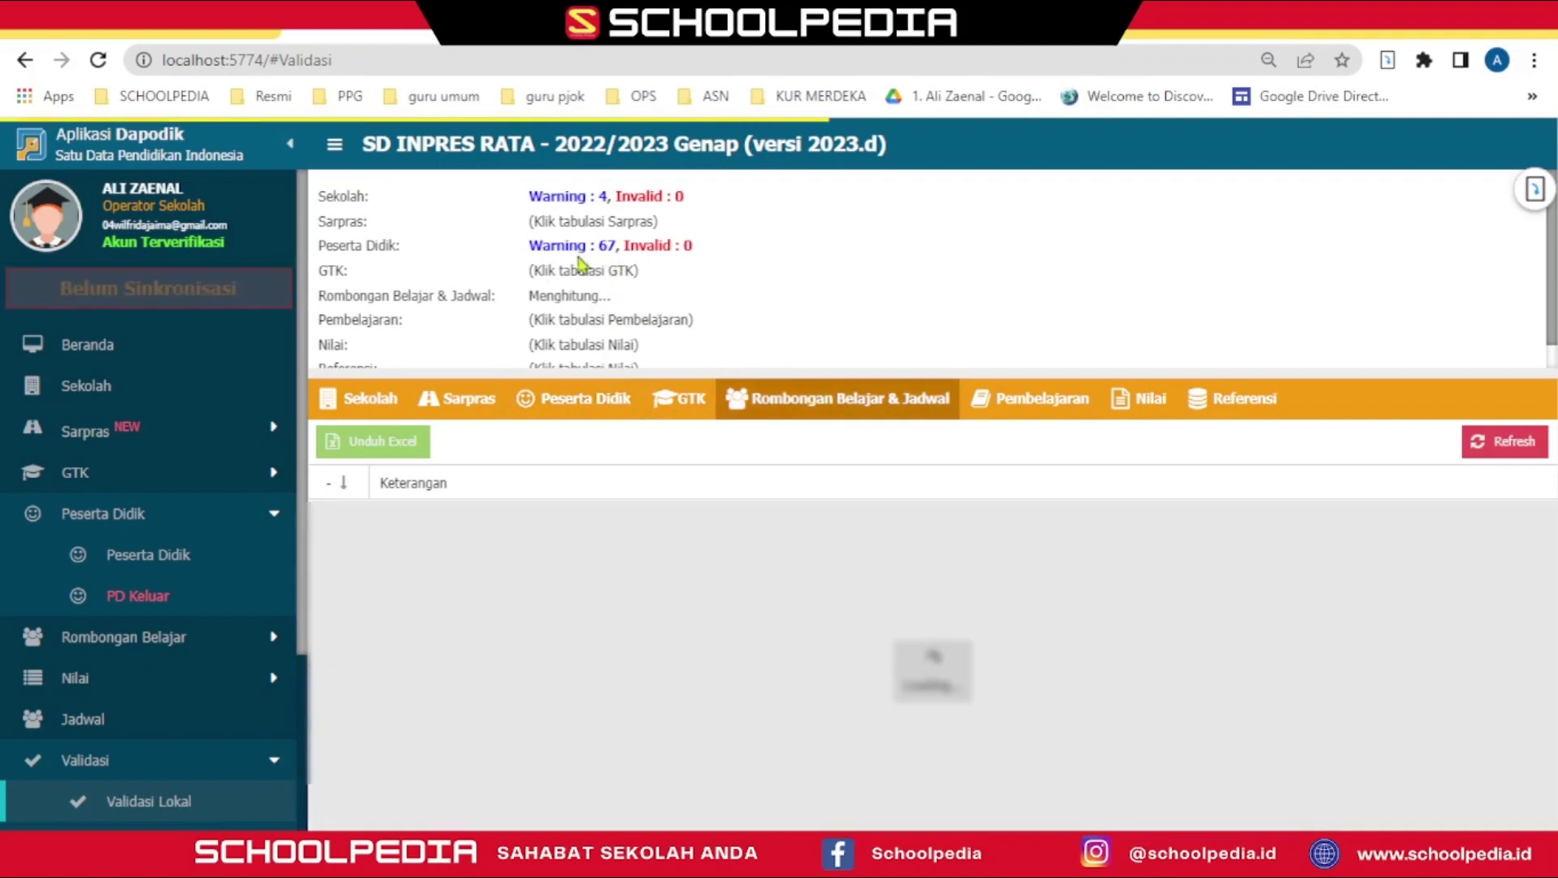